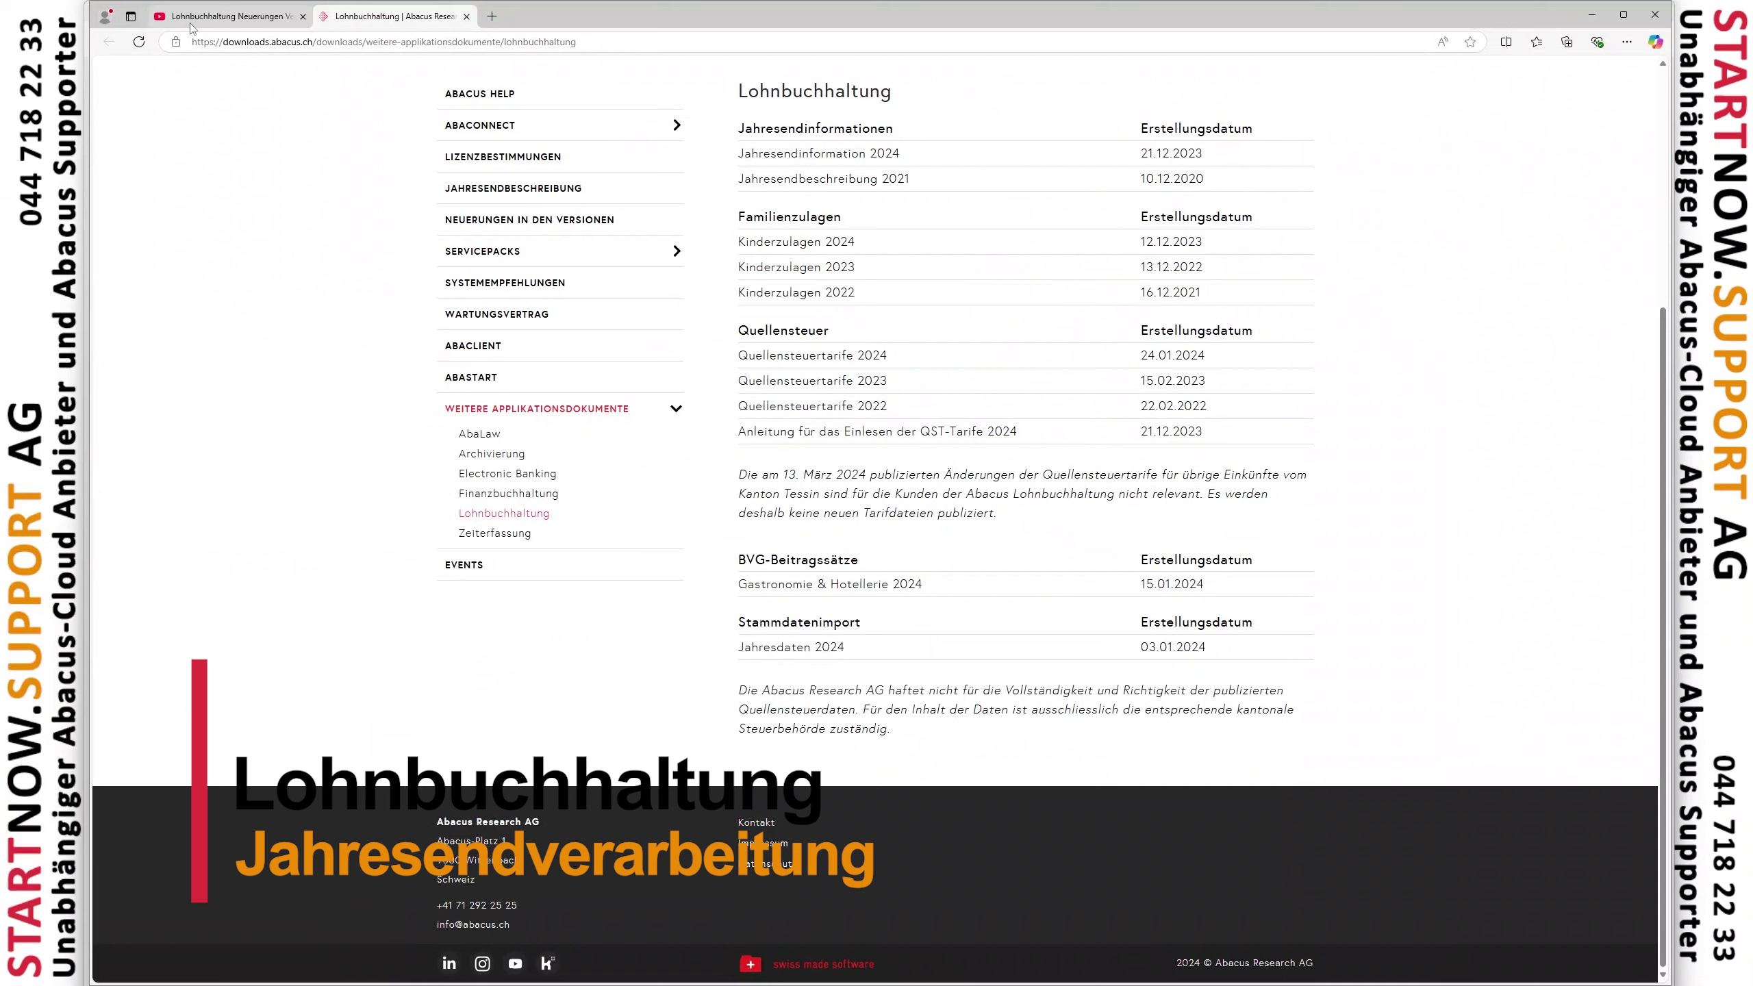
Step: View the quality and playback speed options of the YouTube video "Lohnbuchhaltung Neuerungen Version 2024"
{"action": "left_click", "coordinate": [221, 16]}
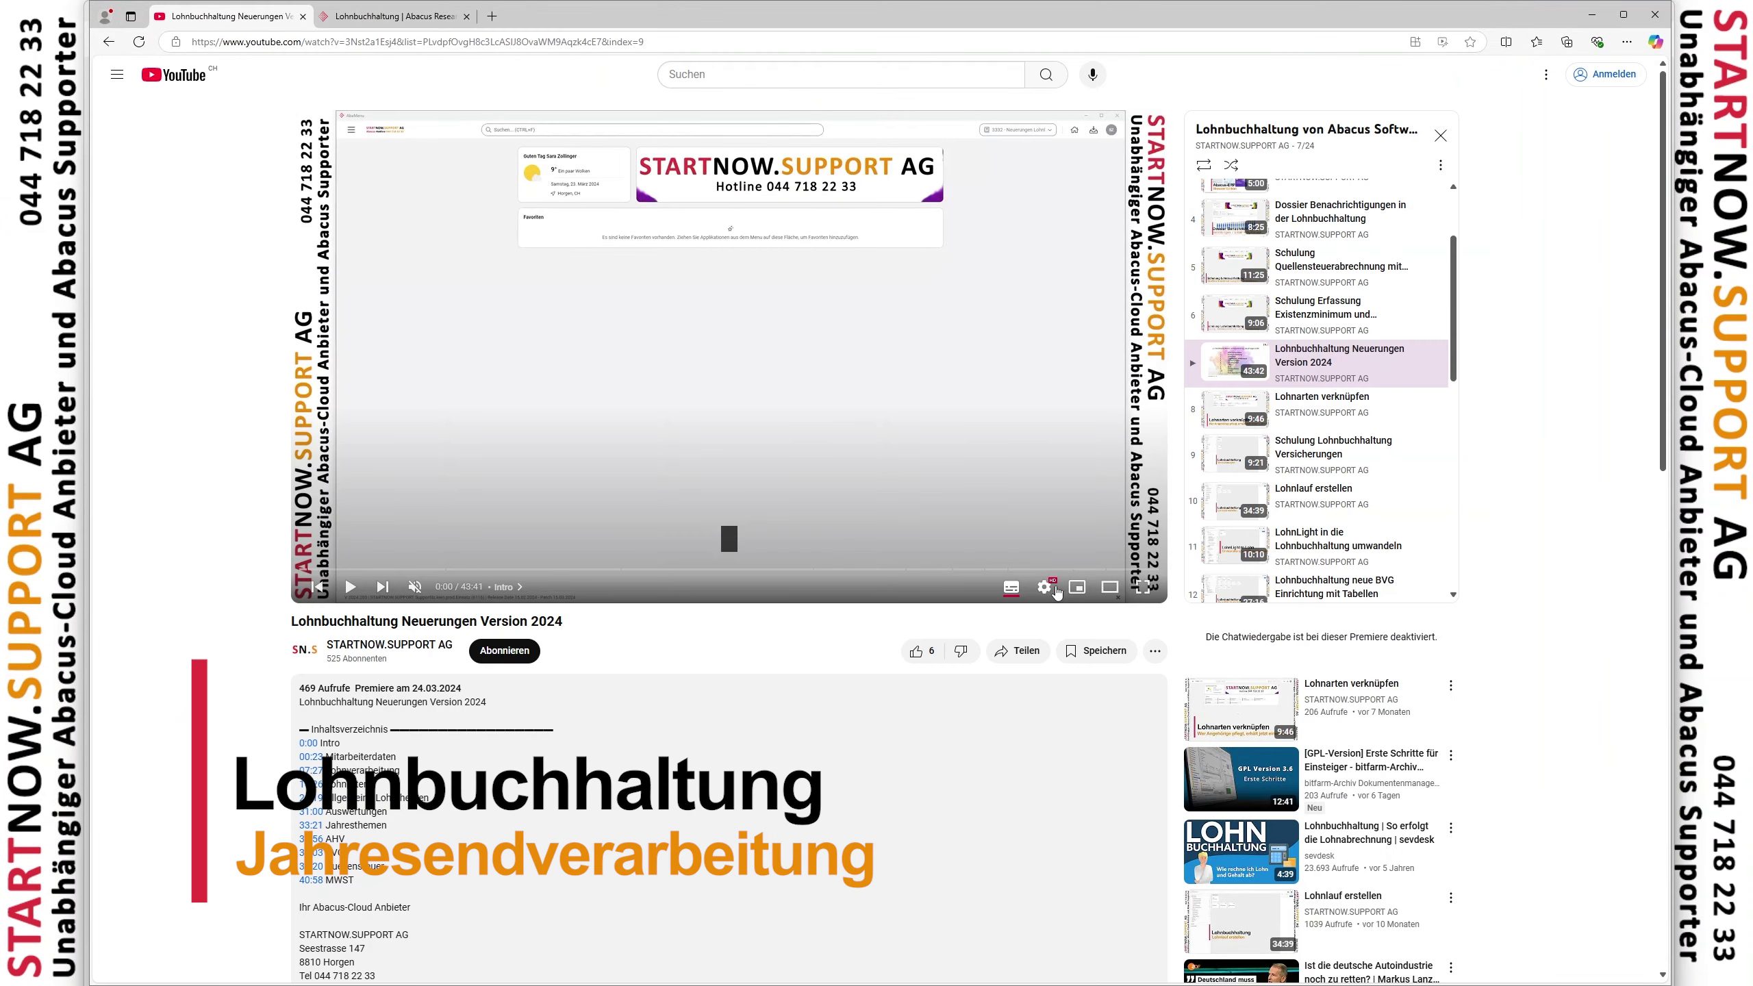
{"action": "left_click", "coordinate": [1045, 587]}
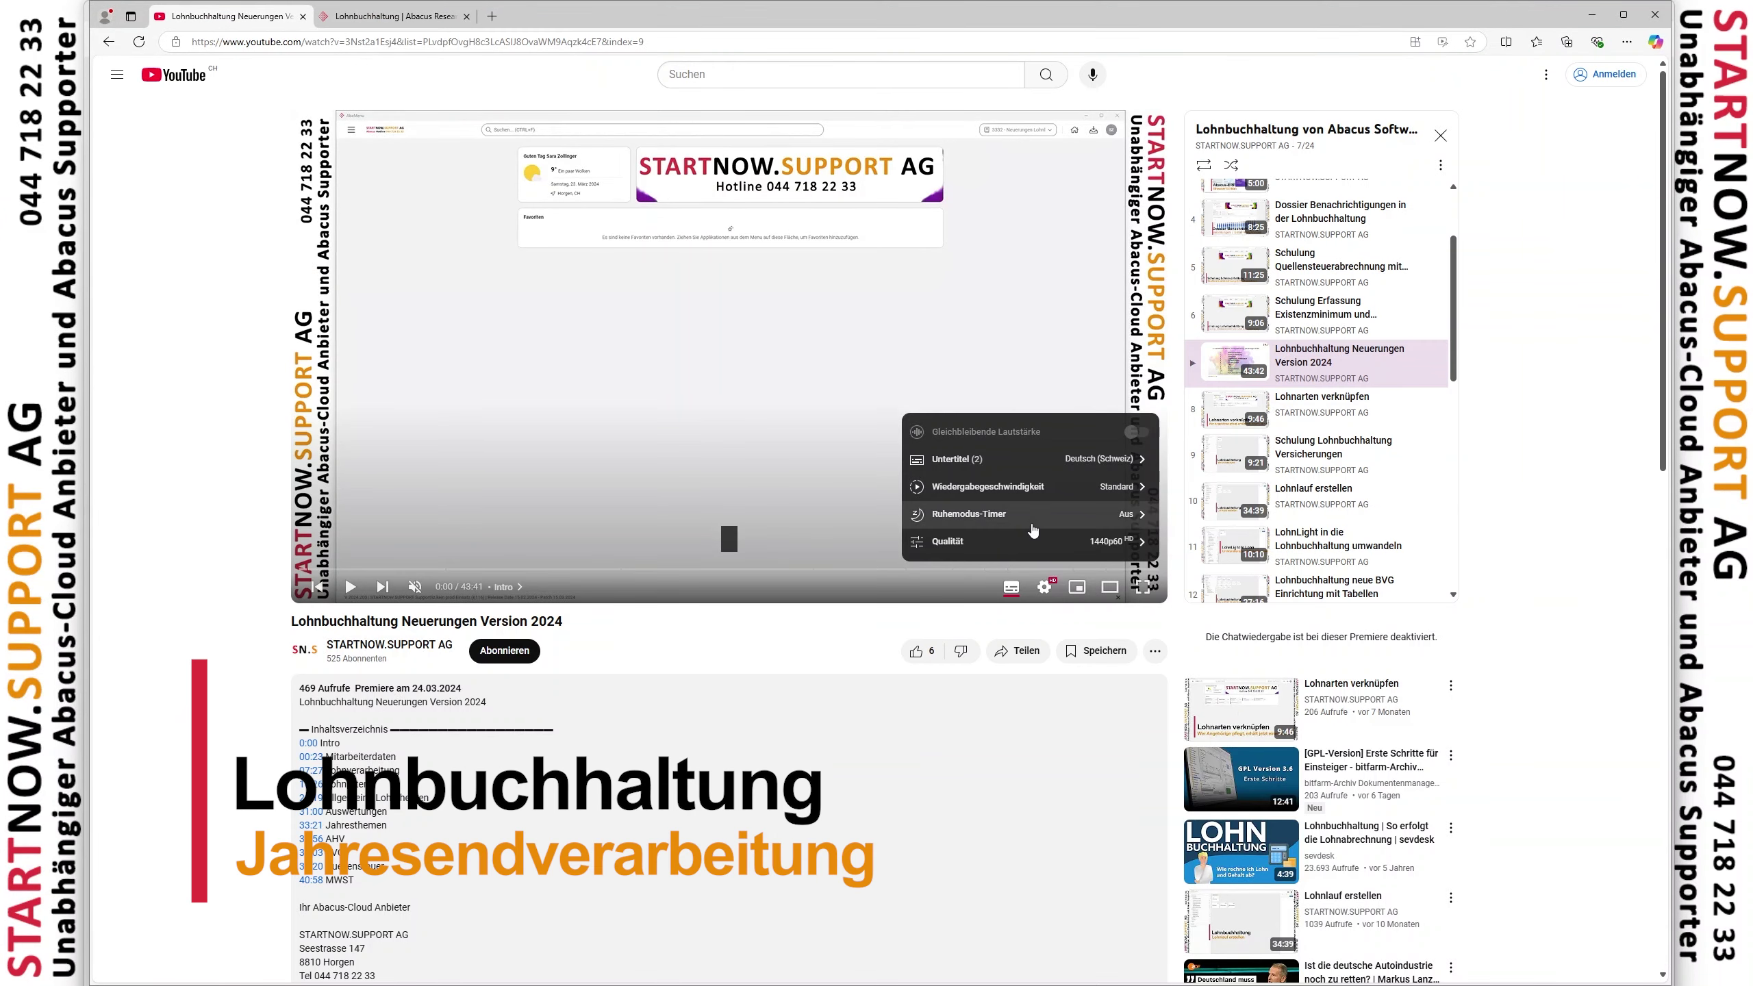
{"action": "left_click", "coordinate": [1031, 544]}
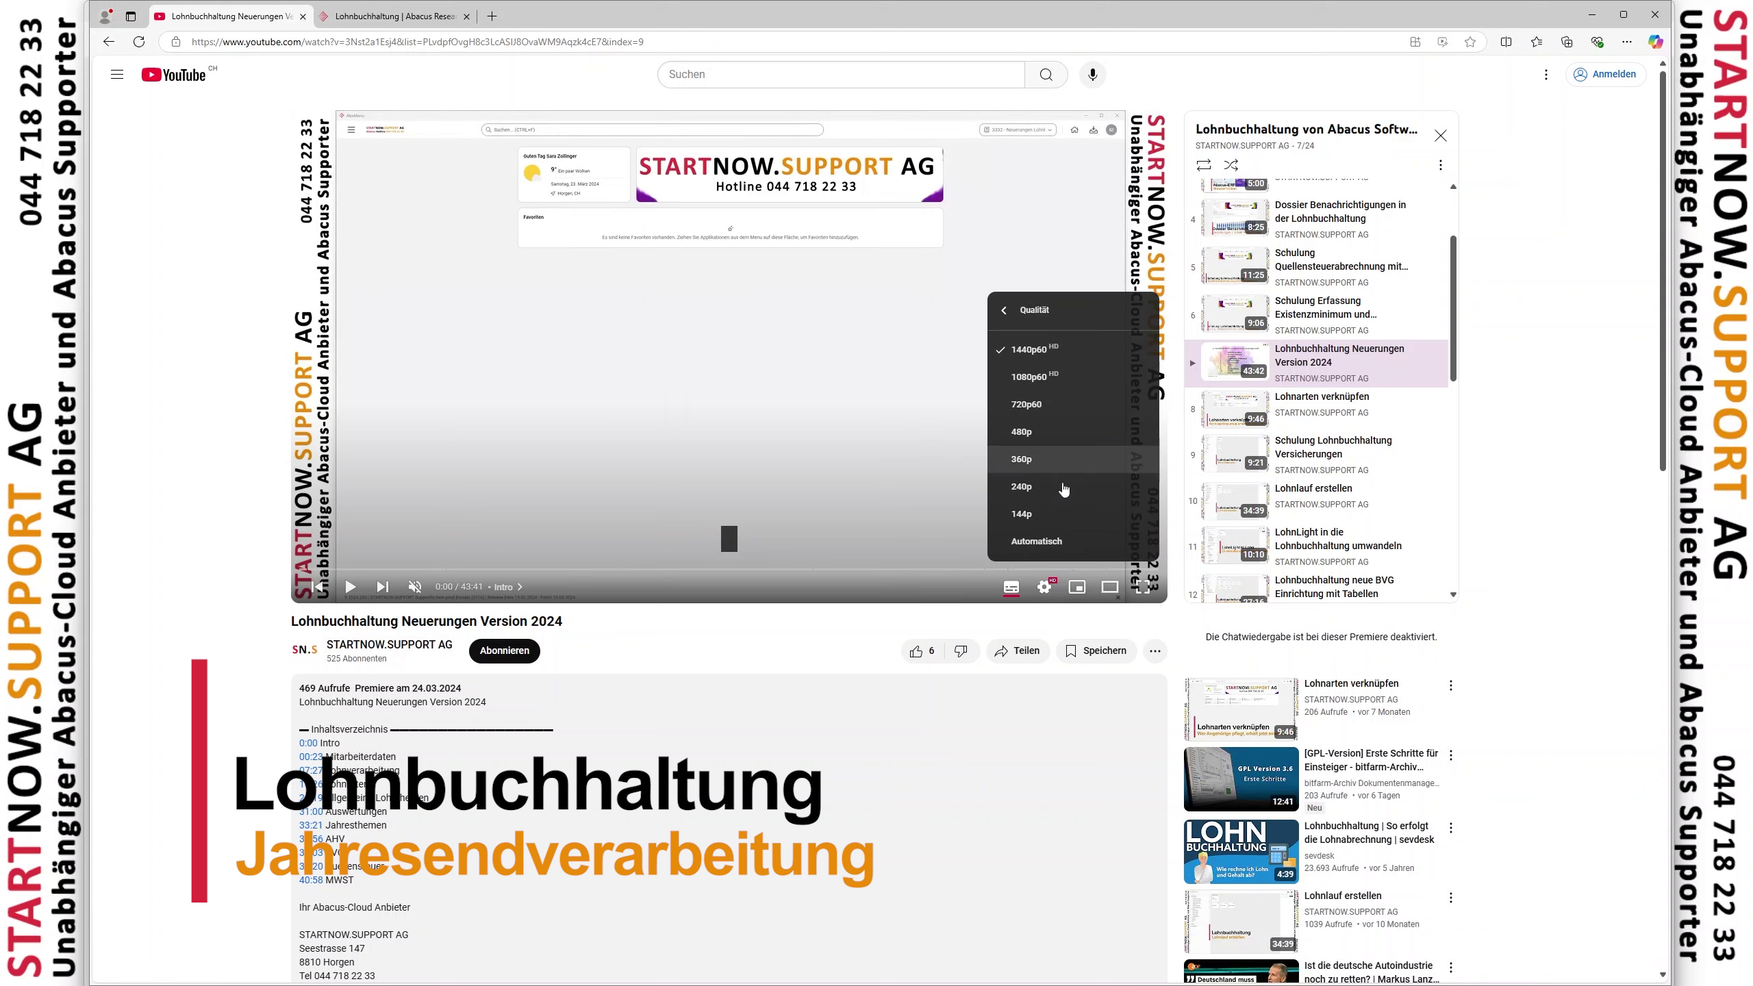
{"action": "left_click", "coordinate": [1045, 591]}
{"action": "left_click", "coordinate": [1045, 591]}
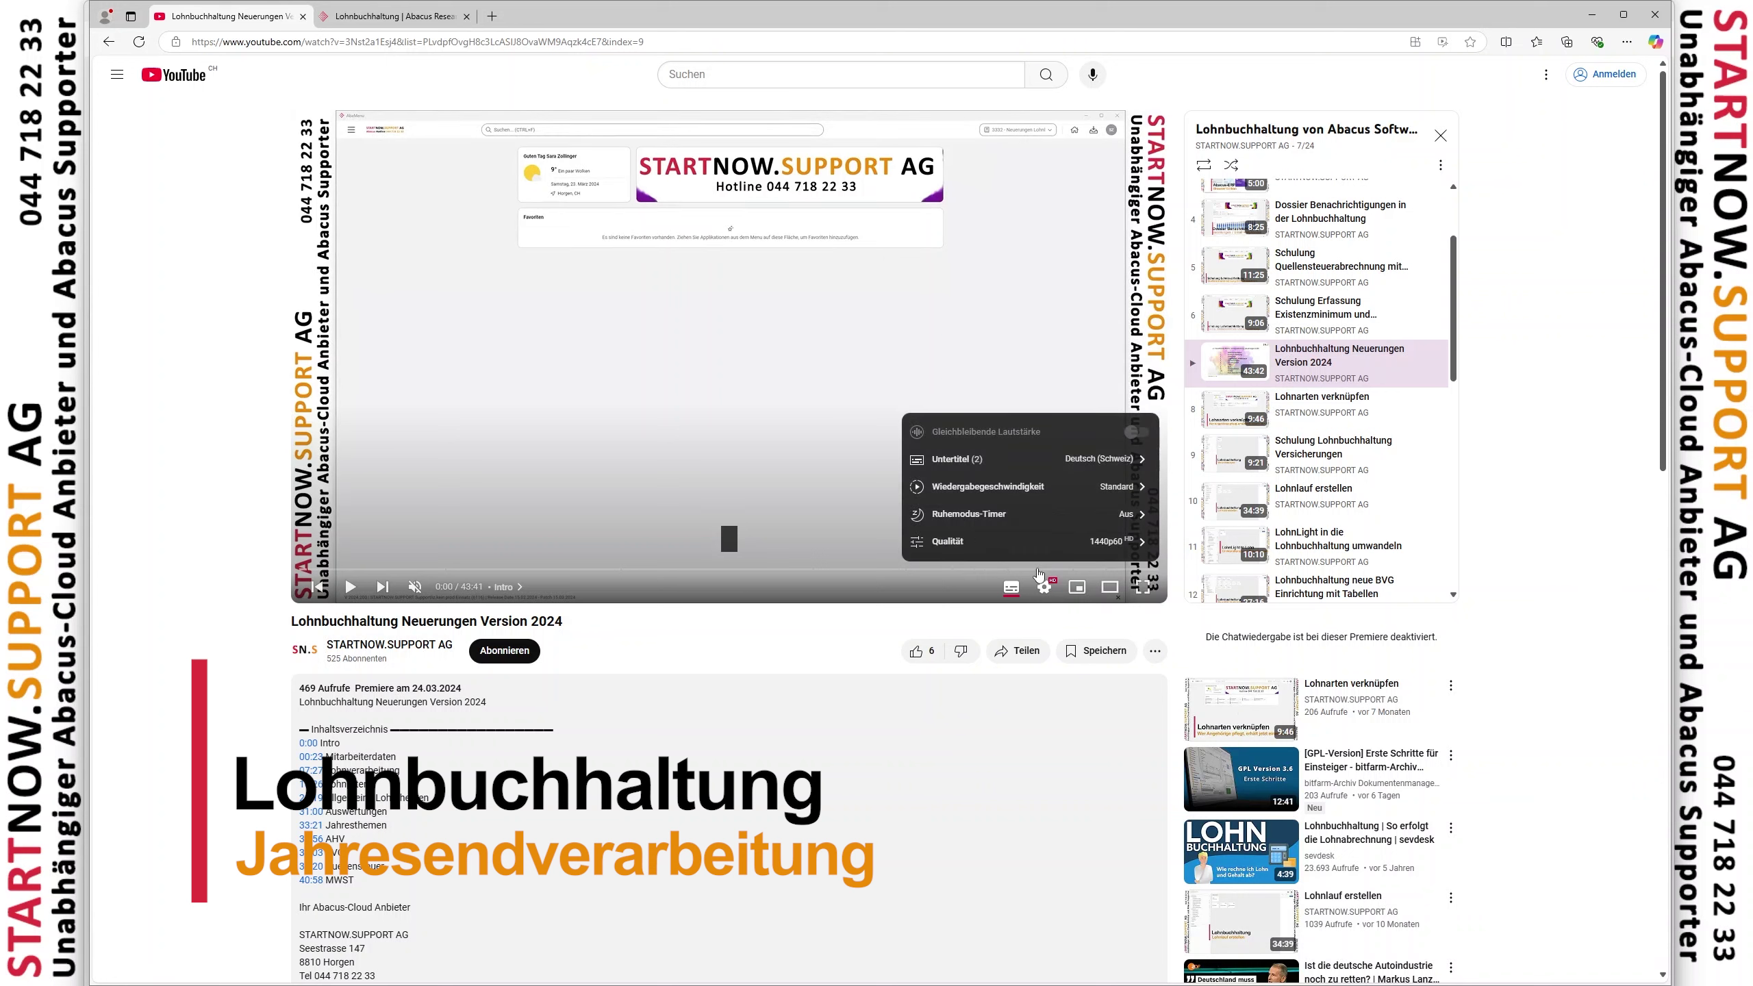
{"action": "left_click", "coordinate": [1040, 549]}
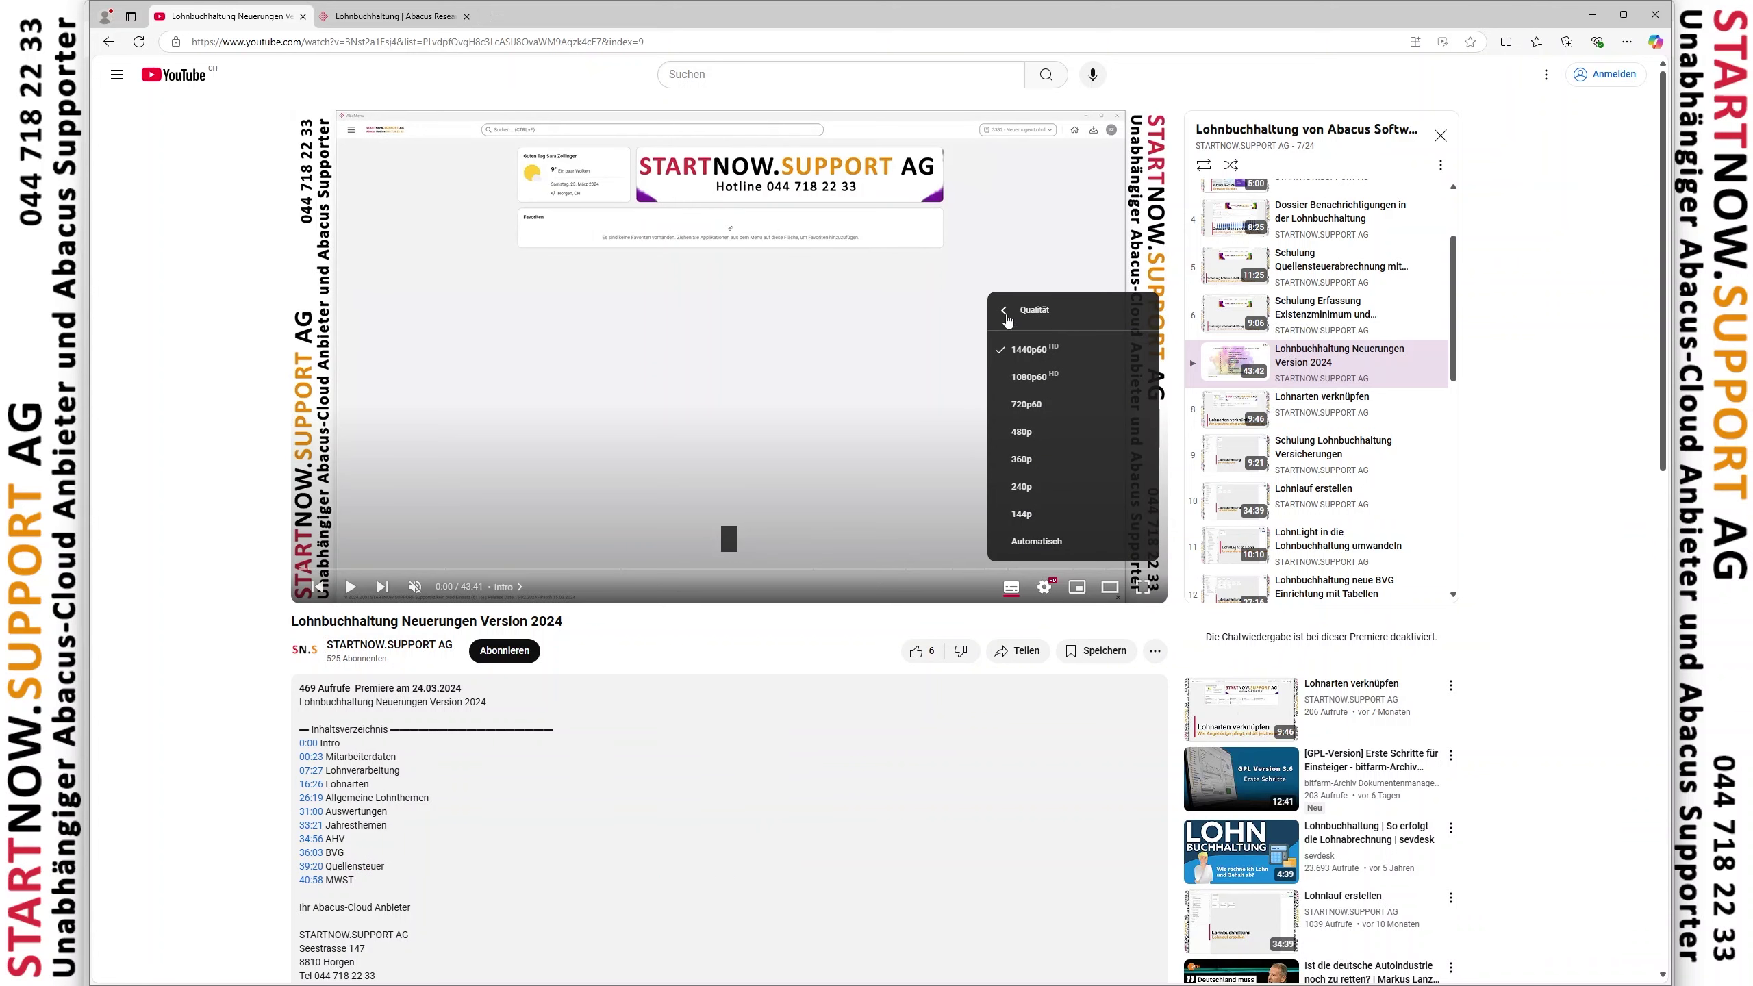
{"action": "left_click", "coordinate": [1006, 315]}
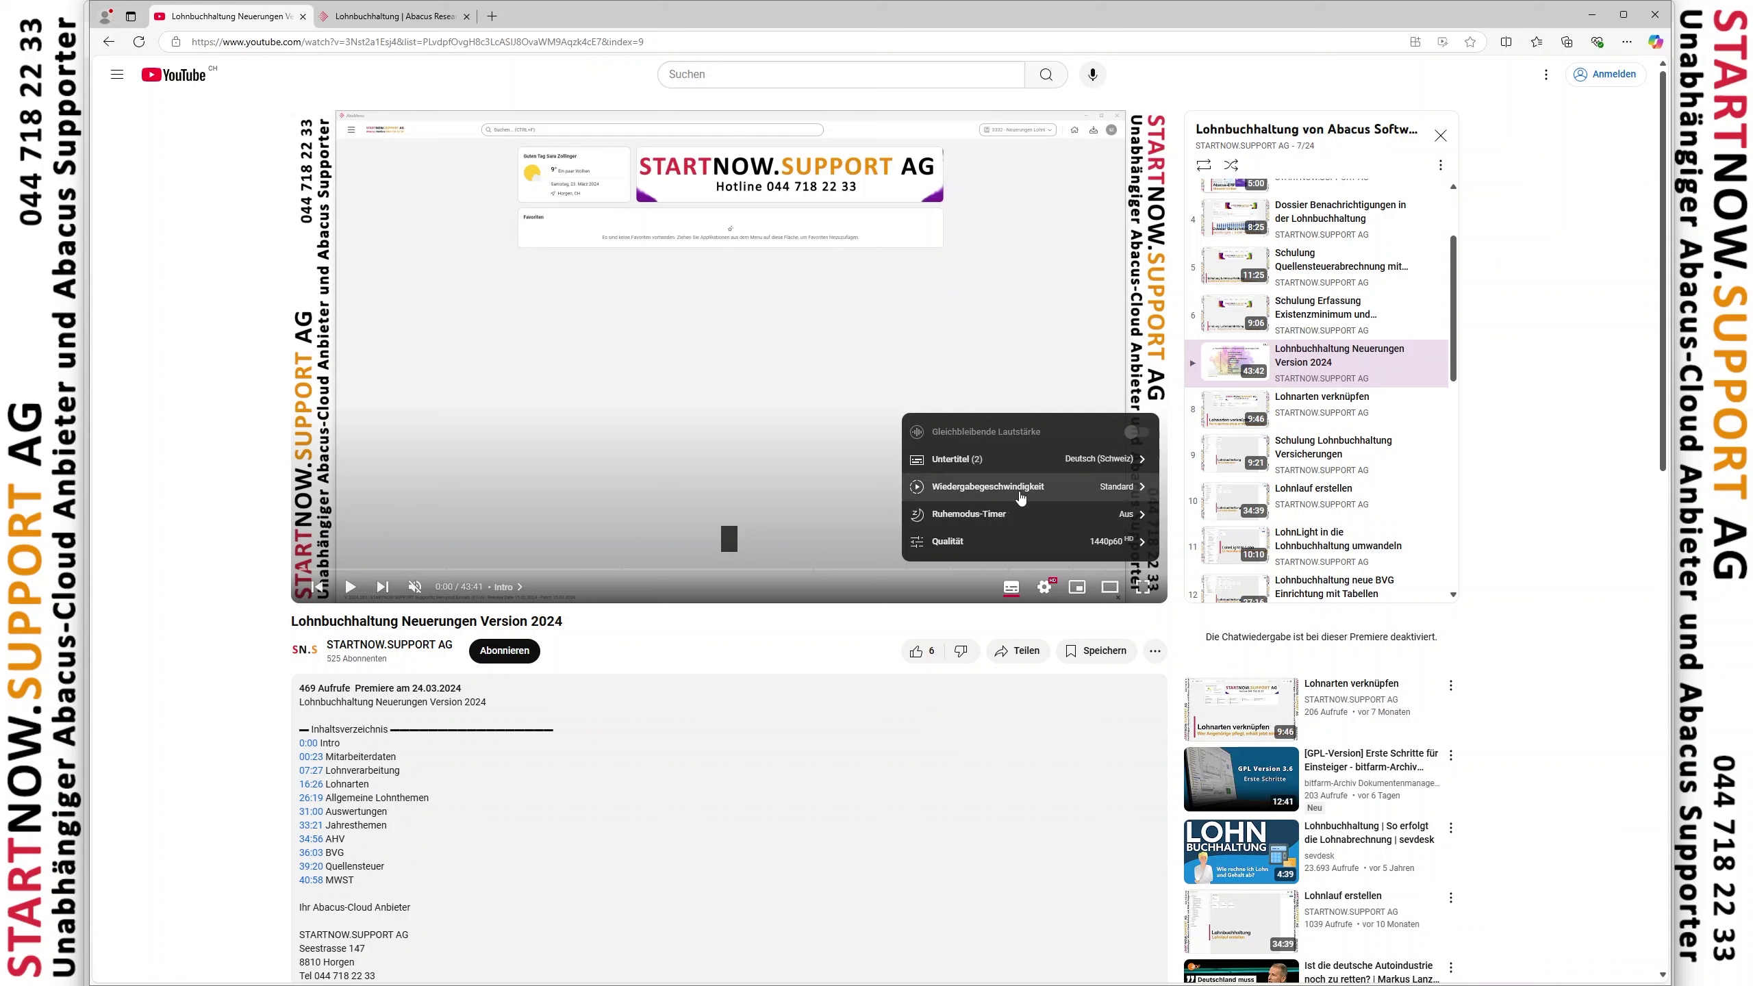
{"action": "left_click", "coordinate": [1021, 496]}
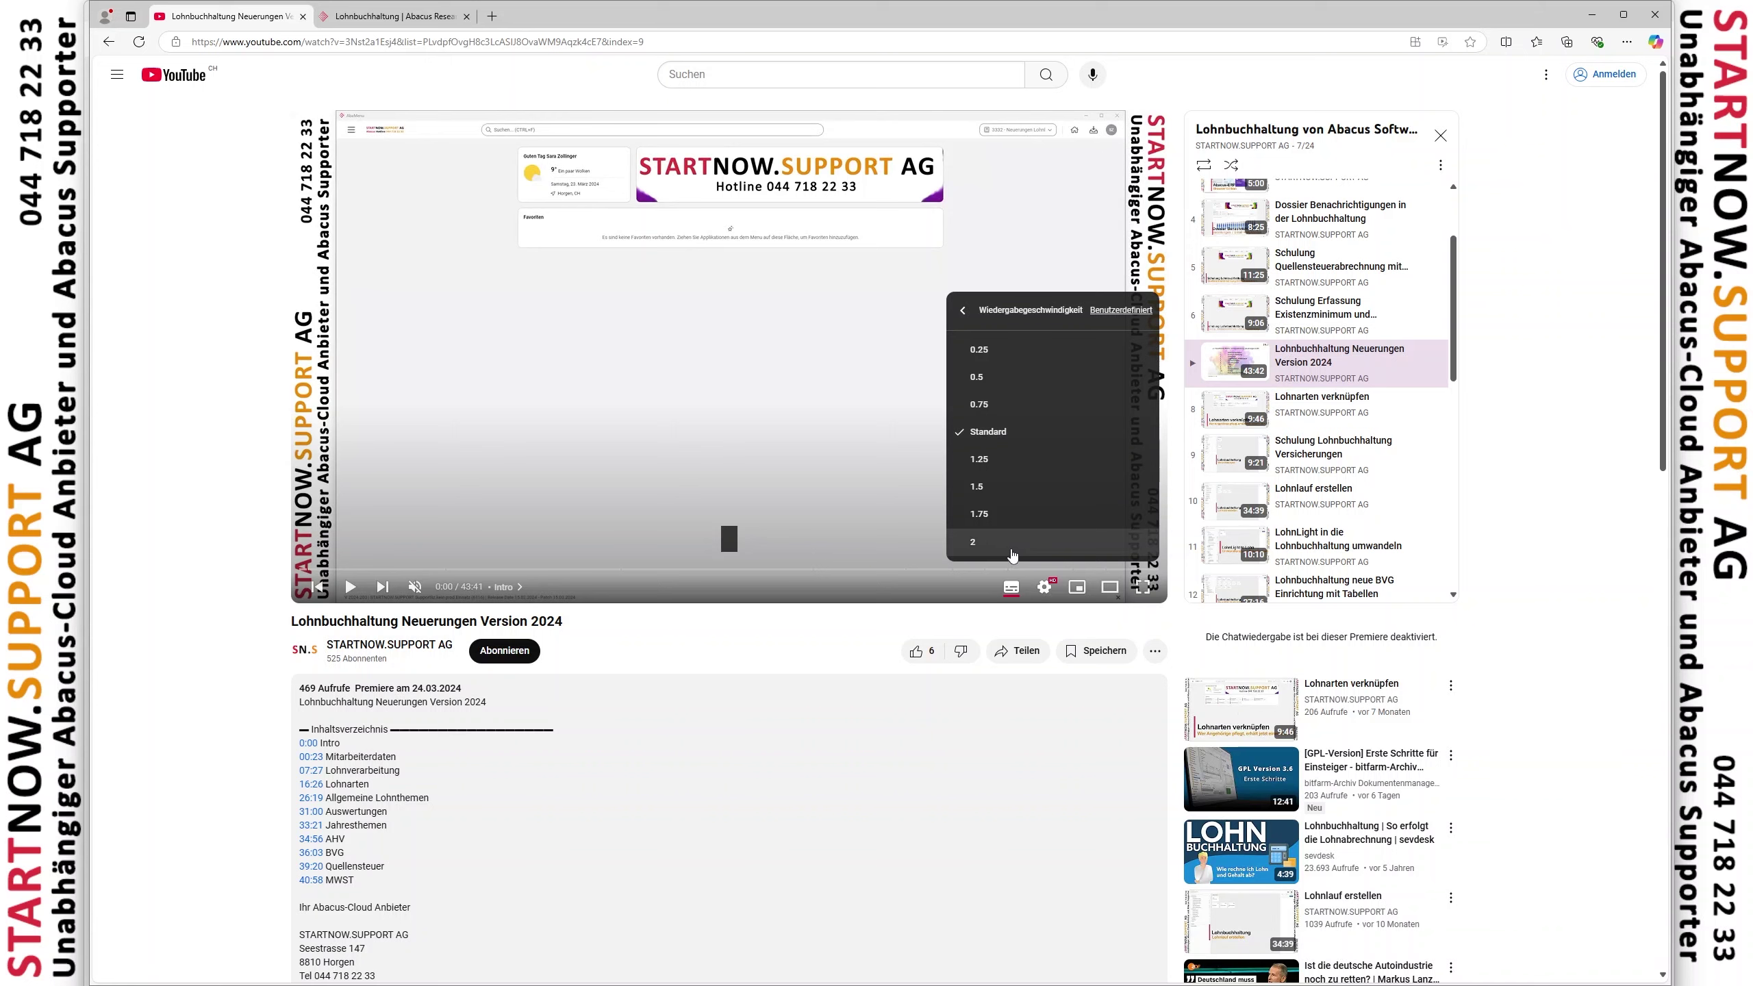
Step: Switch to AbaMenu and turn on Manuelle Eingabe for the additional details in the AHV/ALV-Lohnbescheinigung layout, then close the report
{"action": "left_click", "coordinate": [1591, 16]}
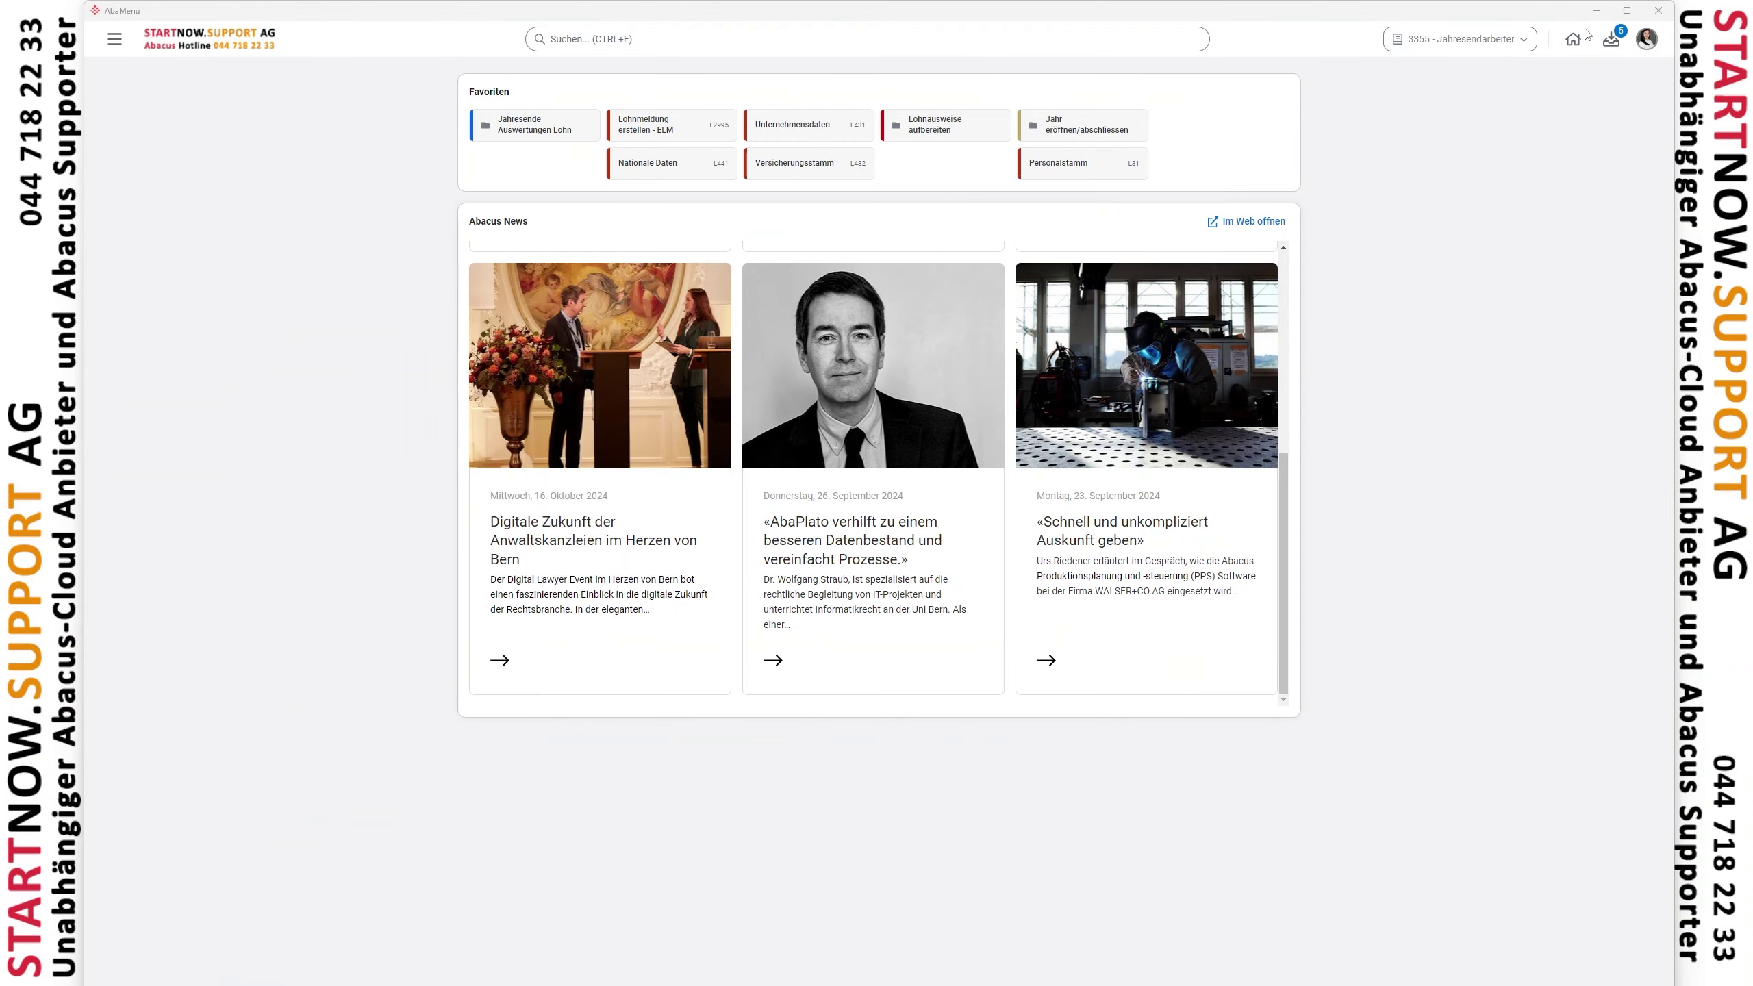
{"action": "left_click", "coordinate": [533, 136]}
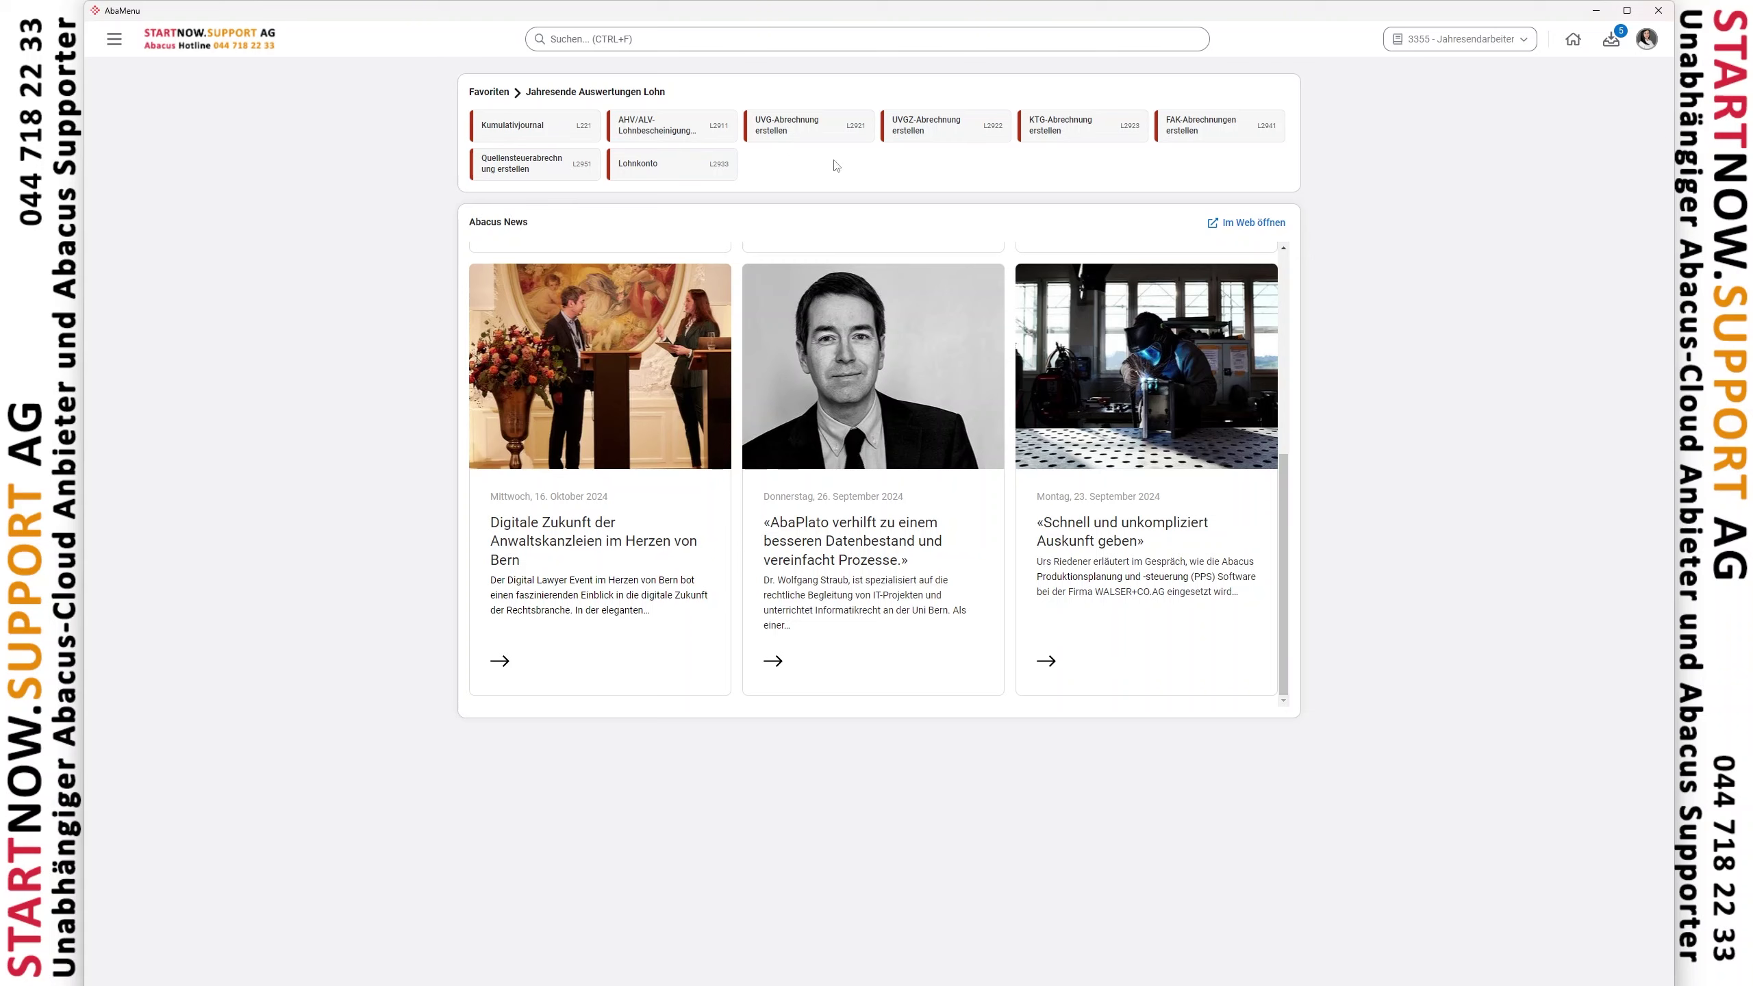
{"action": "left_click", "coordinate": [711, 131]}
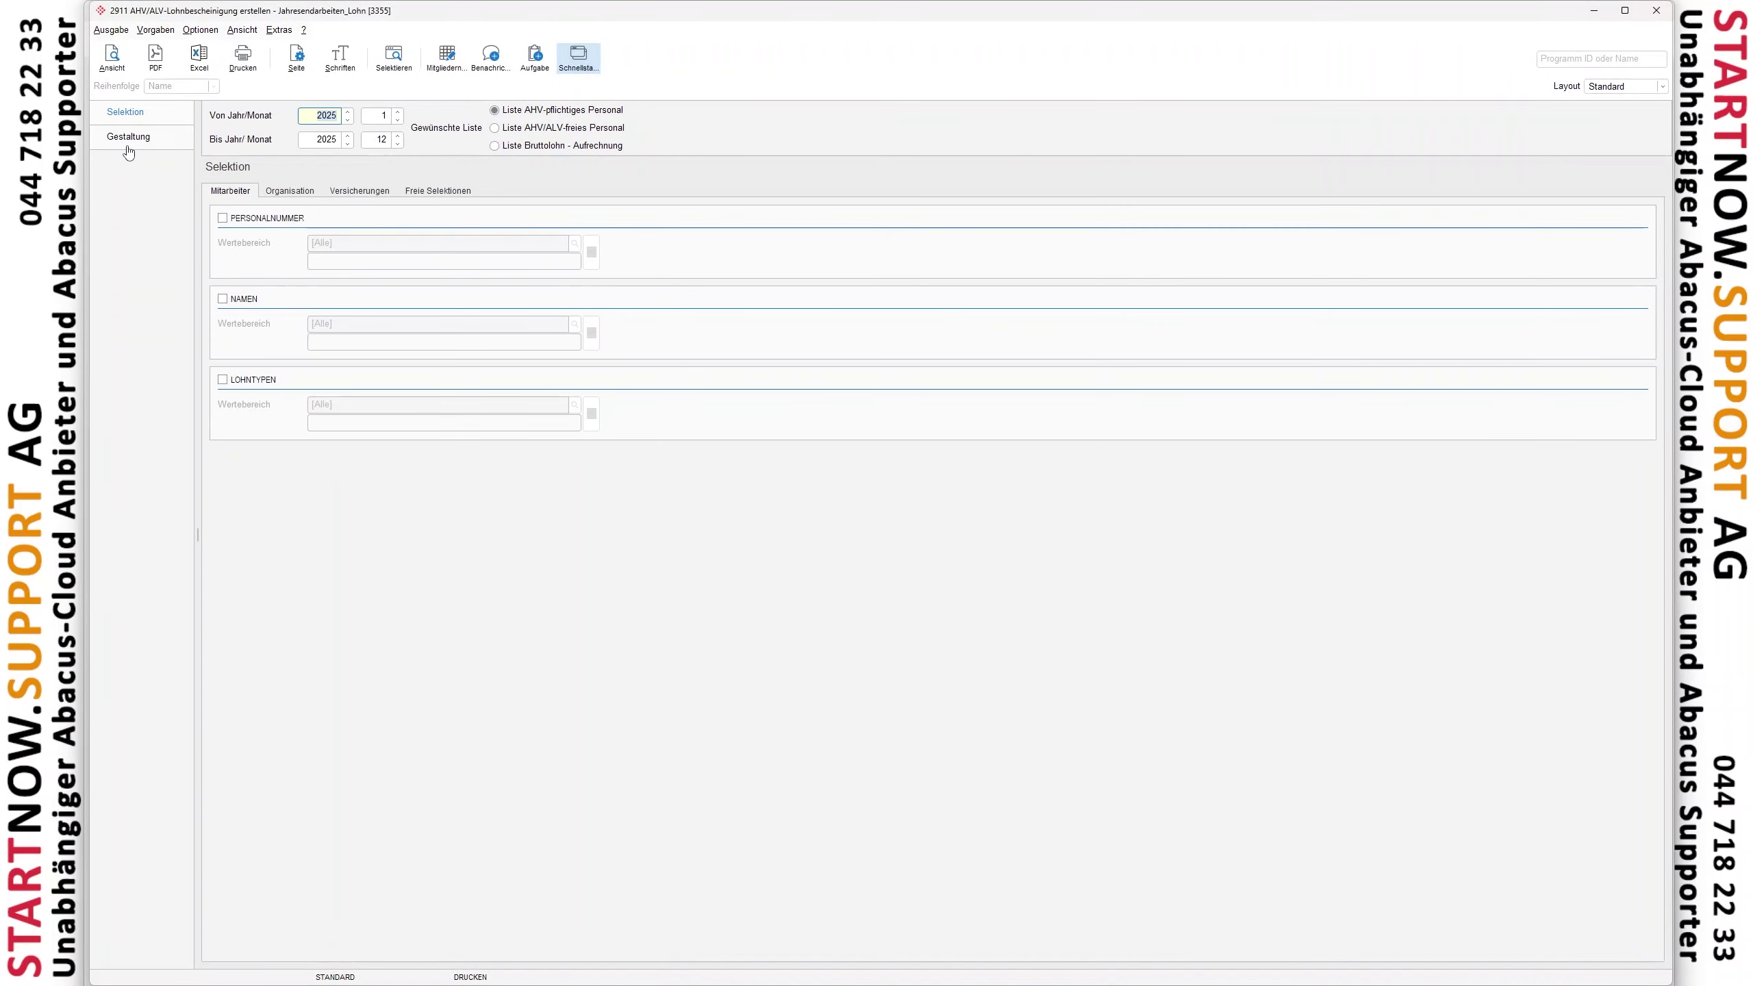
{"action": "left_click", "coordinate": [126, 138]}
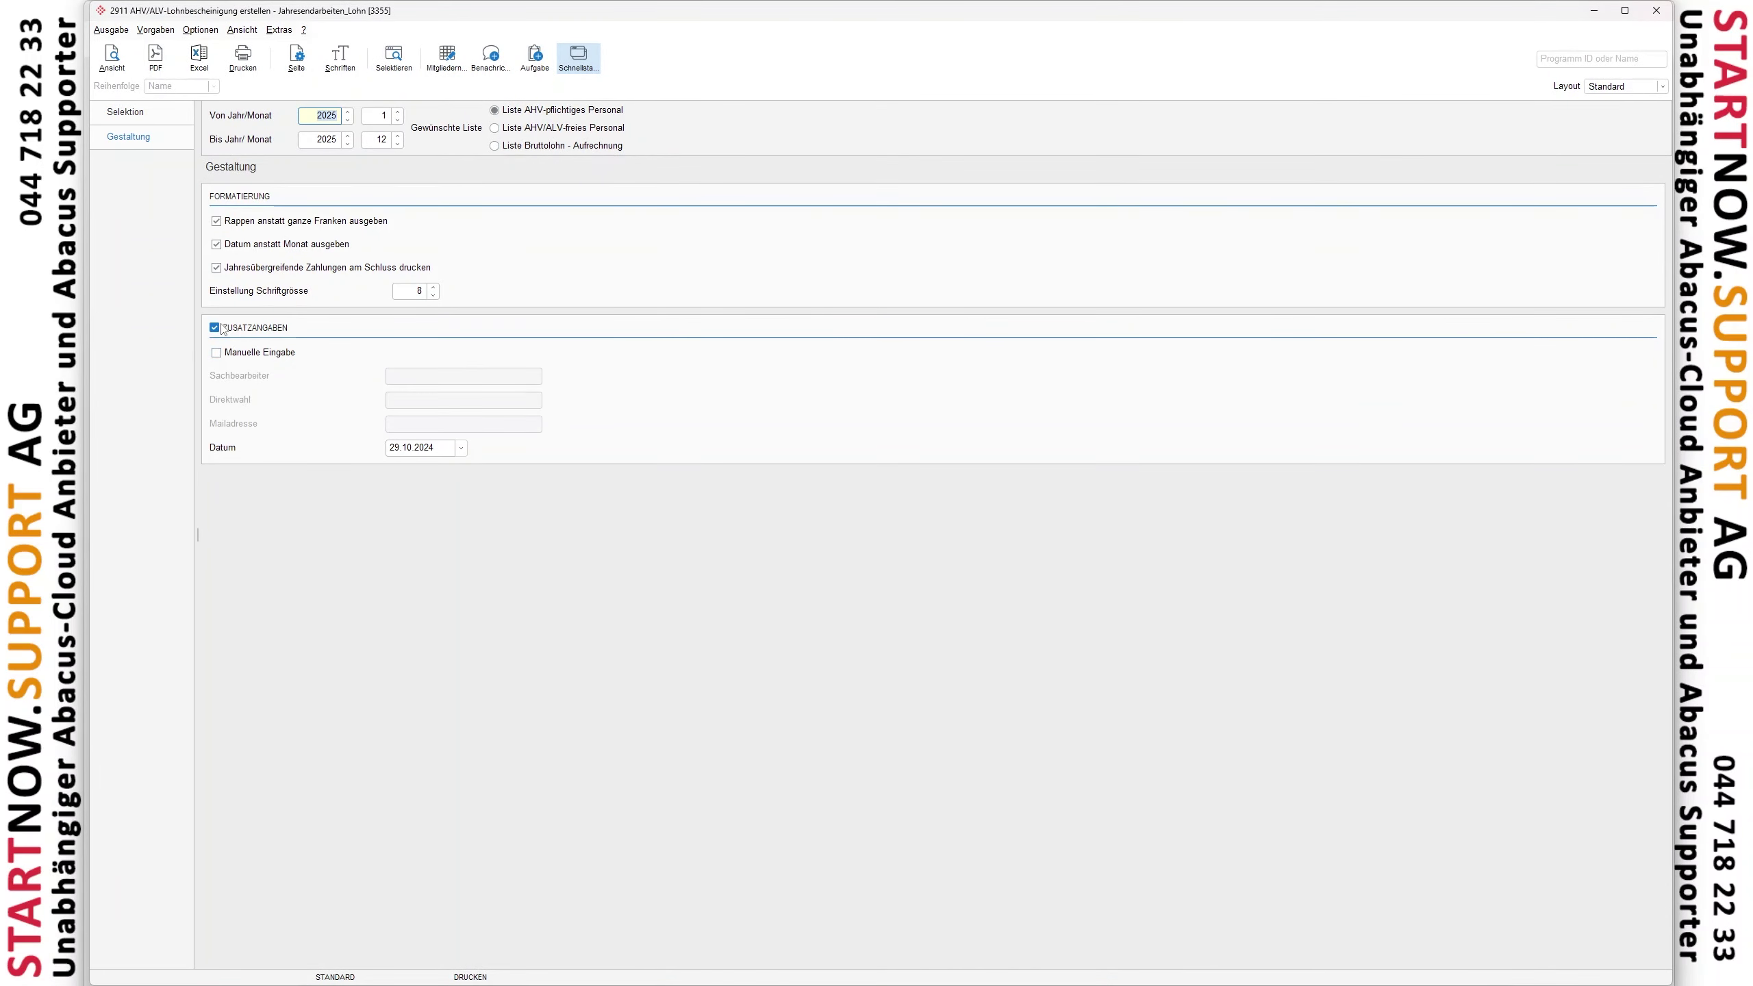
{"action": "left_click", "coordinate": [216, 353]}
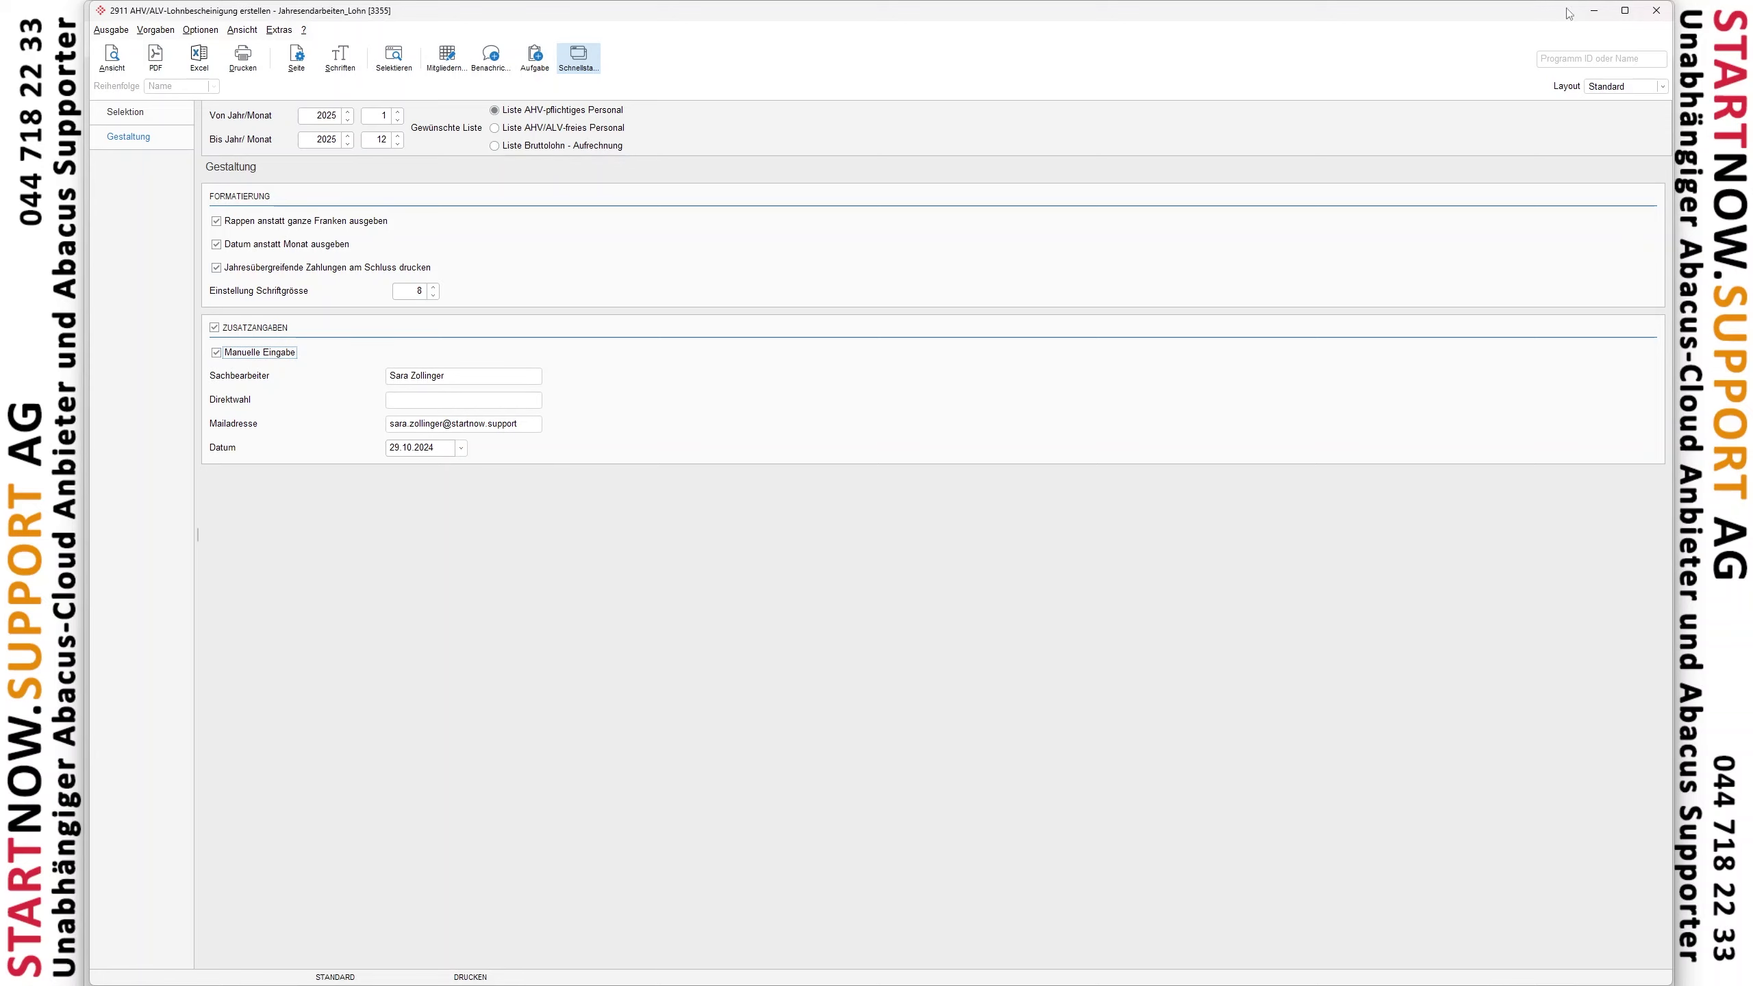
{"action": "left_click", "coordinate": [1647, 14]}
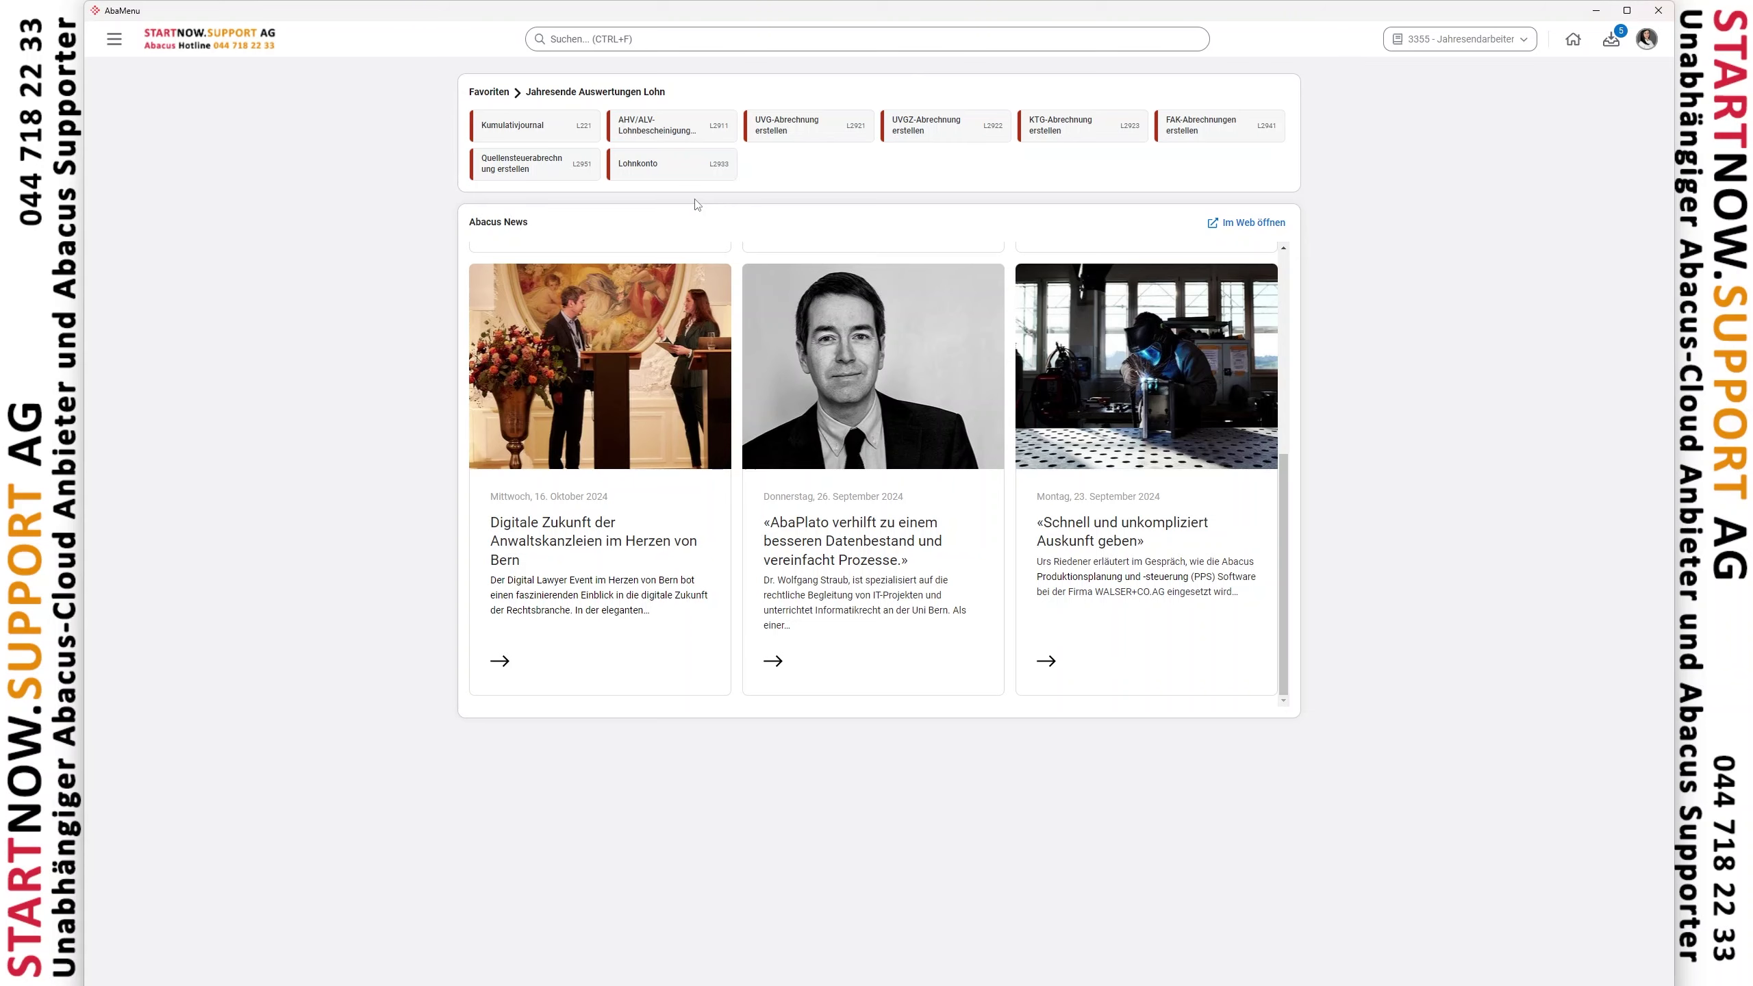
Step: Review the Lohnkonto report and the Kumulativjournal layout option "Nur definitiv abgerechnete Perioden anzeigen"
{"action": "left_click", "coordinate": [664, 166]}
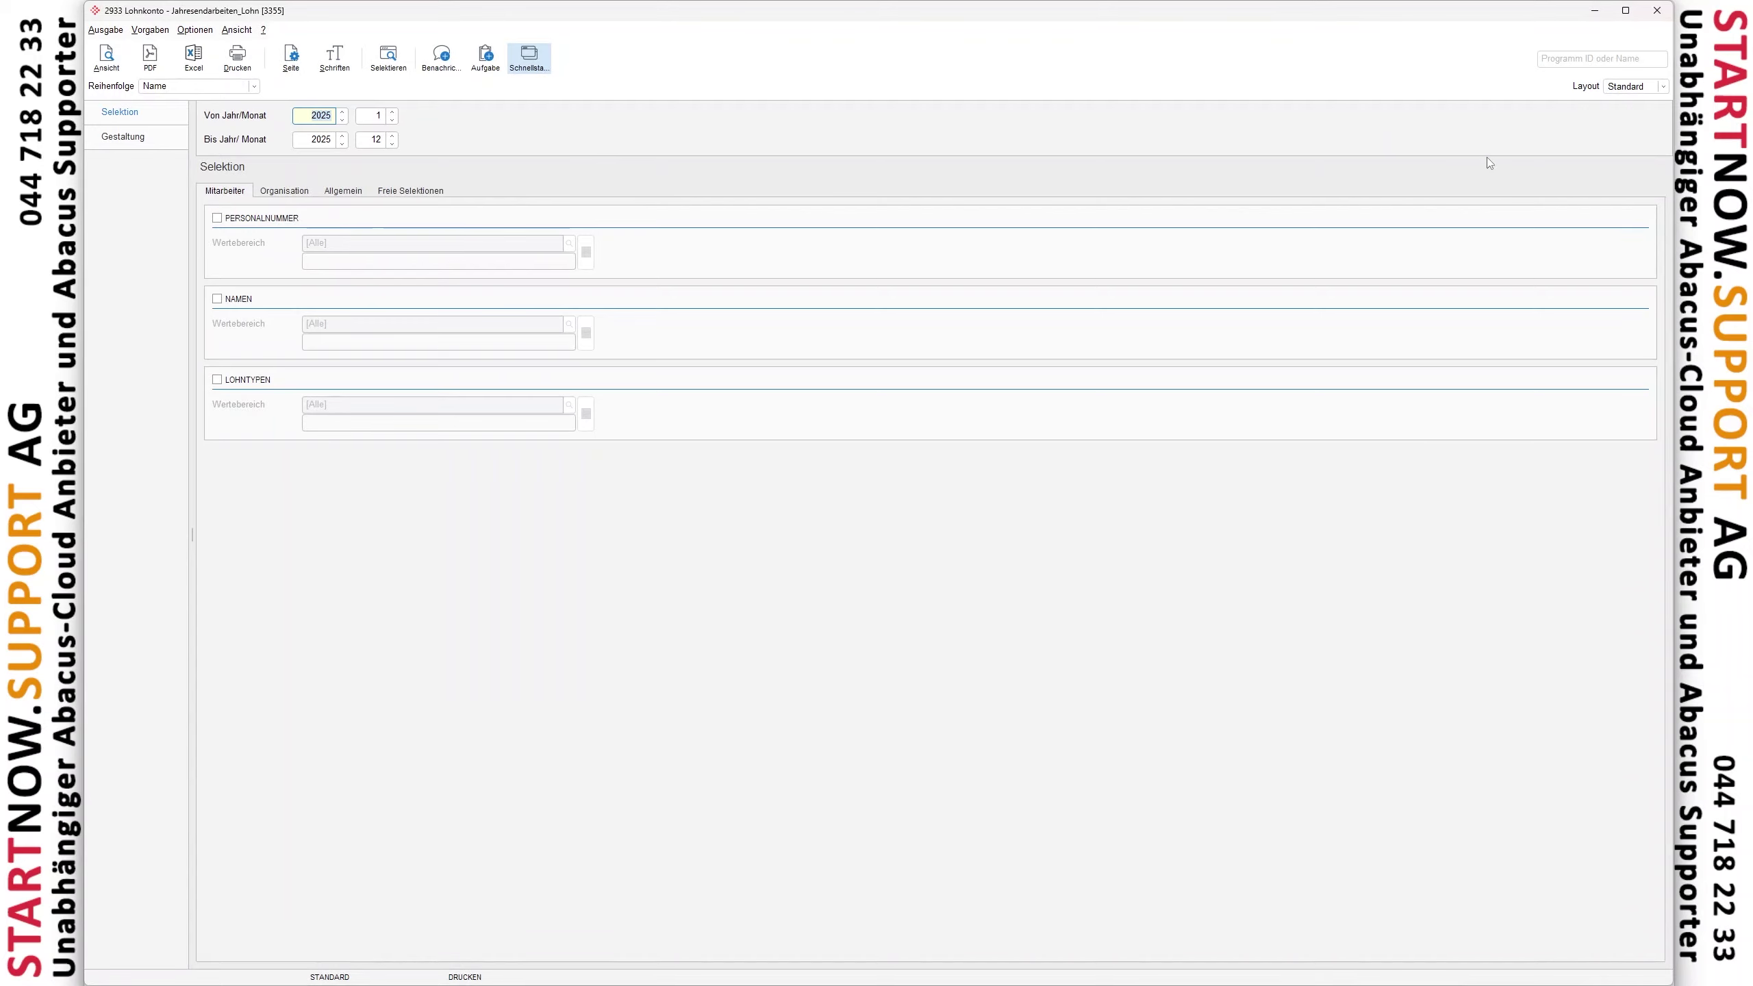
{"action": "left_click", "coordinate": [1656, 11]}
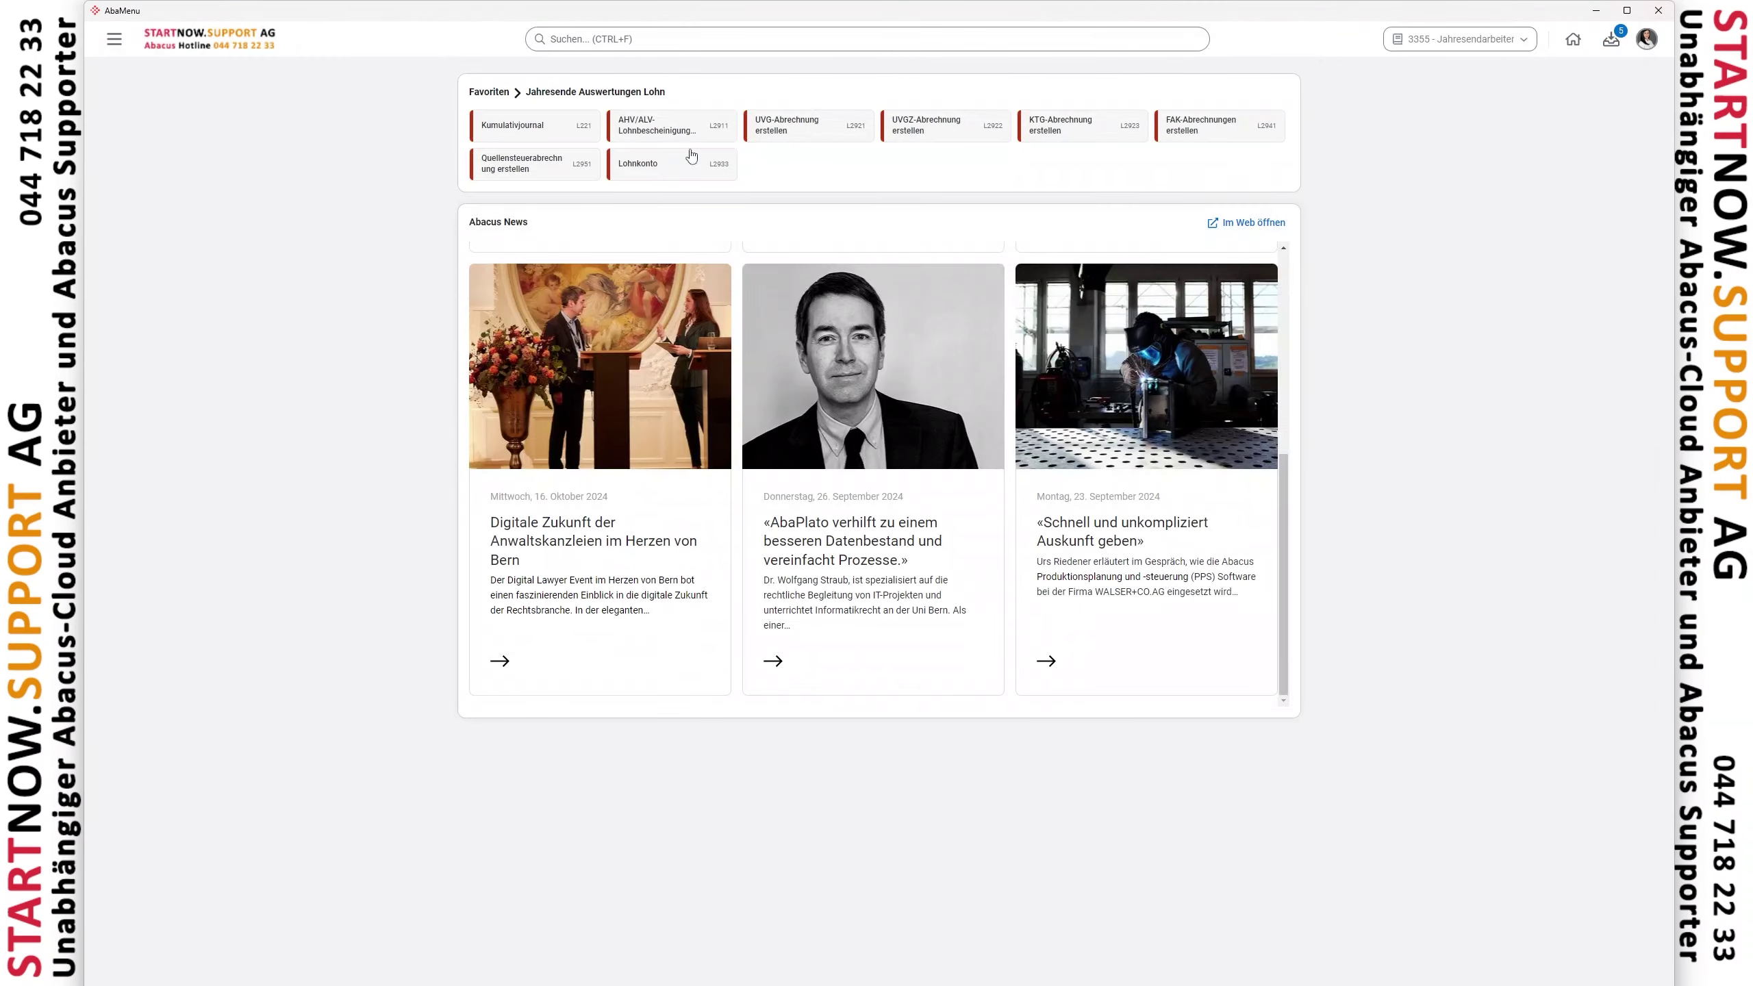
{"action": "left_click", "coordinate": [556, 133]}
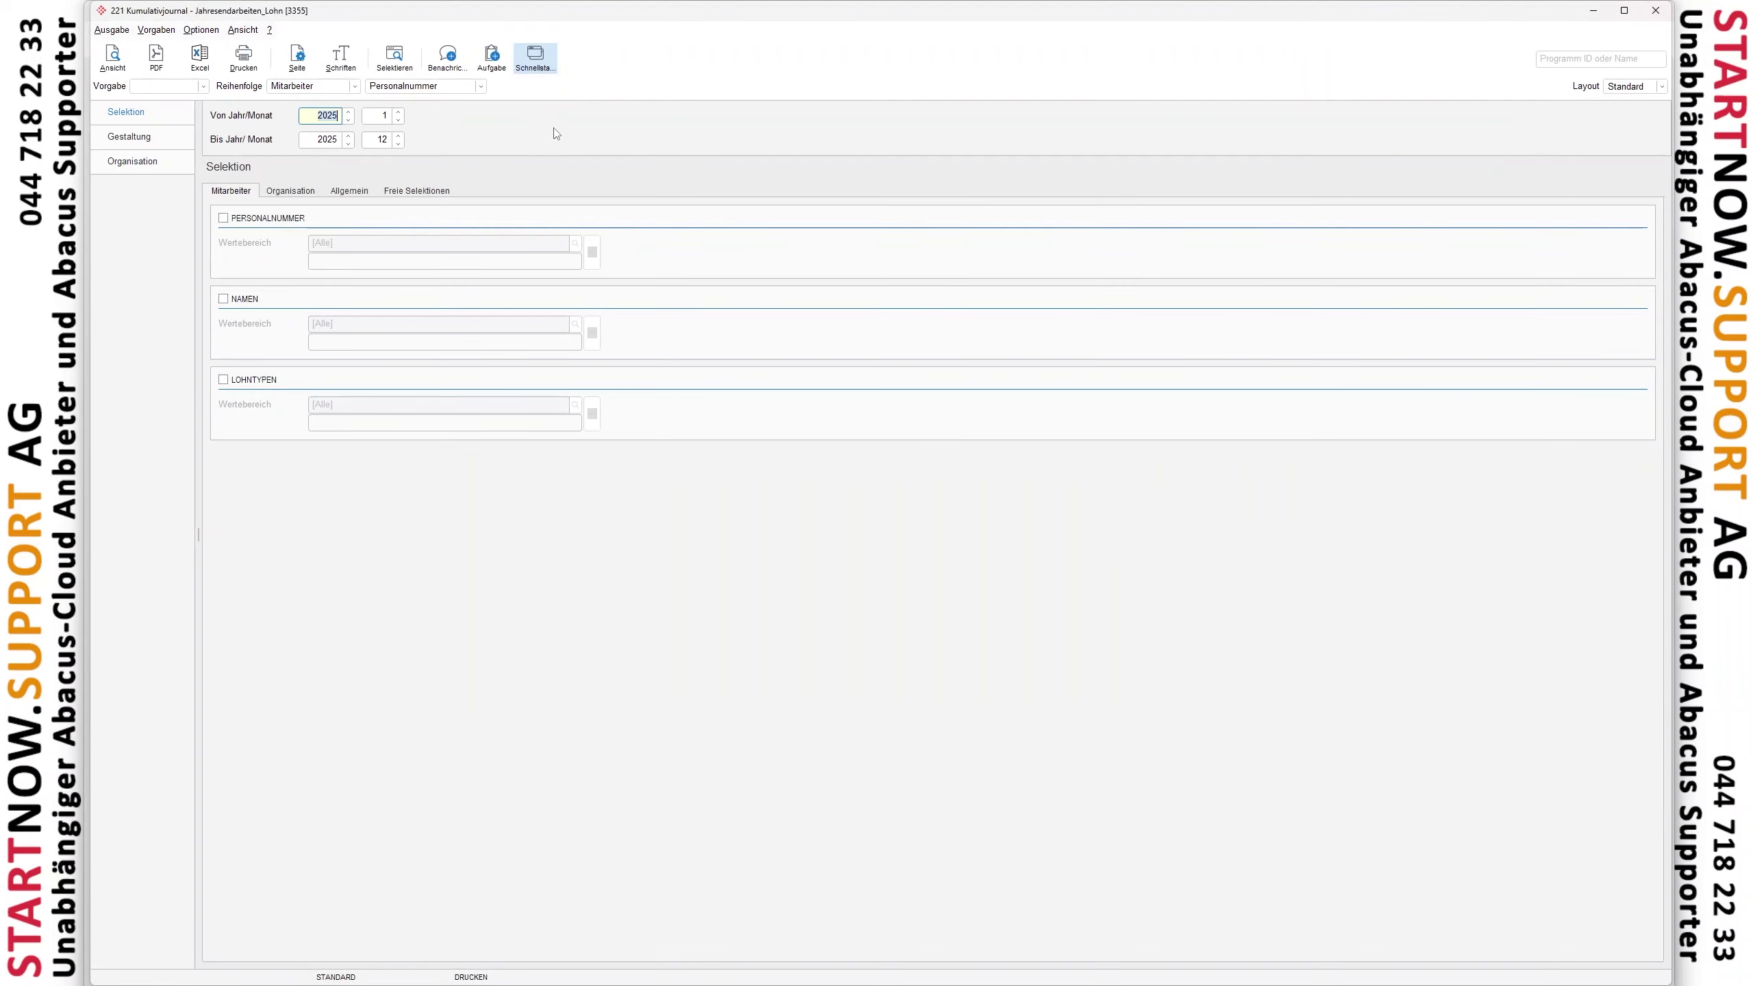
{"action": "left_click", "coordinate": [137, 139]}
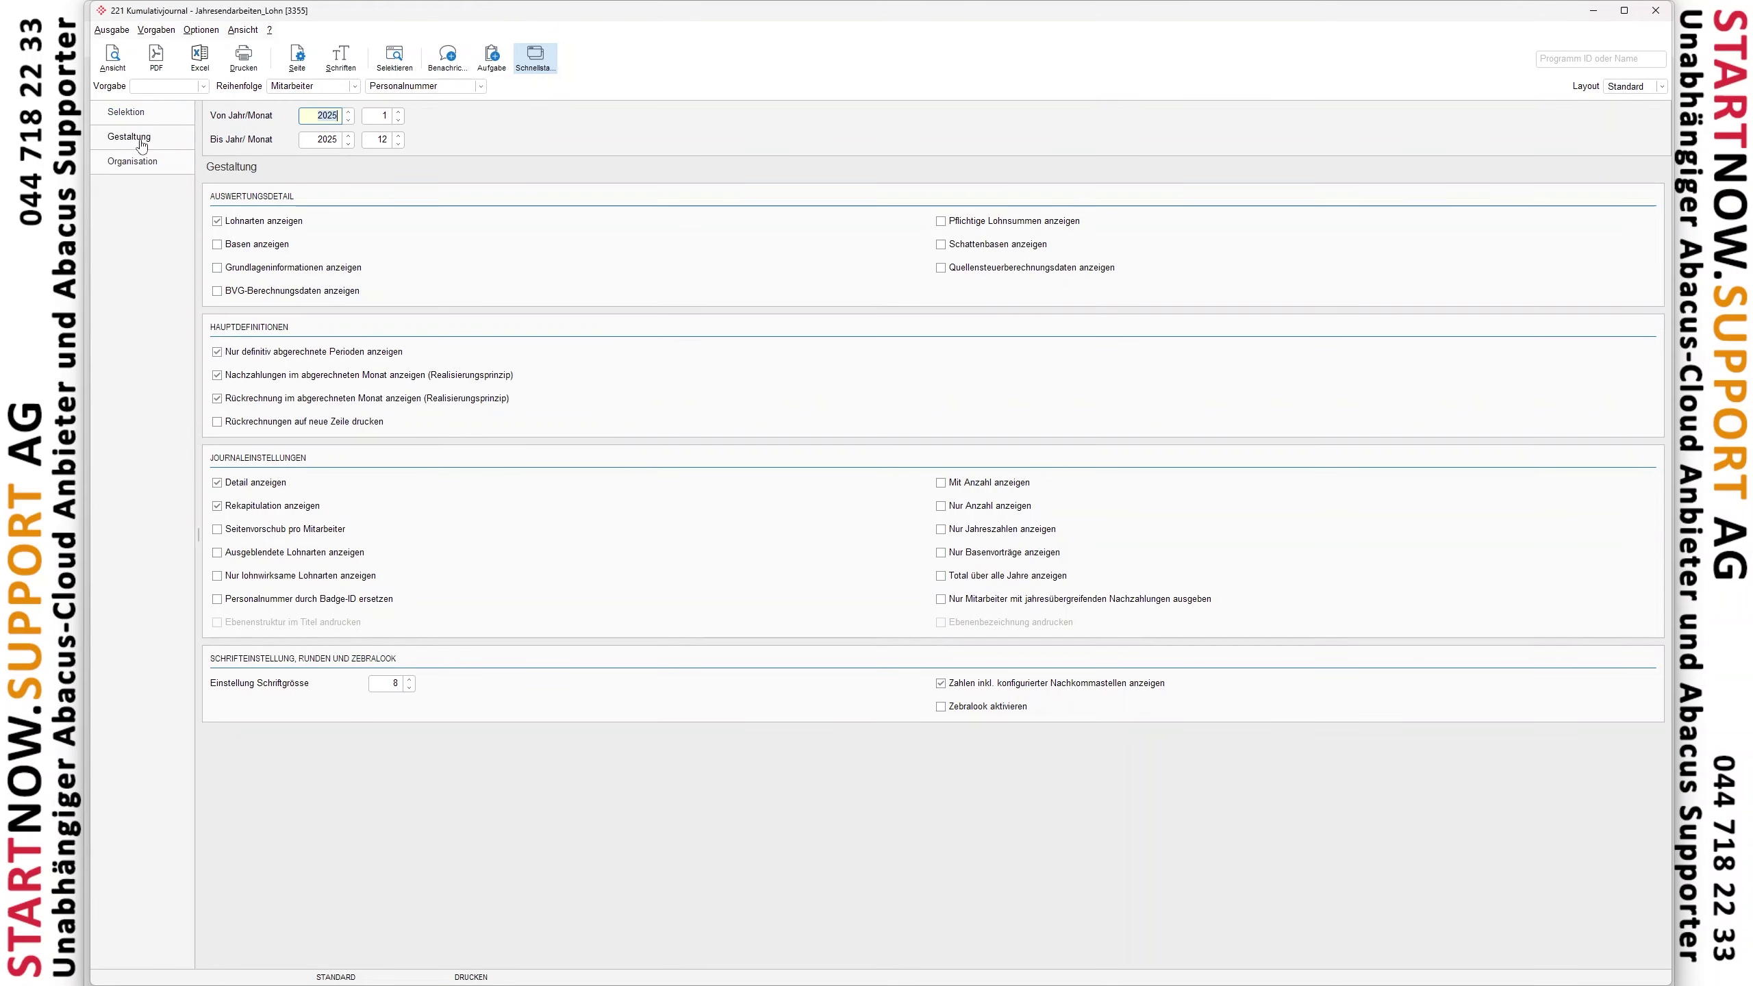
{"action": "left_click", "coordinate": [218, 354]}
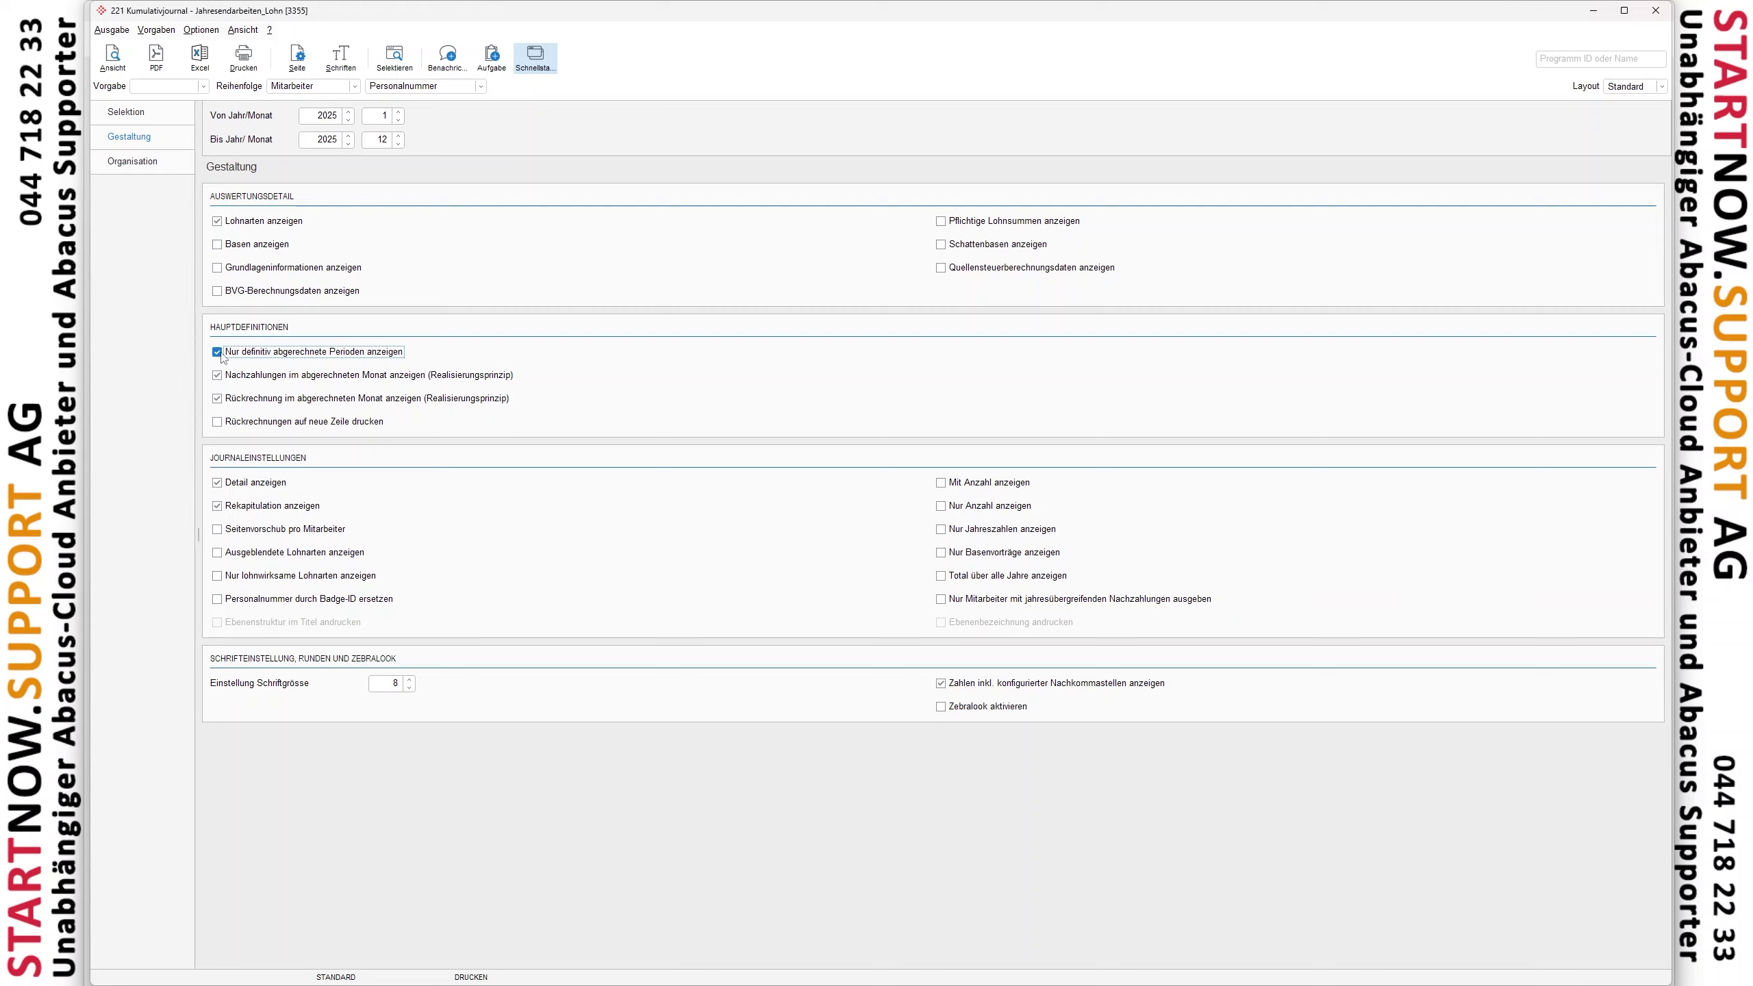
{"action": "left_click", "coordinate": [325, 353]}
{"action": "left_click", "coordinate": [265, 357]}
{"action": "left_click", "coordinate": [1655, 10]}
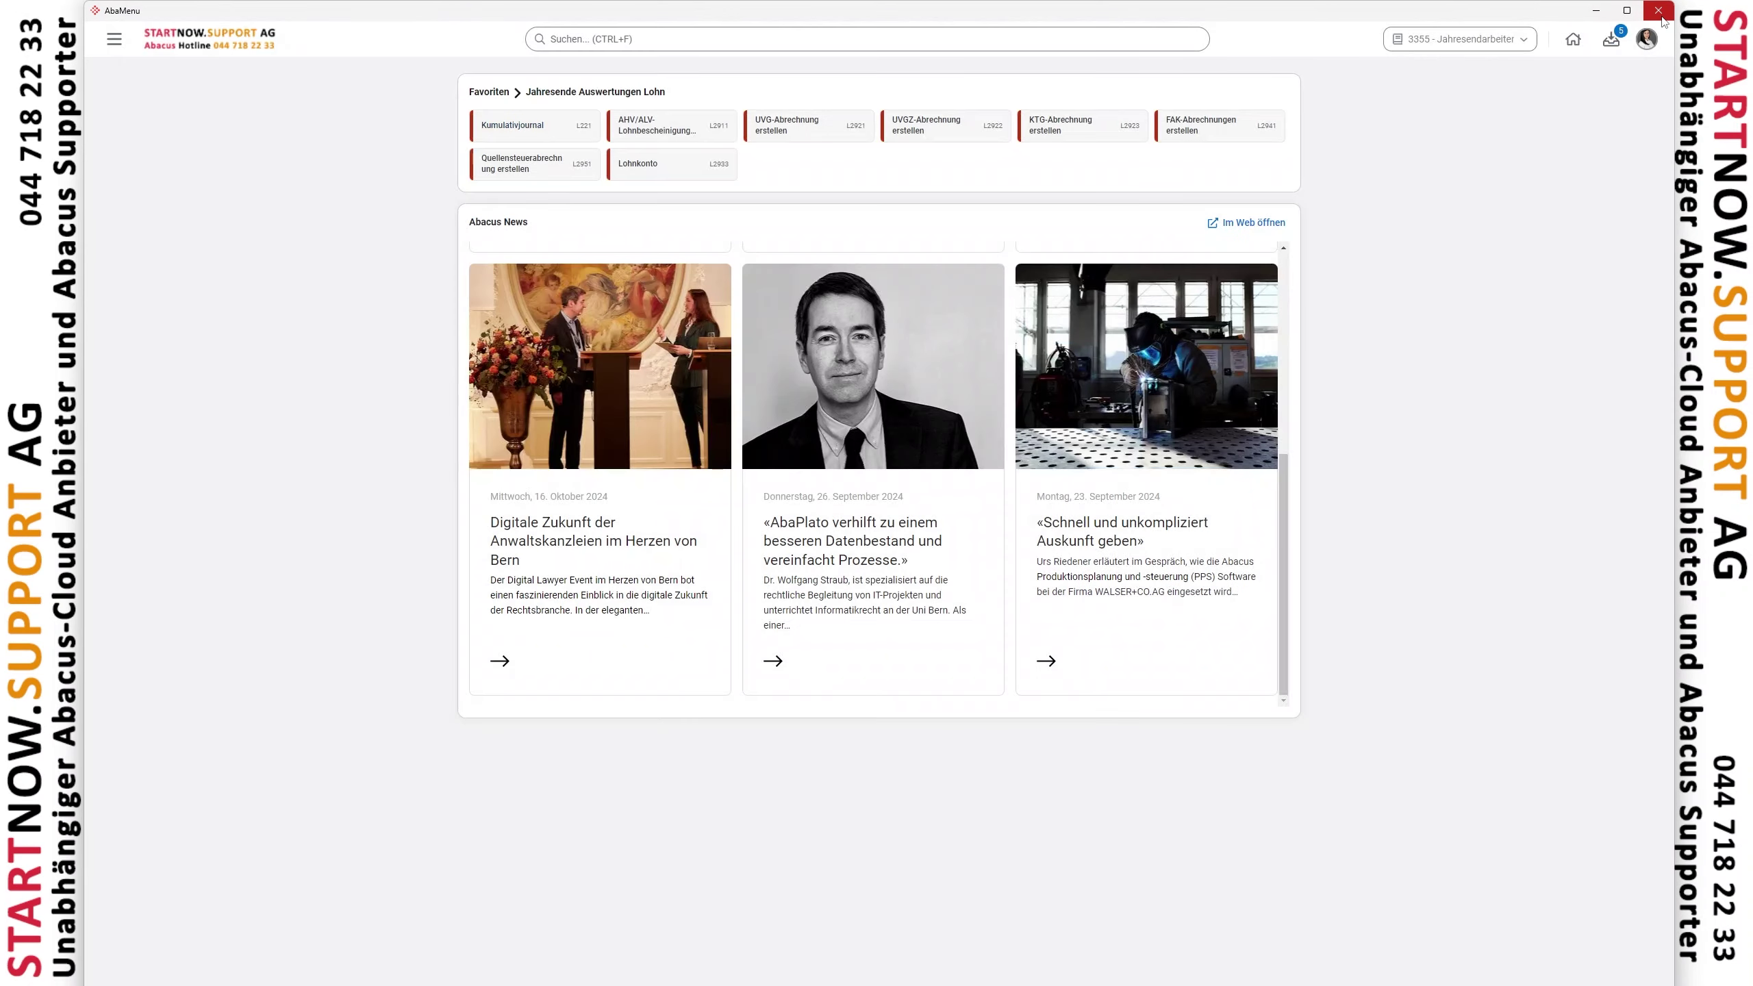
Step: Check the Unternehmensdaten: the company's UID, the contact person, the insurance proposals and the Meldung an Ausgleichskasse
{"action": "left_click", "coordinate": [491, 93]}
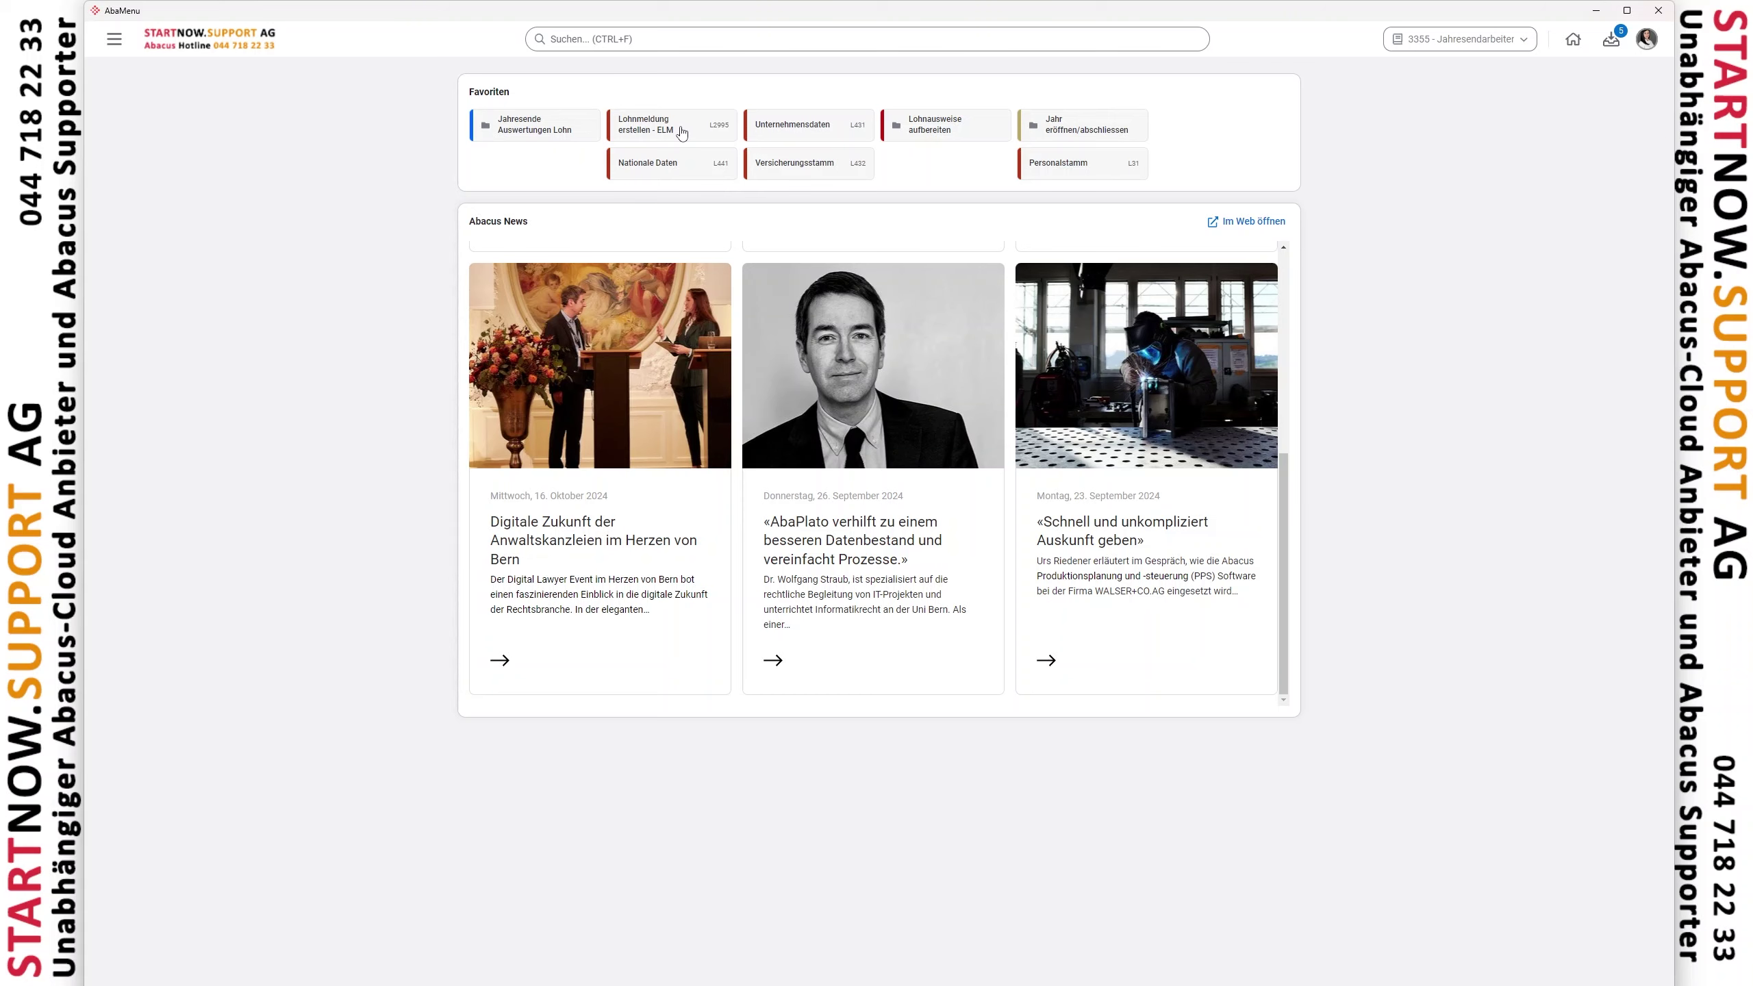
{"action": "left_click", "coordinate": [826, 130]}
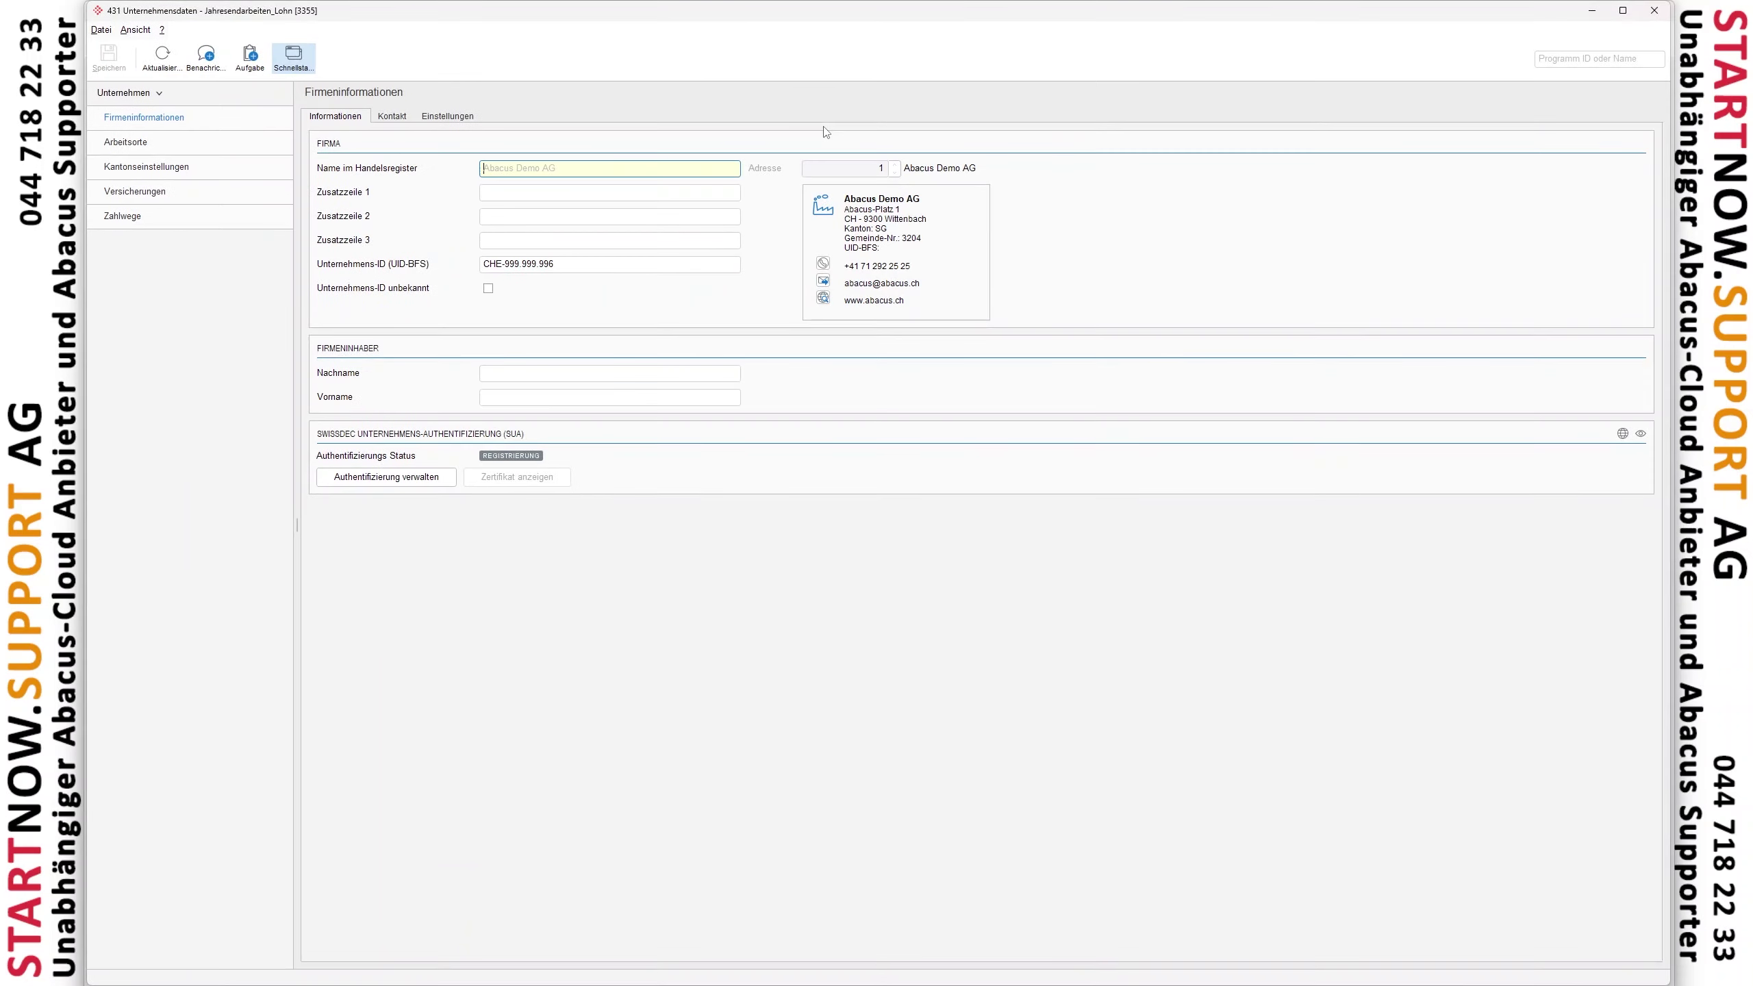
{"action": "left_click", "coordinate": [517, 269]}
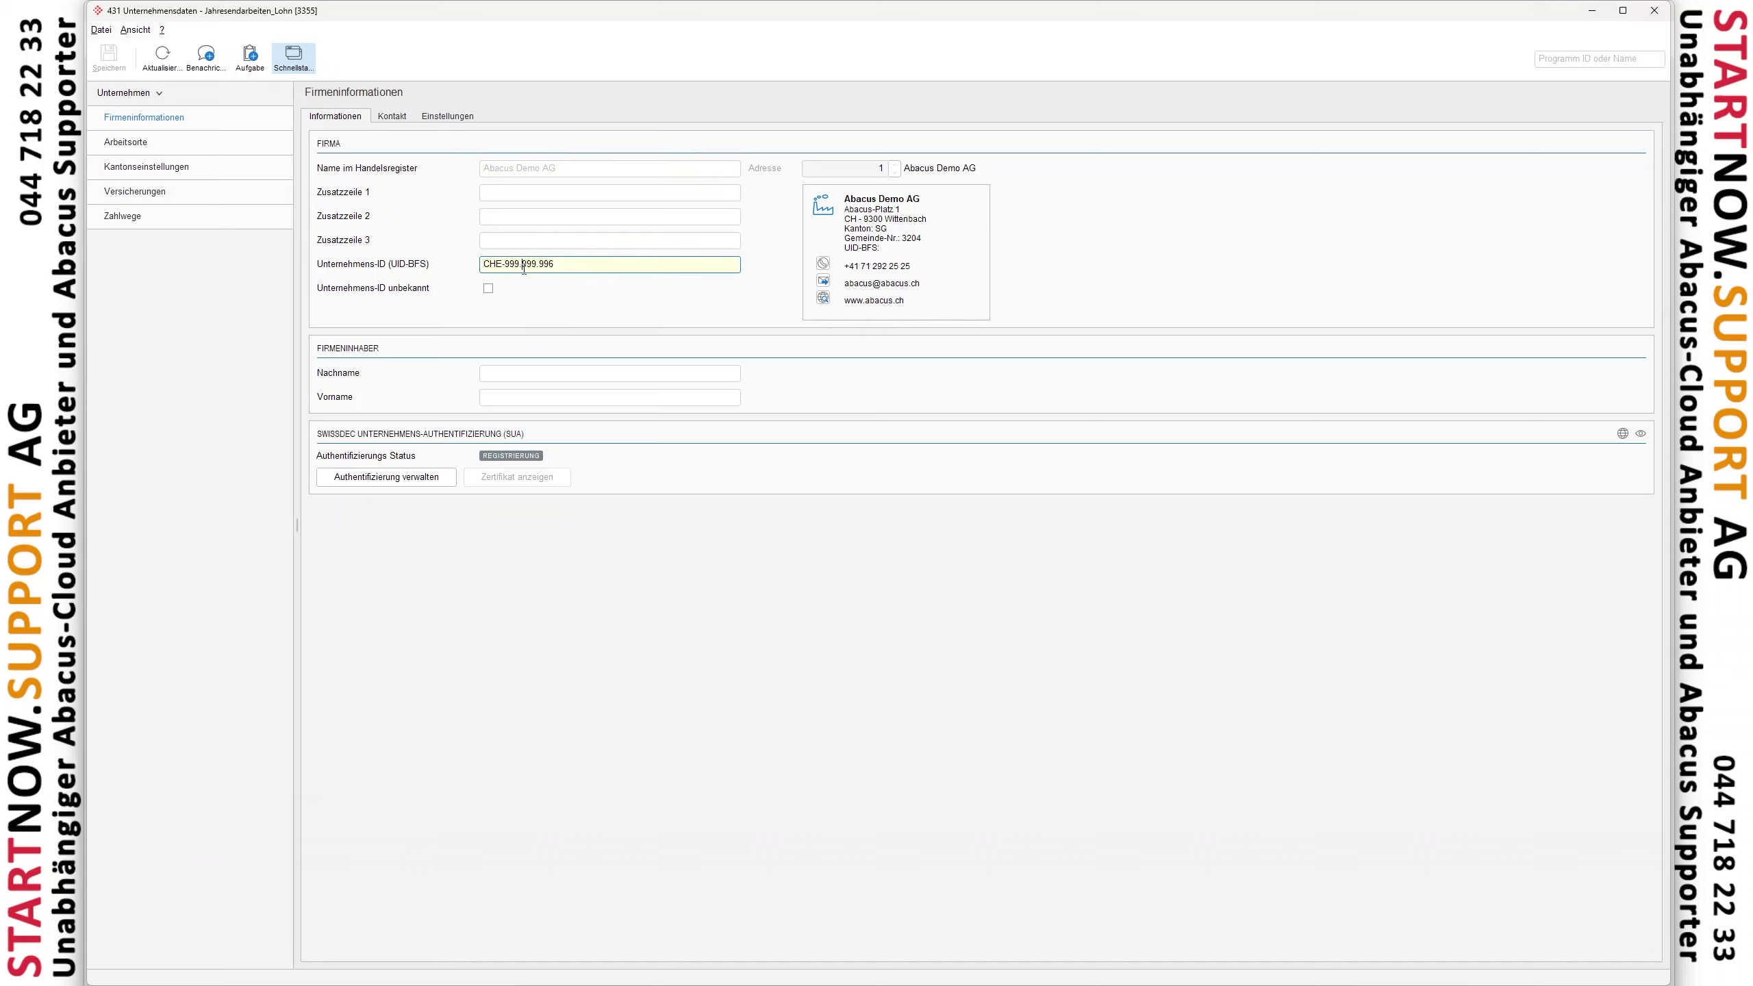
{"action": "left_click", "coordinate": [392, 115]}
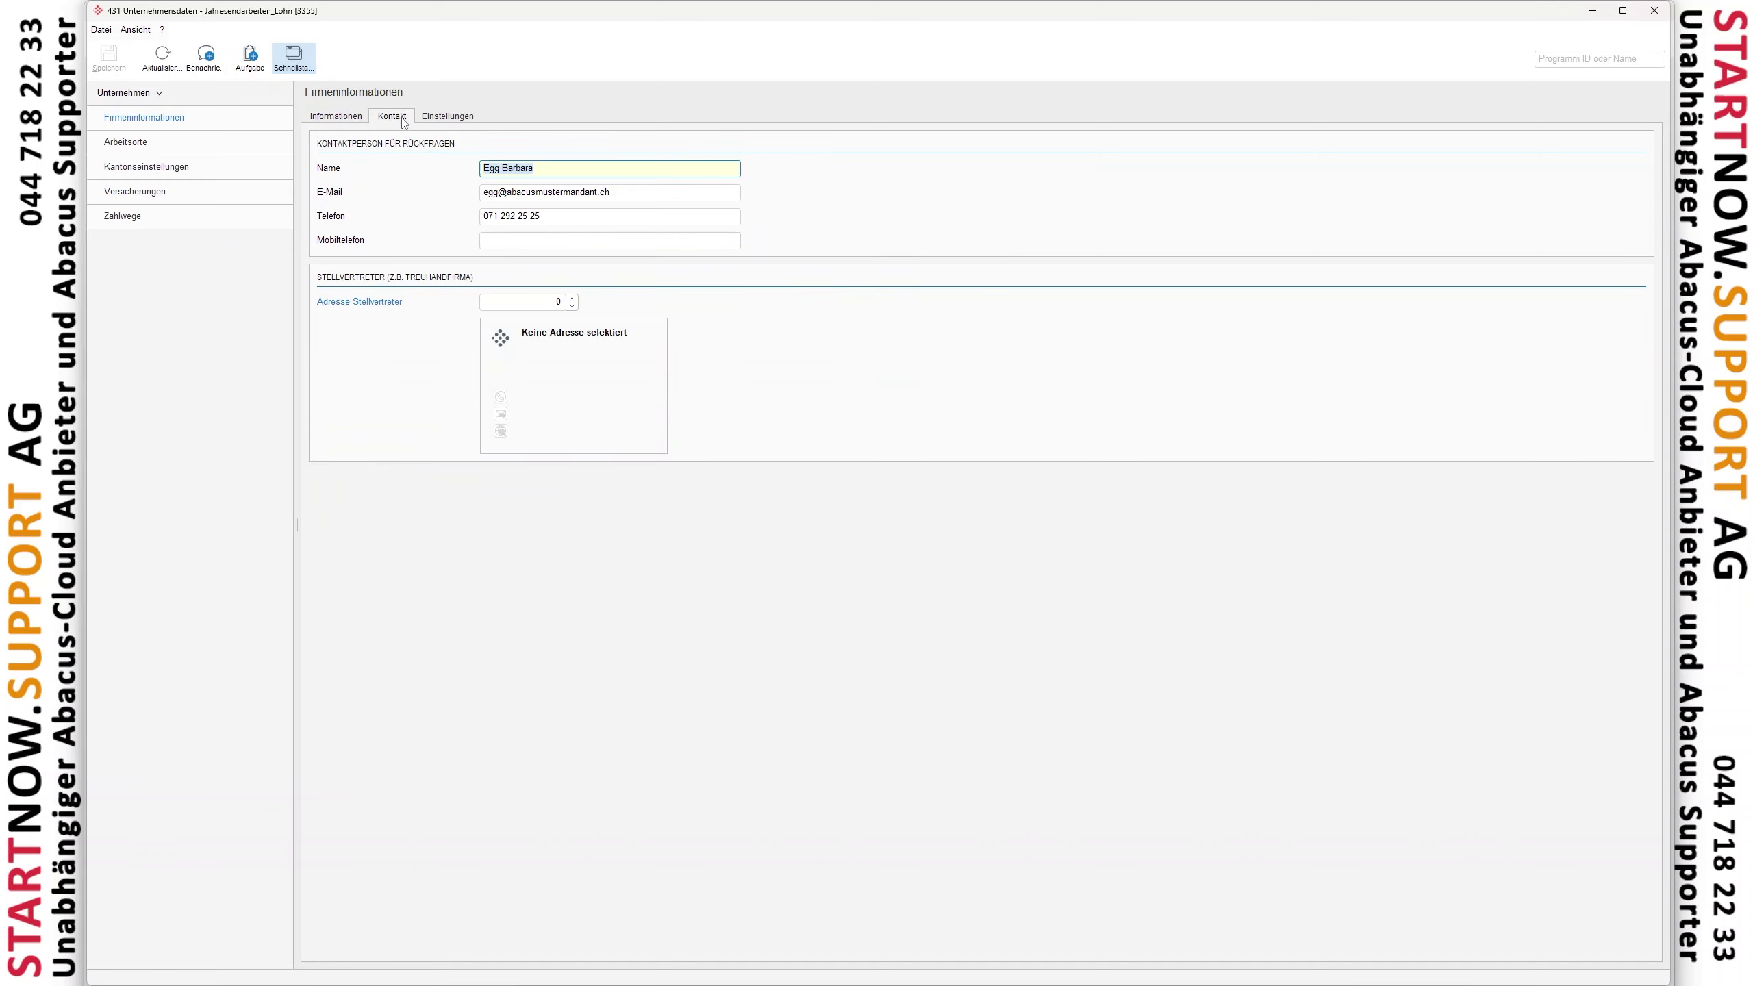
{"action": "left_click", "coordinate": [133, 193]}
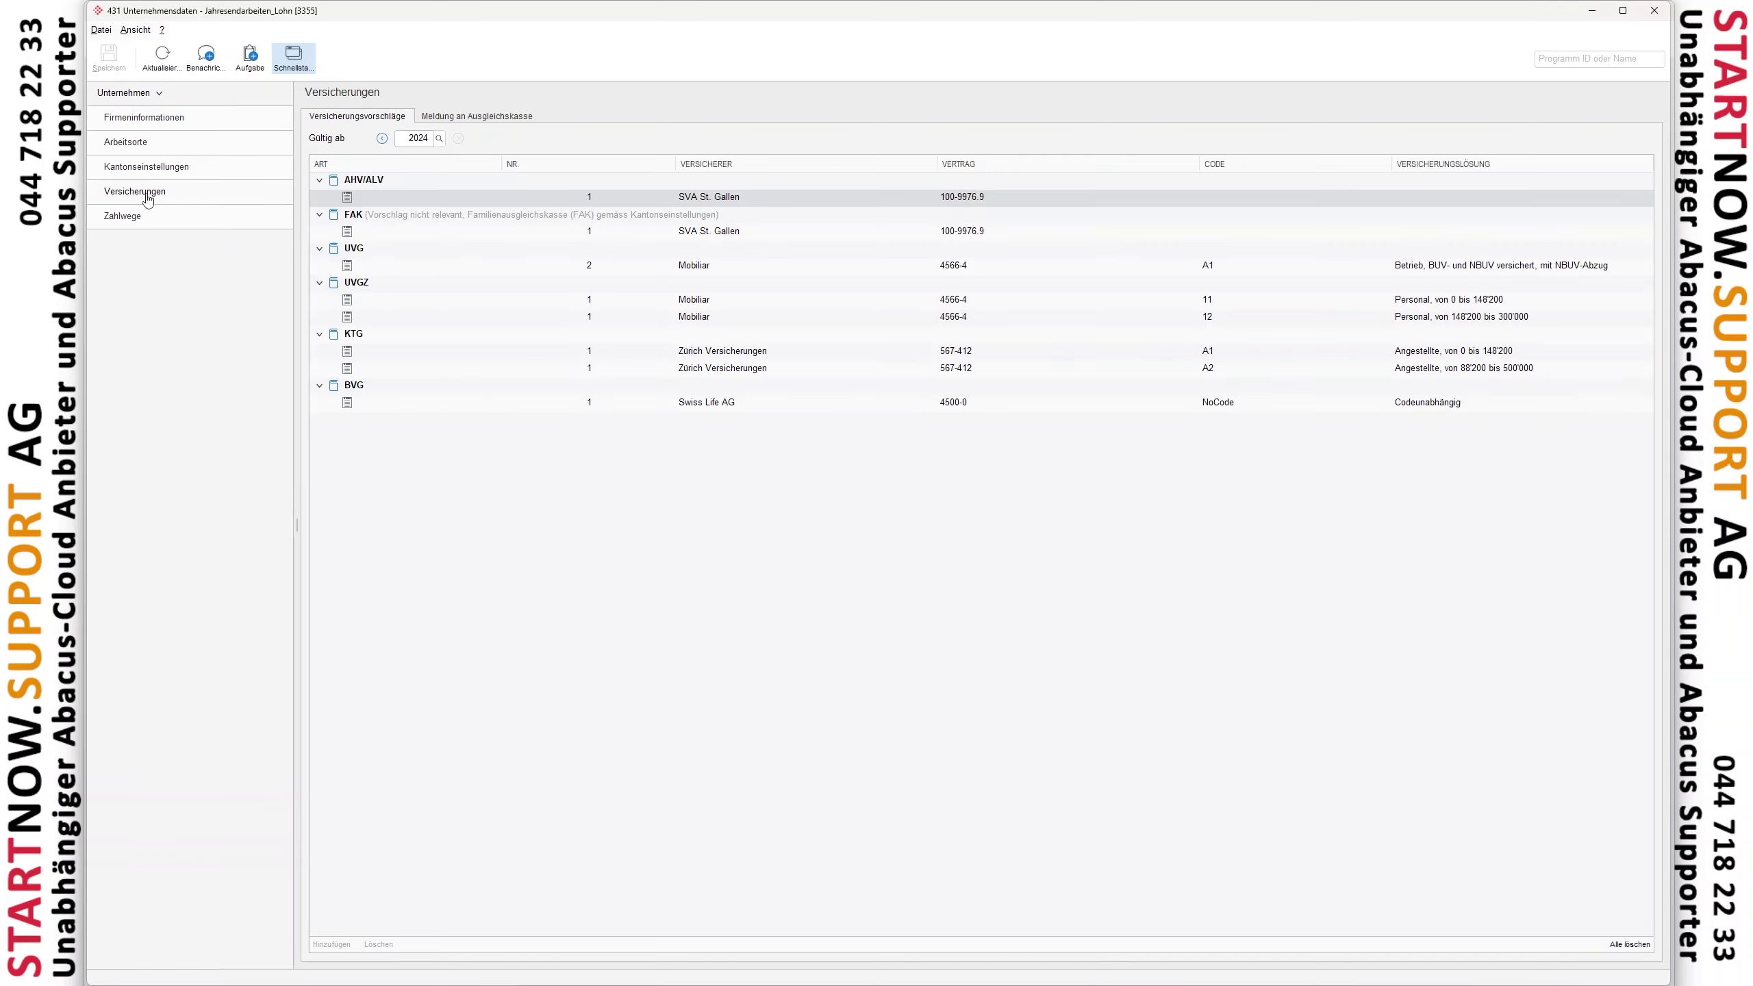
{"action": "left_click", "coordinate": [477, 116]}
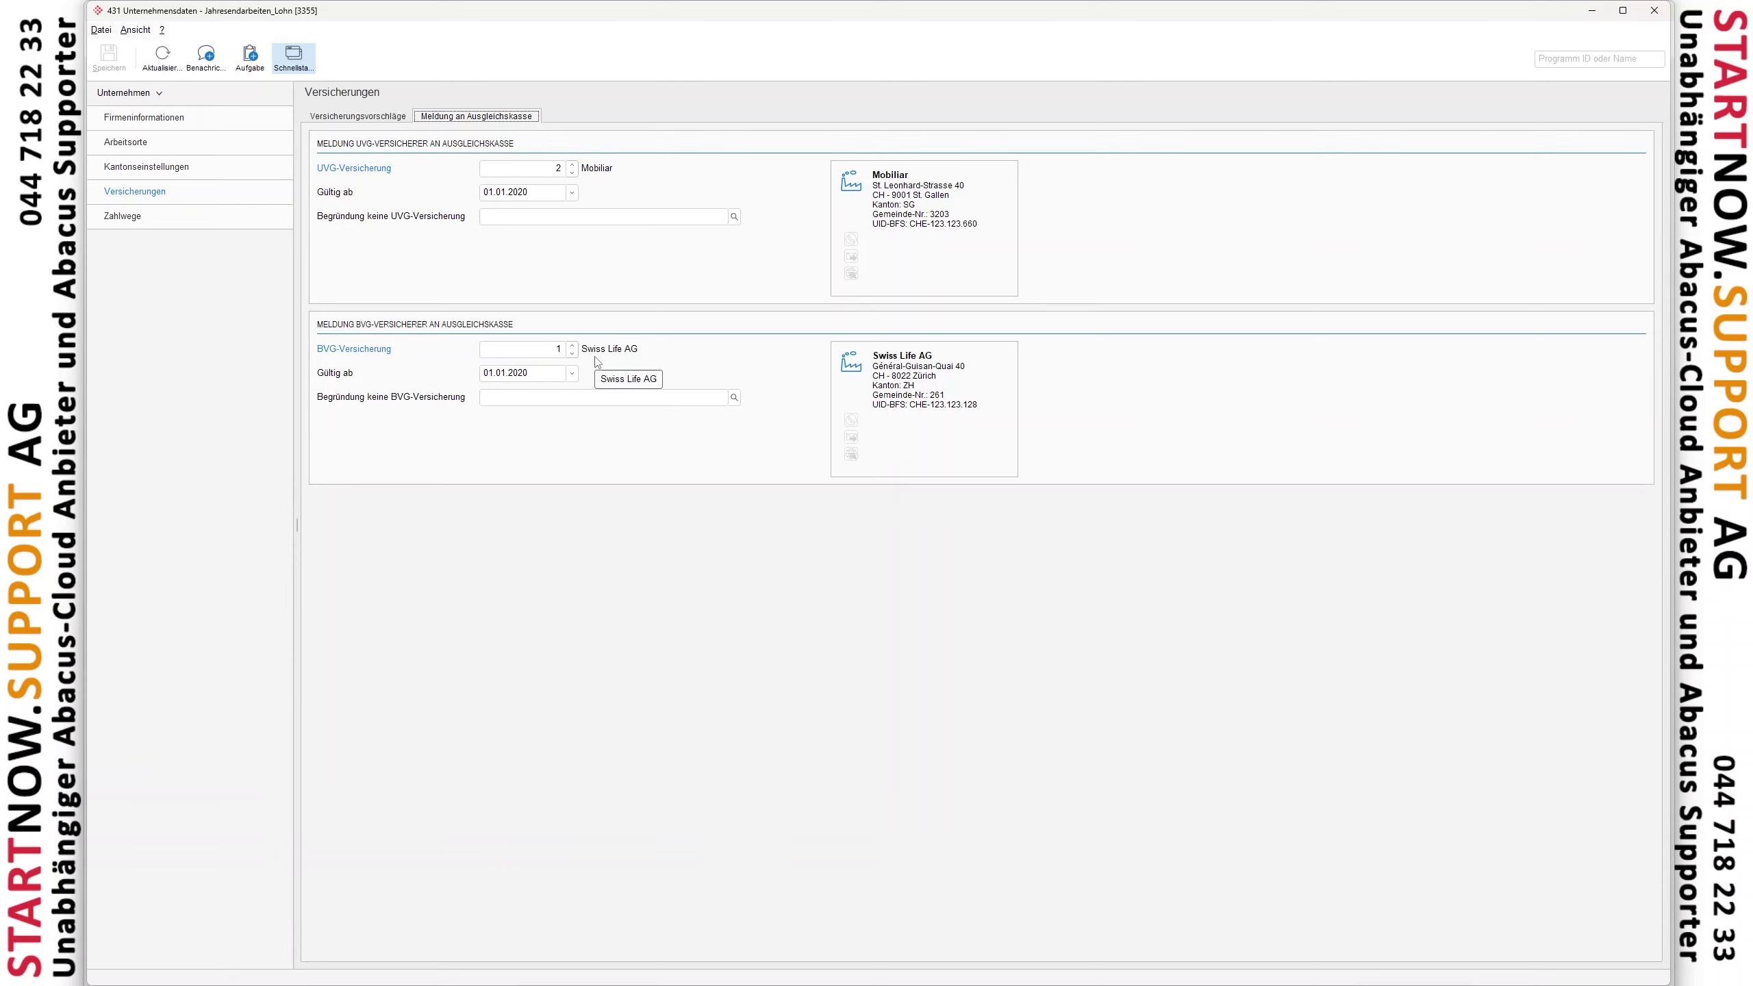
{"action": "left_click", "coordinate": [1654, 11]}
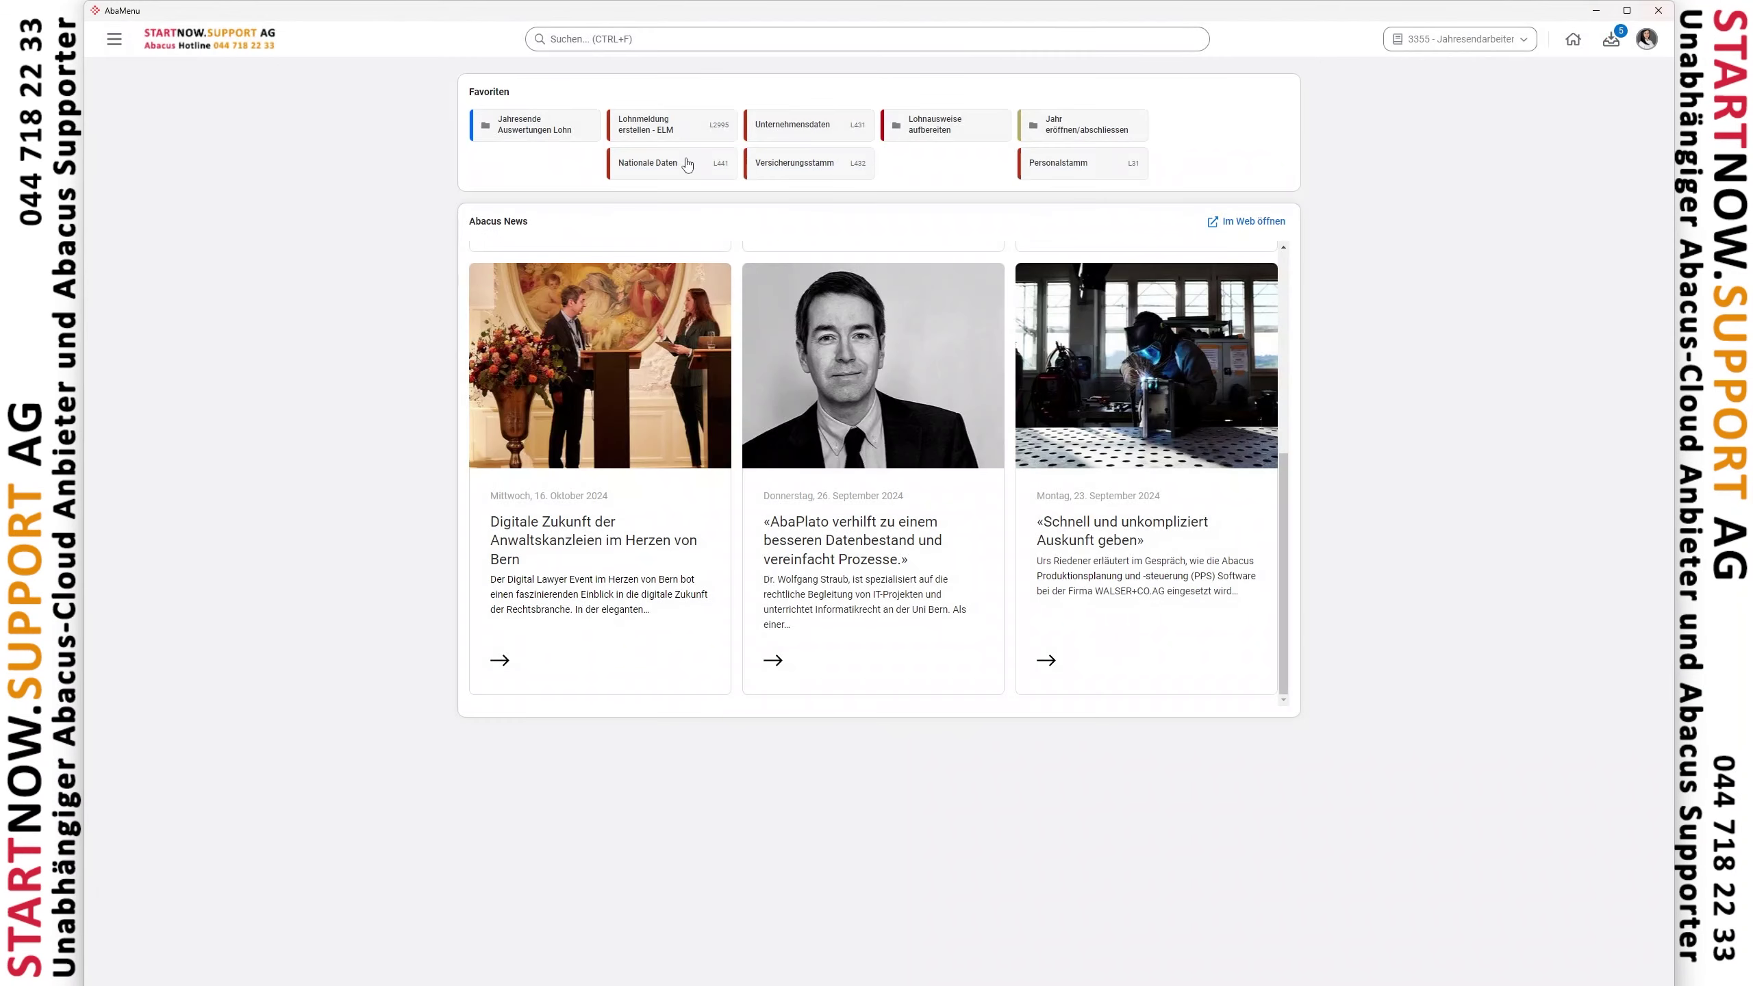
Step: Prepare an ELM Jahresendabrechnungen transmission via ELM Online for 2024 as a test transmission, up to the choice of institutions
{"action": "left_click", "coordinate": [693, 132]}
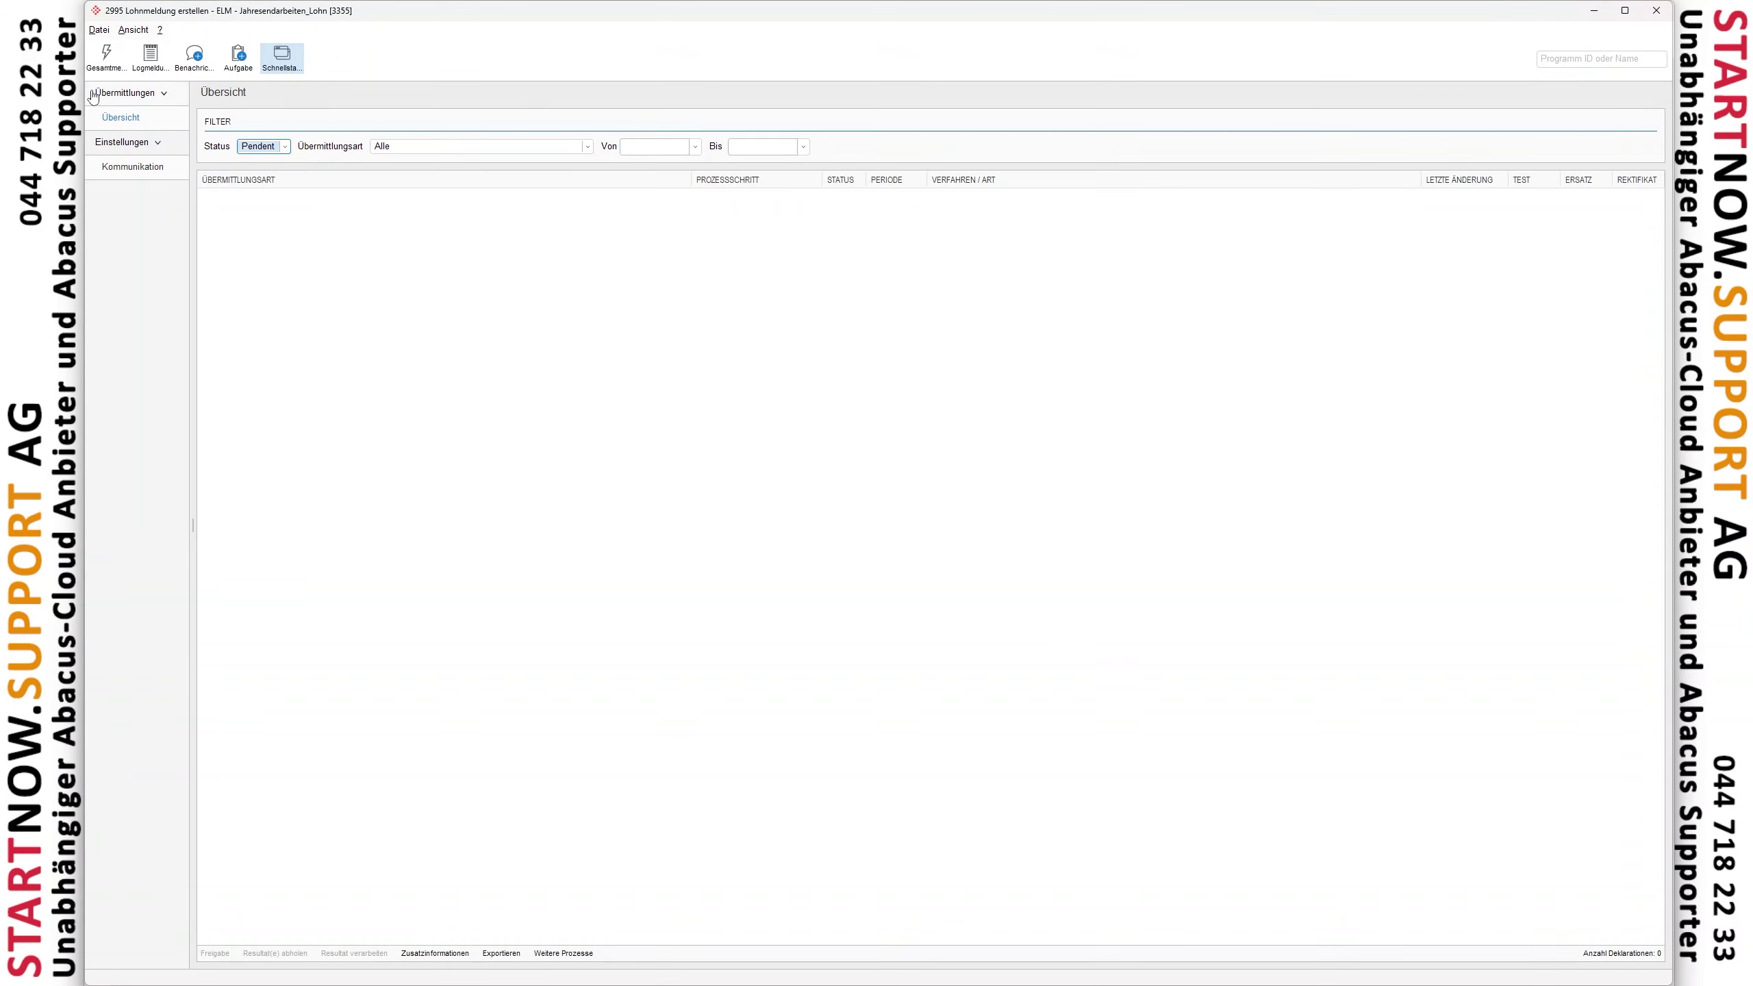
{"action": "left_click", "coordinate": [114, 63]}
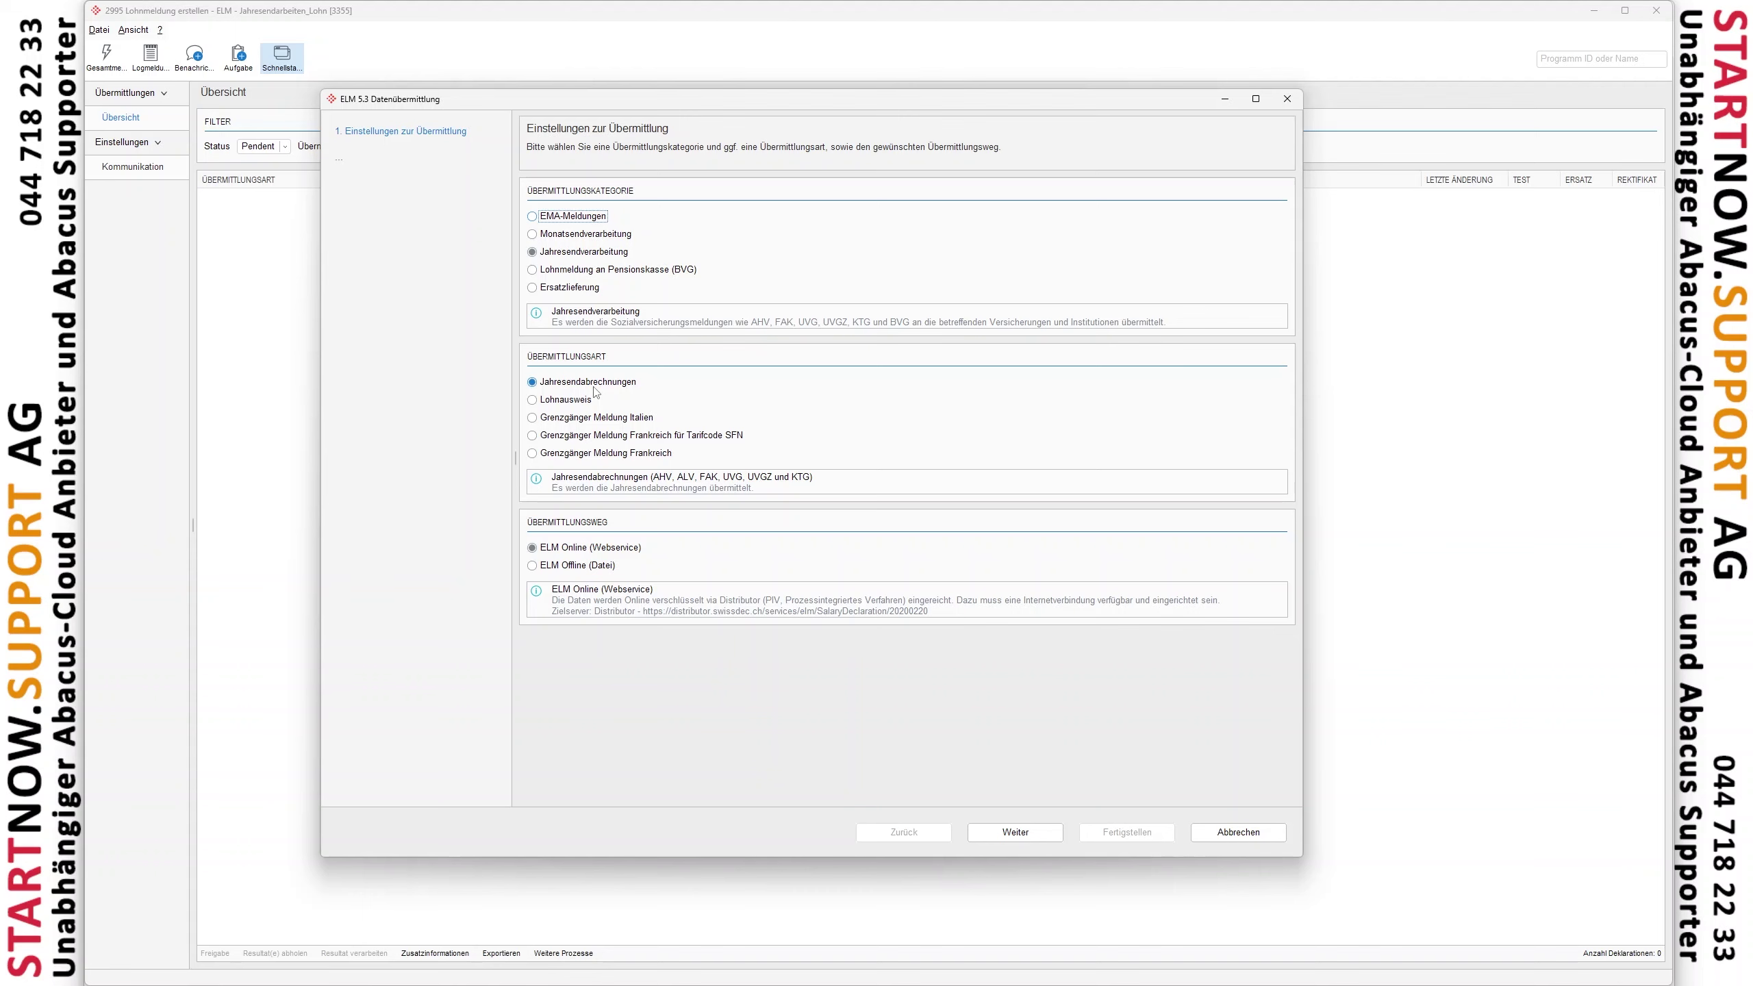
{"action": "left_click", "coordinate": [1012, 837]}
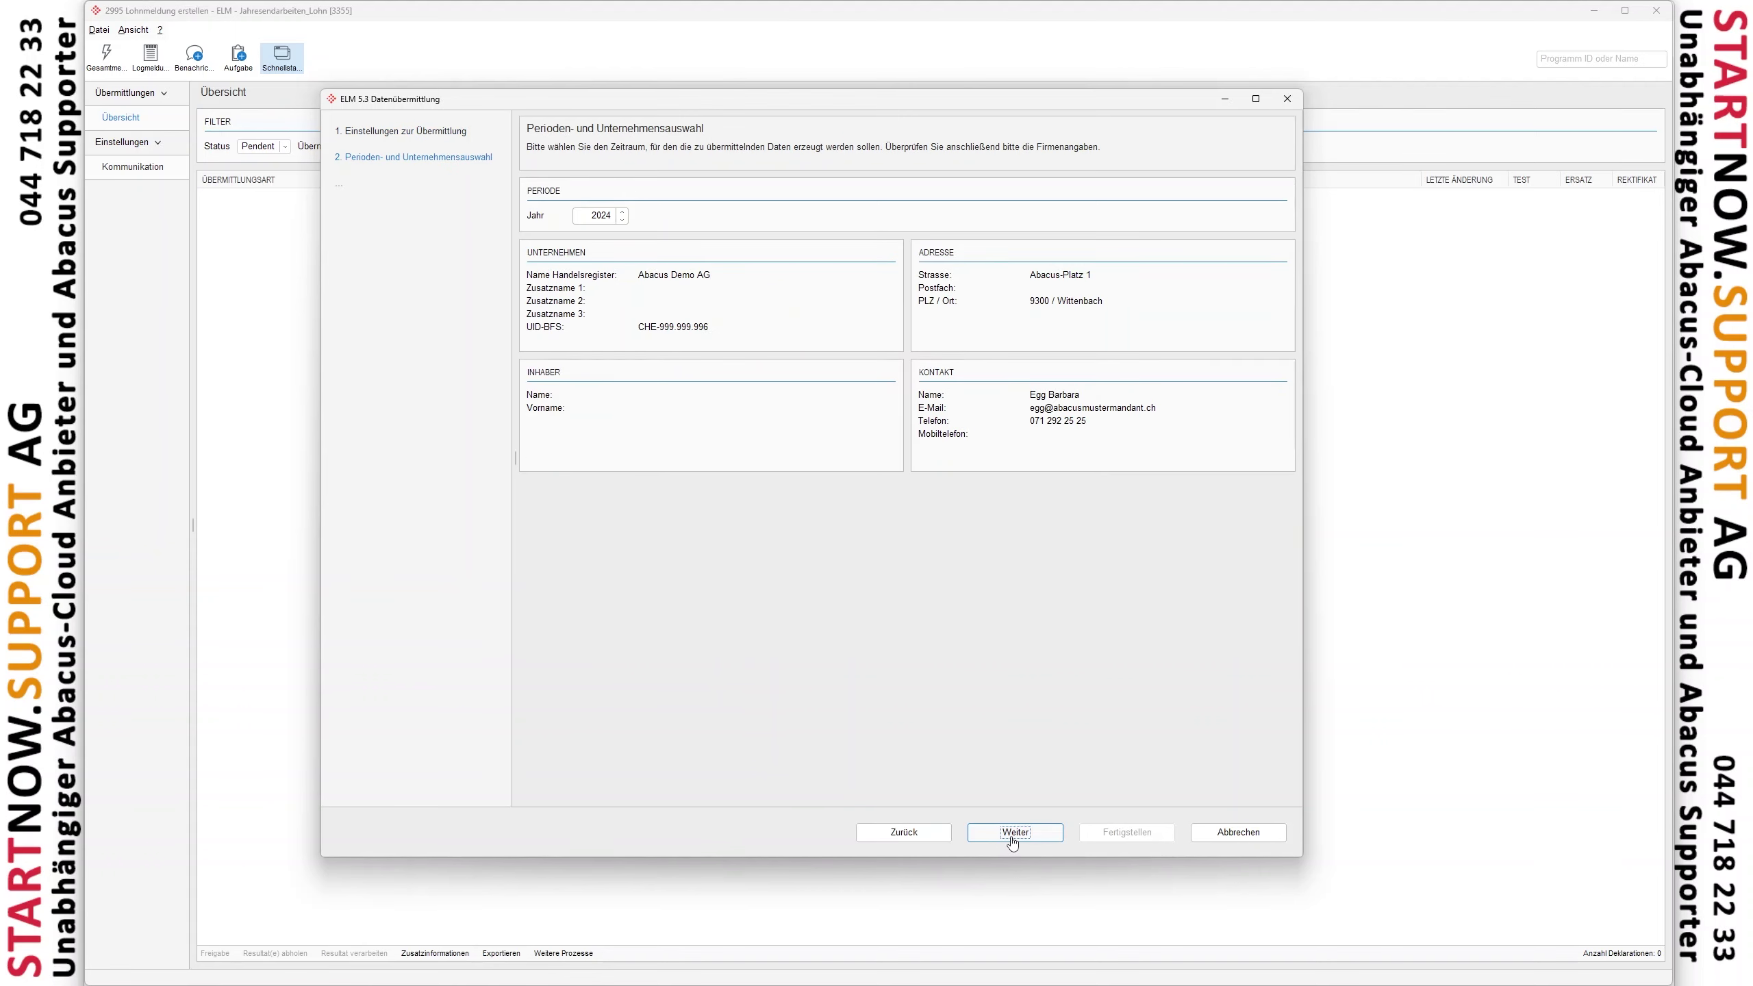
{"action": "double_click", "coordinate": [600, 217]}
{"action": "left_click", "coordinate": [1015, 832]}
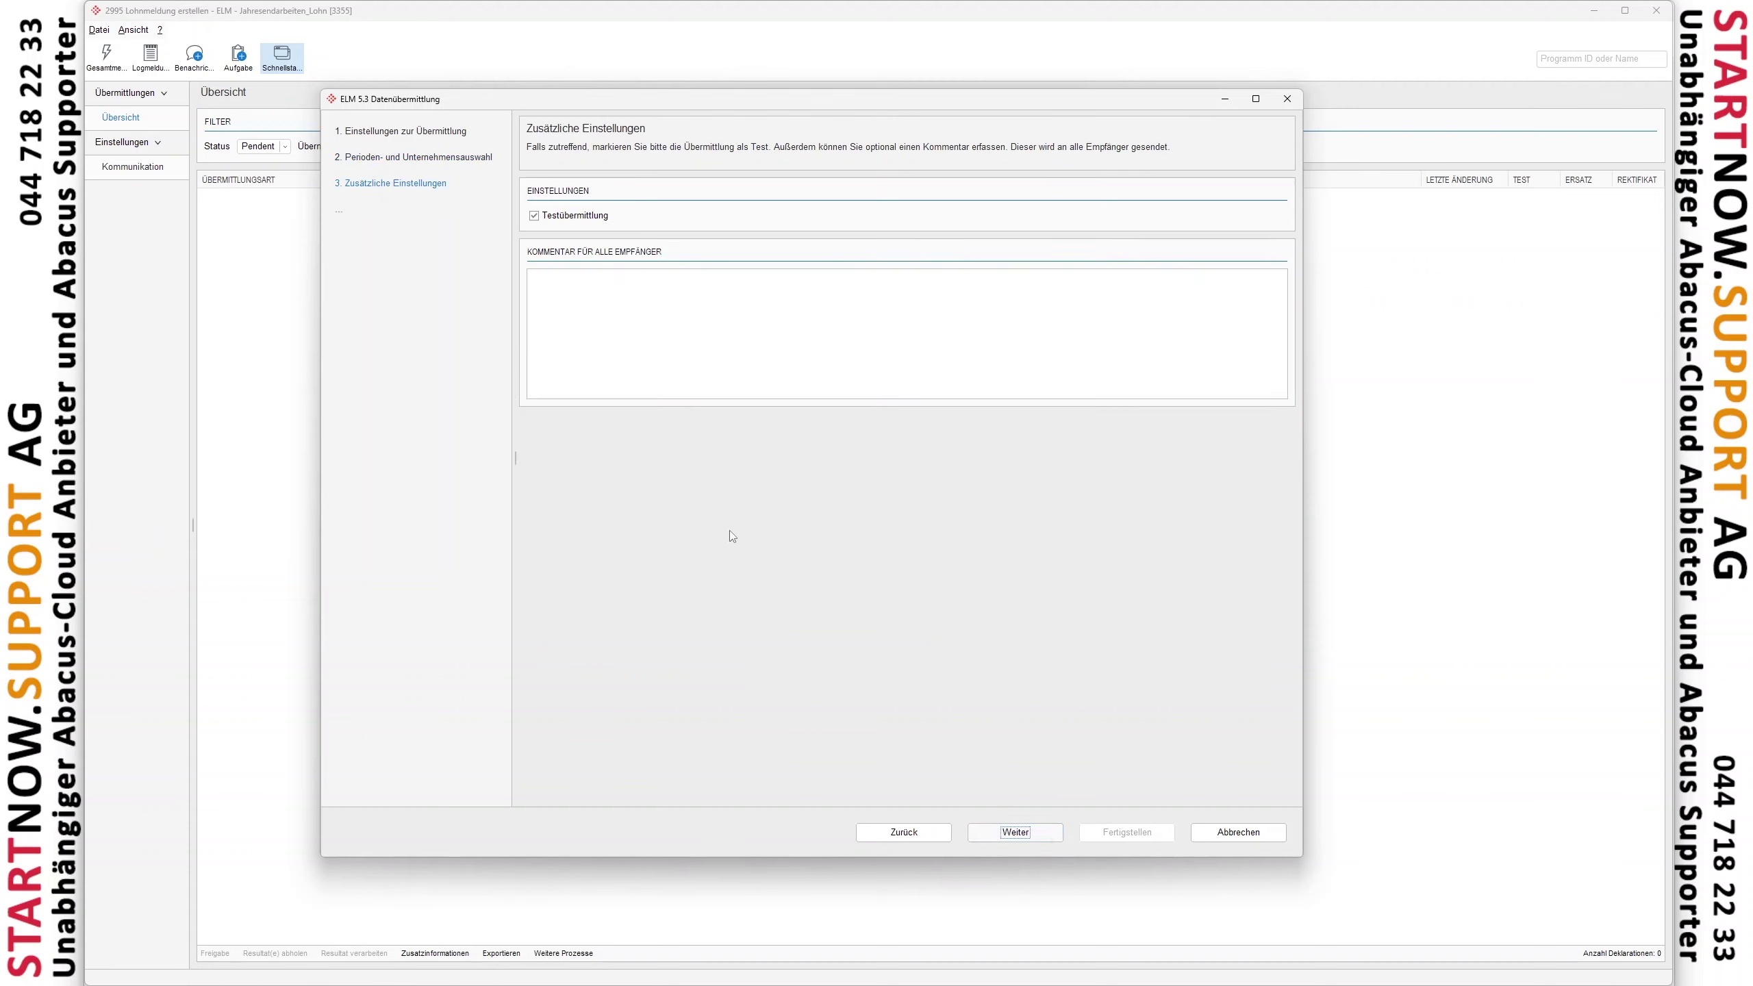
{"action": "left_click", "coordinate": [1045, 833]}
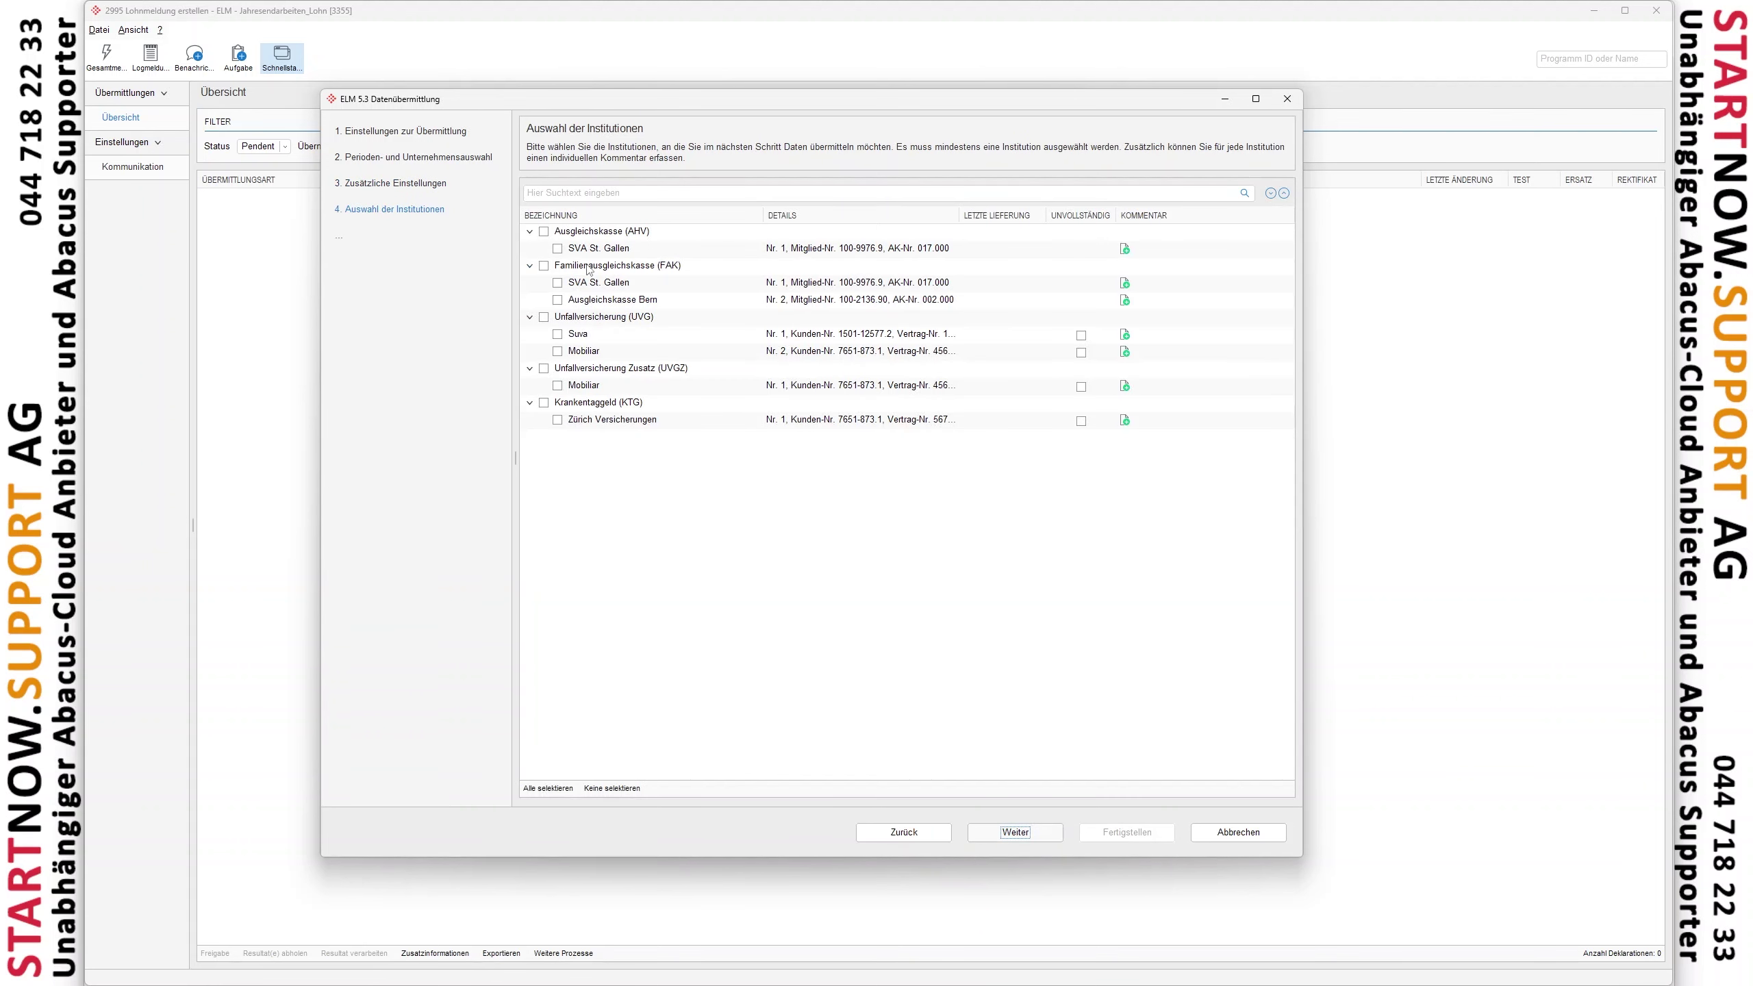
Step: Select the Ausgleichskasse (AHV) as a recipient, then cancel the data transmission and close the Lohnmeldung program
{"action": "left_click", "coordinate": [544, 232]}
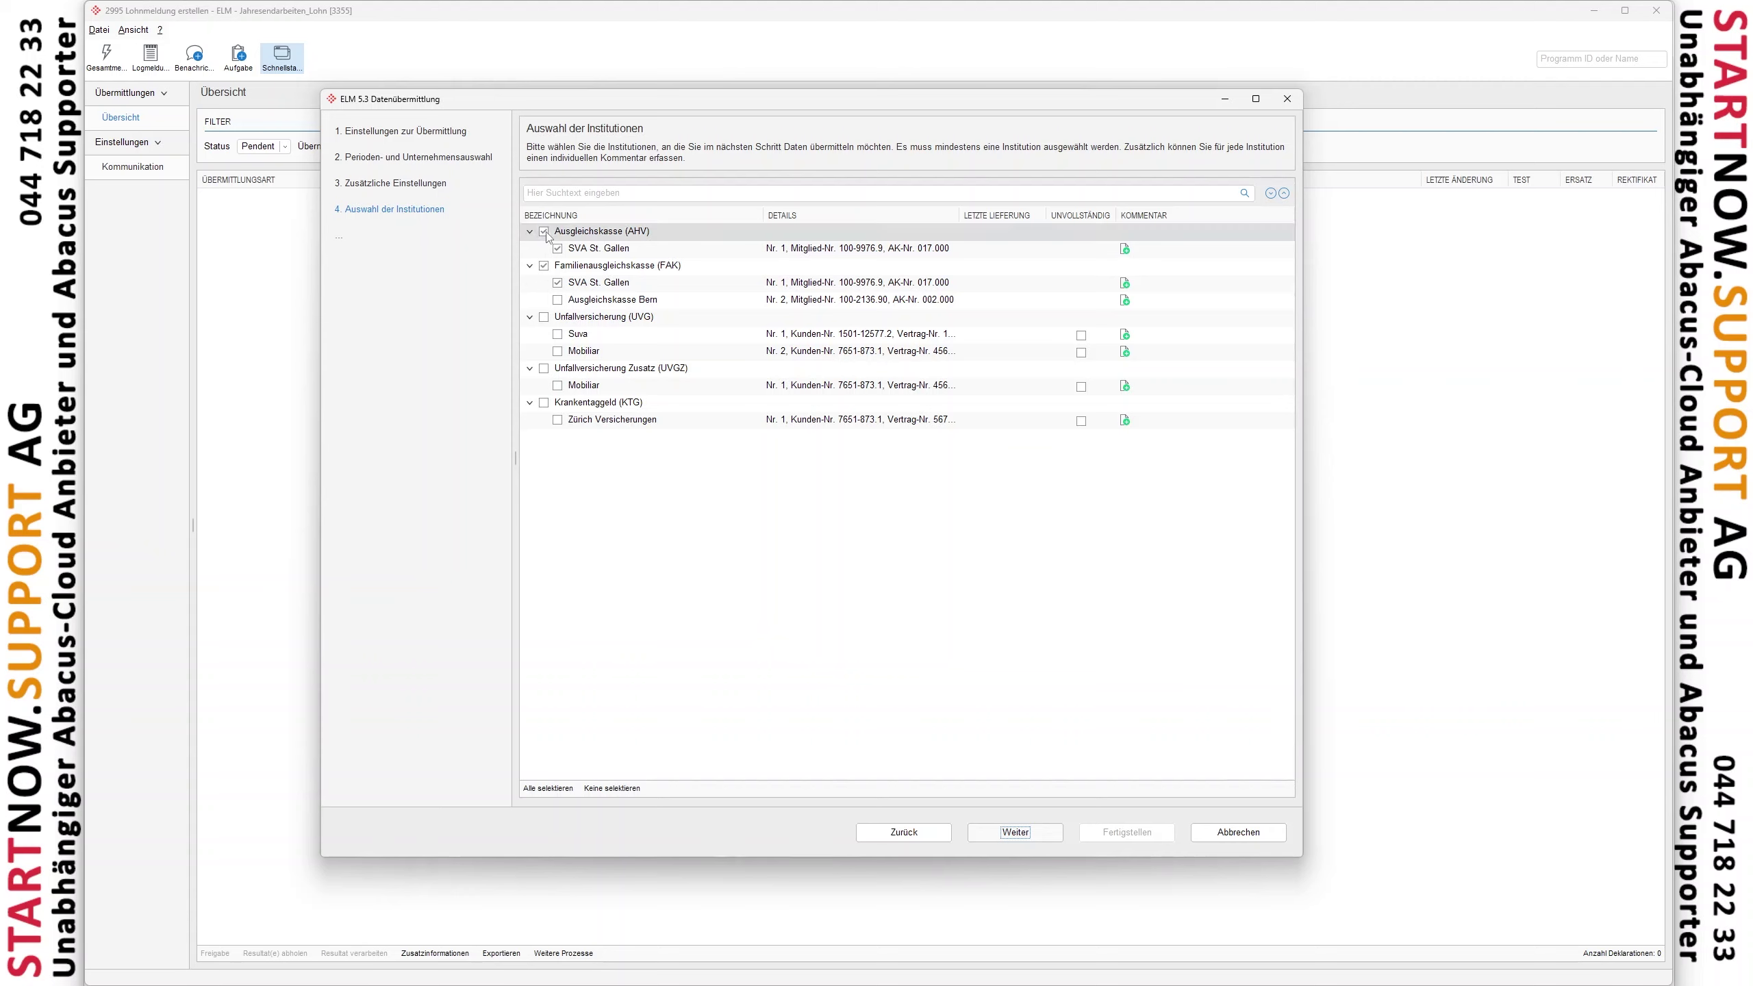
{"action": "left_click", "coordinate": [545, 318]}
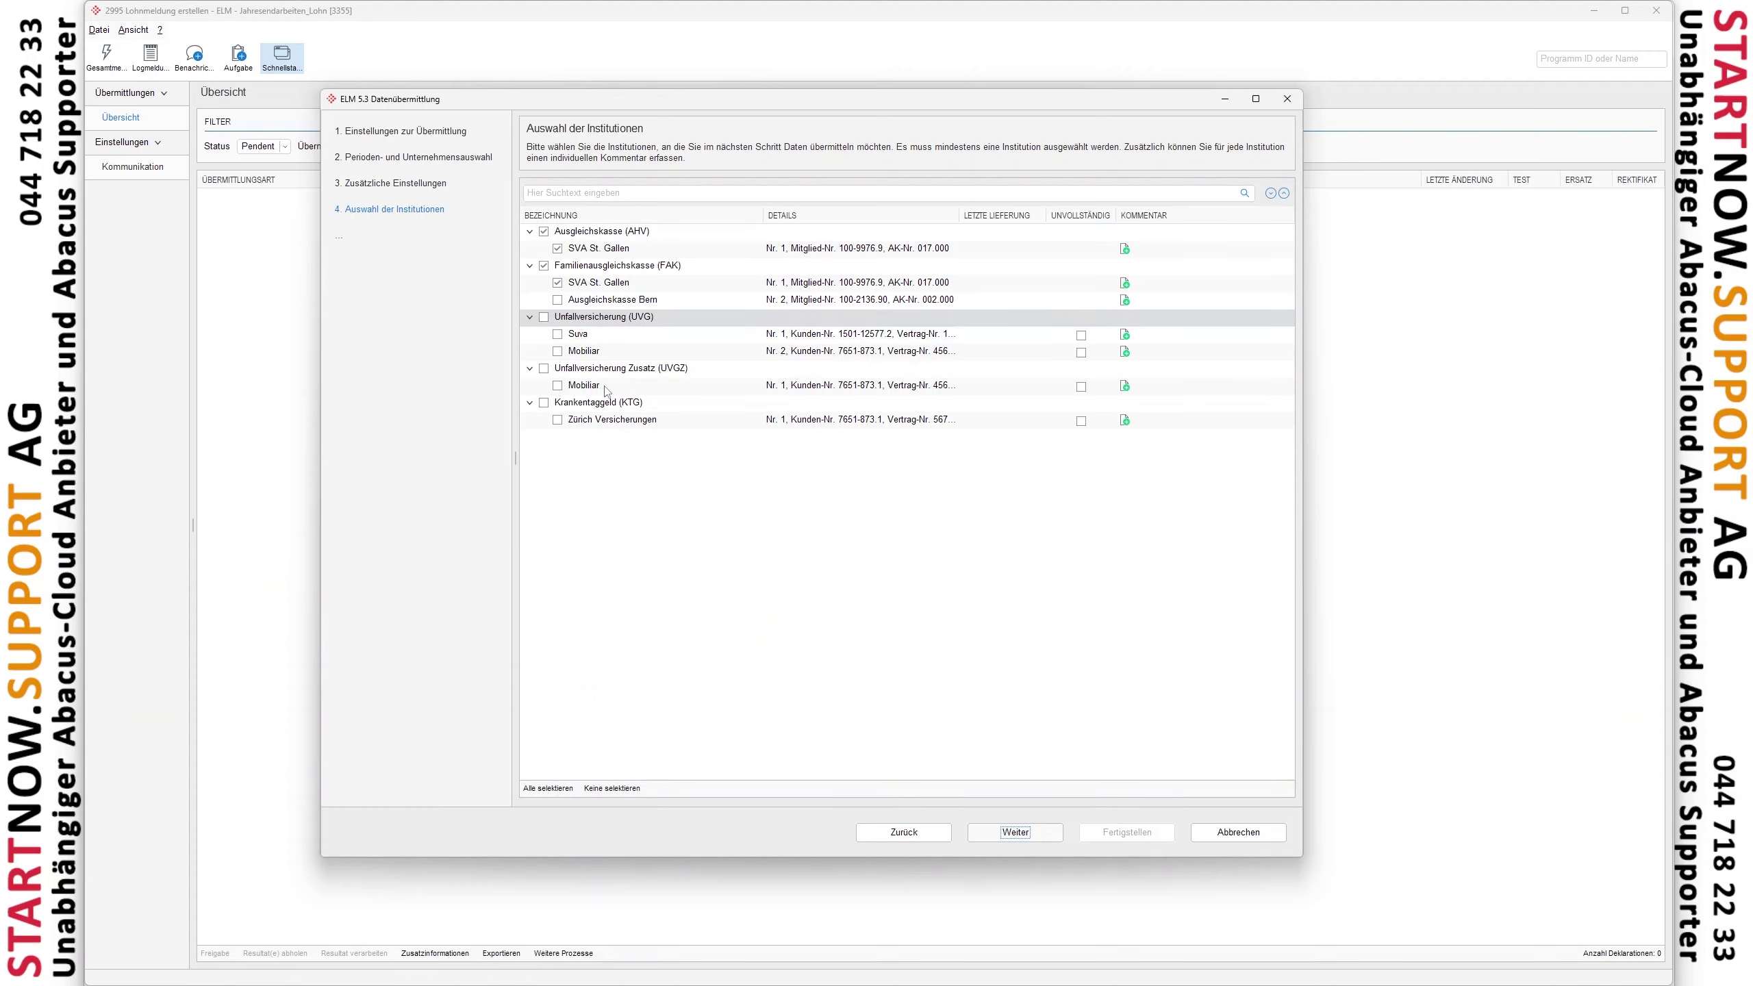
{"action": "left_click", "coordinate": [1213, 839]}
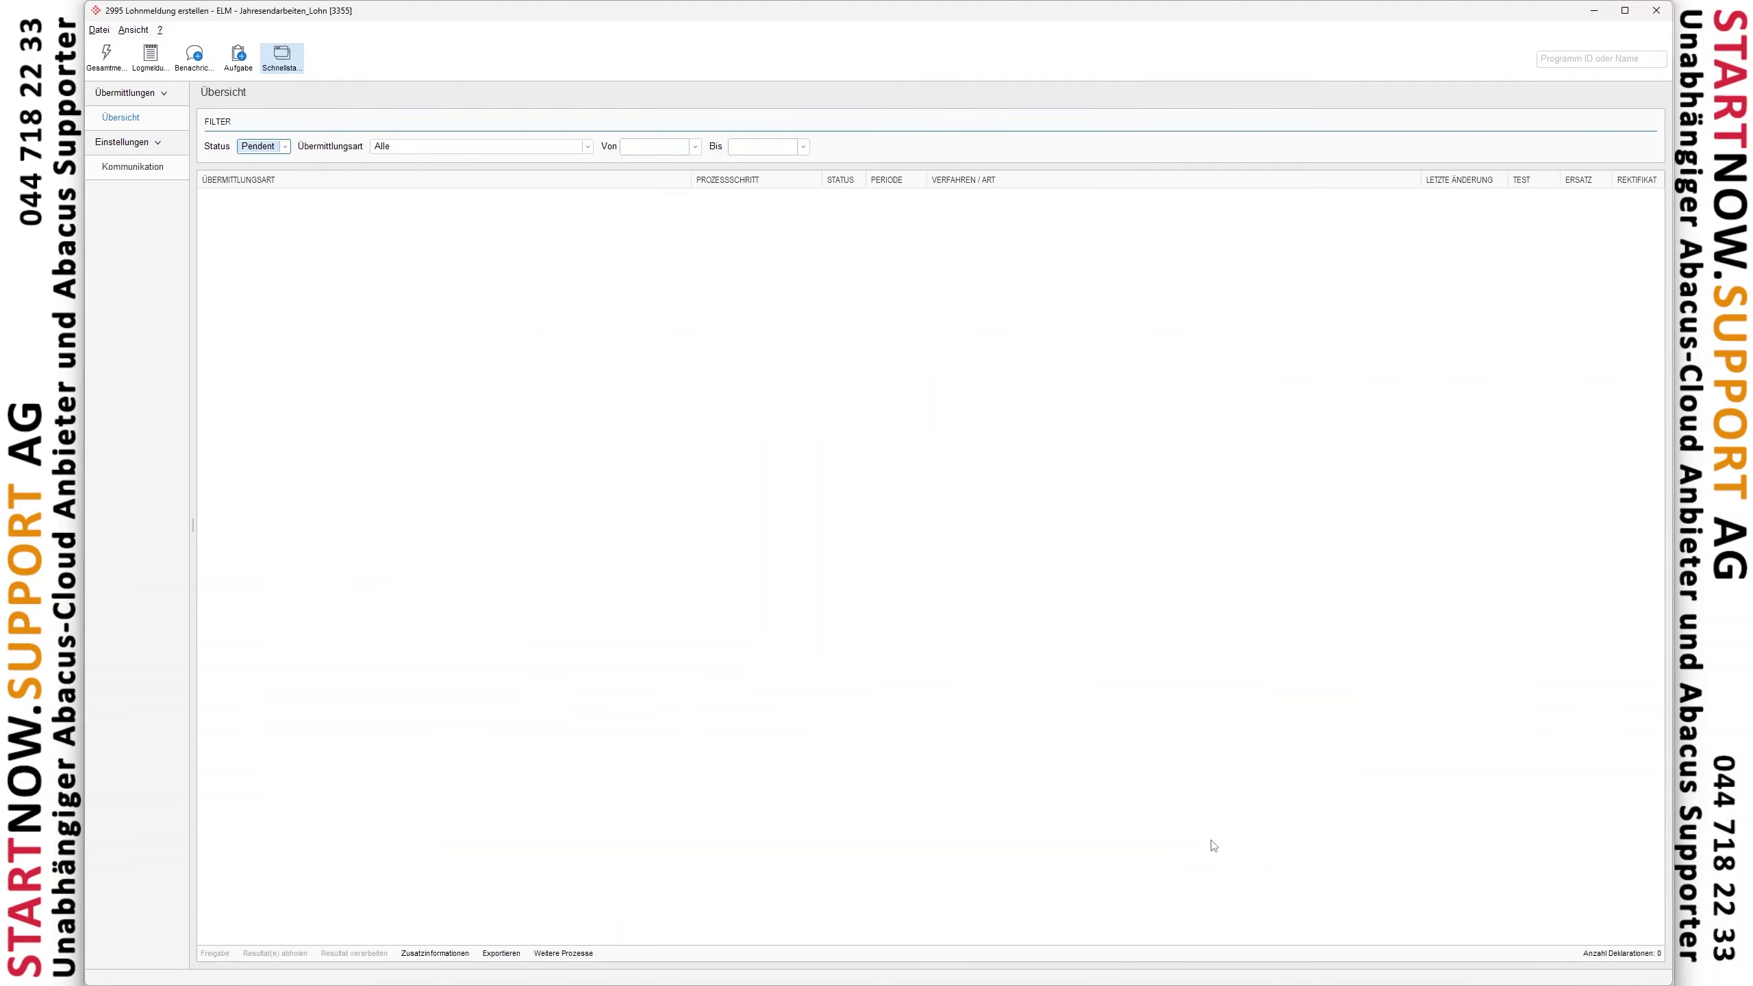
{"action": "left_click", "coordinate": [1665, 12]}
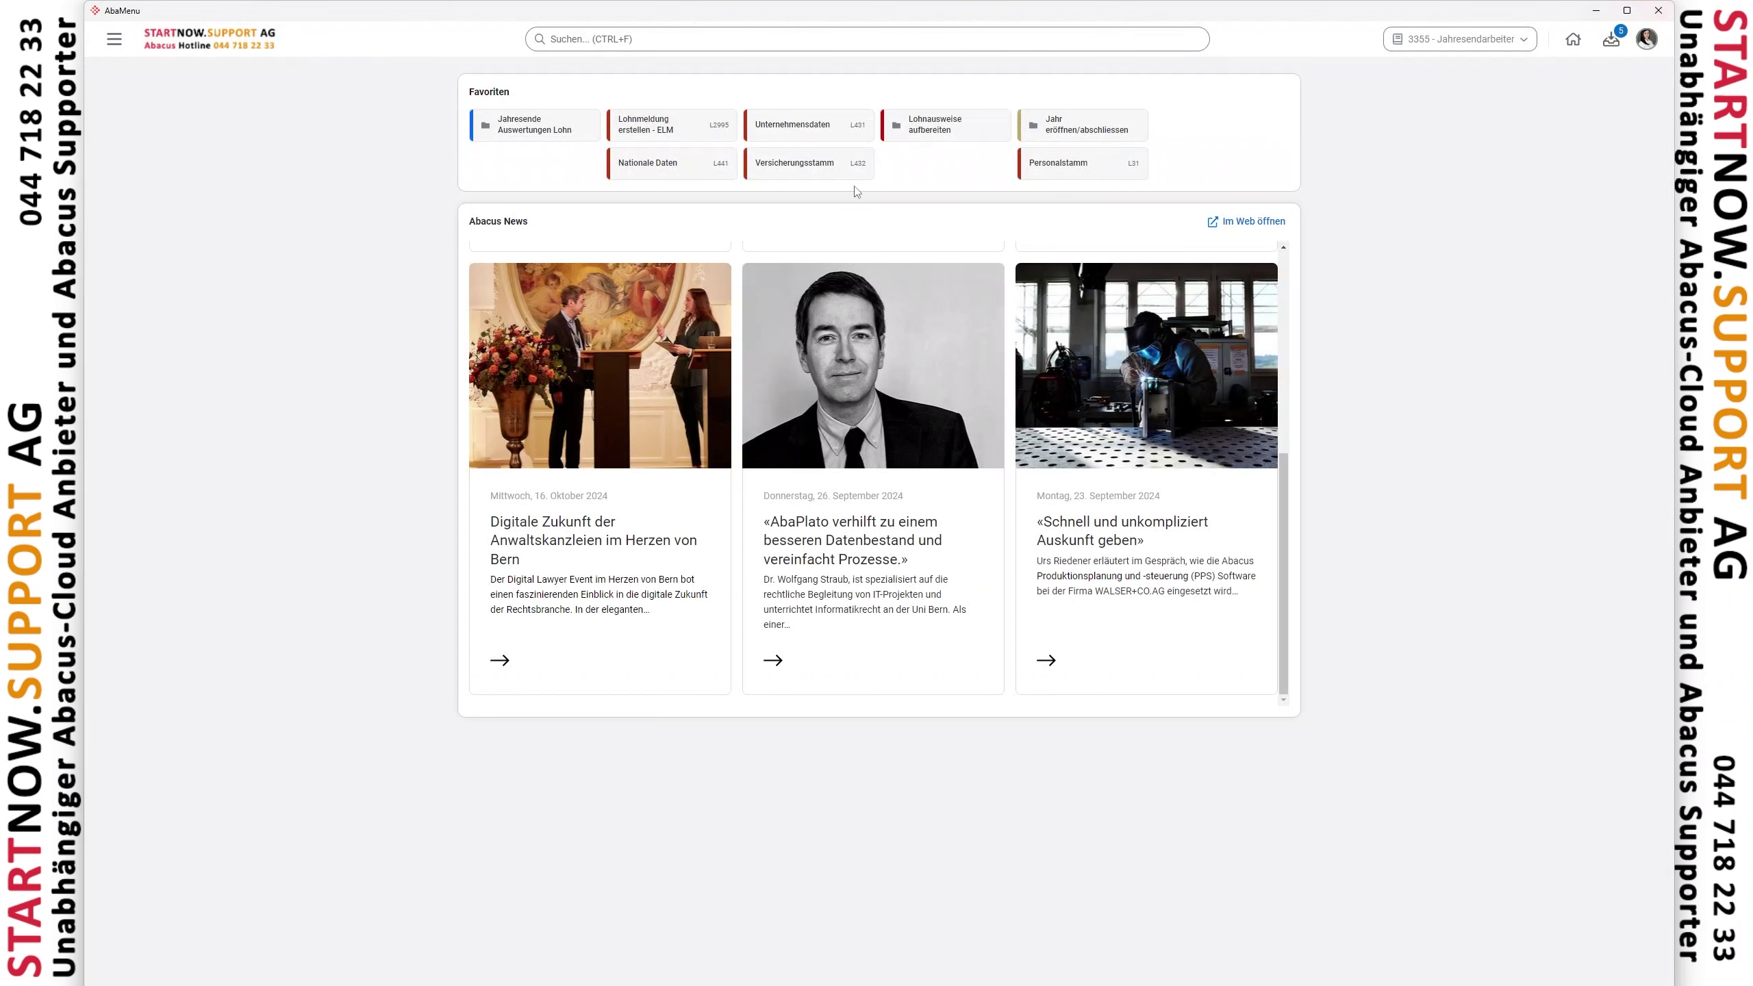
Step: Look over the Lohnausweise aufbereiten program with its Aufbereitung, Mutation and Ausgabe sections, and return to the main favourites
{"action": "left_click", "coordinate": [932, 141]}
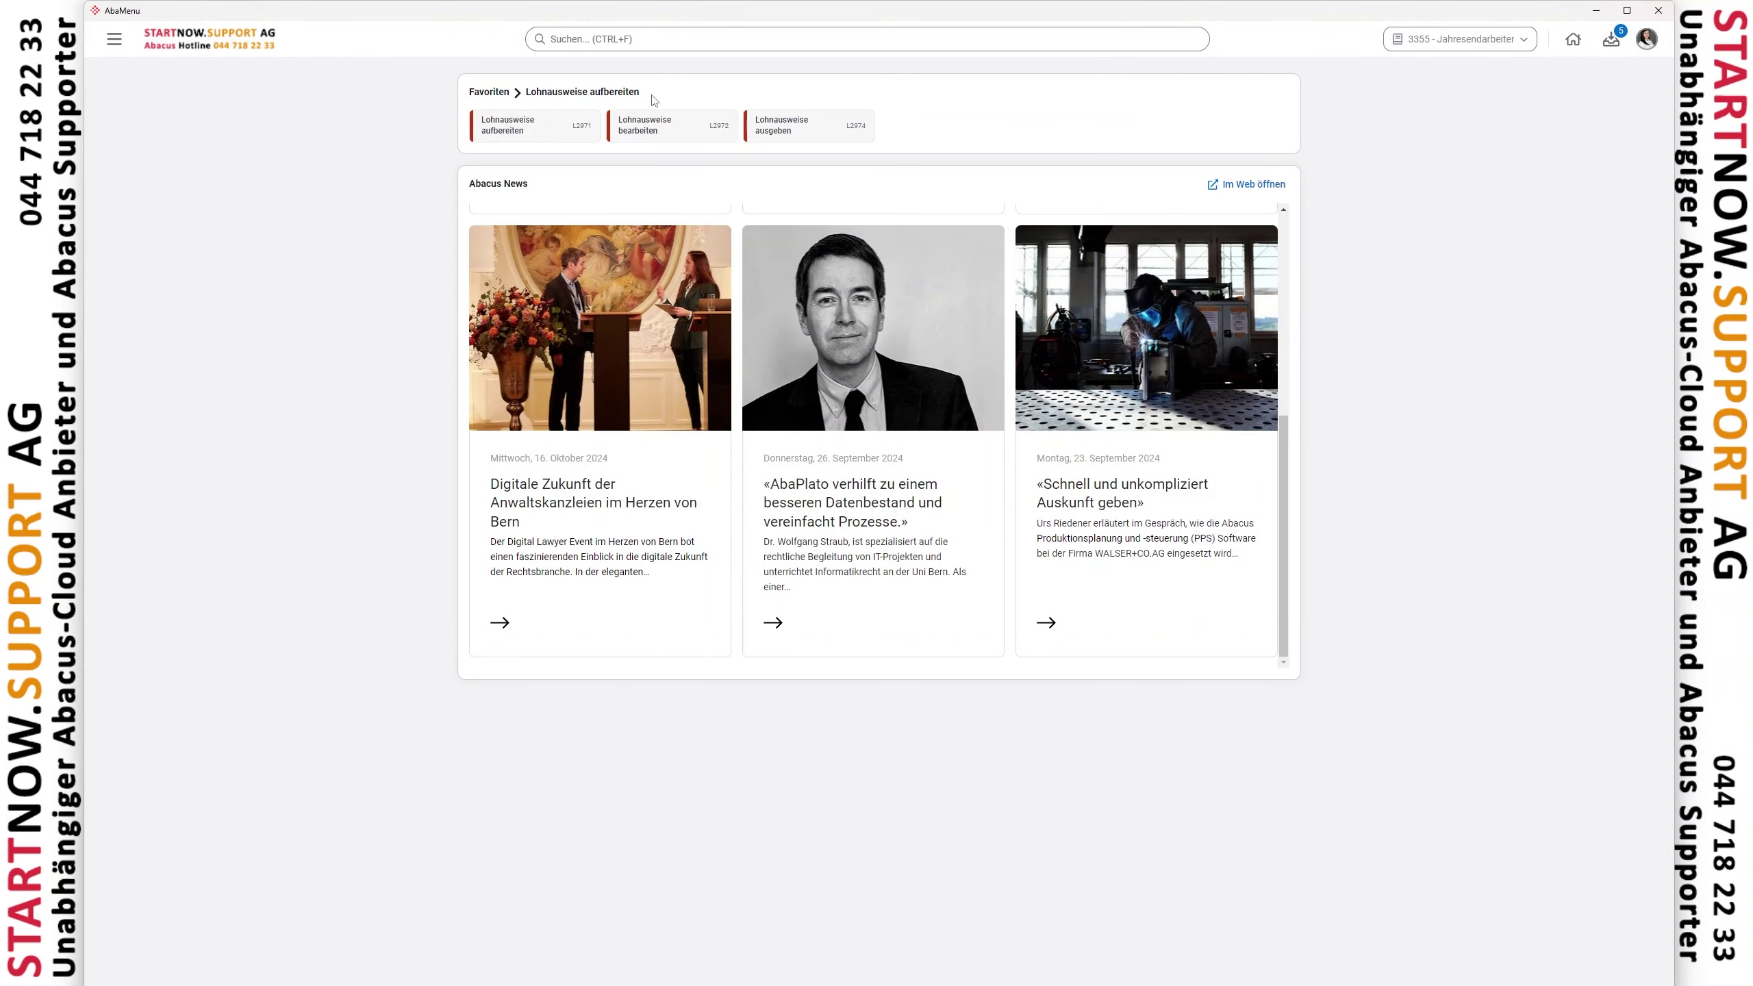
{"action": "left_click", "coordinate": [551, 141]}
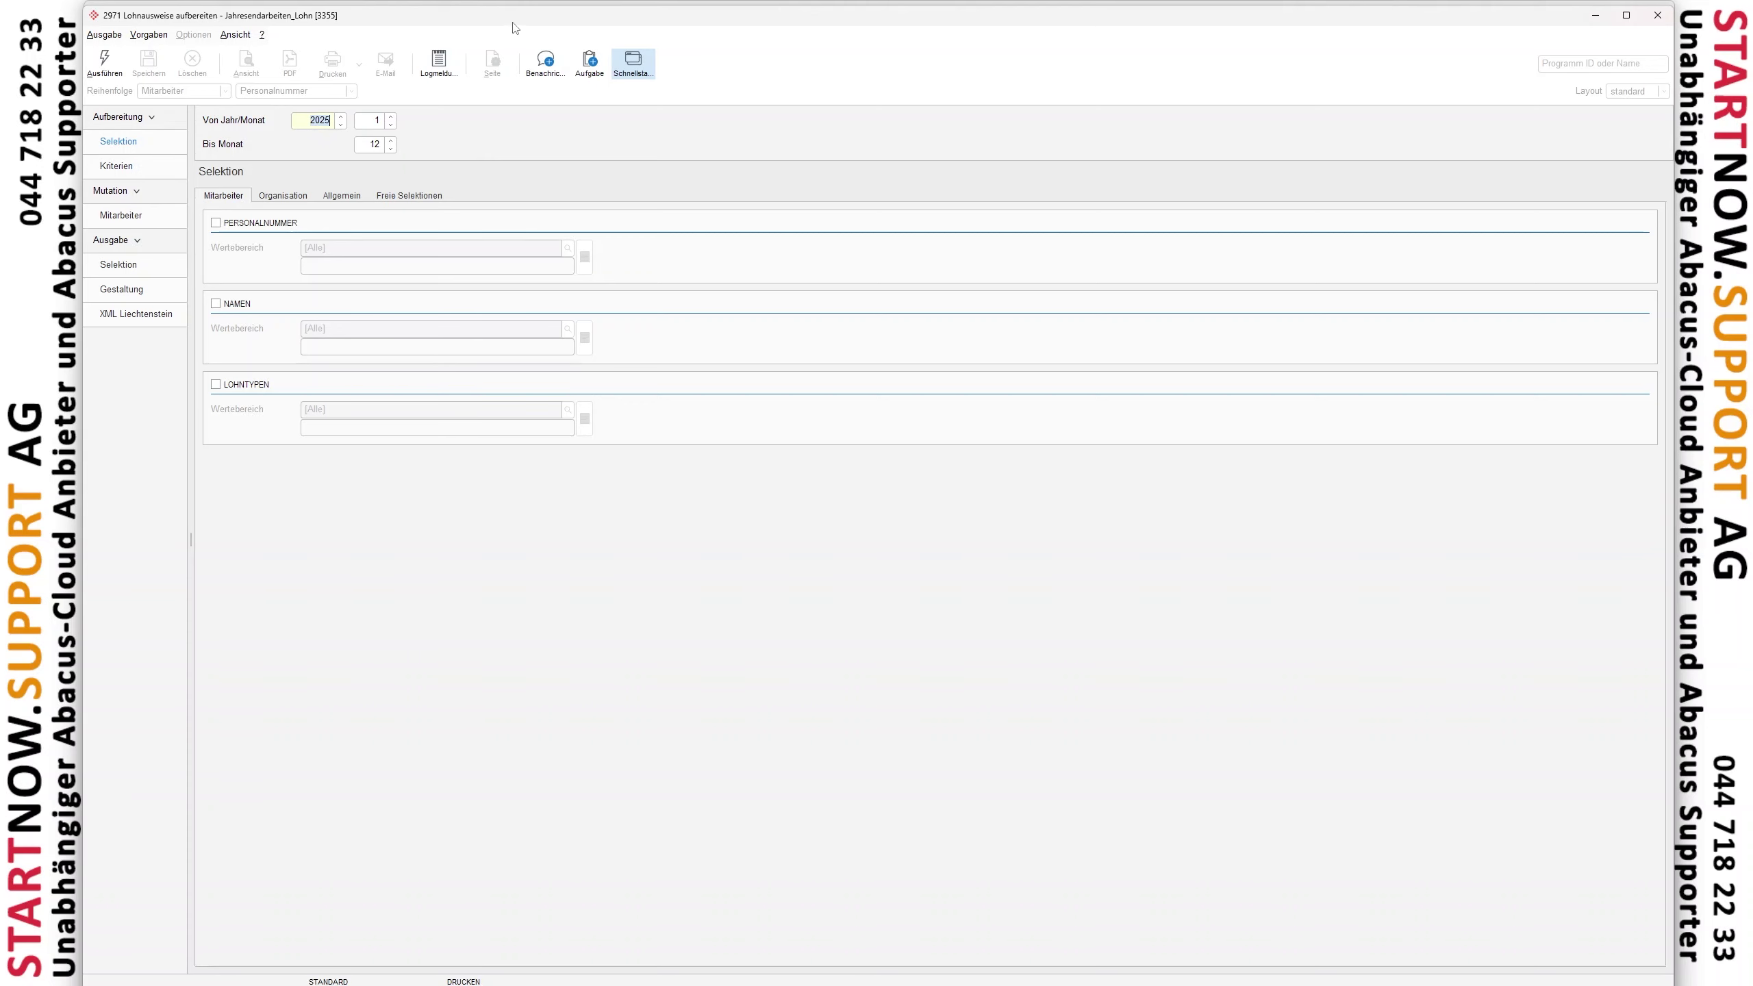
{"action": "left_click_drag", "start_coordinate": [516, 27], "coordinate": [542, 186]}
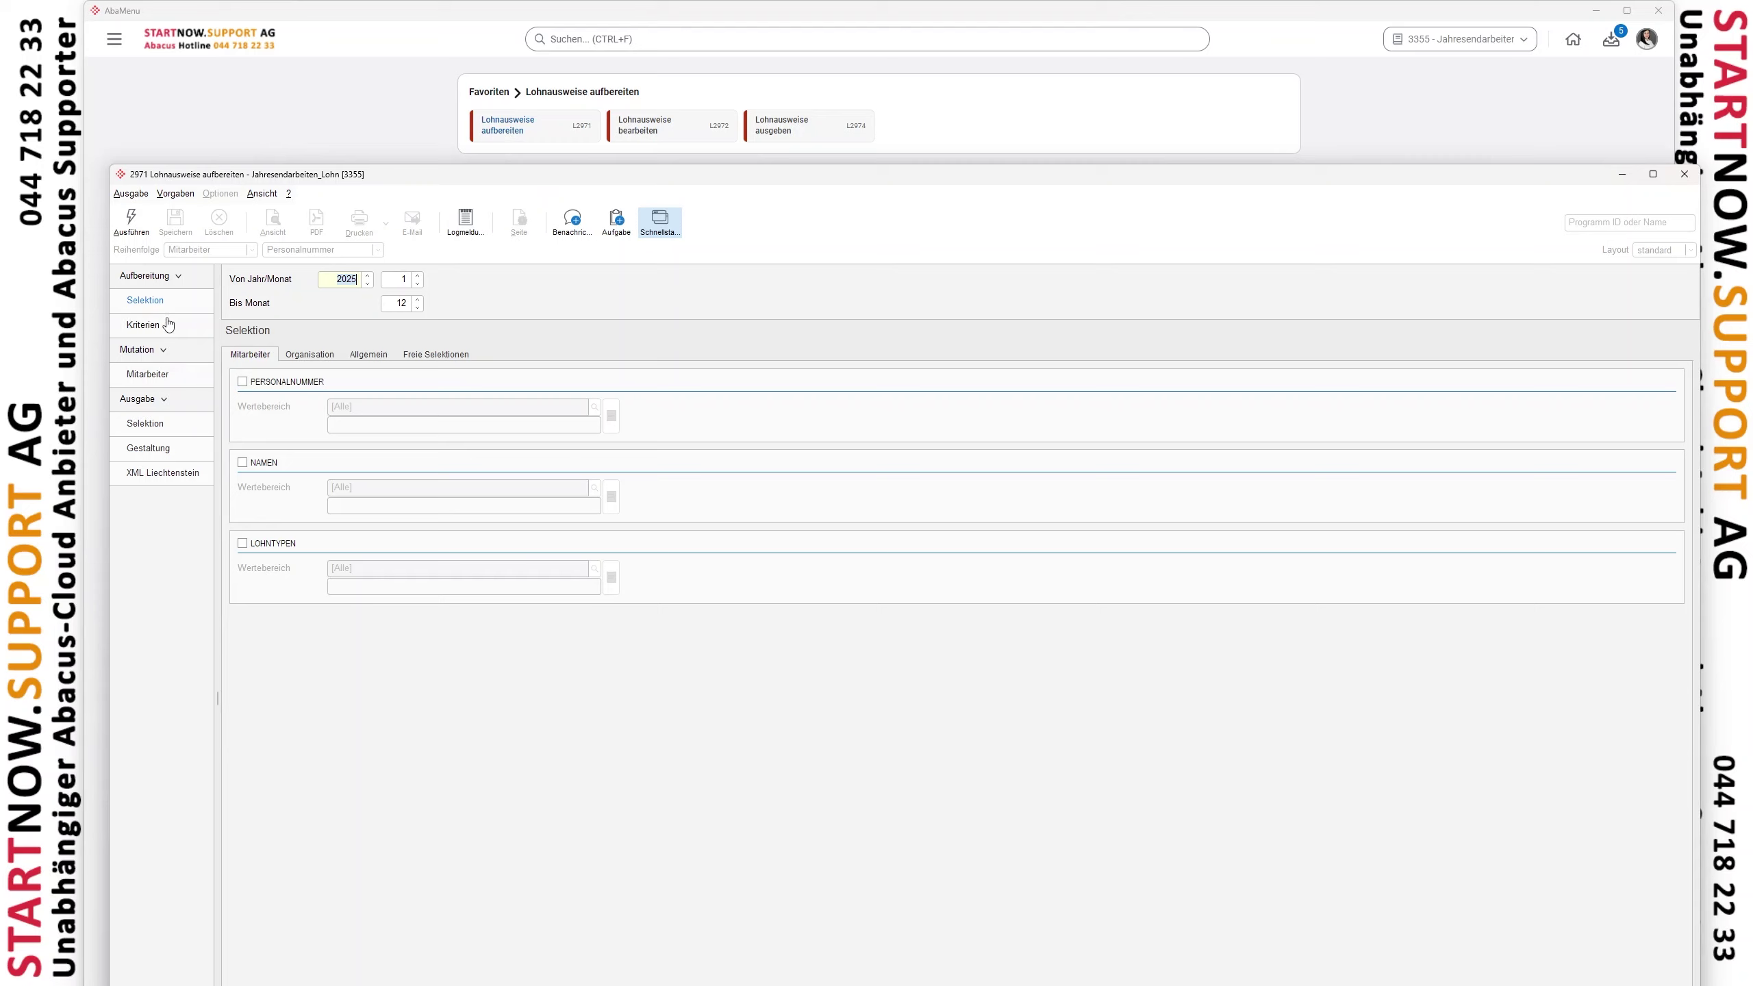
{"action": "left_click", "coordinate": [144, 356]}
{"action": "left_click", "coordinate": [144, 356]}
{"action": "left_click", "coordinate": [166, 404]}
{"action": "left_click", "coordinate": [167, 405]}
{"action": "left_click_drag", "start_coordinate": [343, 181], "coordinate": [322, 19]}
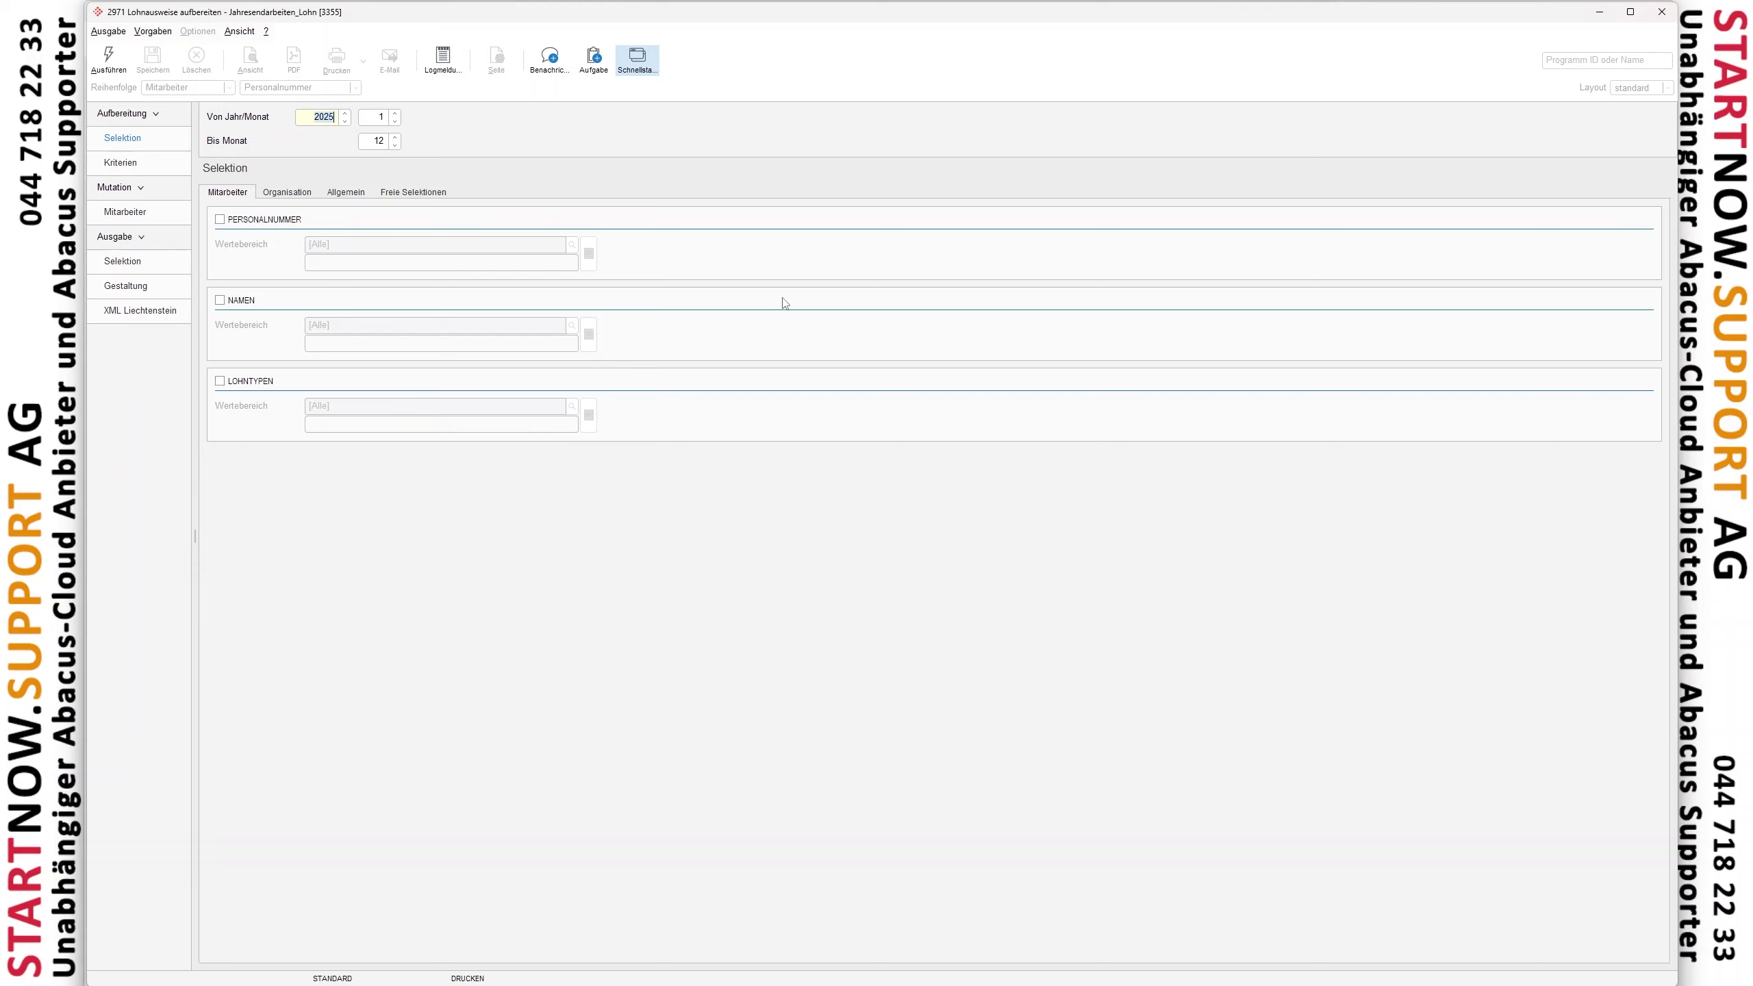
{"action": "left_click", "coordinate": [1598, 11]}
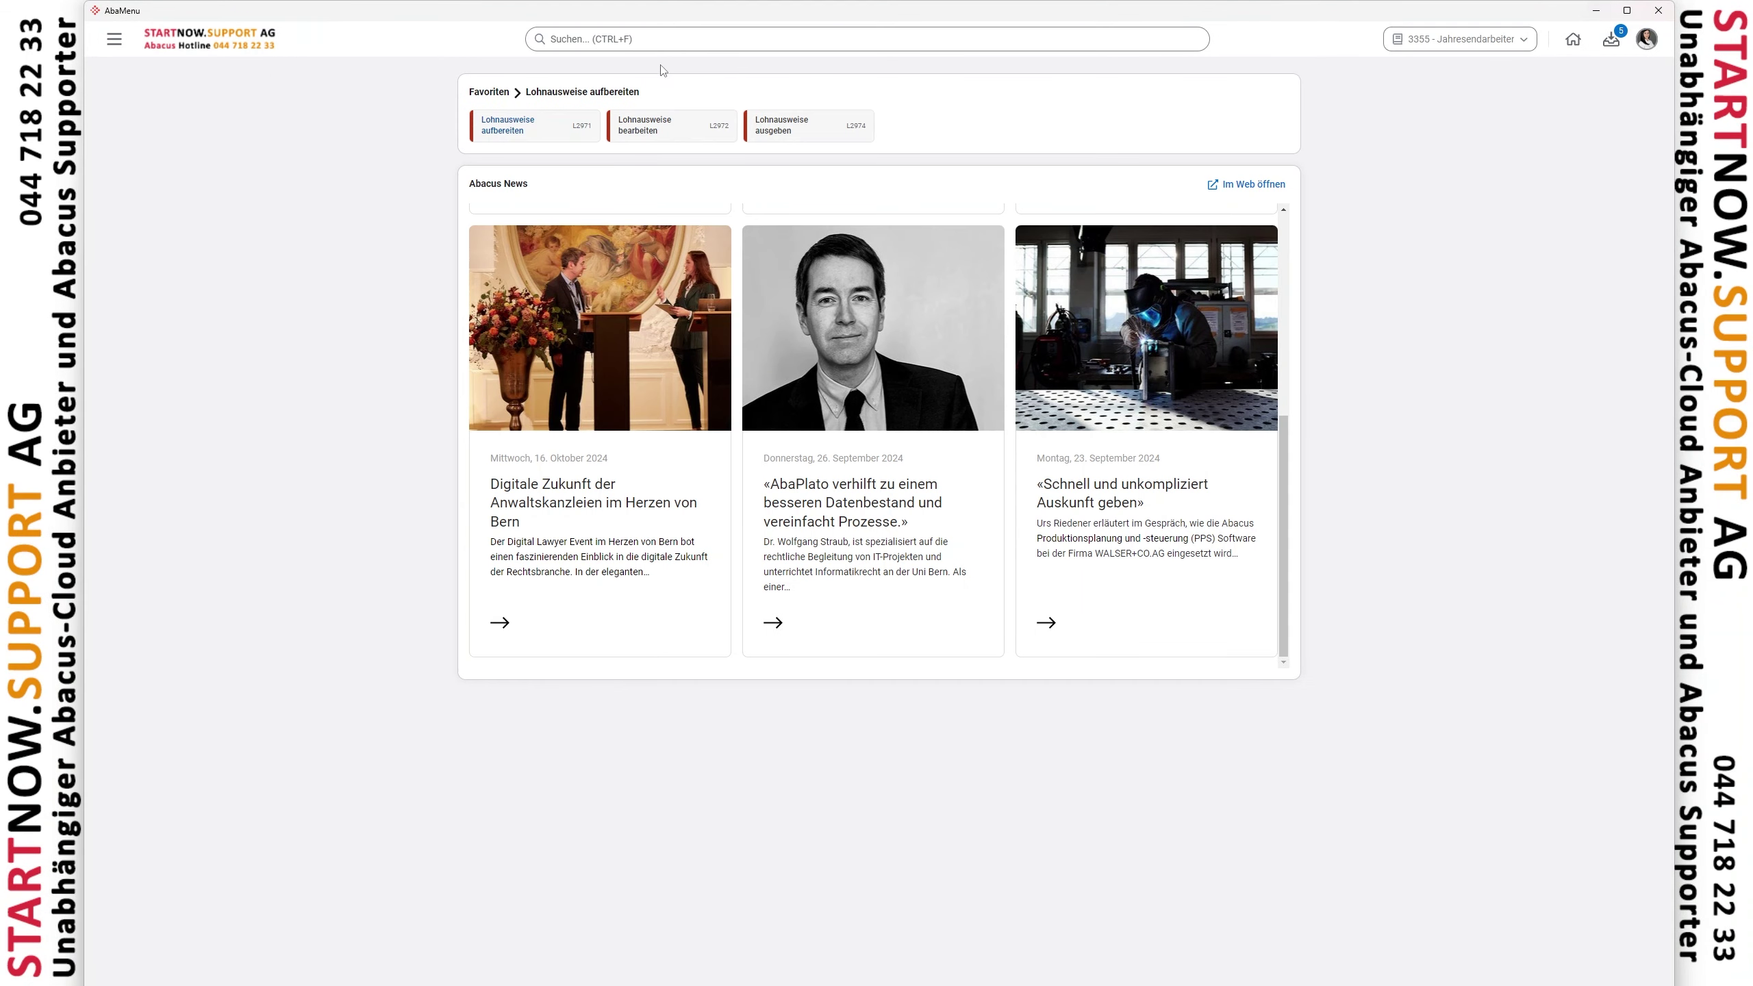
{"action": "left_click", "coordinate": [671, 44]}
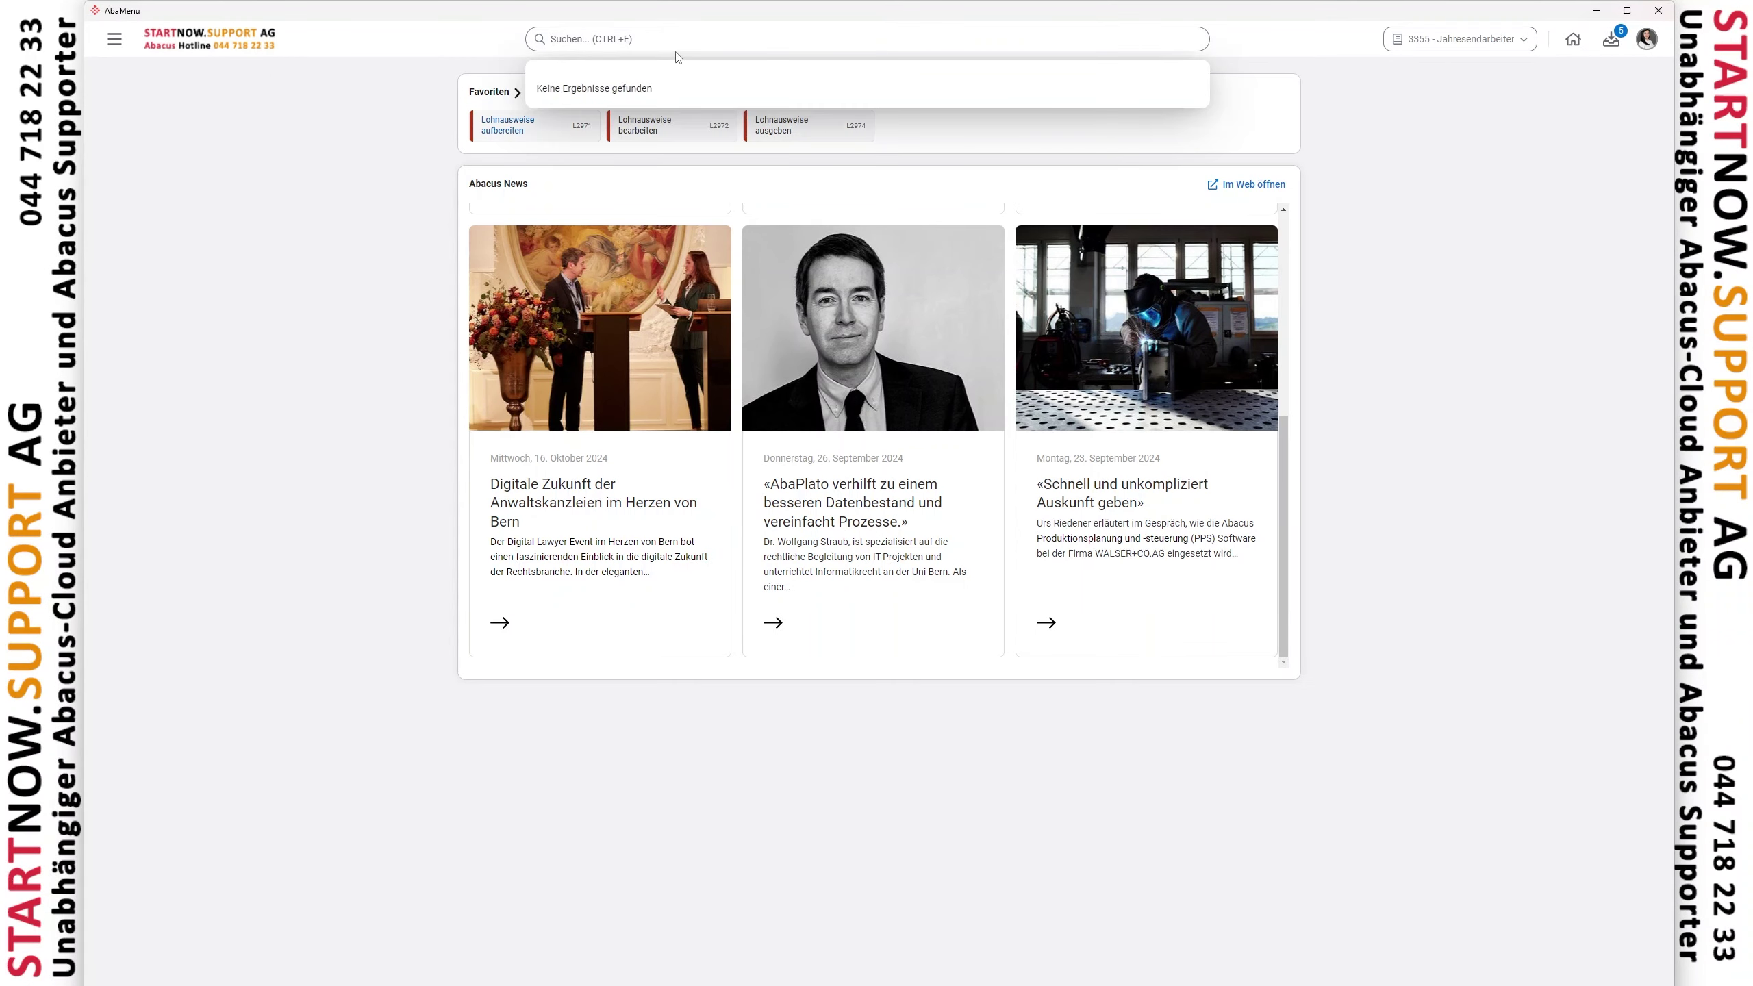
{"action": "left_click", "coordinate": [492, 95]}
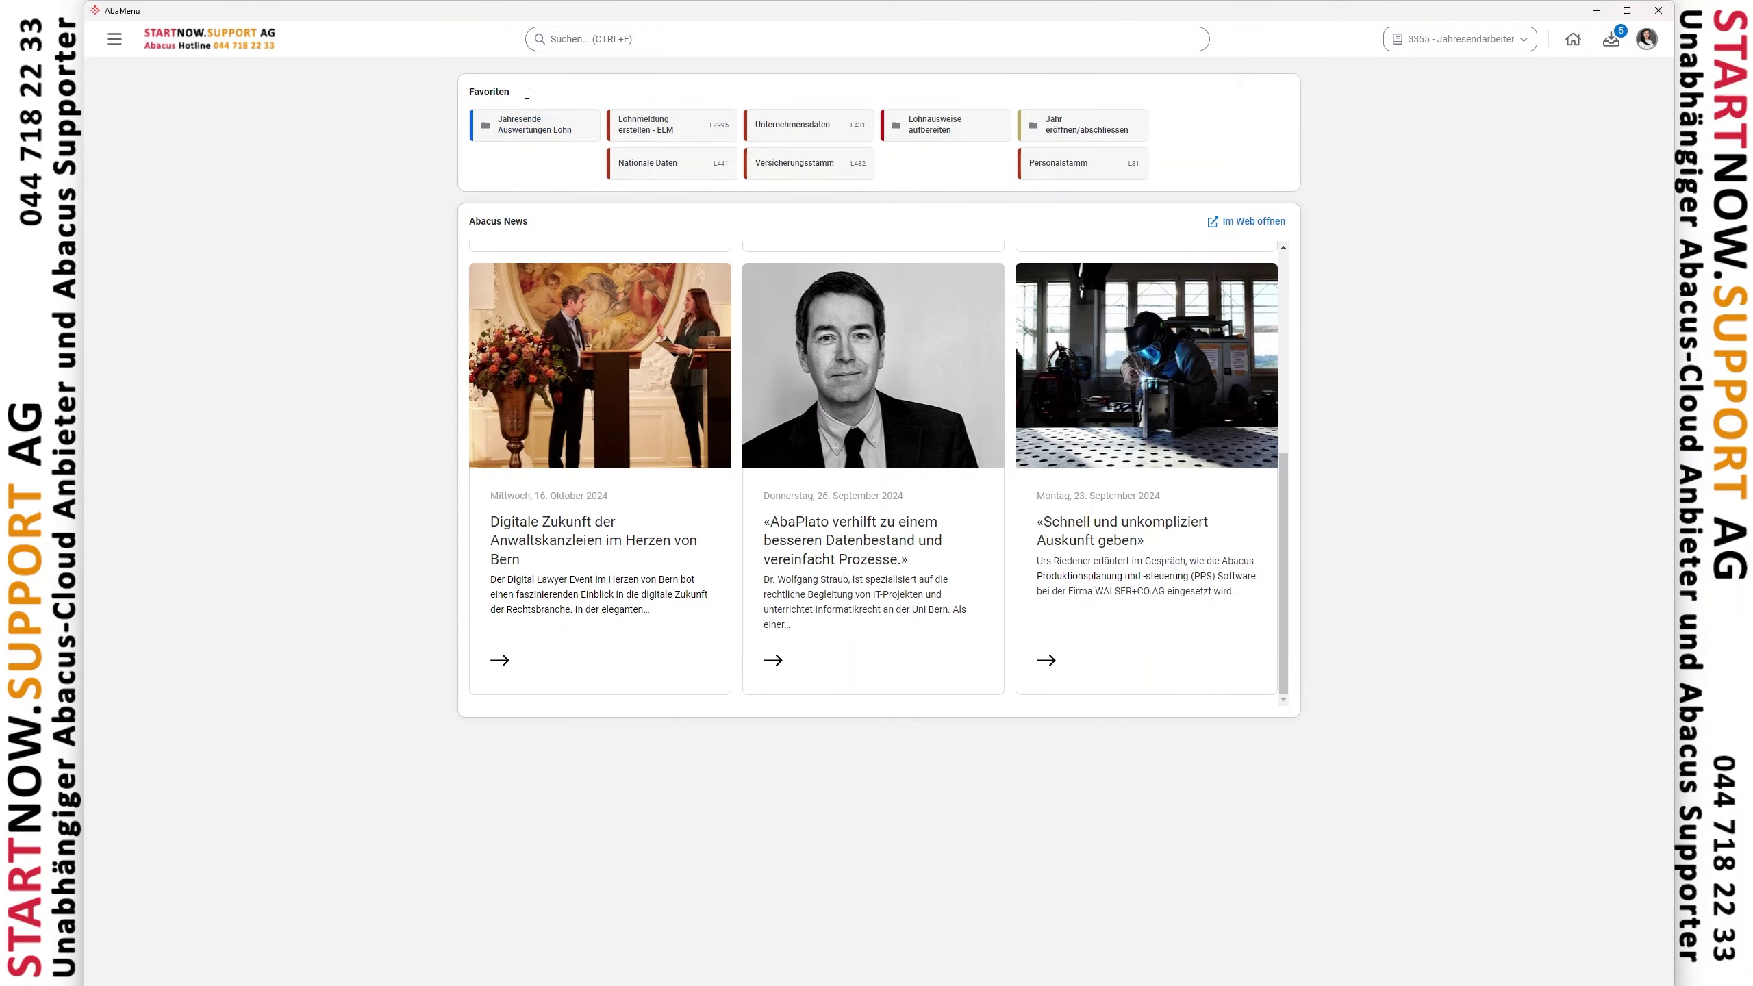
Step: Check the Lohnausweisvorlage in the Arbeitsverhältnis data of the third employee in the Personalstamm, and close the program
{"action": "left_click", "coordinate": [1051, 165]}
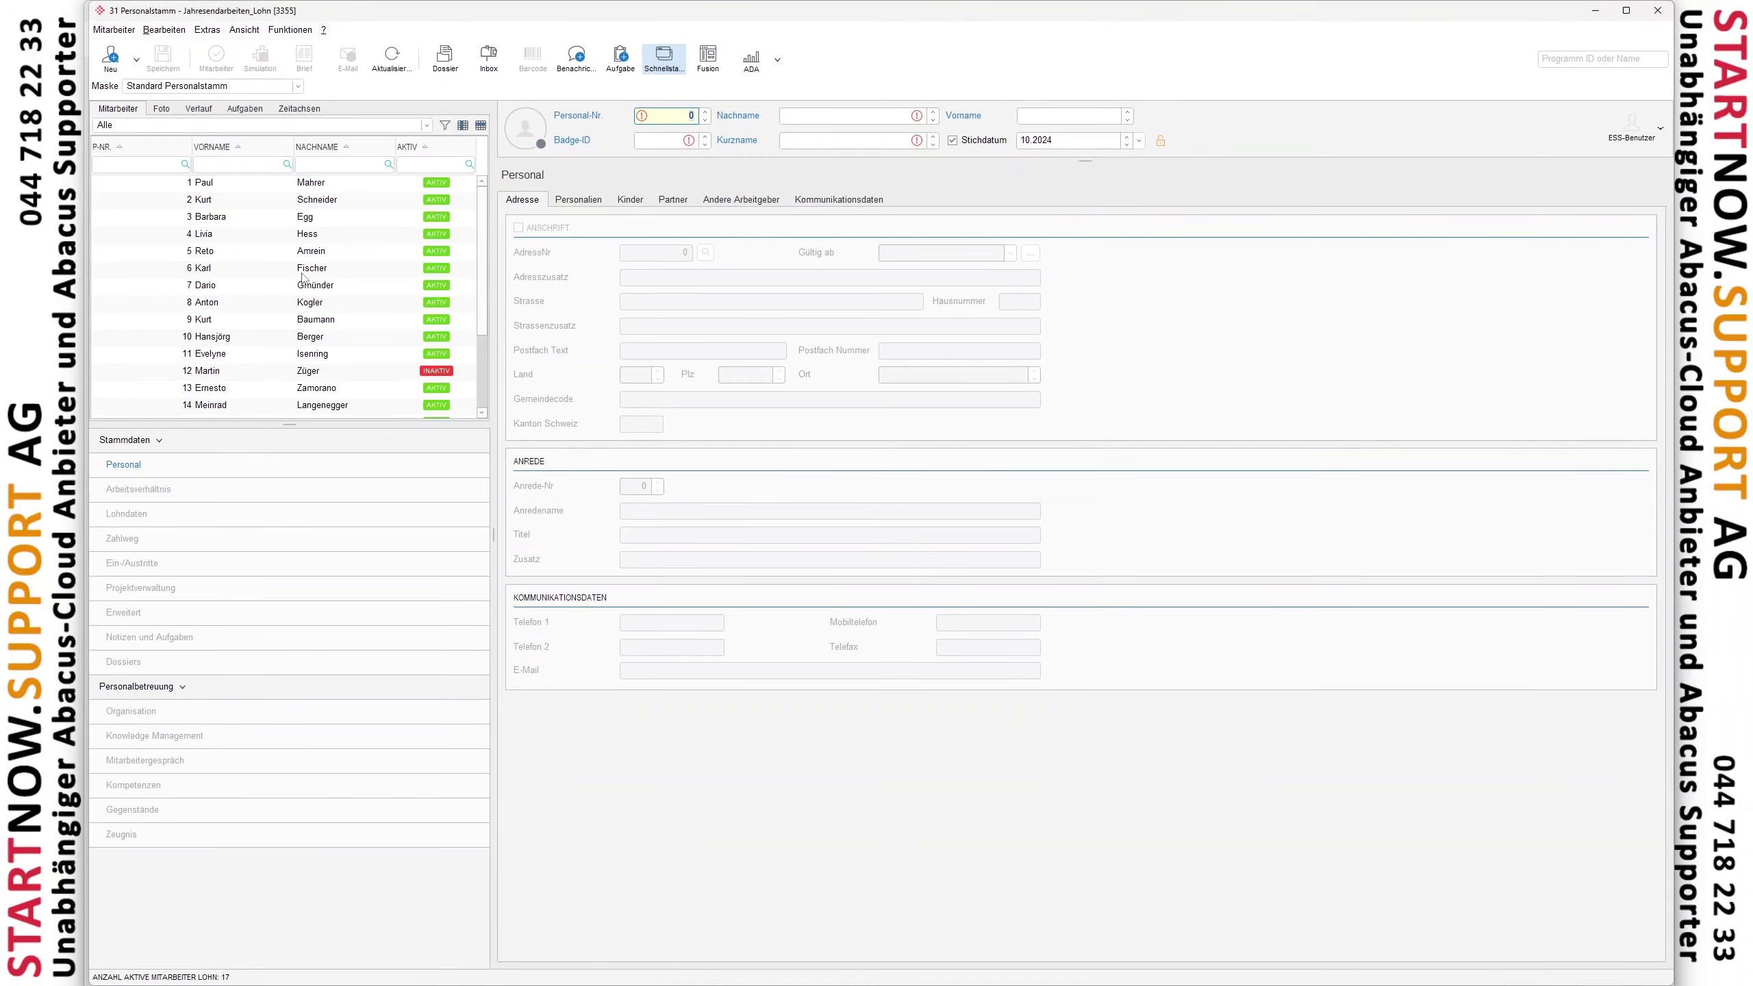
{"action": "left_click", "coordinate": [300, 221]}
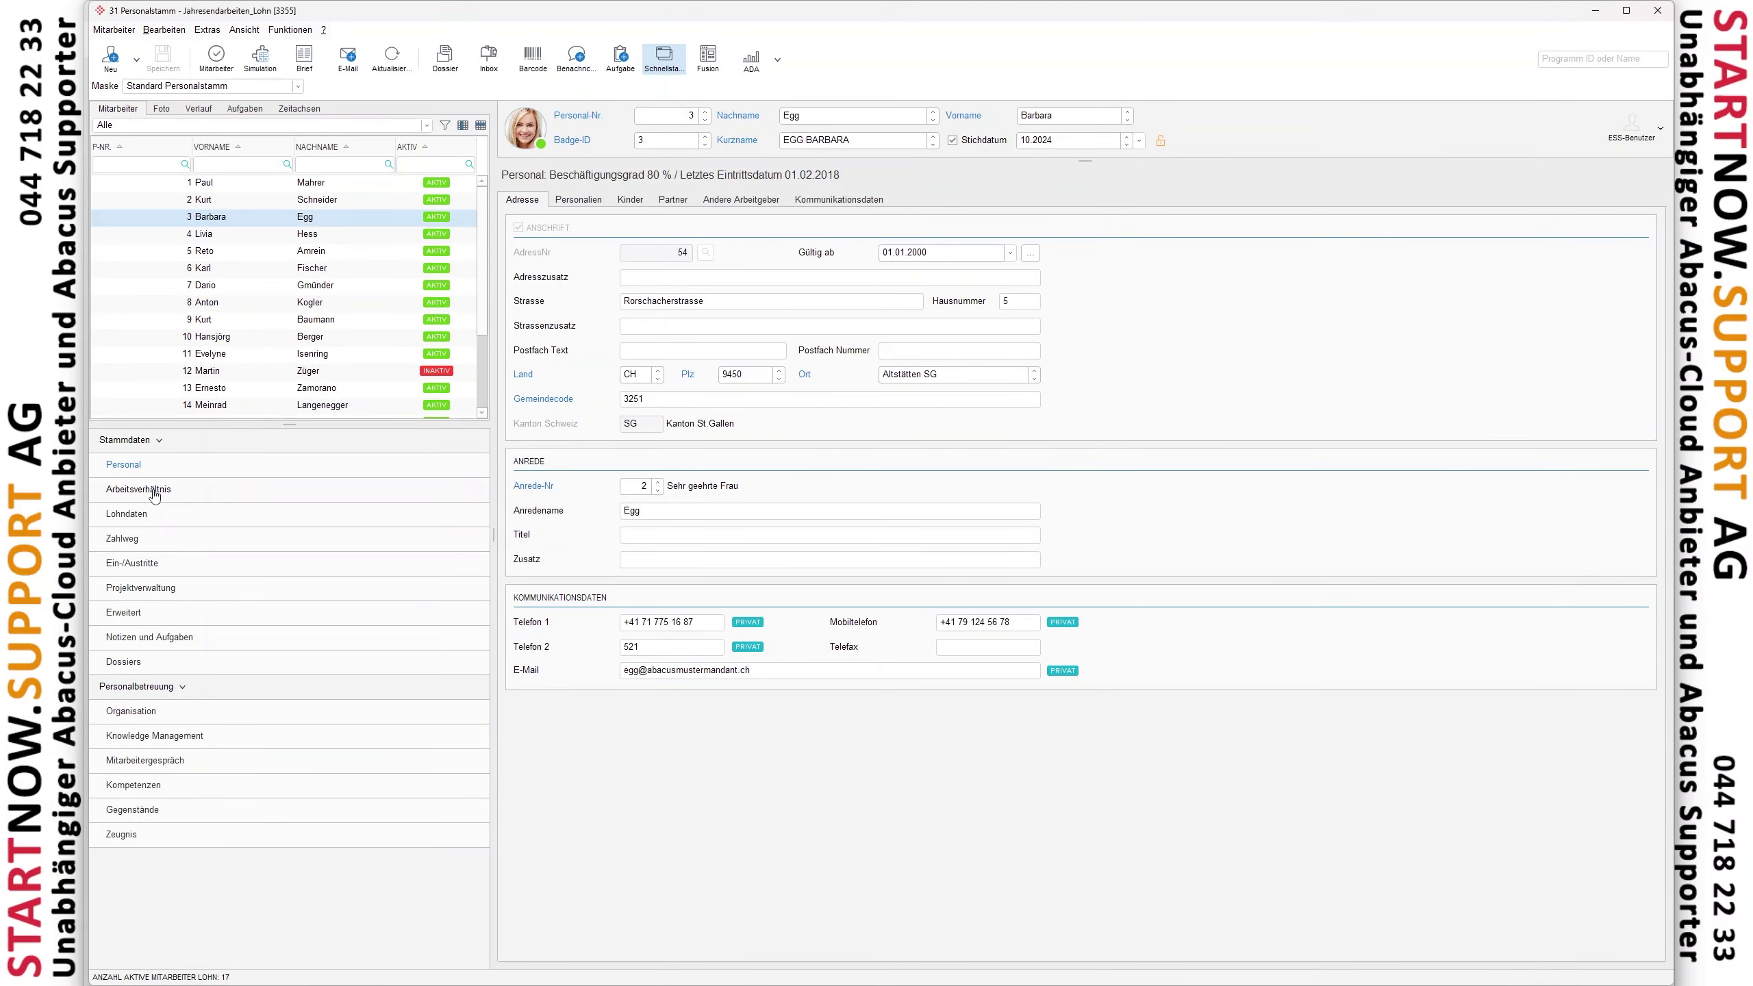
{"action": "left_click", "coordinate": [154, 492]}
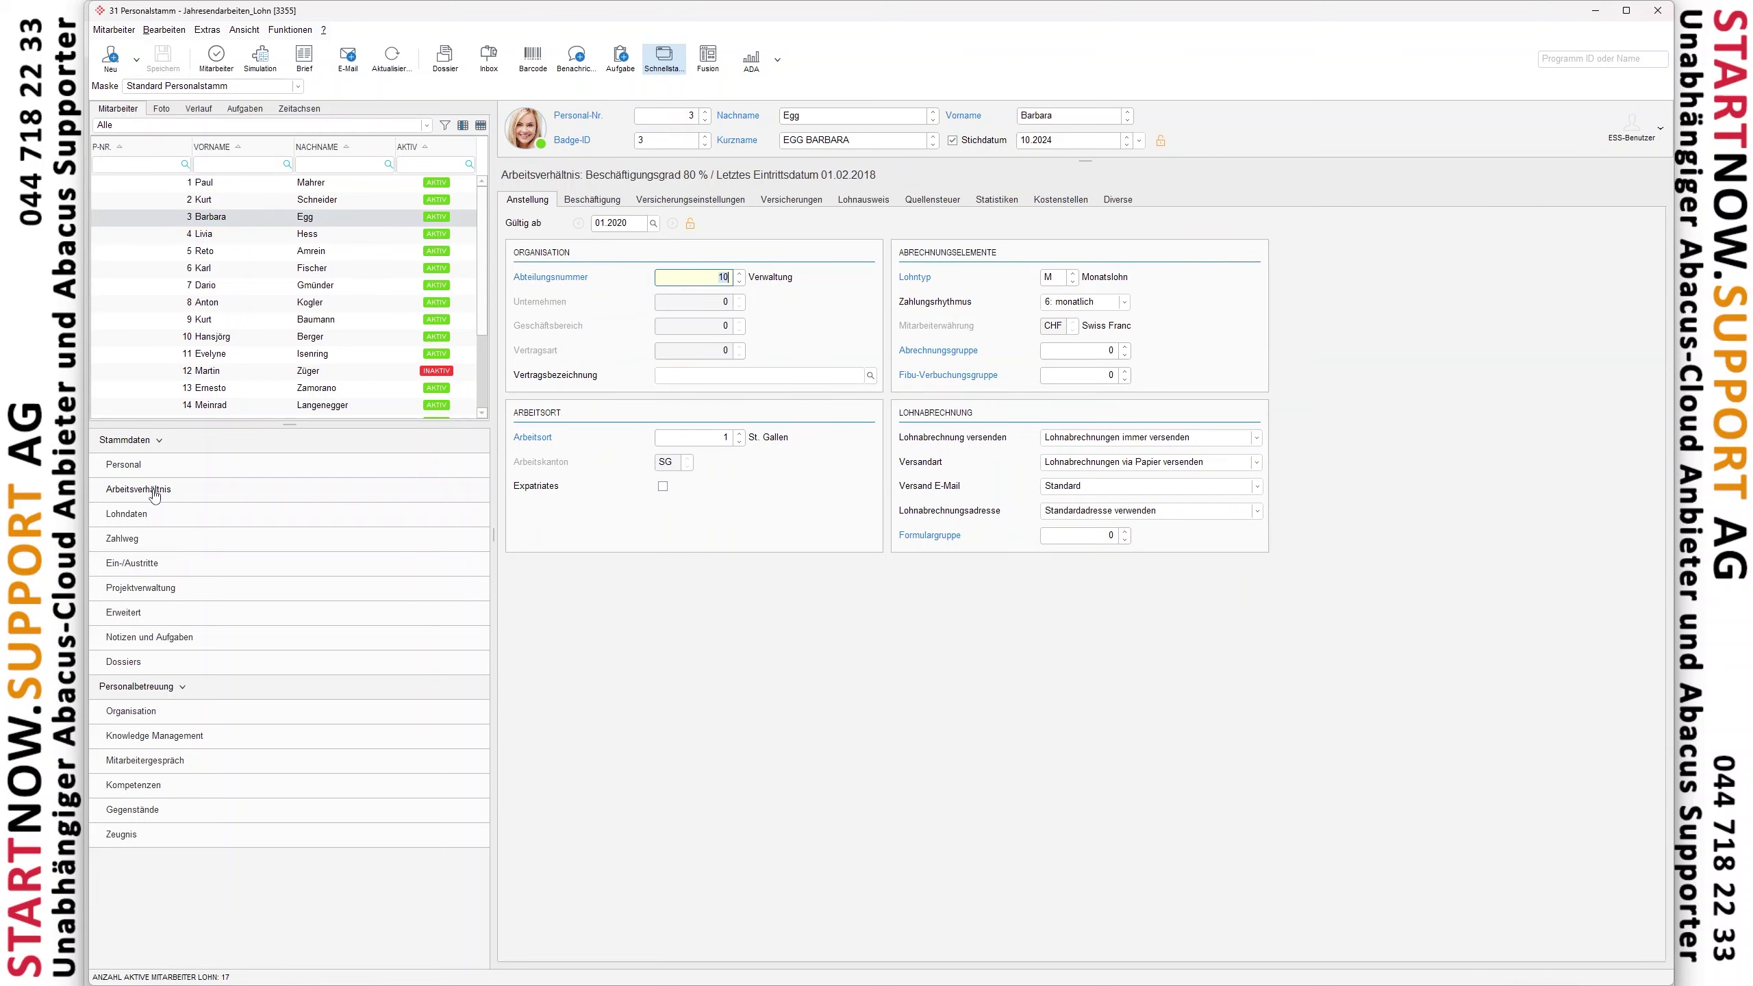
{"action": "left_click", "coordinate": [869, 202]}
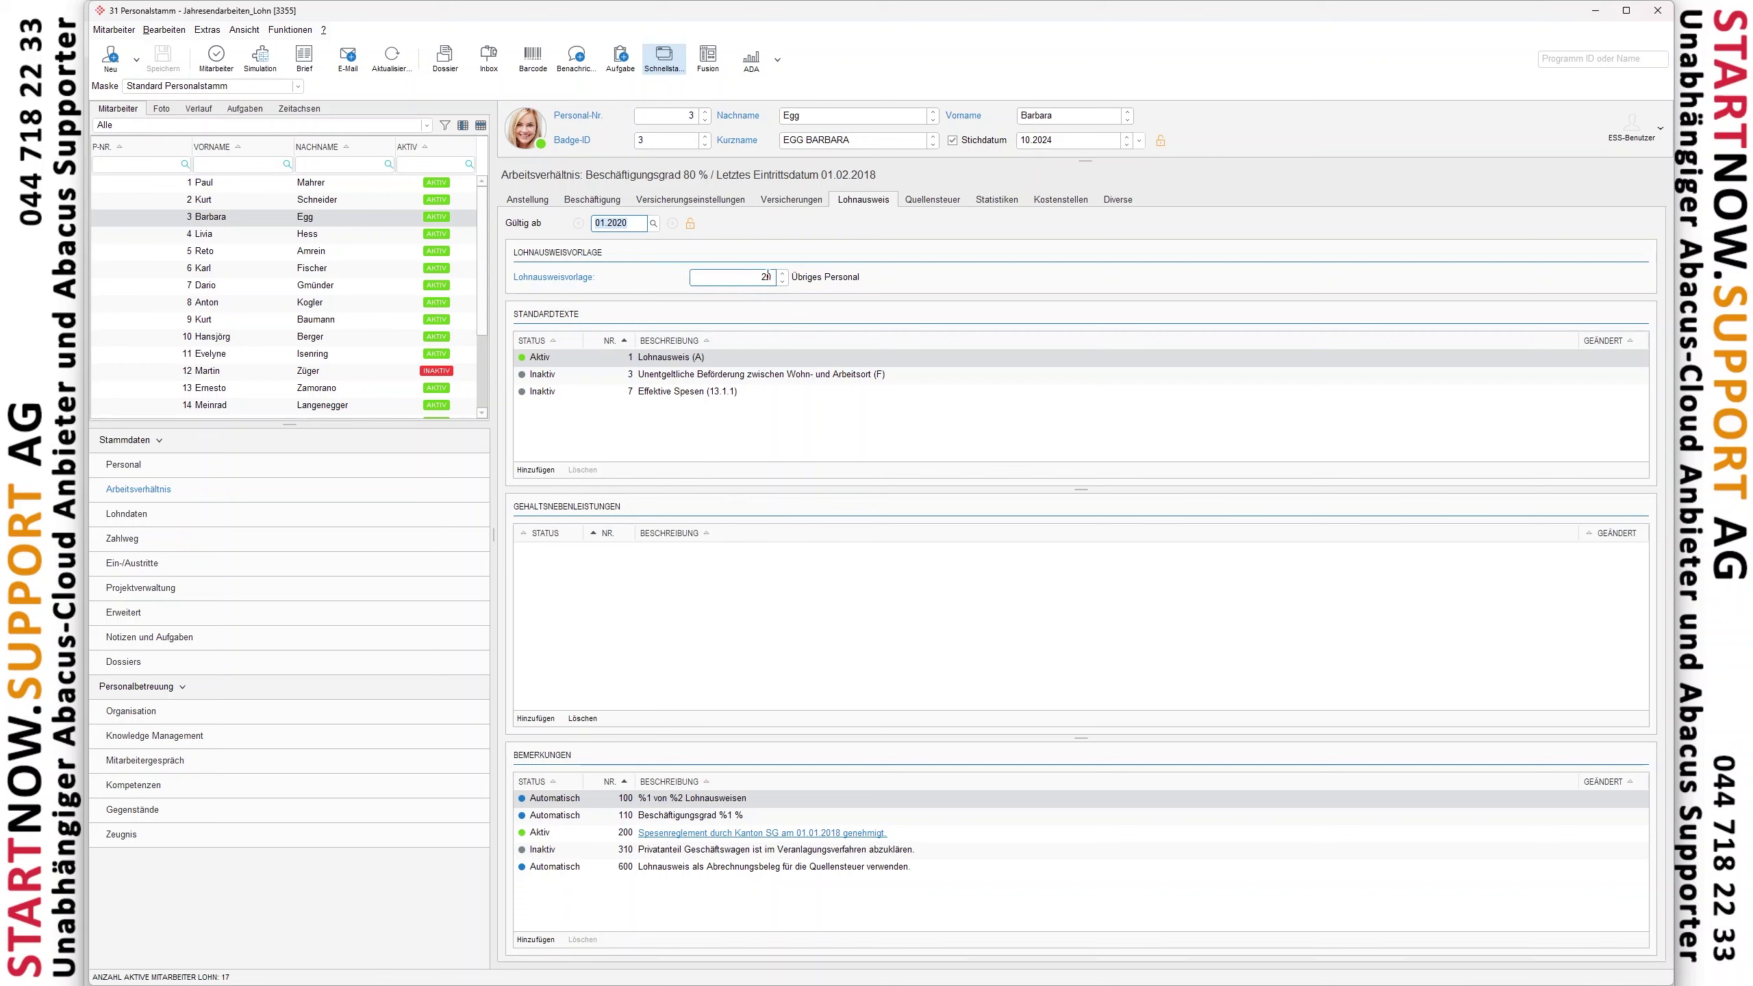
{"action": "left_click", "coordinate": [760, 279]}
{"action": "left_click", "coordinate": [738, 273]}
{"action": "left_click", "coordinate": [1658, 12]}
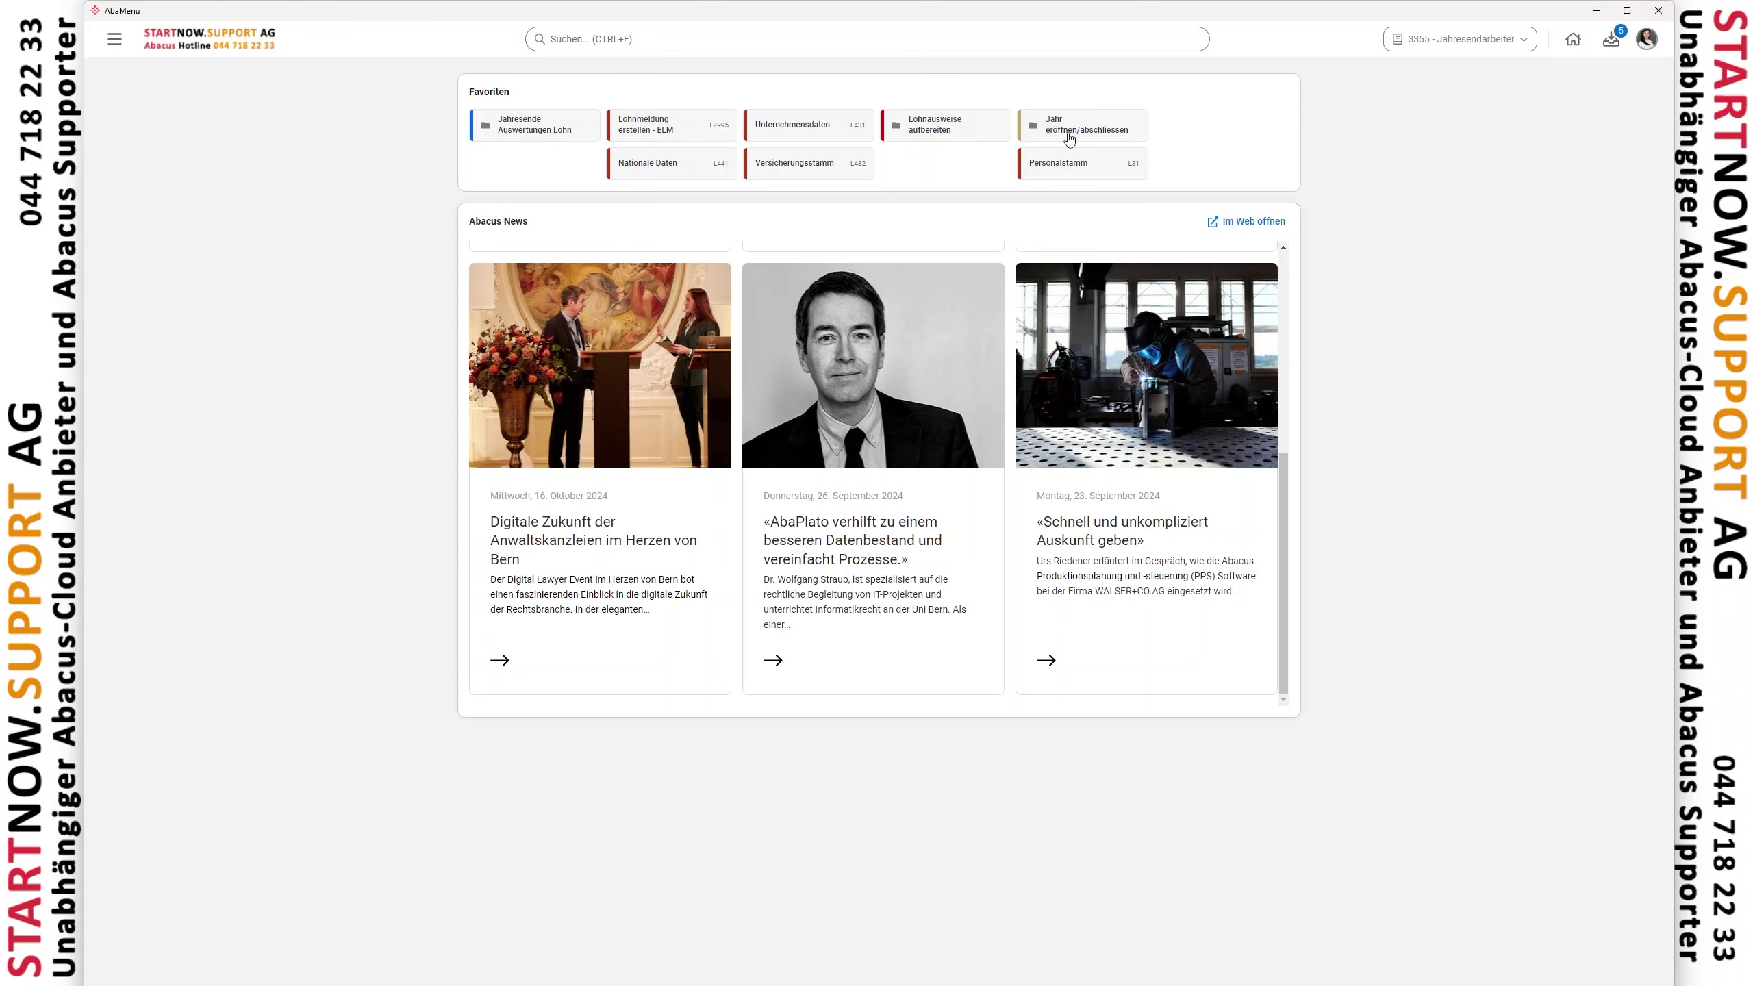
Step: Open payroll year 2026 through Jahresabschluss, creating the Lohndaten time axis with Ja and declining to copy the year-dependent tables
{"action": "left_click", "coordinate": [1126, 132]}
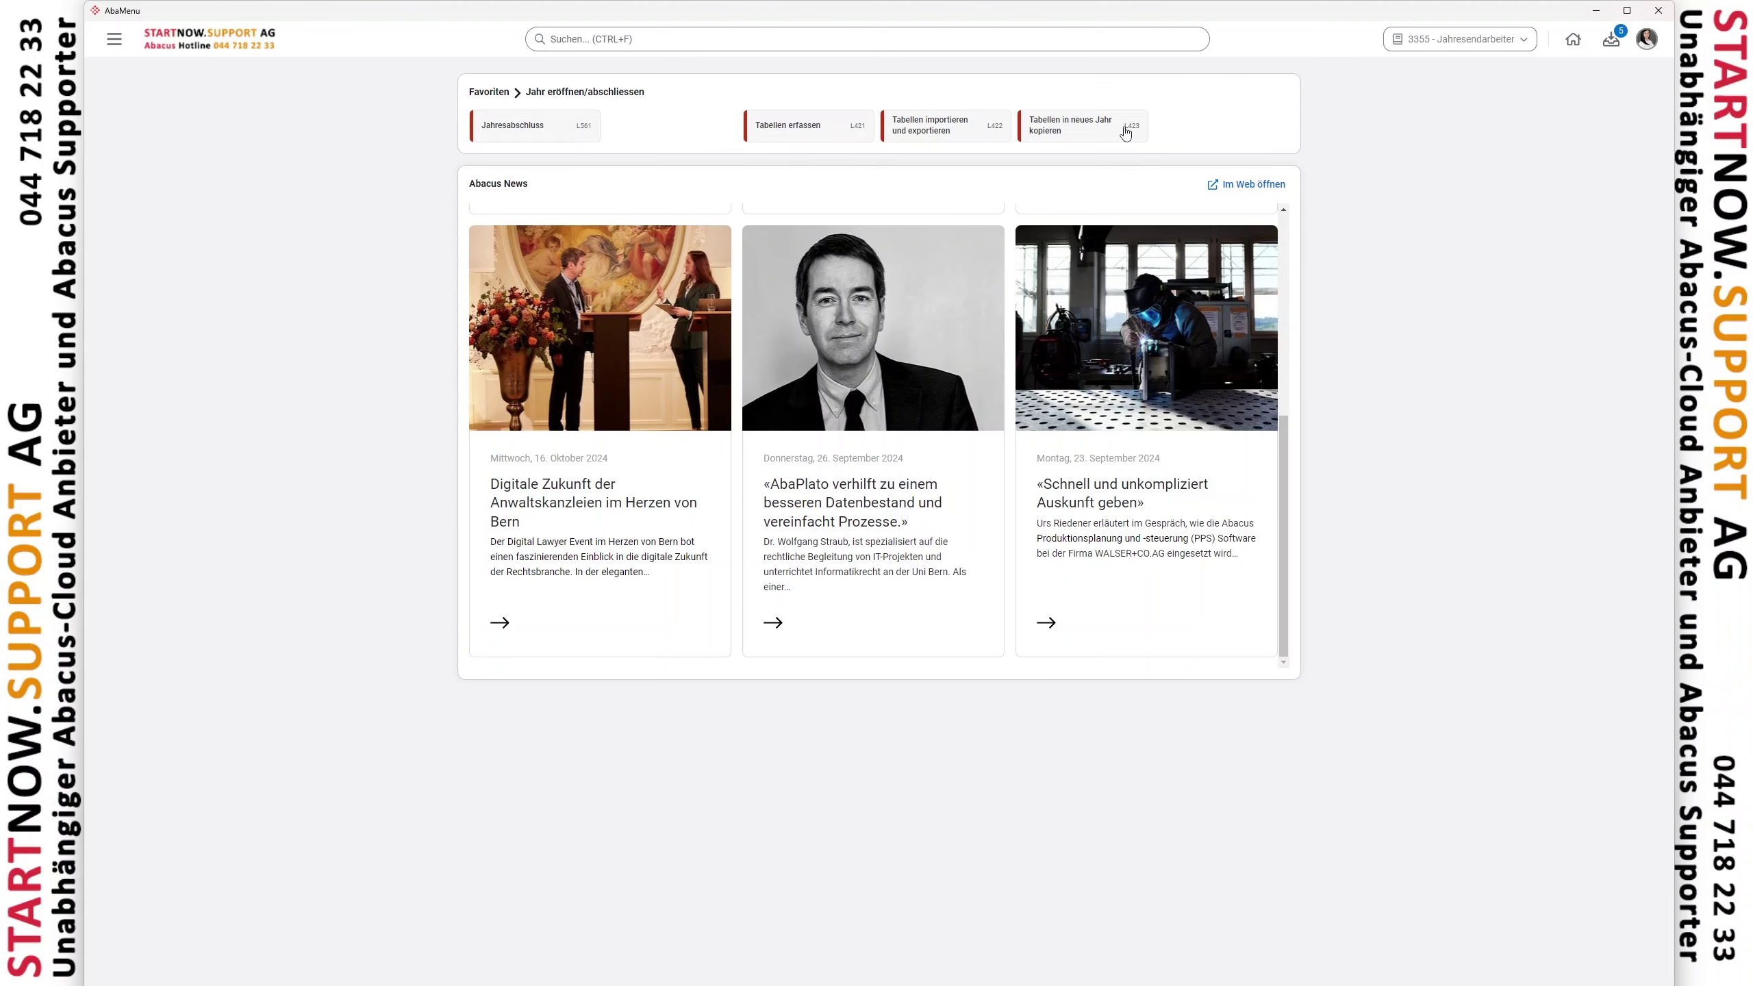
{"action": "left_click", "coordinate": [529, 138]}
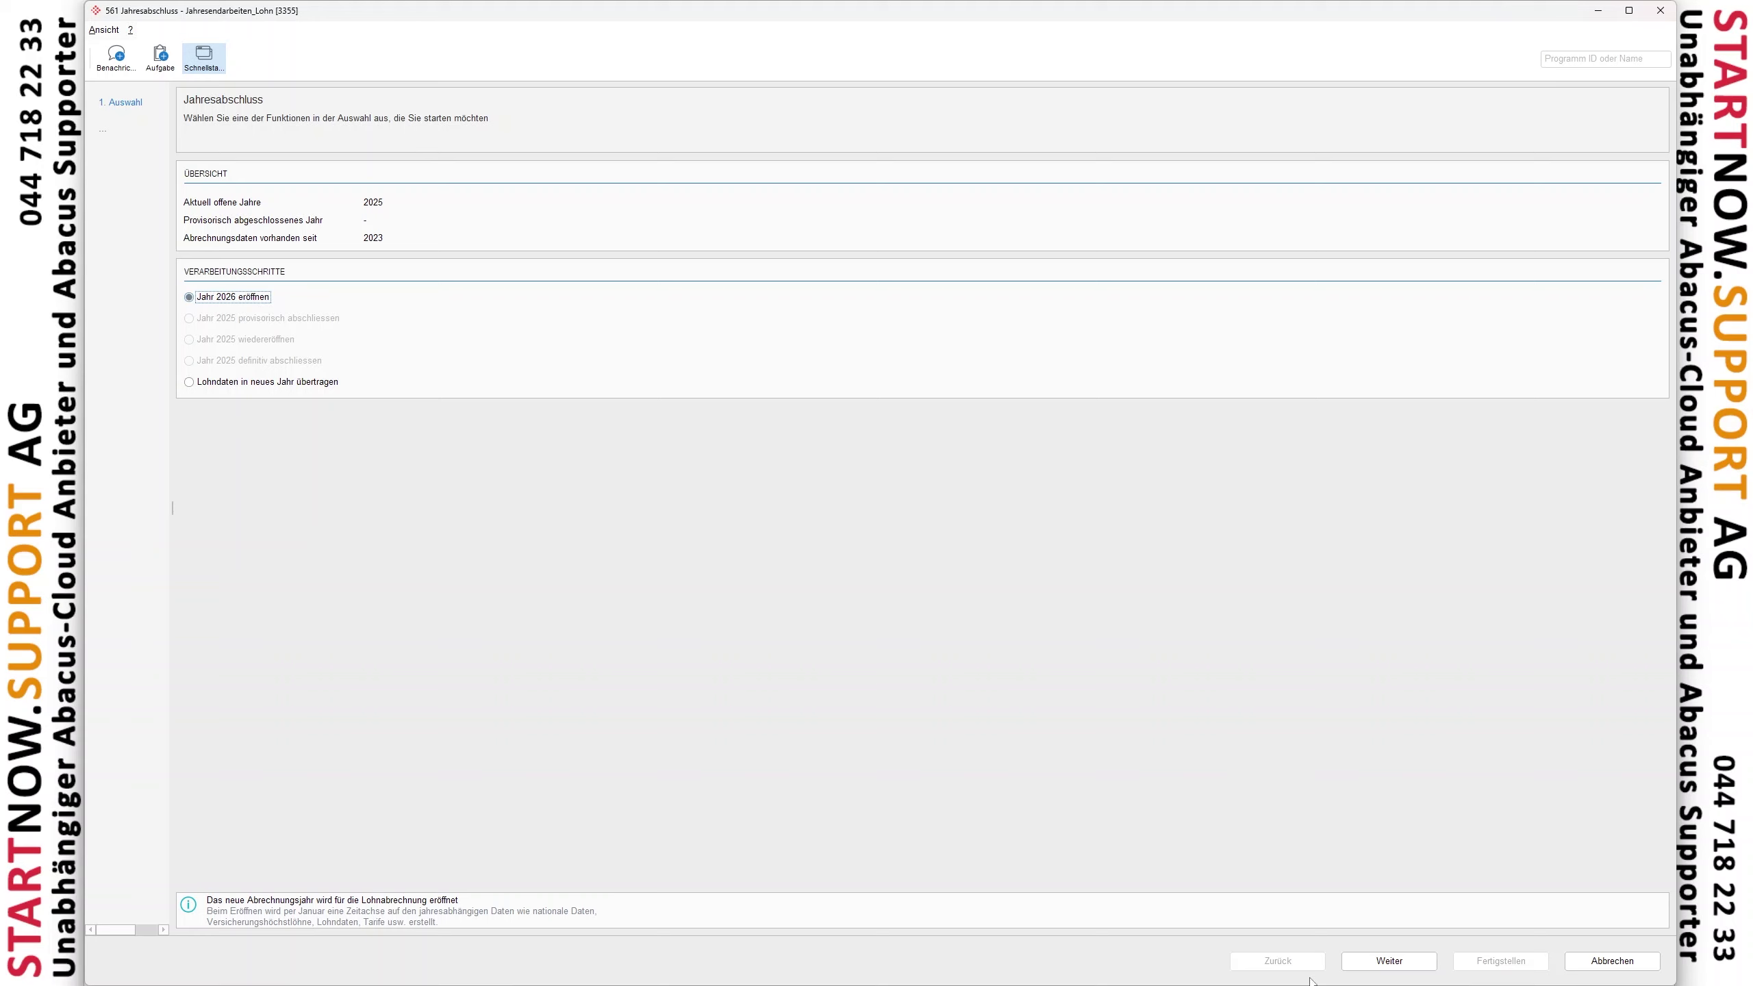
{"action": "left_click", "coordinate": [1388, 961]}
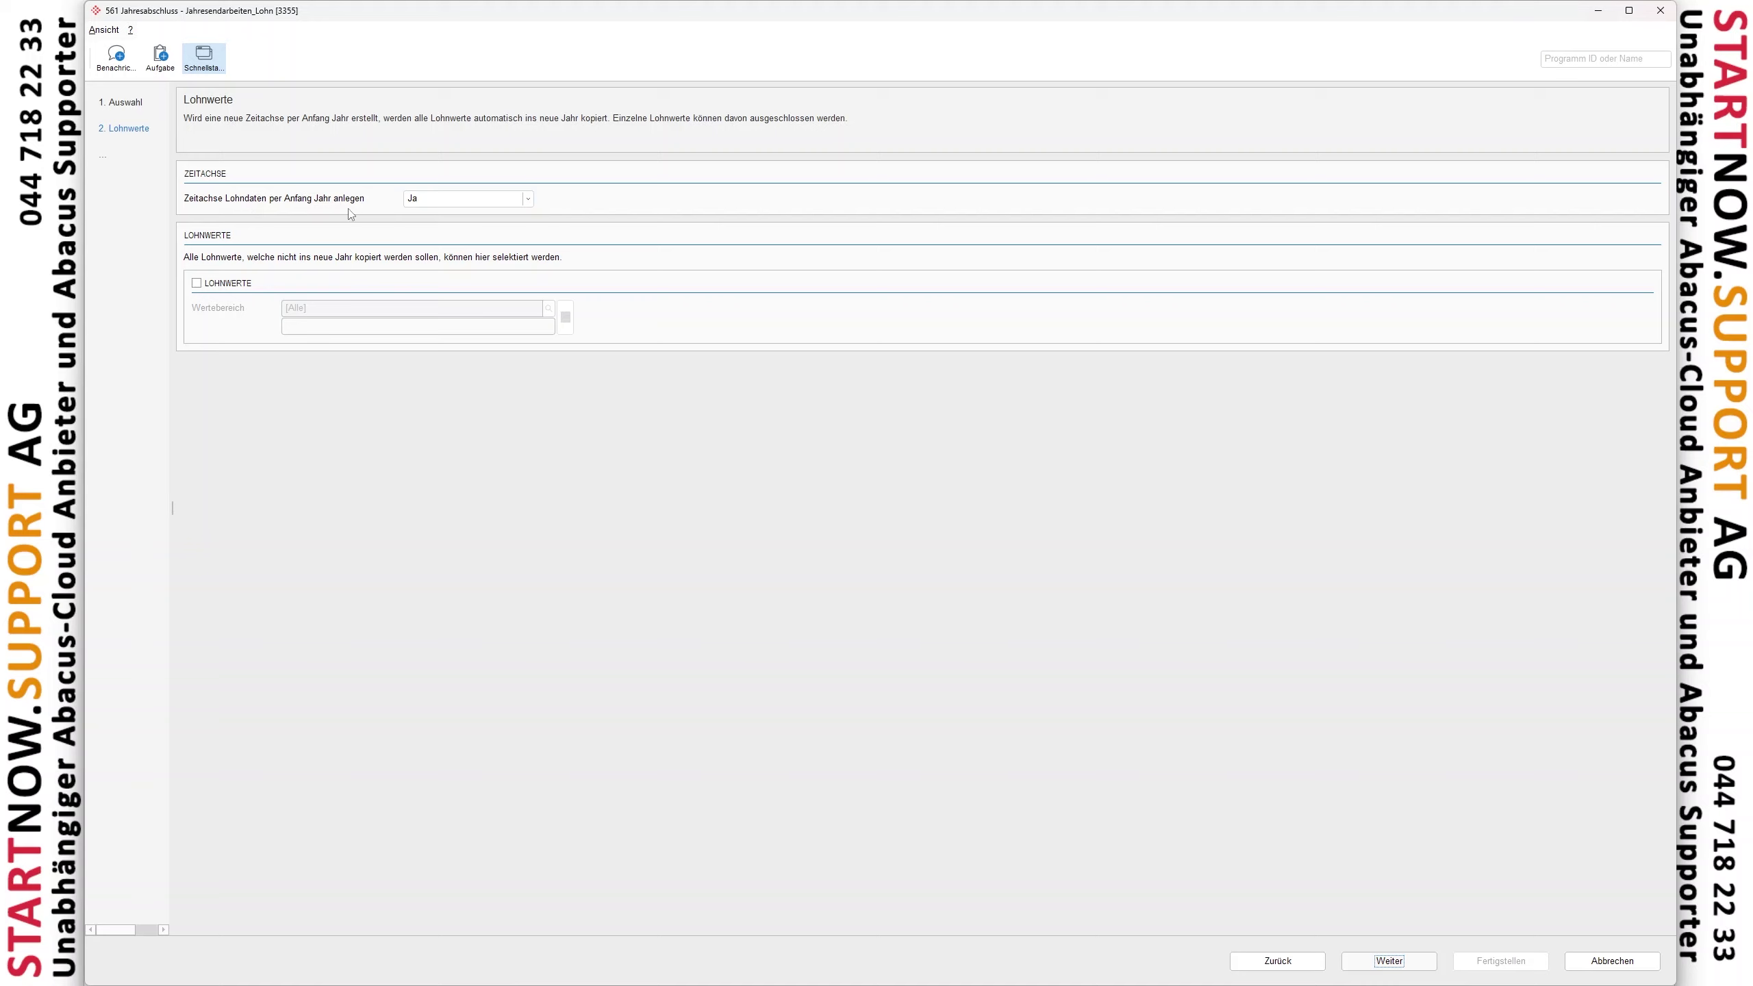
{"action": "left_click", "coordinate": [508, 204]}
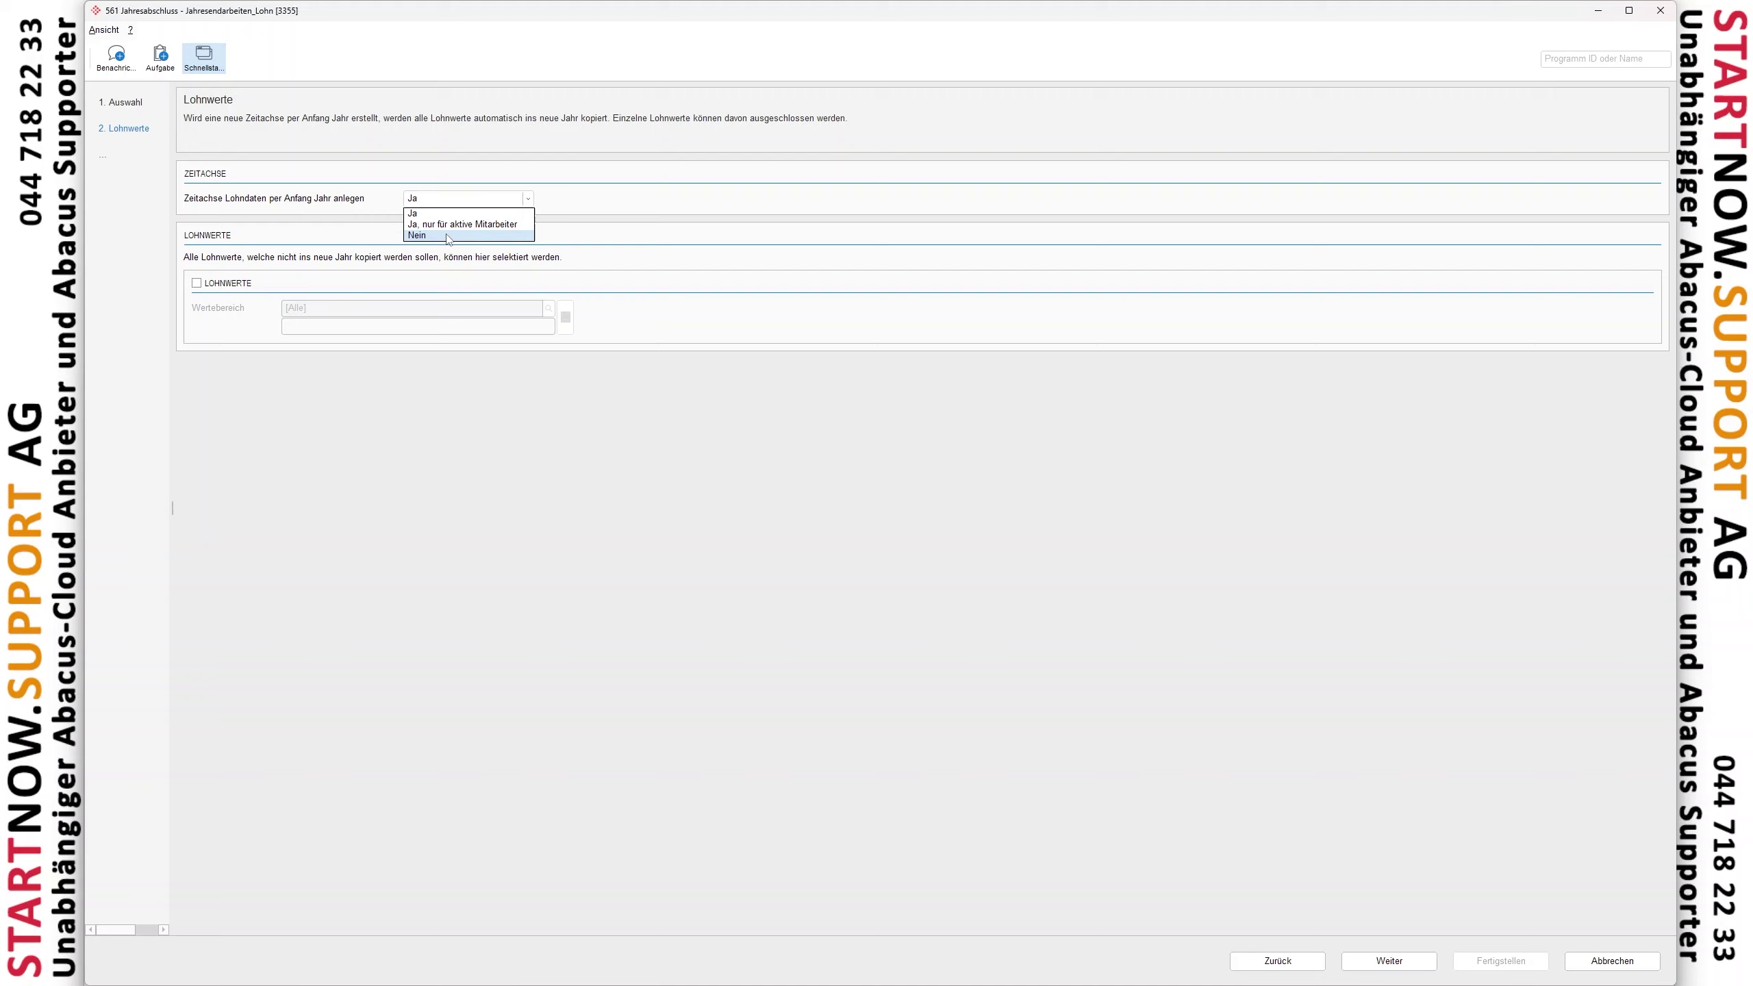
{"action": "left_click", "coordinate": [621, 213]}
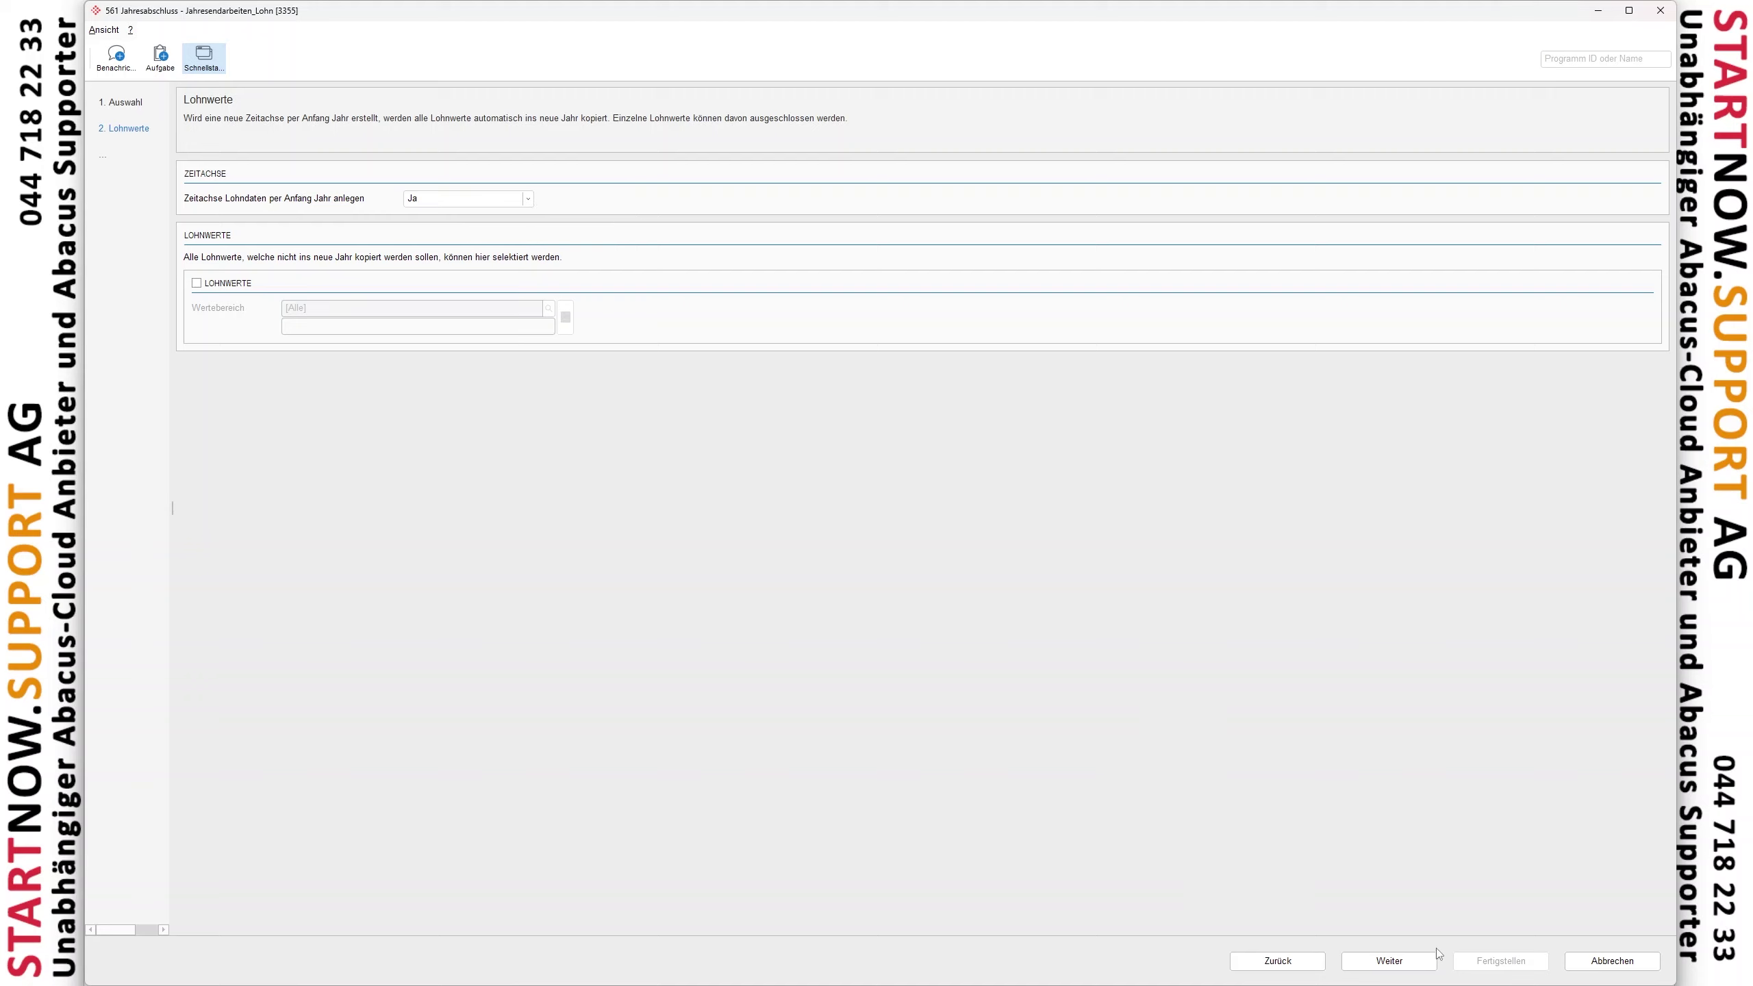
{"action": "left_click", "coordinate": [1408, 963]}
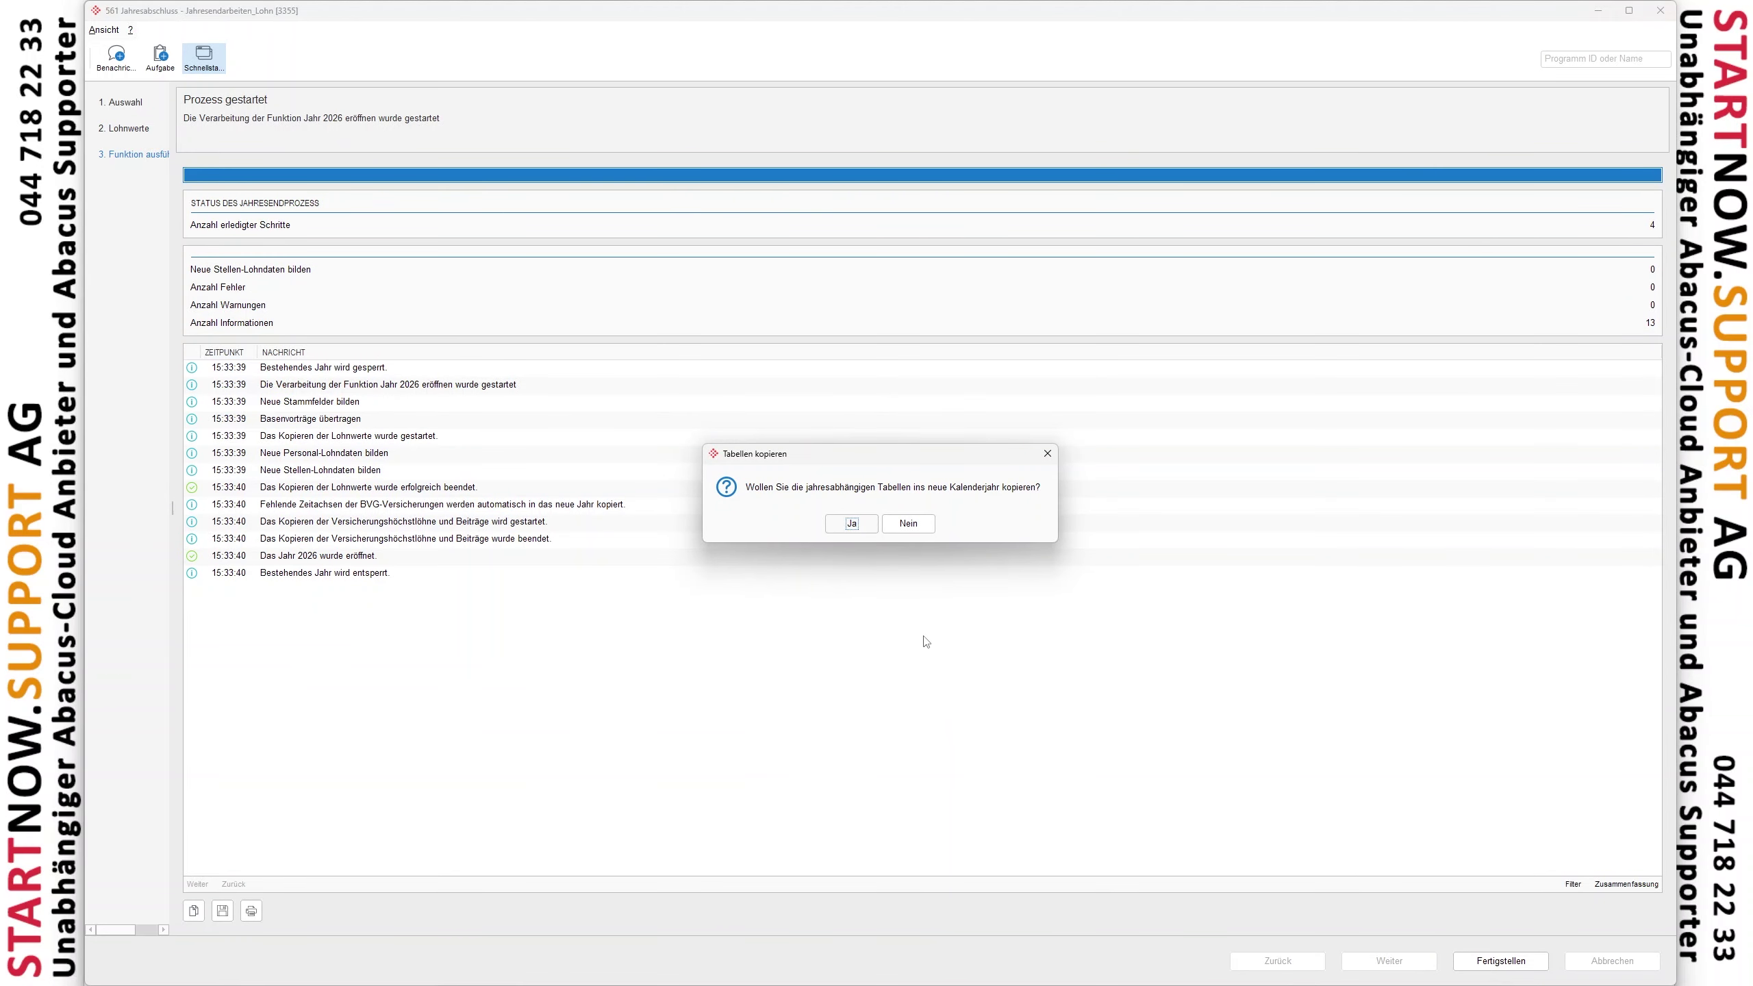
{"action": "left_click", "coordinate": [907, 523]}
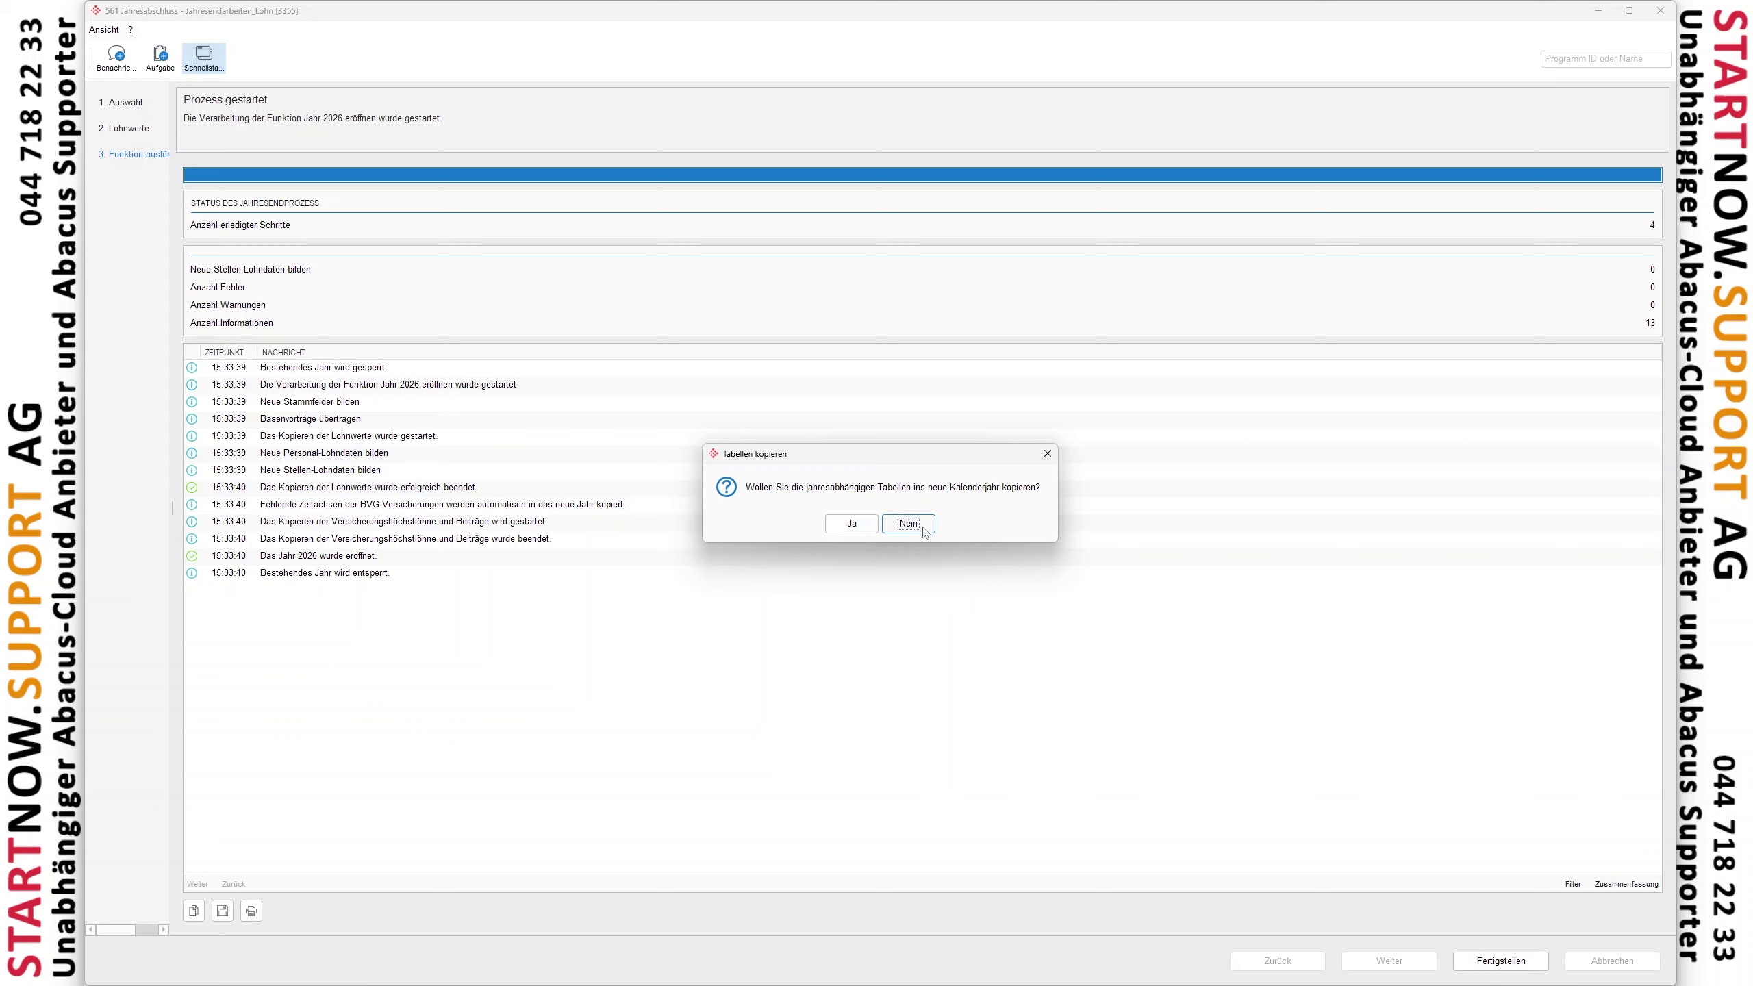
{"action": "left_click", "coordinate": [1495, 966]}
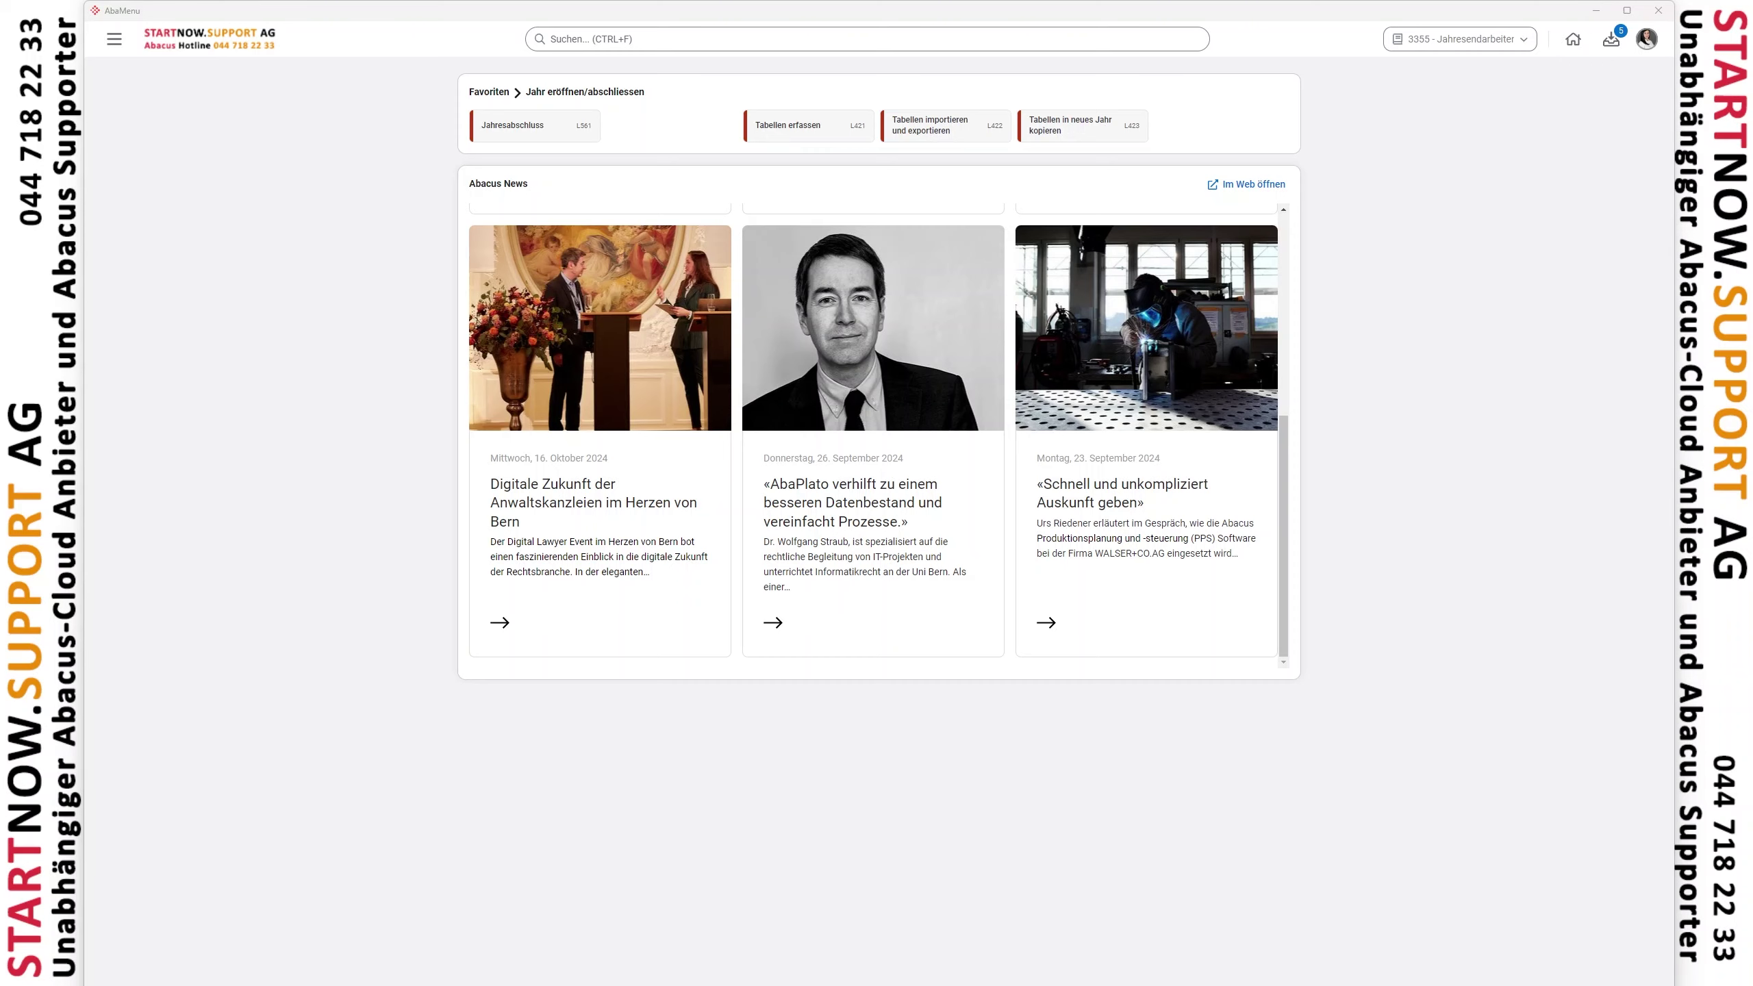
Step: Switch to the Word document, follow its Abacus Lohnbuchhaltung downloads link, review the available documents and return to Abacus
{"action": "key", "text": "alt+Tab"}
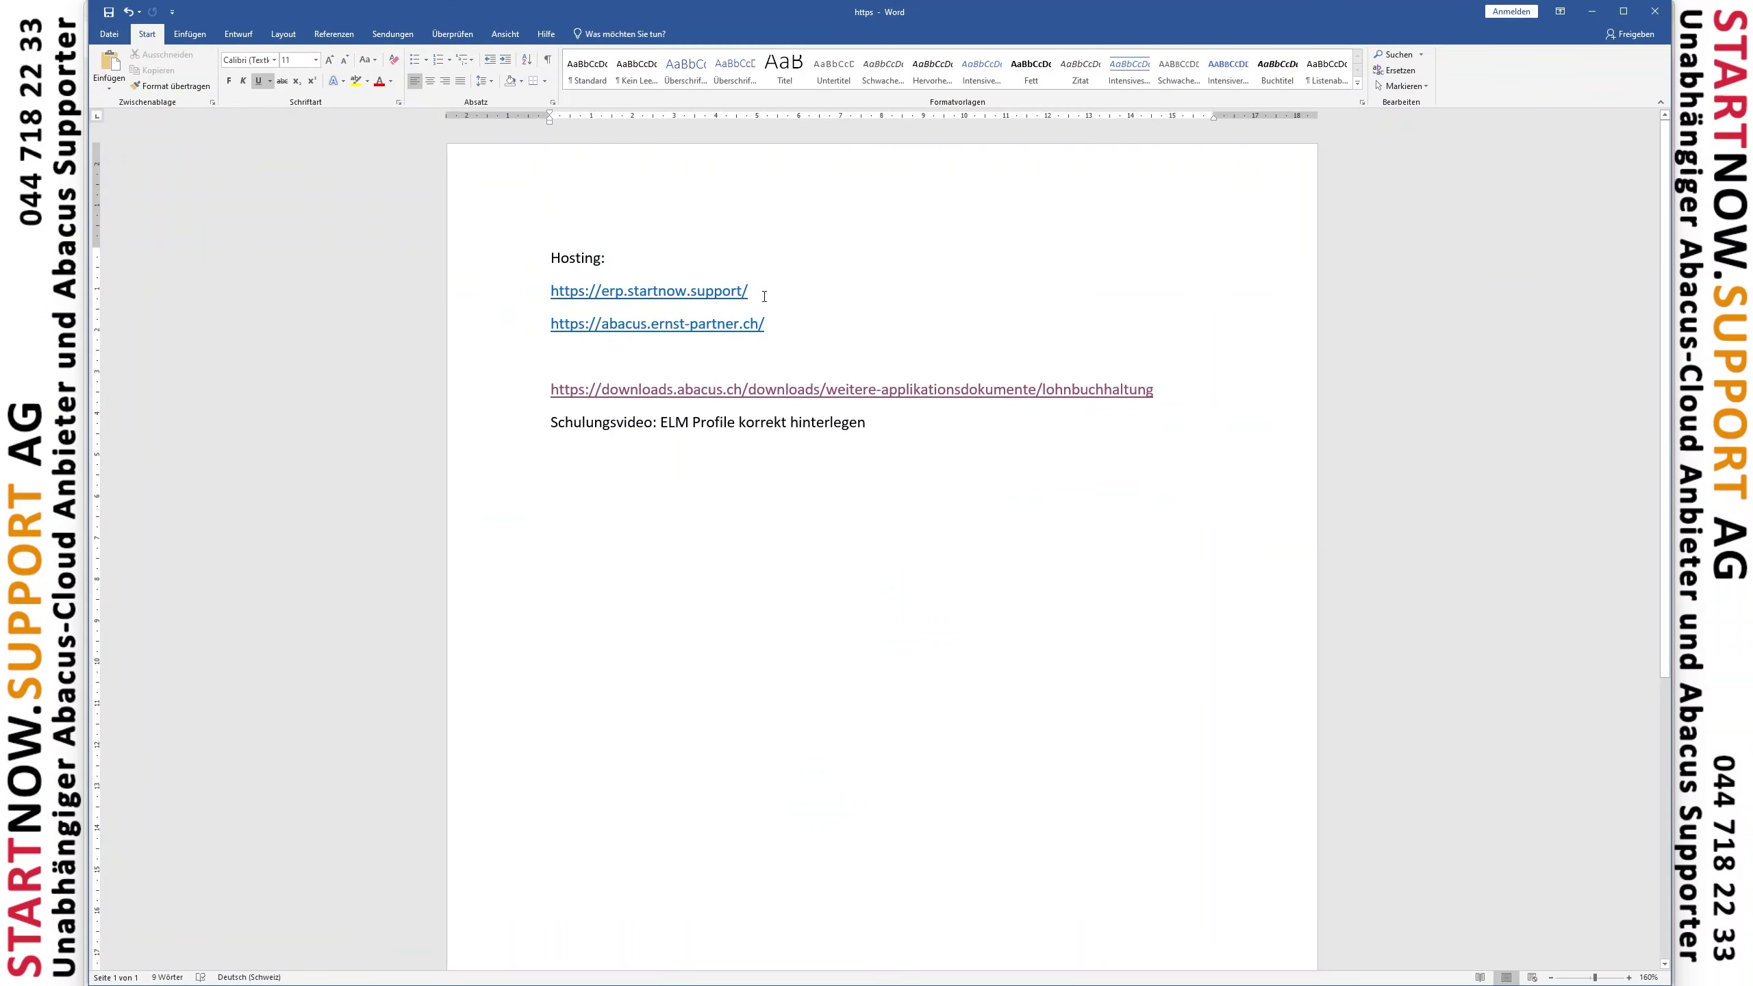
{"action": "left_click", "coordinate": [765, 292]}
{"action": "left_click", "coordinate": [837, 391], "text": "ctrl"}
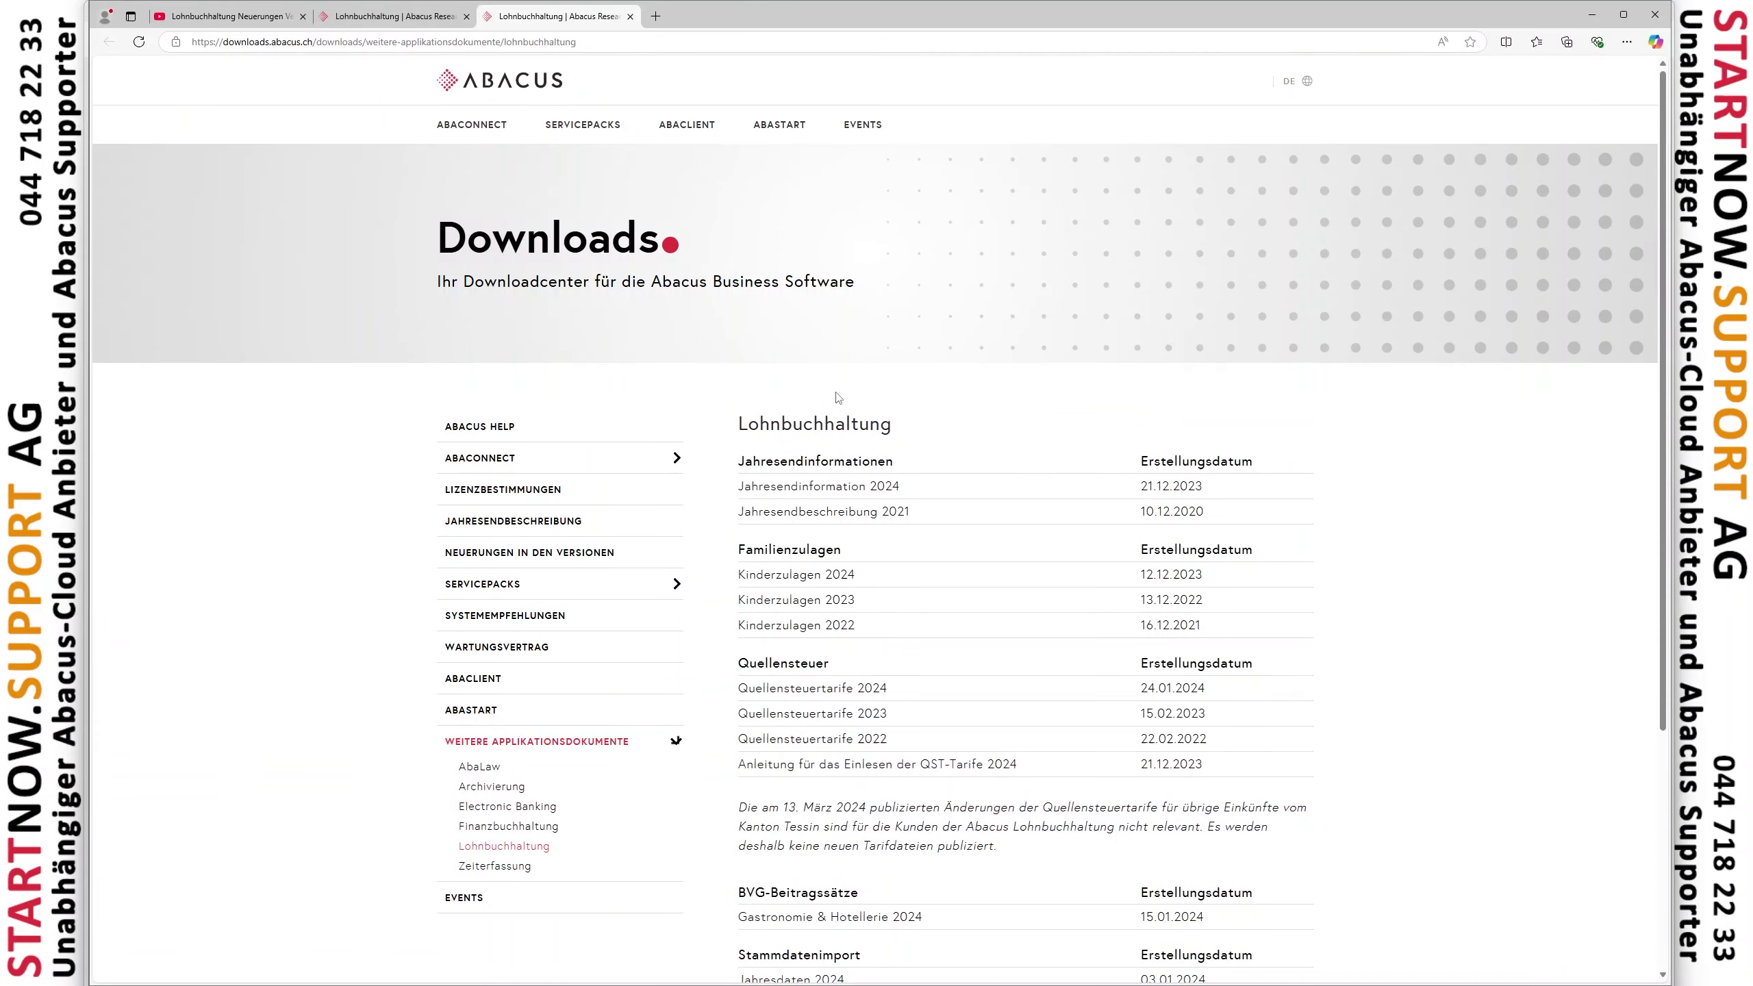
{"action": "scroll", "coordinate": [849, 428], "scroll_direction": "down", "scroll_amount": 2}
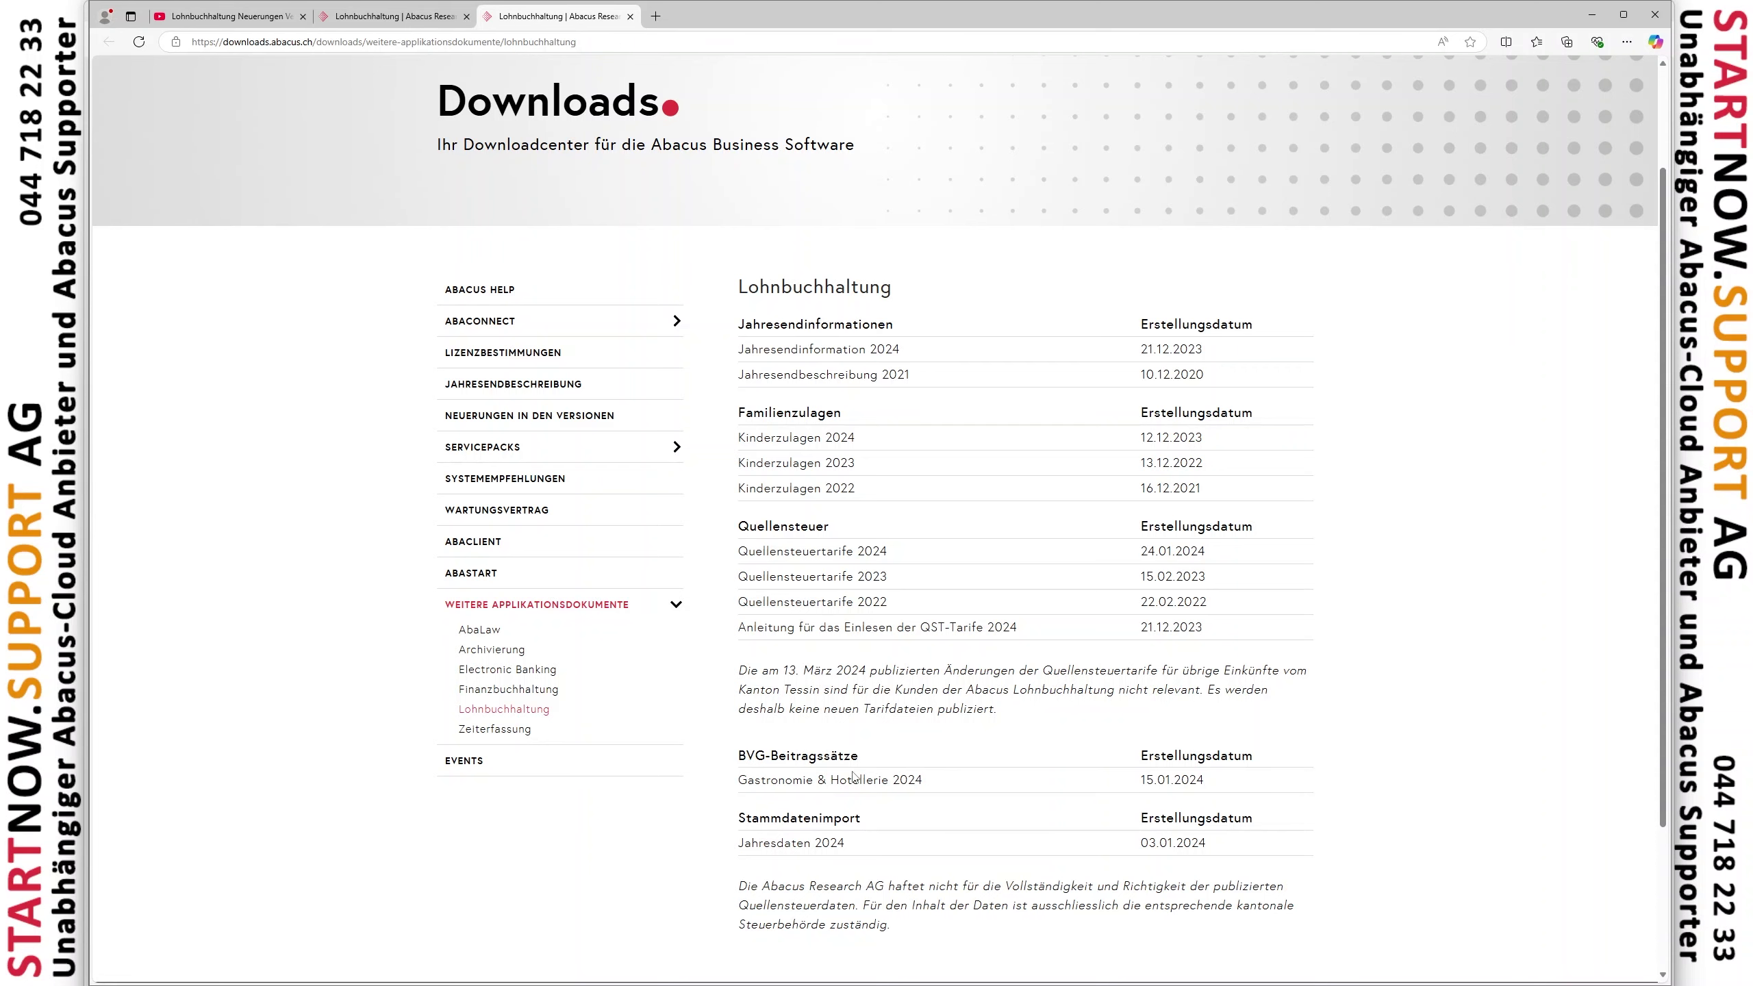
{"action": "left_click", "coordinate": [1590, 15]}
{"action": "left_click", "coordinate": [1591, 14]}
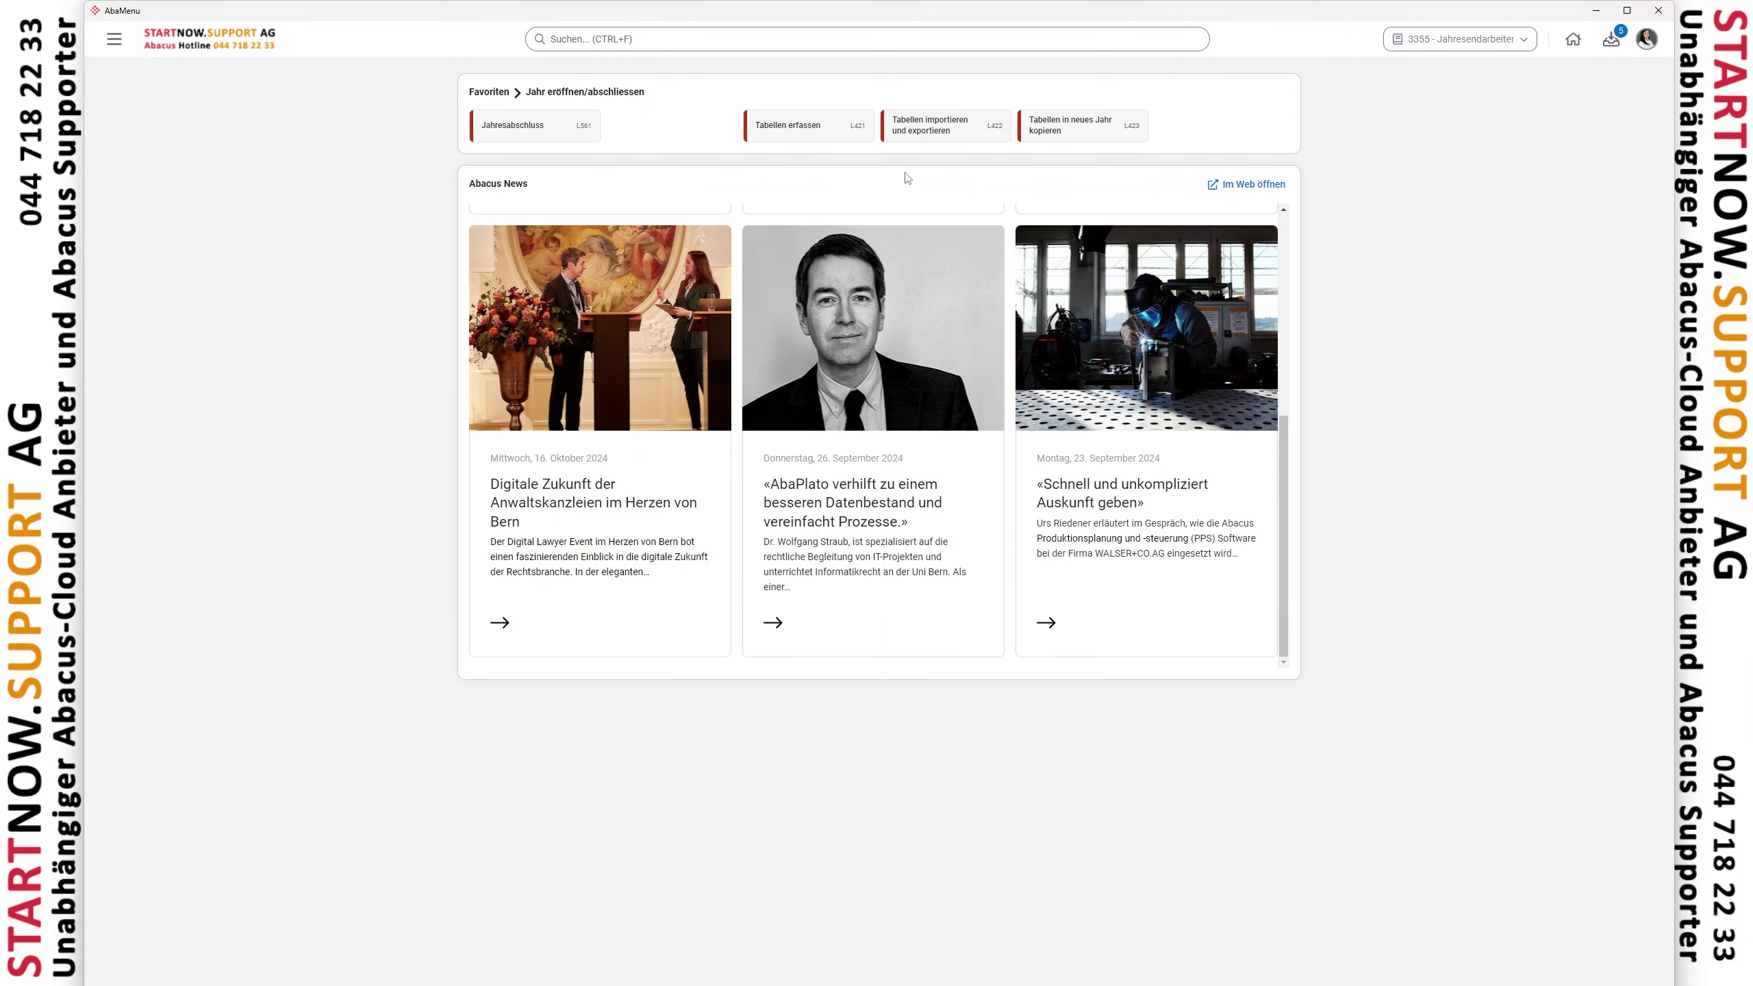
Step: Try Aktueller Mandant as the scope for the table import, set it back to Alle Mandanten and leave the program
{"action": "left_click", "coordinate": [935, 142]}
{"action": "left_click", "coordinate": [116, 119]}
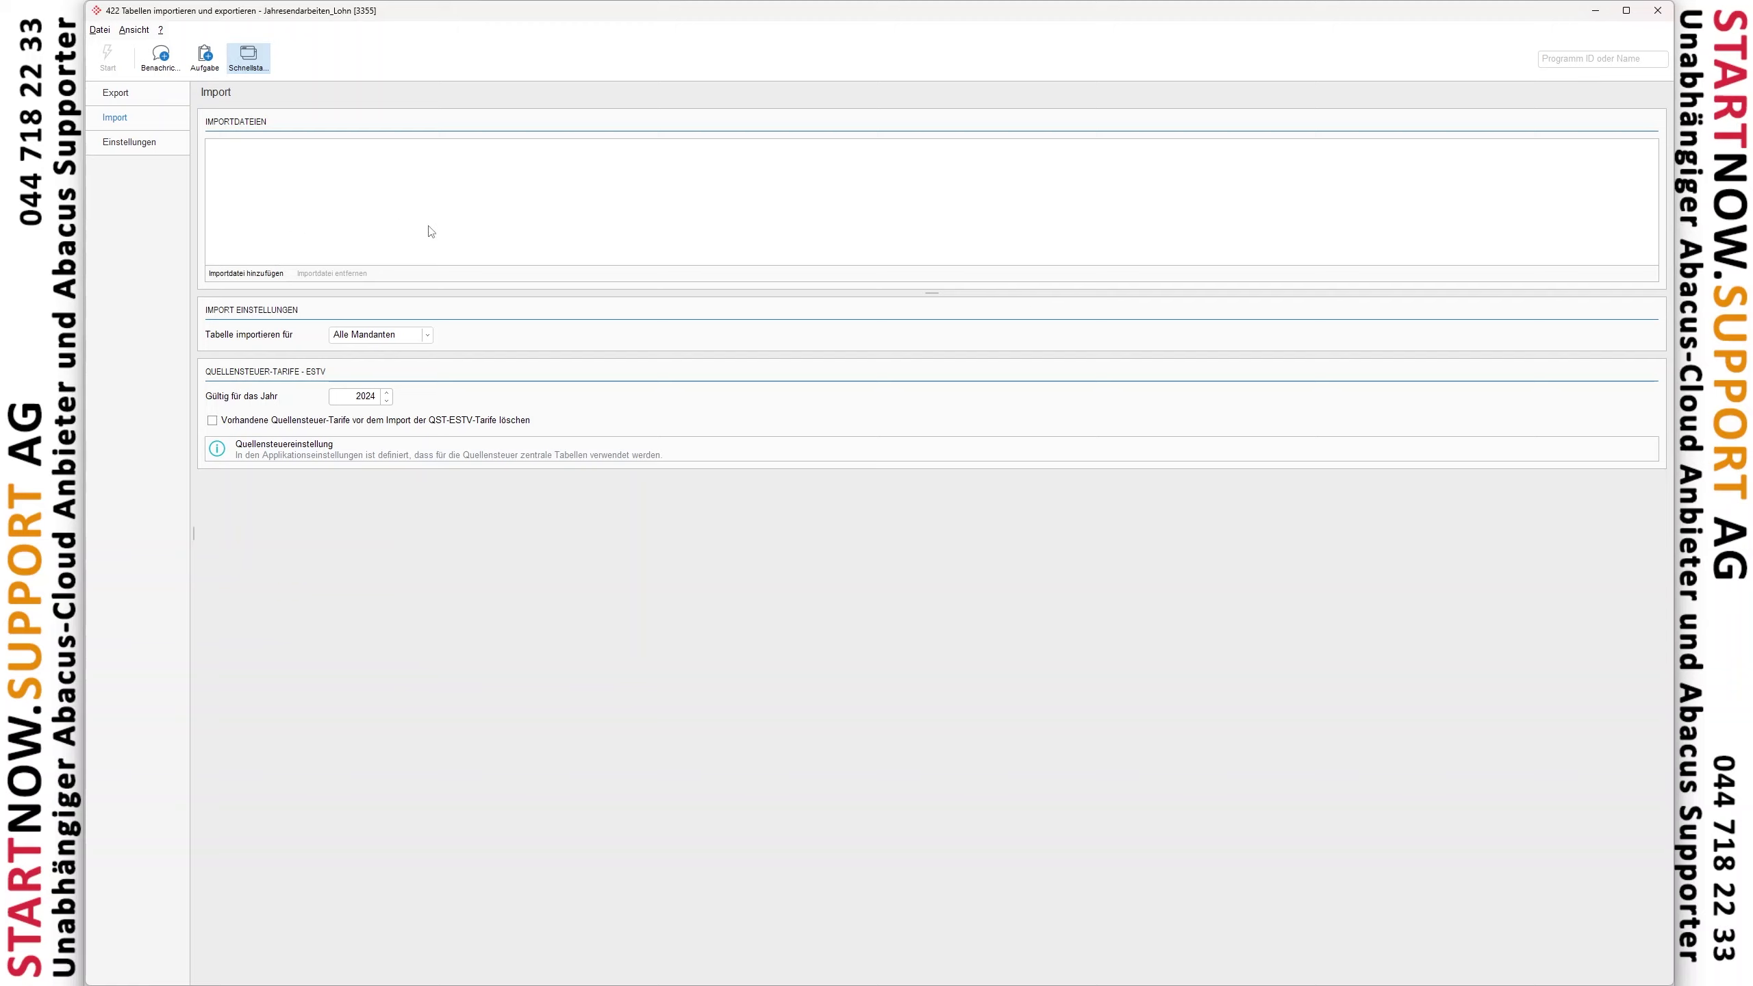
{"action": "left_click", "coordinate": [392, 341]}
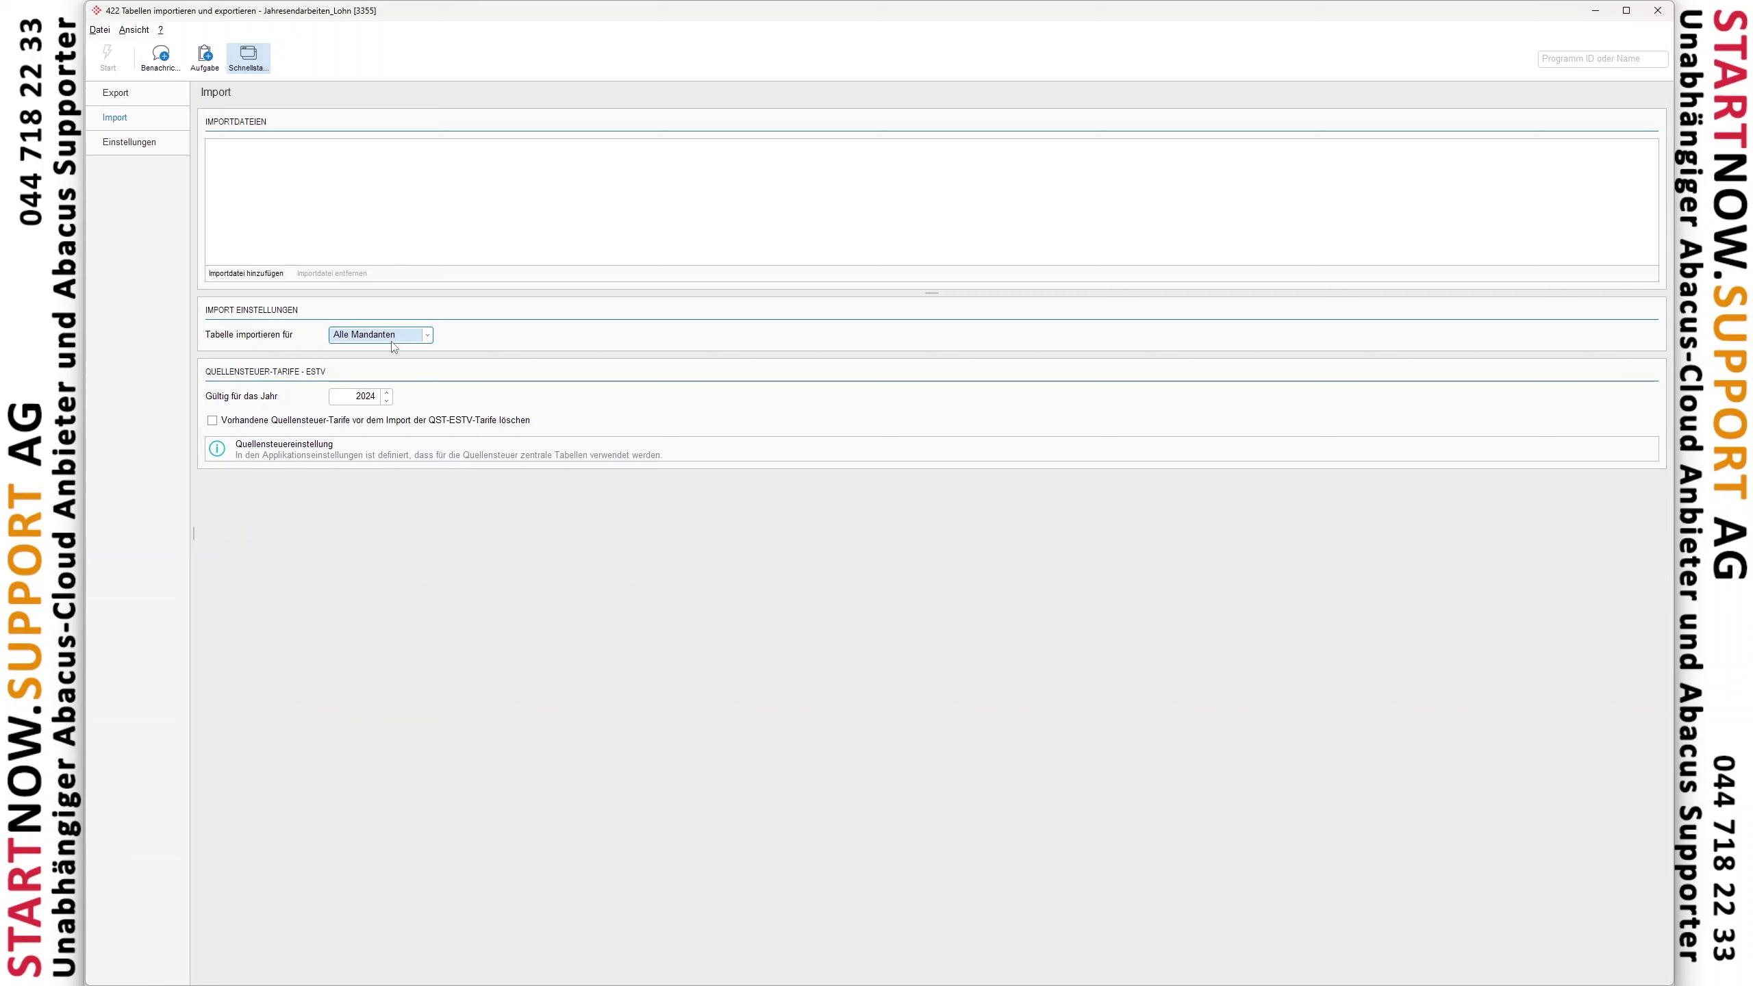
{"action": "left_click", "coordinate": [393, 342]}
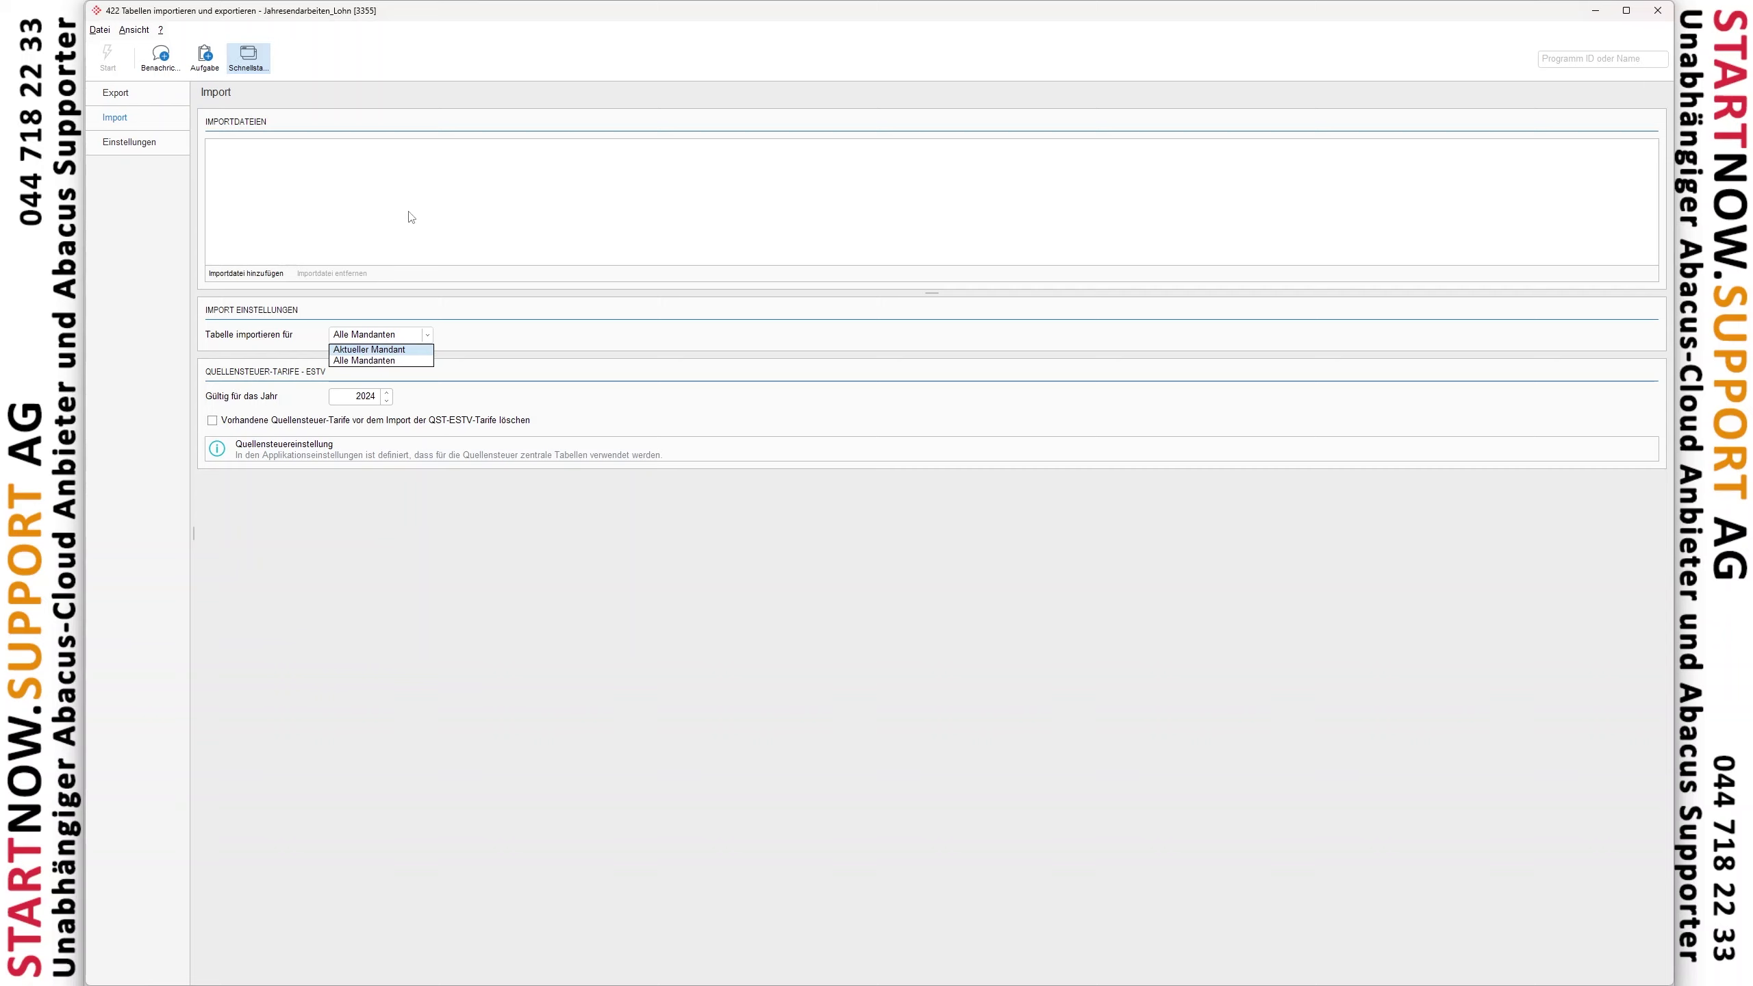
{"action": "left_click", "coordinate": [341, 351]}
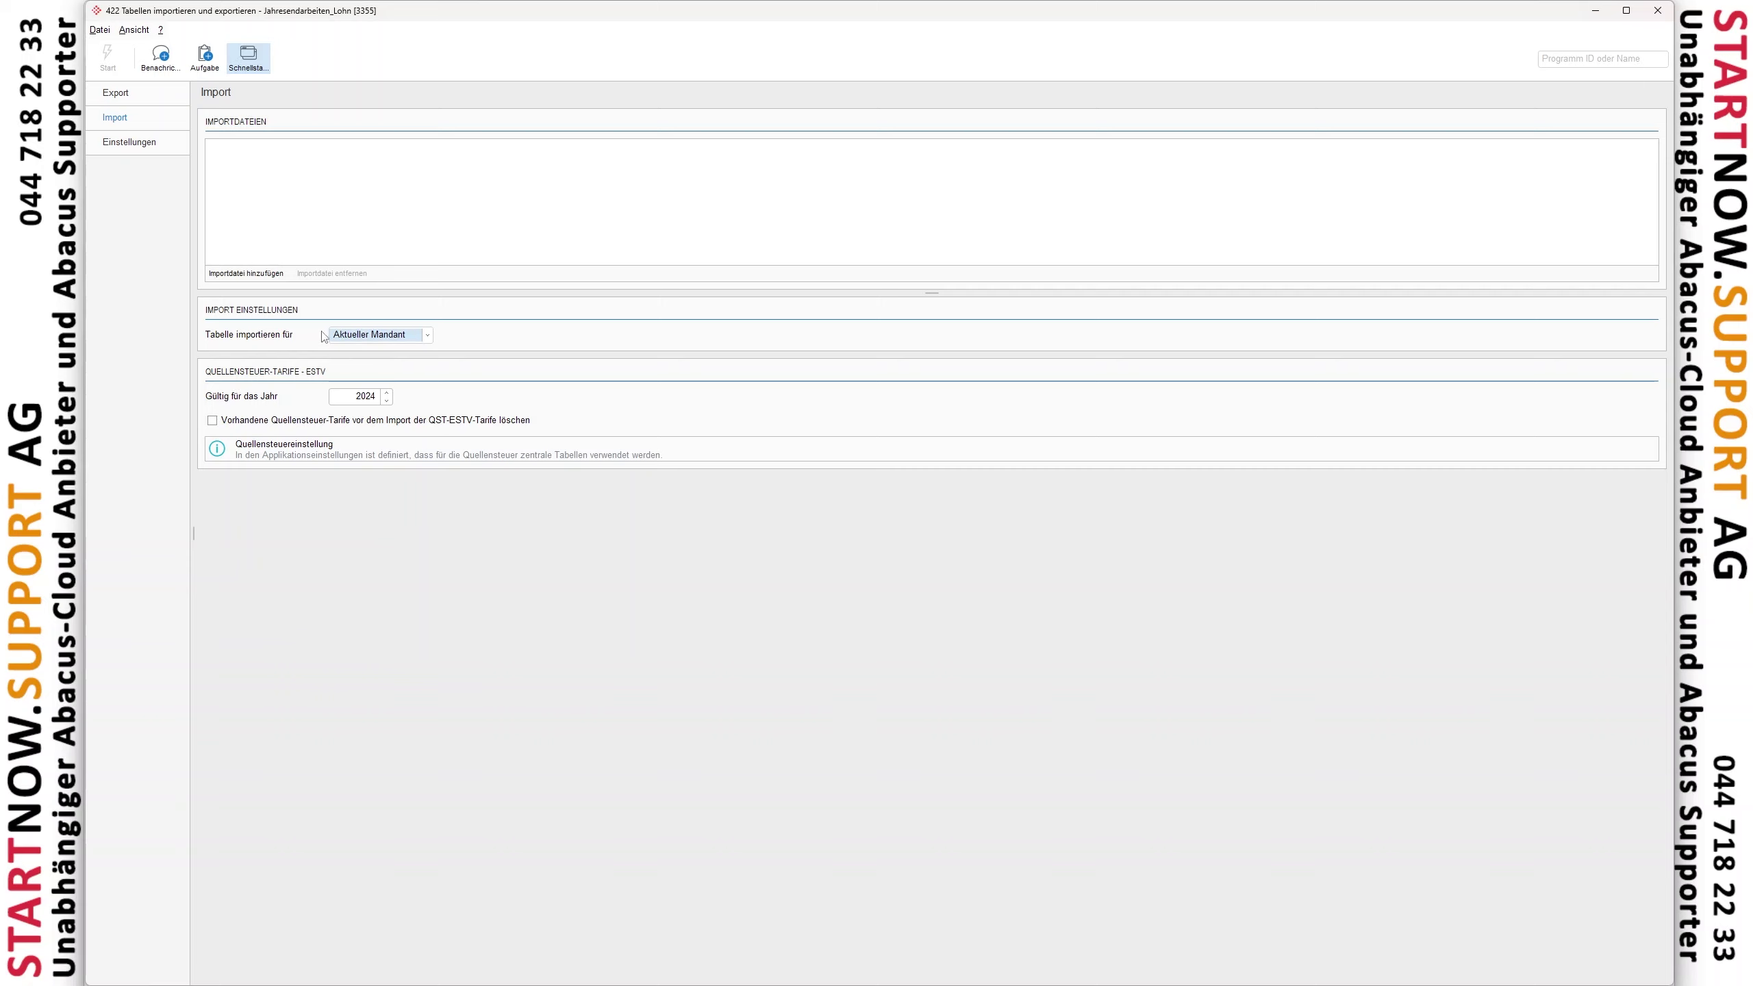
{"action": "left_click", "coordinate": [376, 334]}
{"action": "left_click", "coordinate": [386, 361]}
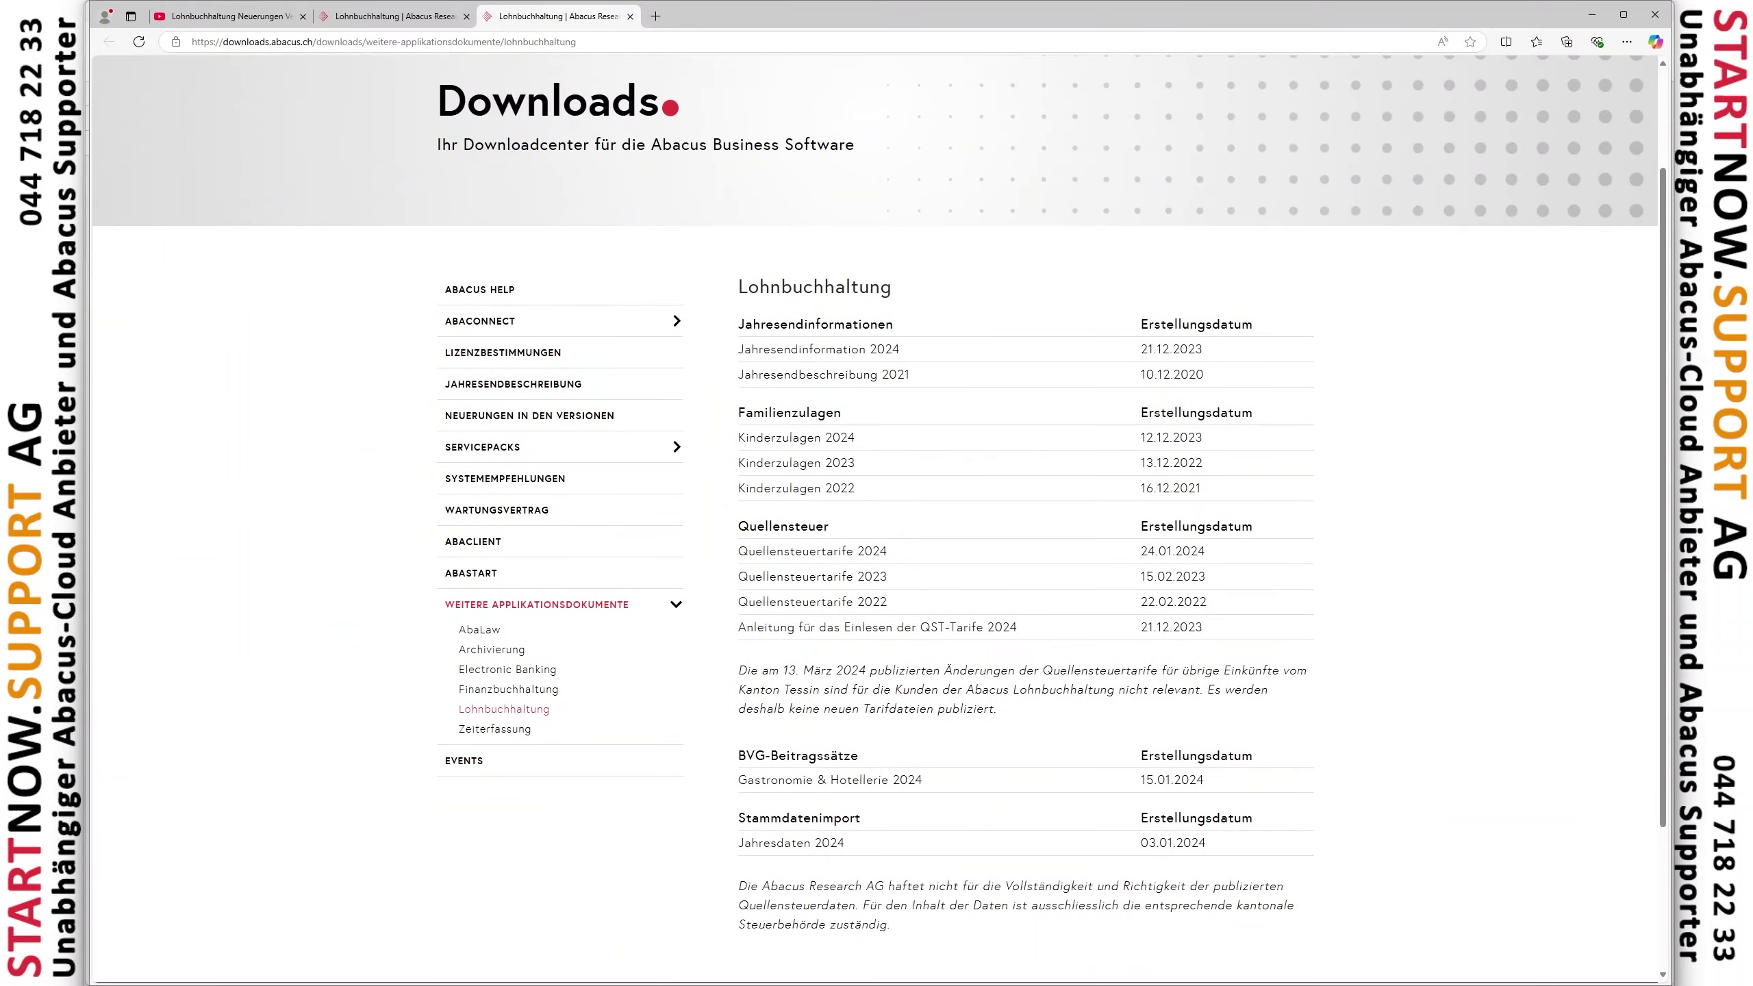
{"action": "left_click", "coordinate": [1601, 15]}
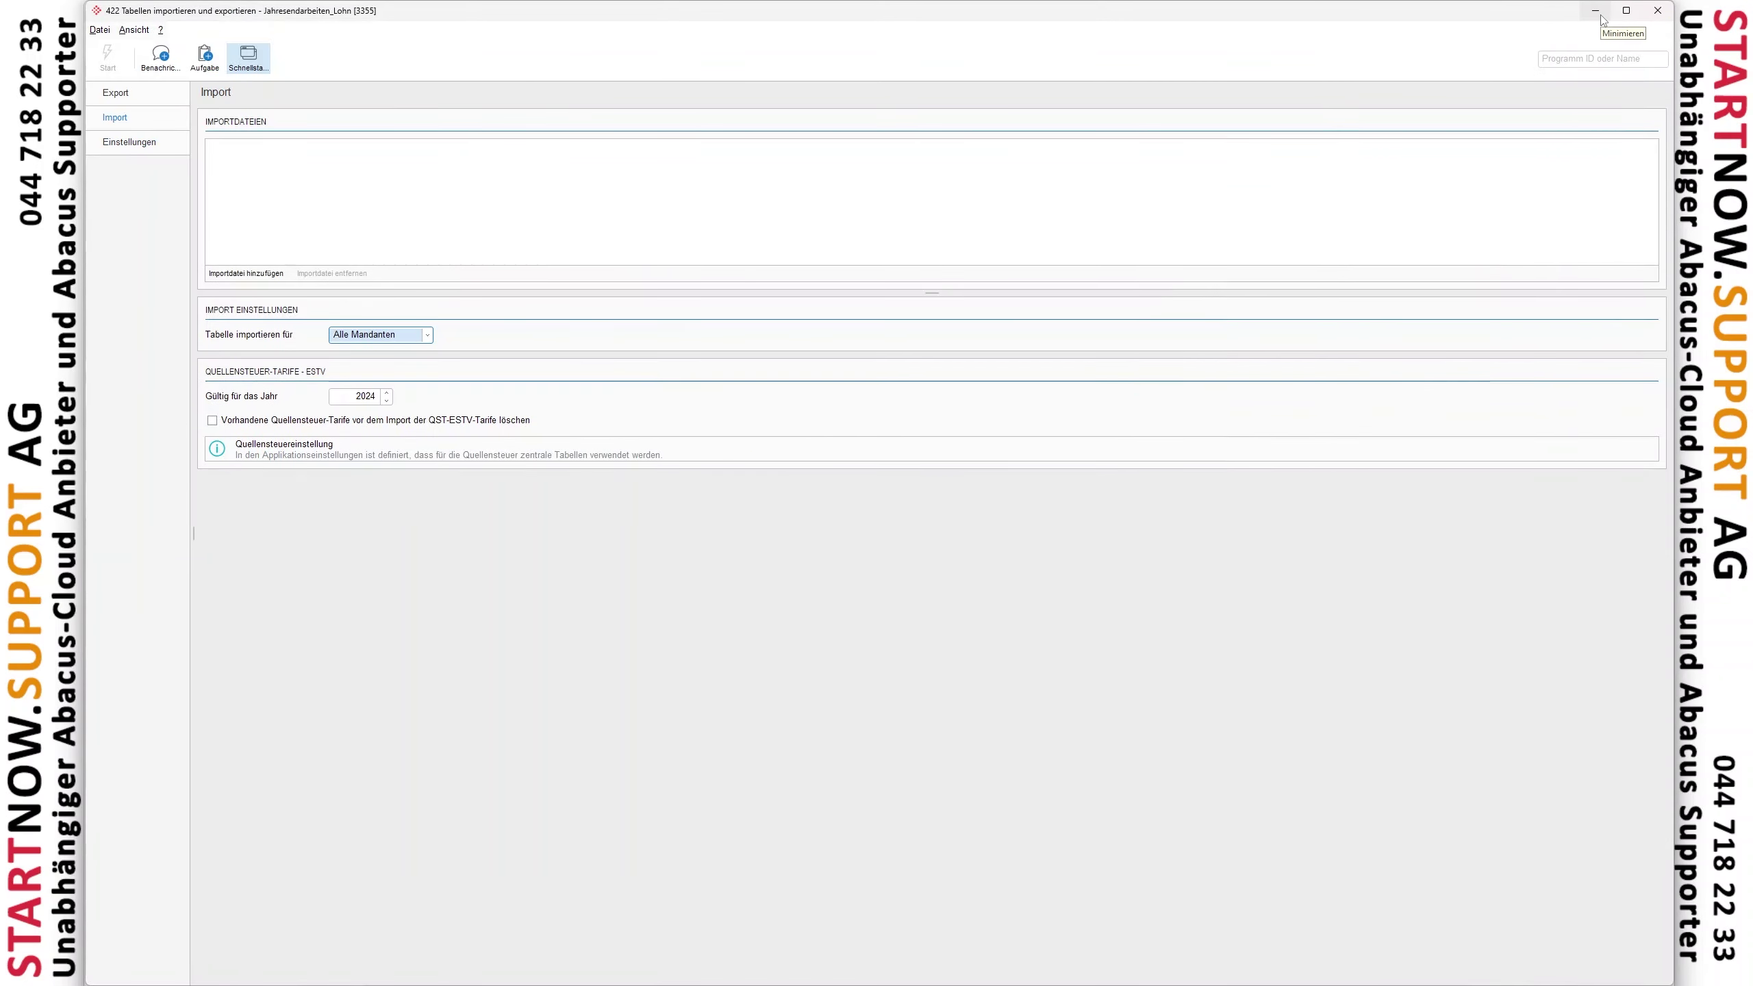
{"action": "left_click", "coordinate": [1599, 13]}
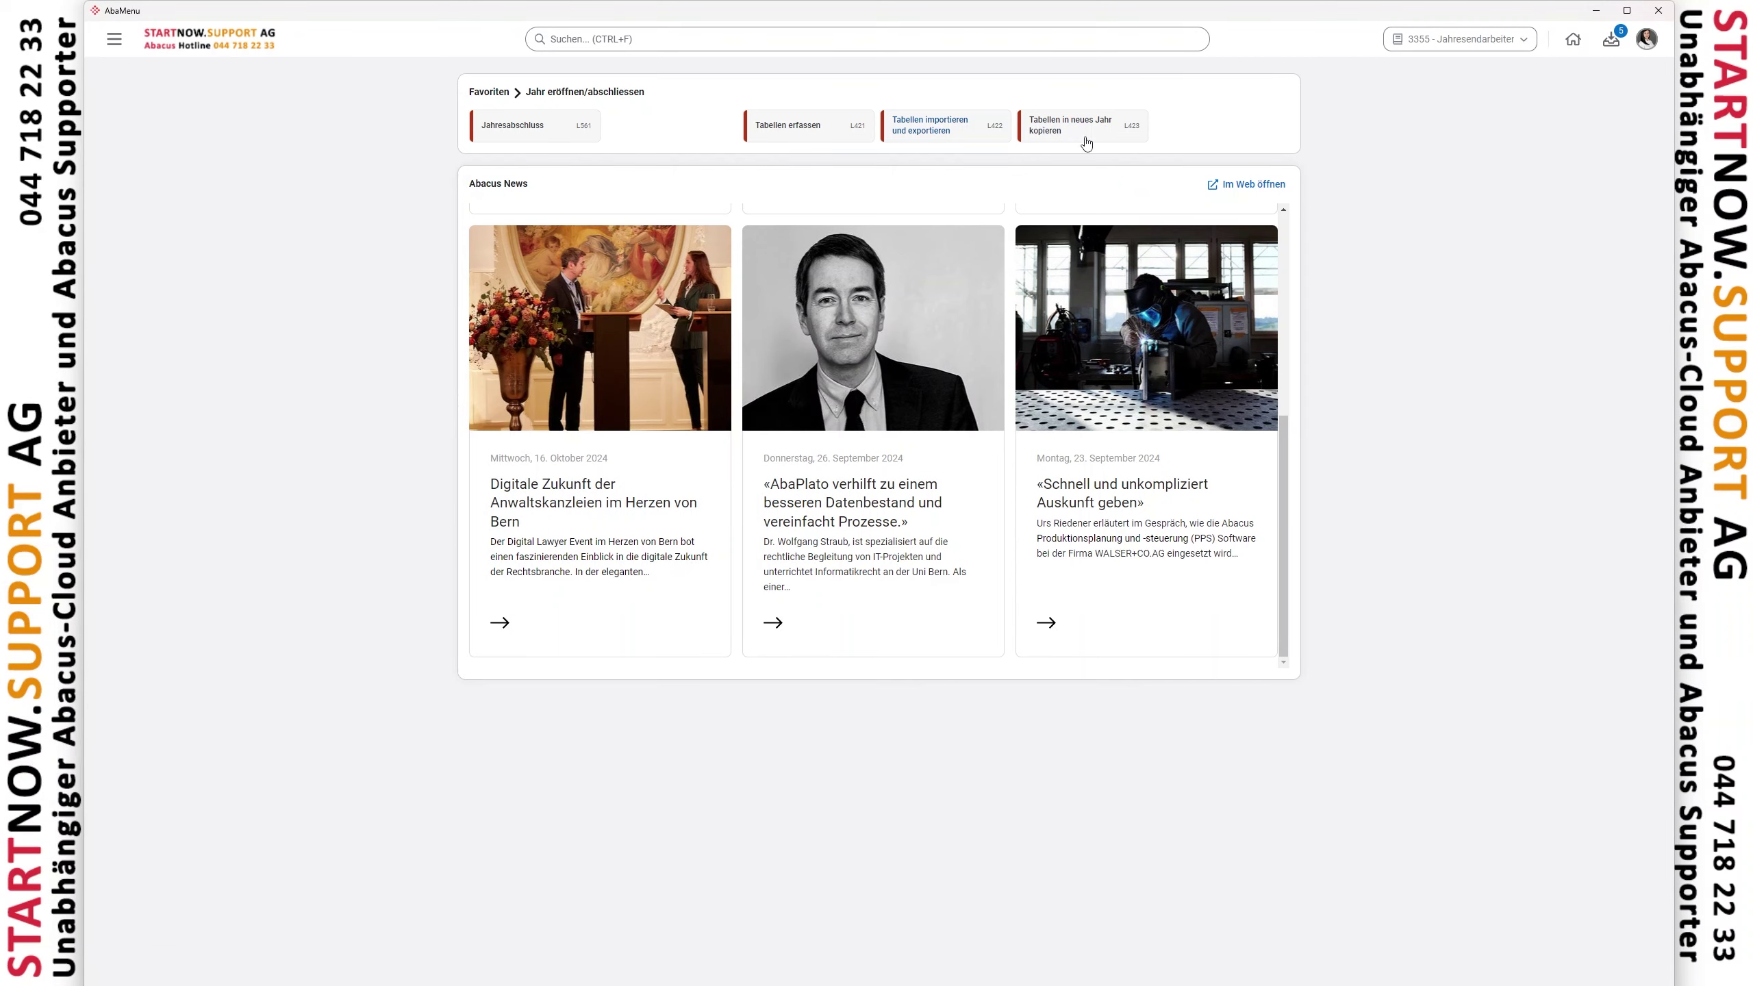
Step: Open Tabellen erfassen and review the Alle Mandanten tables, including Altersgrenze Kinderzulagen, Kinderzulagen, Ausbildungszulagen and BVG-Beitragssätze Gastronomie
{"action": "left_click", "coordinate": [774, 141]}
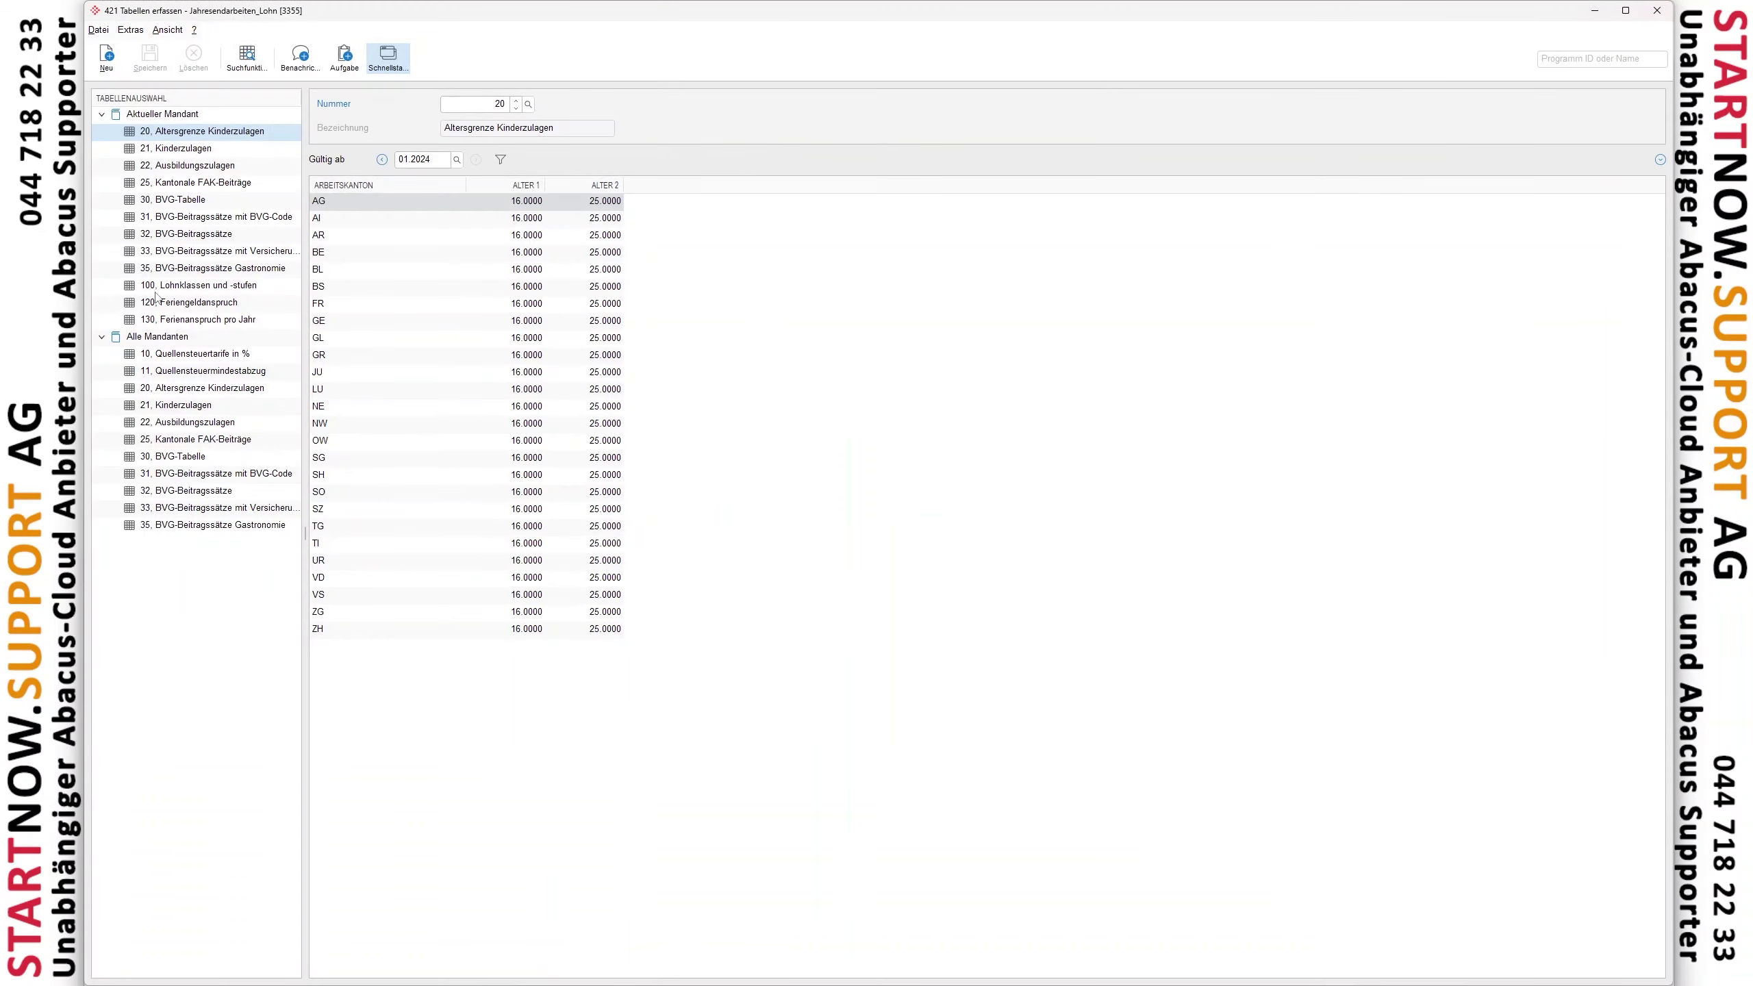
{"action": "left_click", "coordinate": [149, 337]}
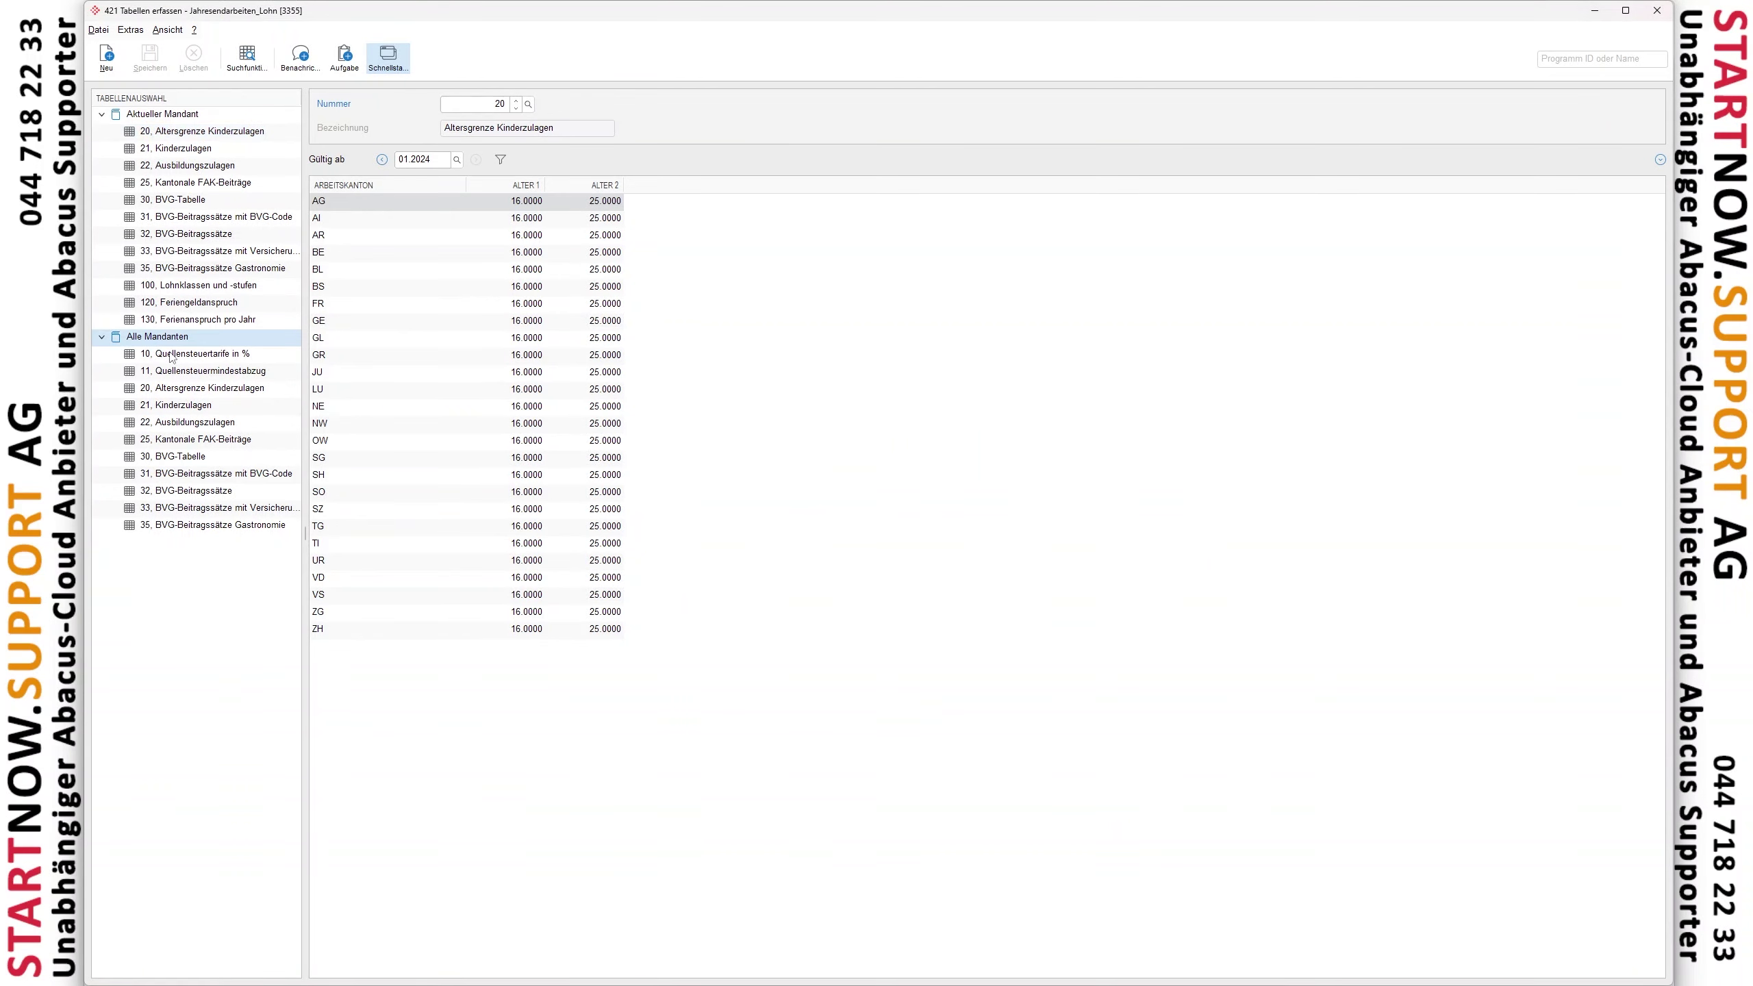
{"action": "left_click", "coordinate": [173, 356]}
{"action": "left_click", "coordinate": [185, 374]}
{"action": "left_click", "coordinate": [184, 387]}
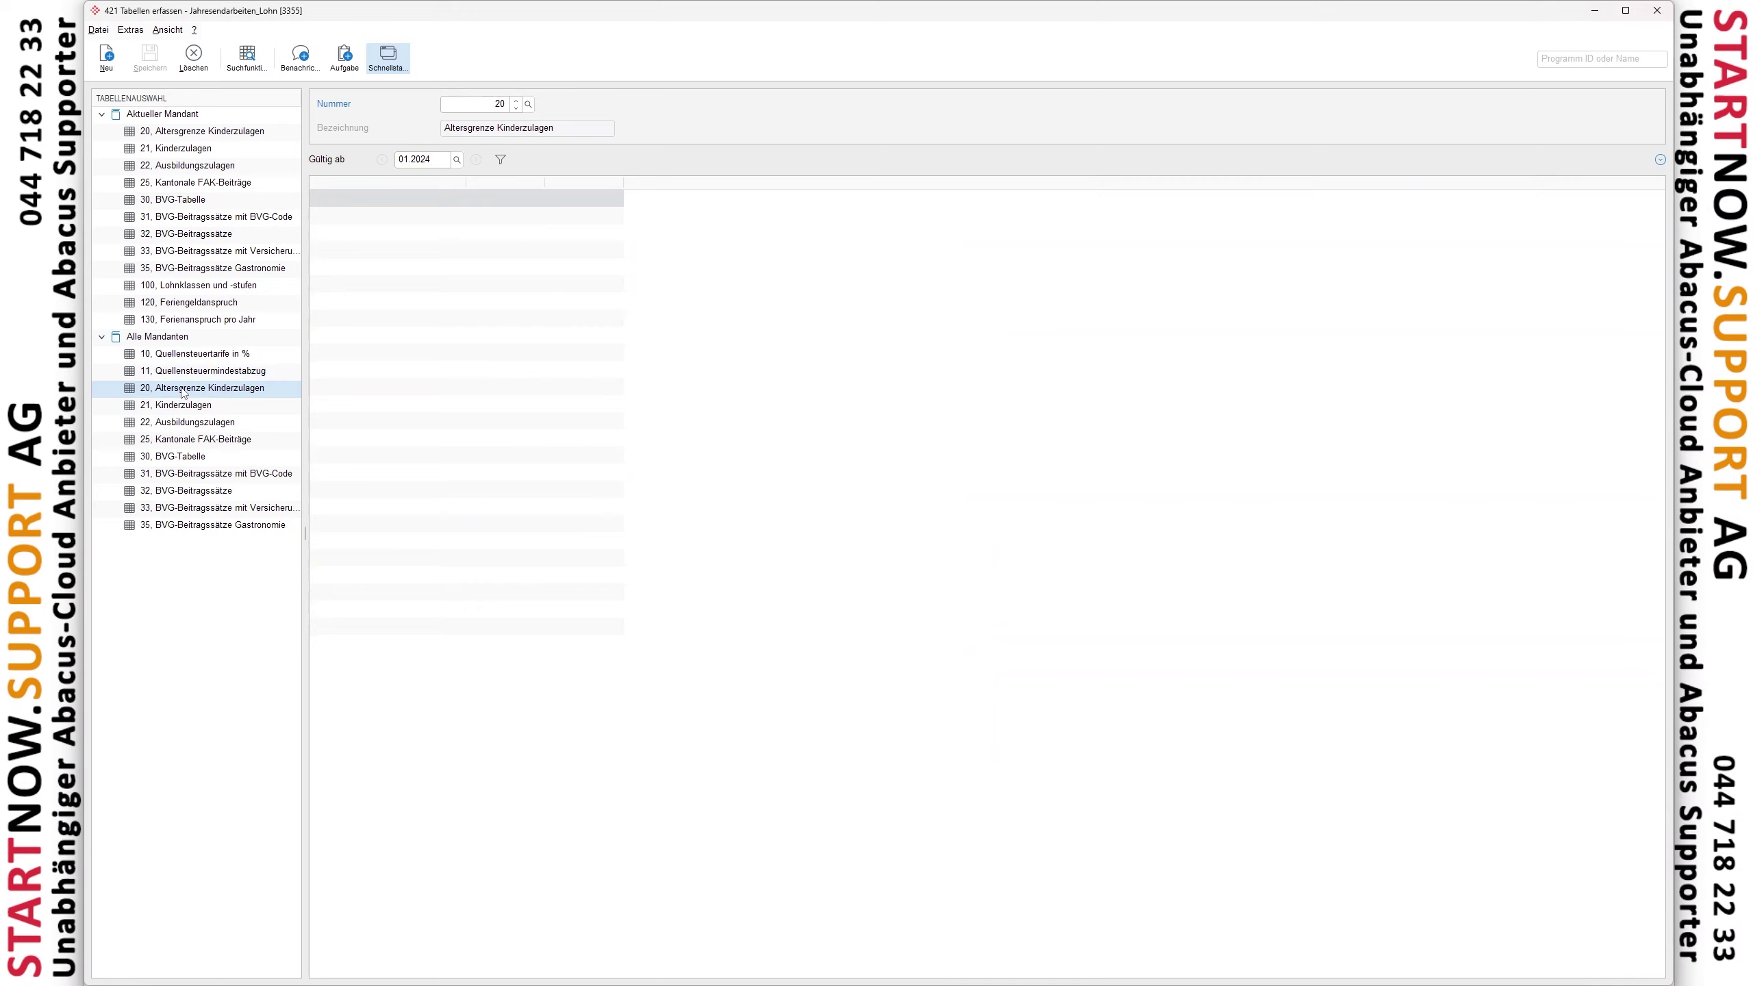
{"action": "left_click", "coordinate": [185, 409]}
{"action": "left_click", "coordinate": [190, 423]}
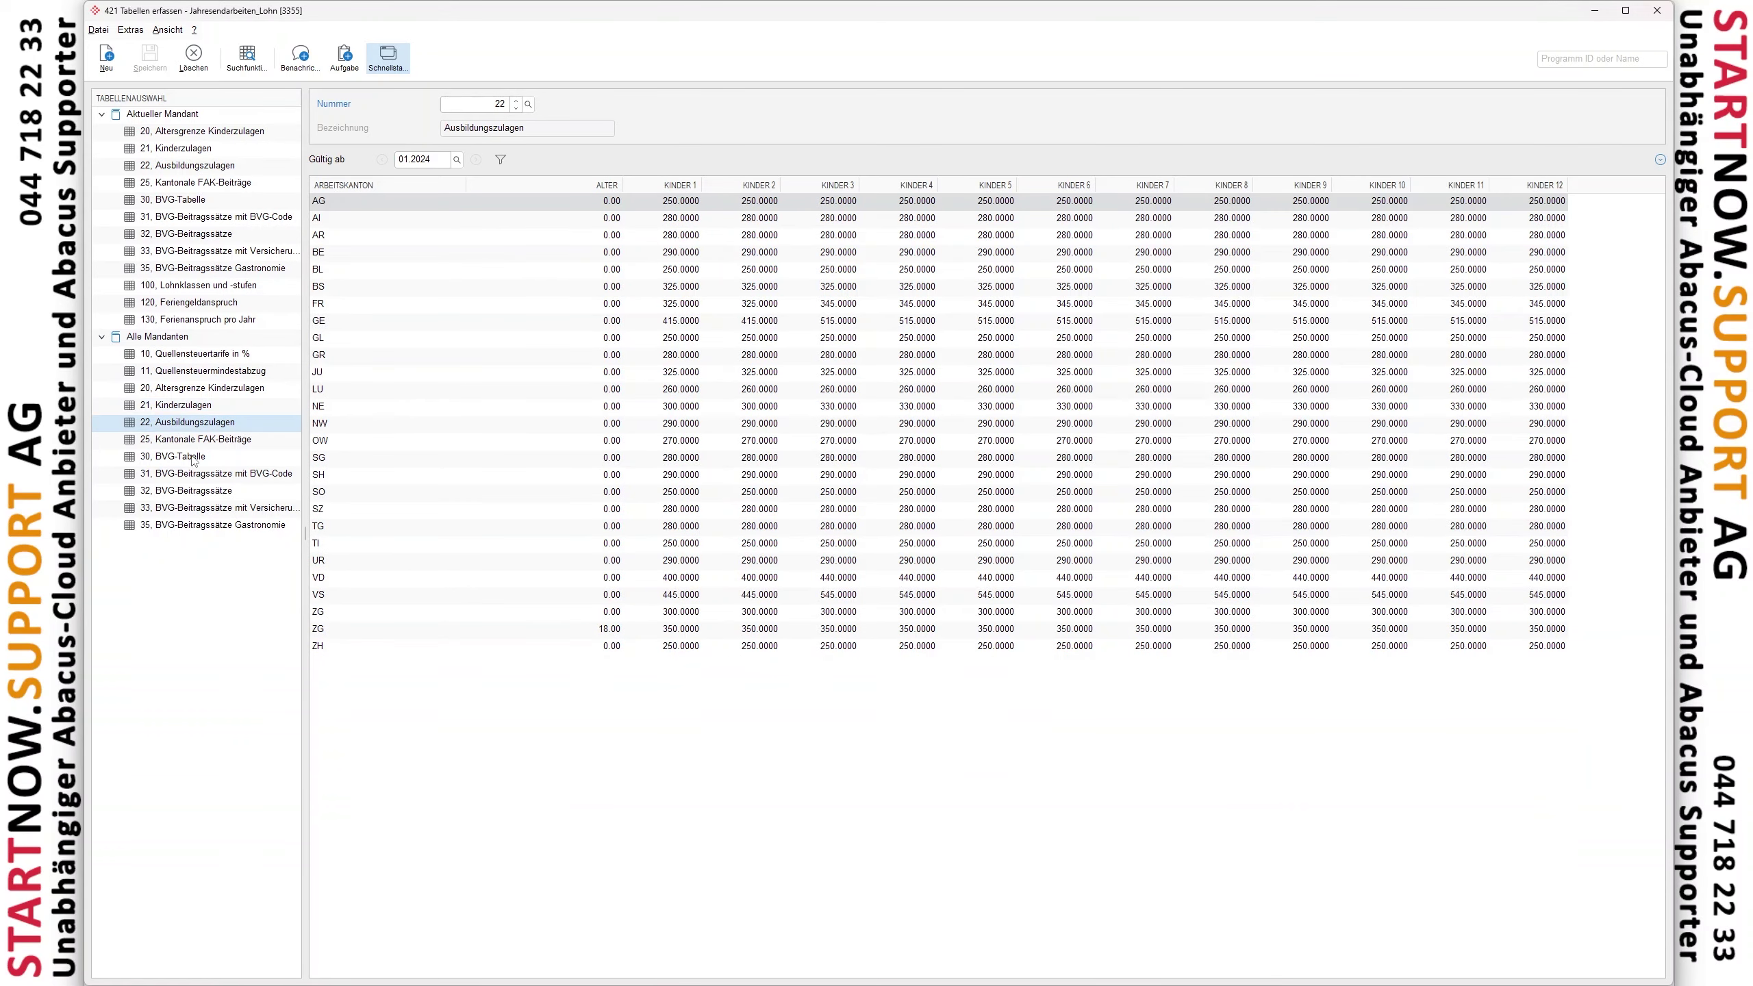
{"action": "left_click", "coordinate": [196, 440]}
{"action": "left_click", "coordinate": [193, 427]}
{"action": "left_click", "coordinate": [190, 411]}
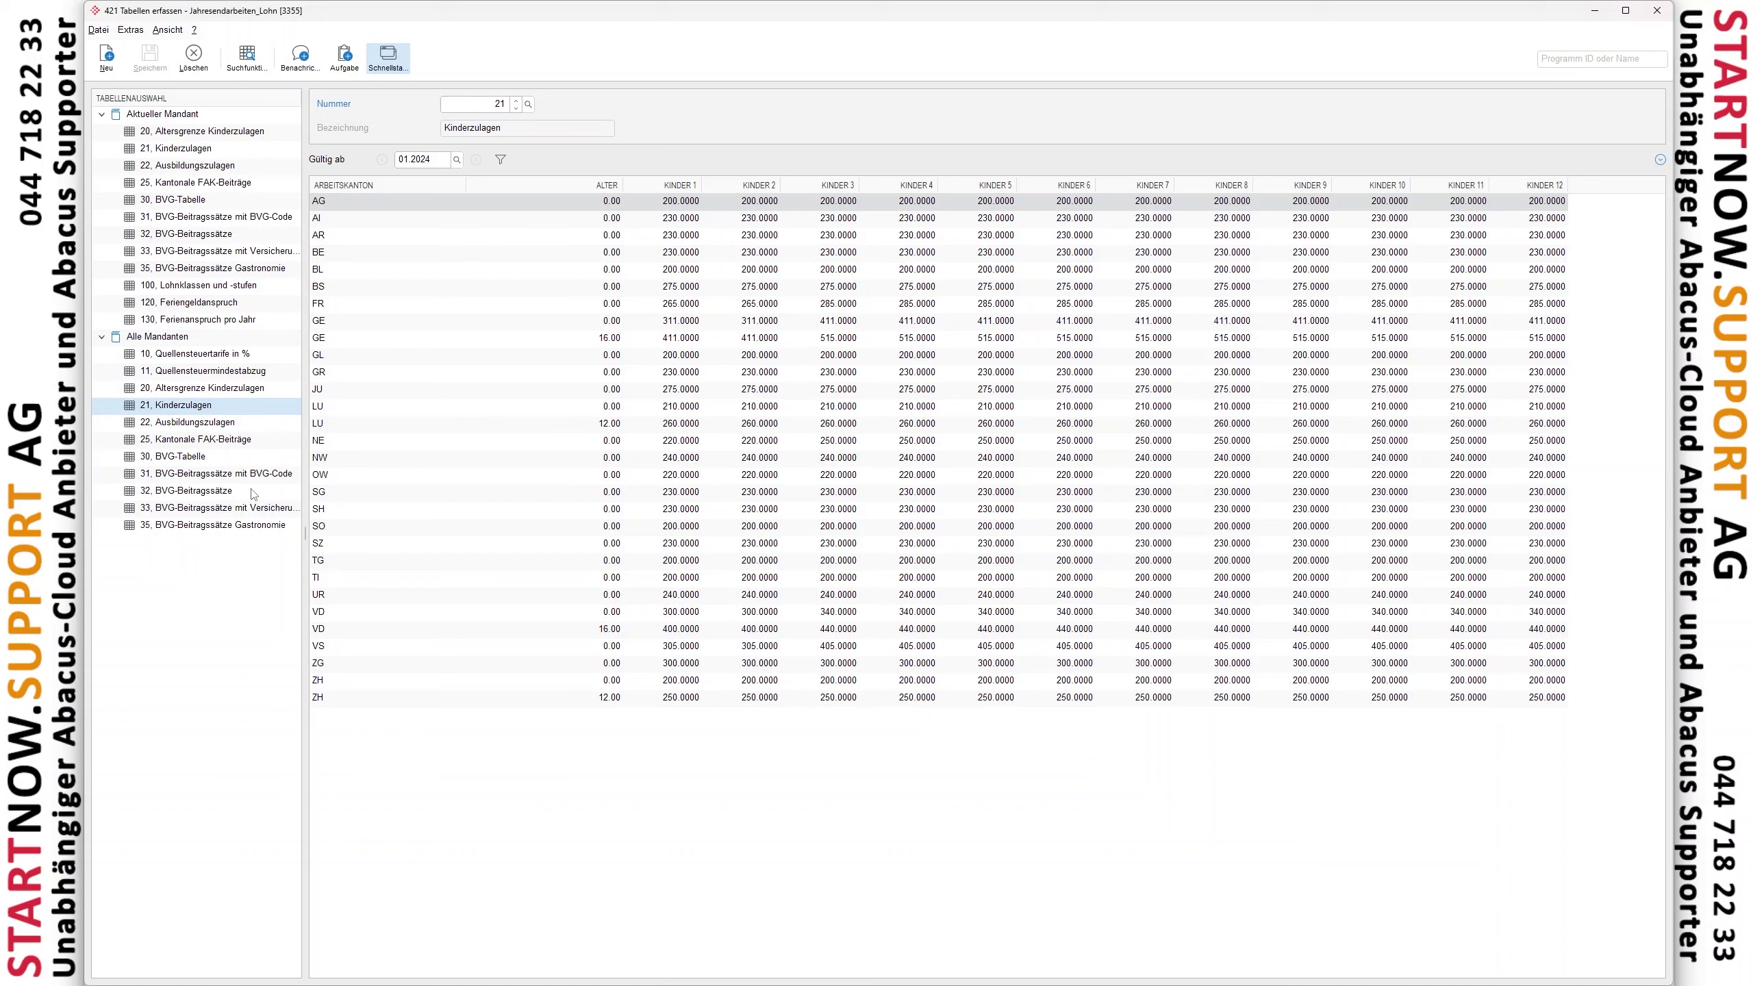
{"action": "left_click", "coordinate": [228, 532]}
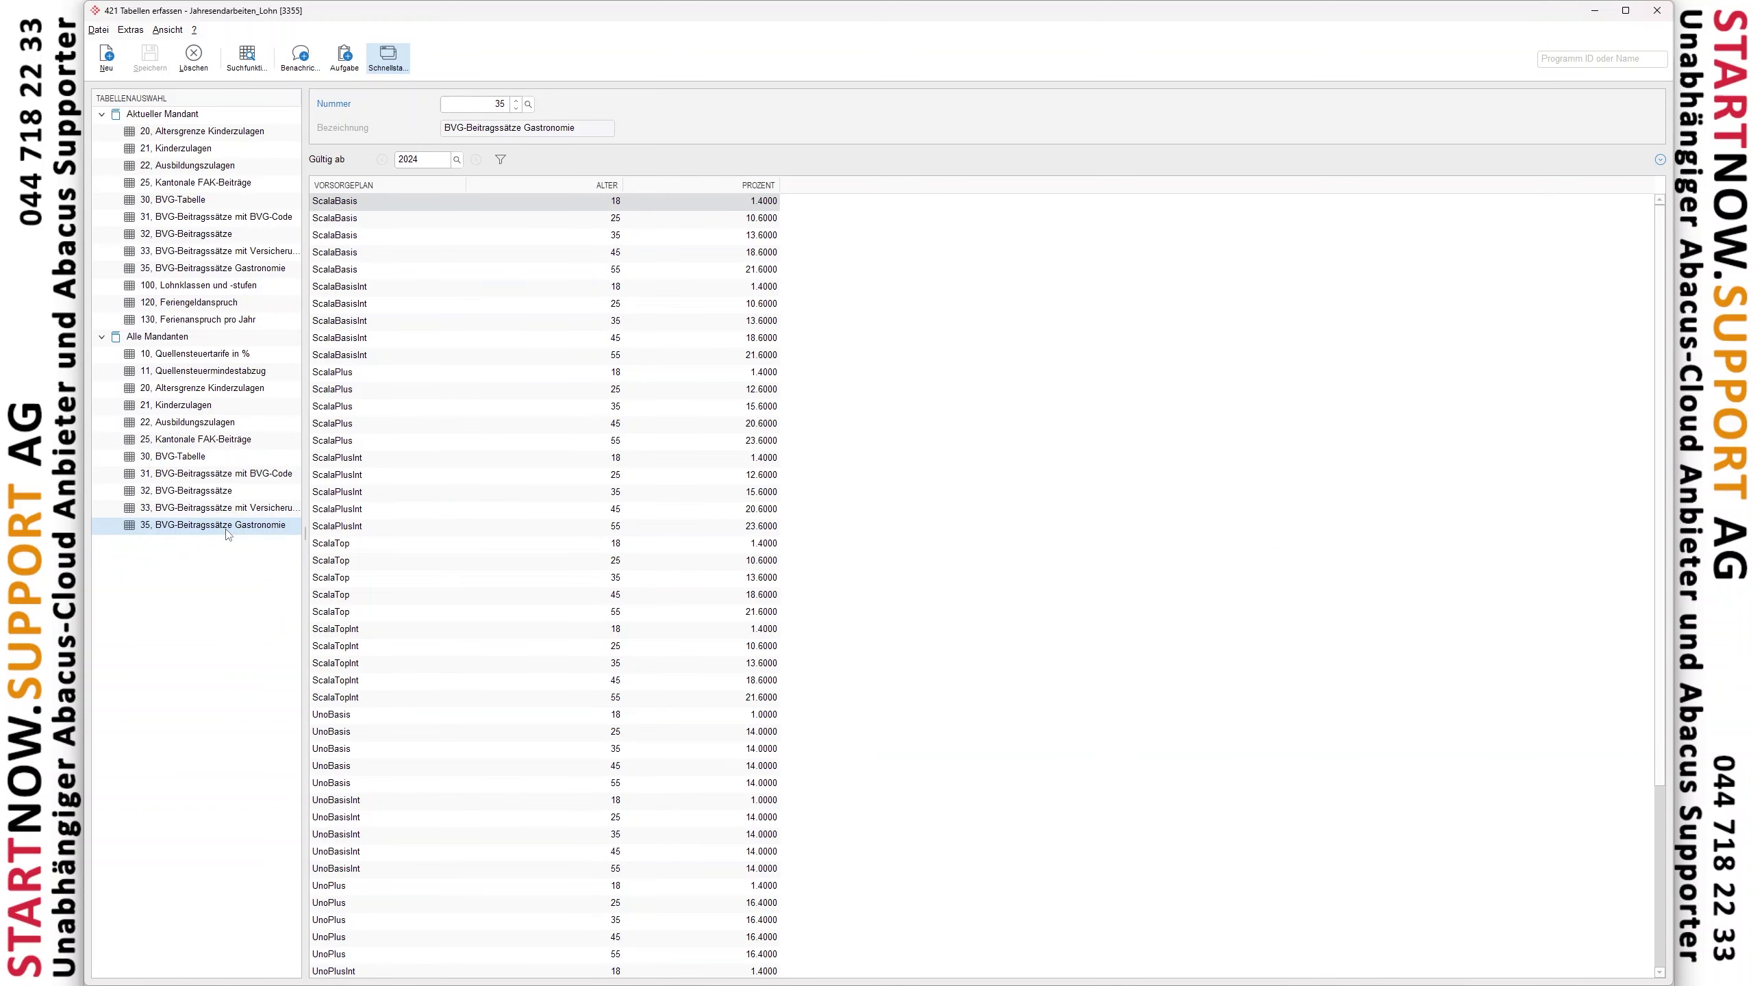
Step: Review the Aktueller Mandant tables Altersgrenze Kinderzulagen, BVG-Beitragssätze mit Versicherung and Lohnklassen und -stufen, and close the program
{"action": "left_click", "coordinate": [195, 135]}
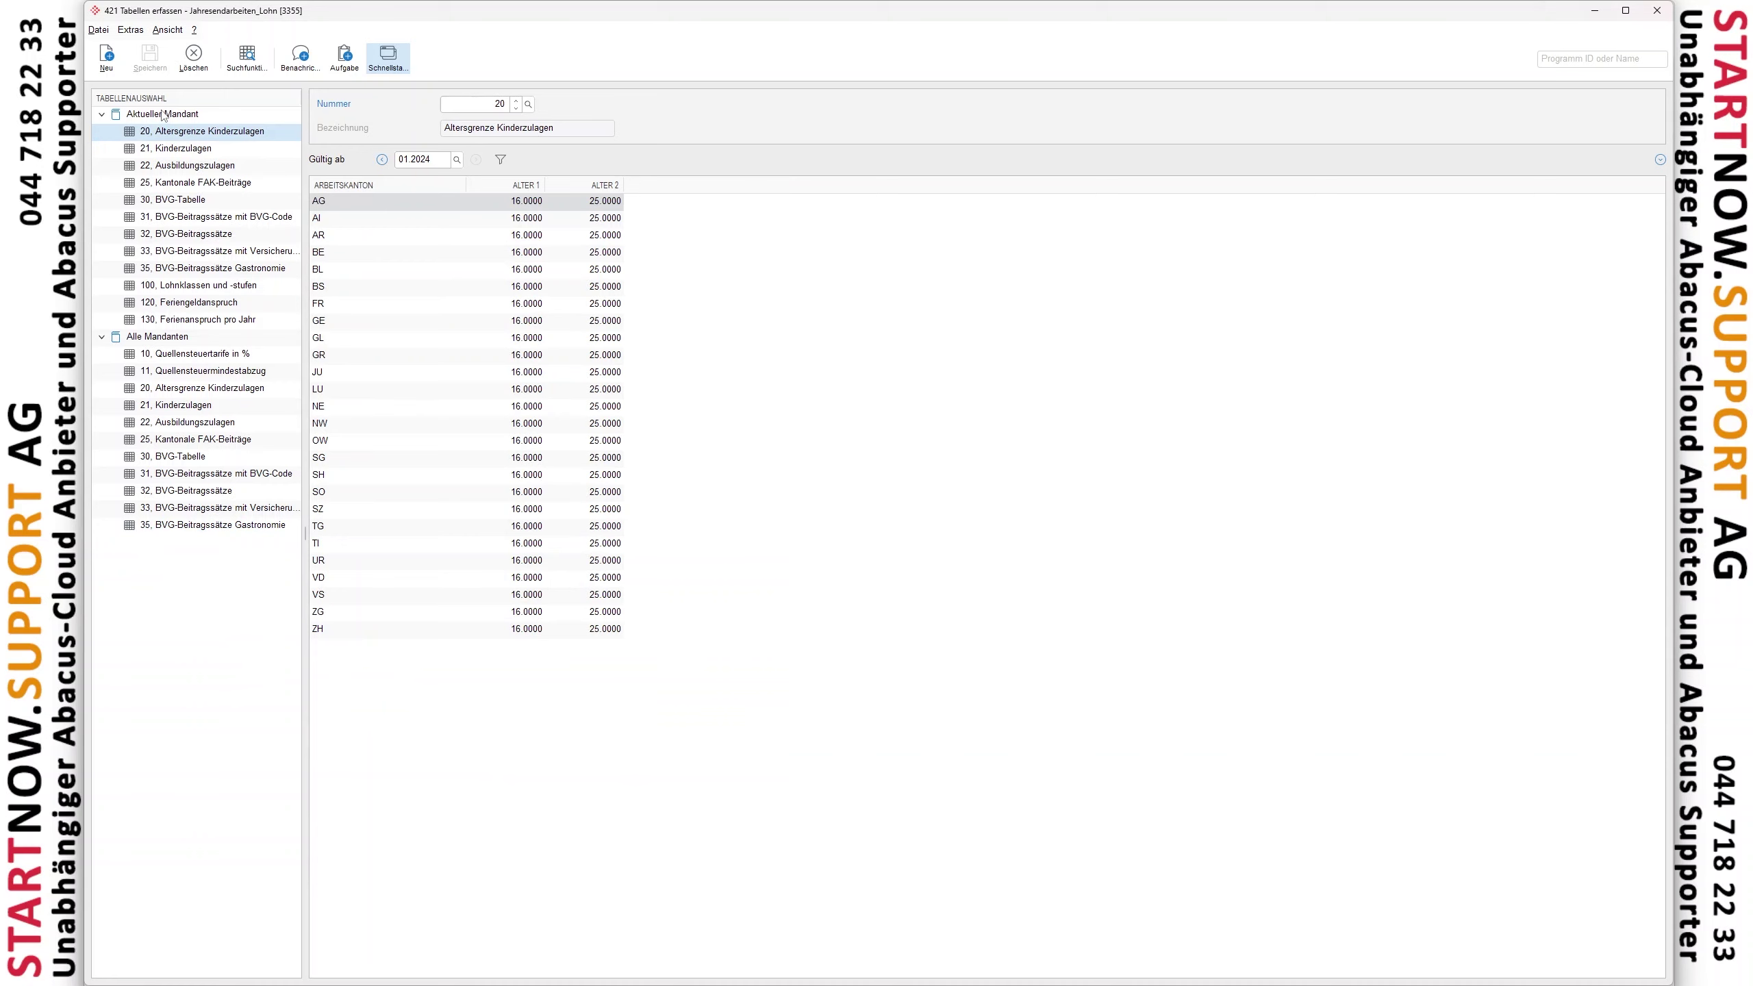
{"action": "left_click", "coordinate": [195, 252]}
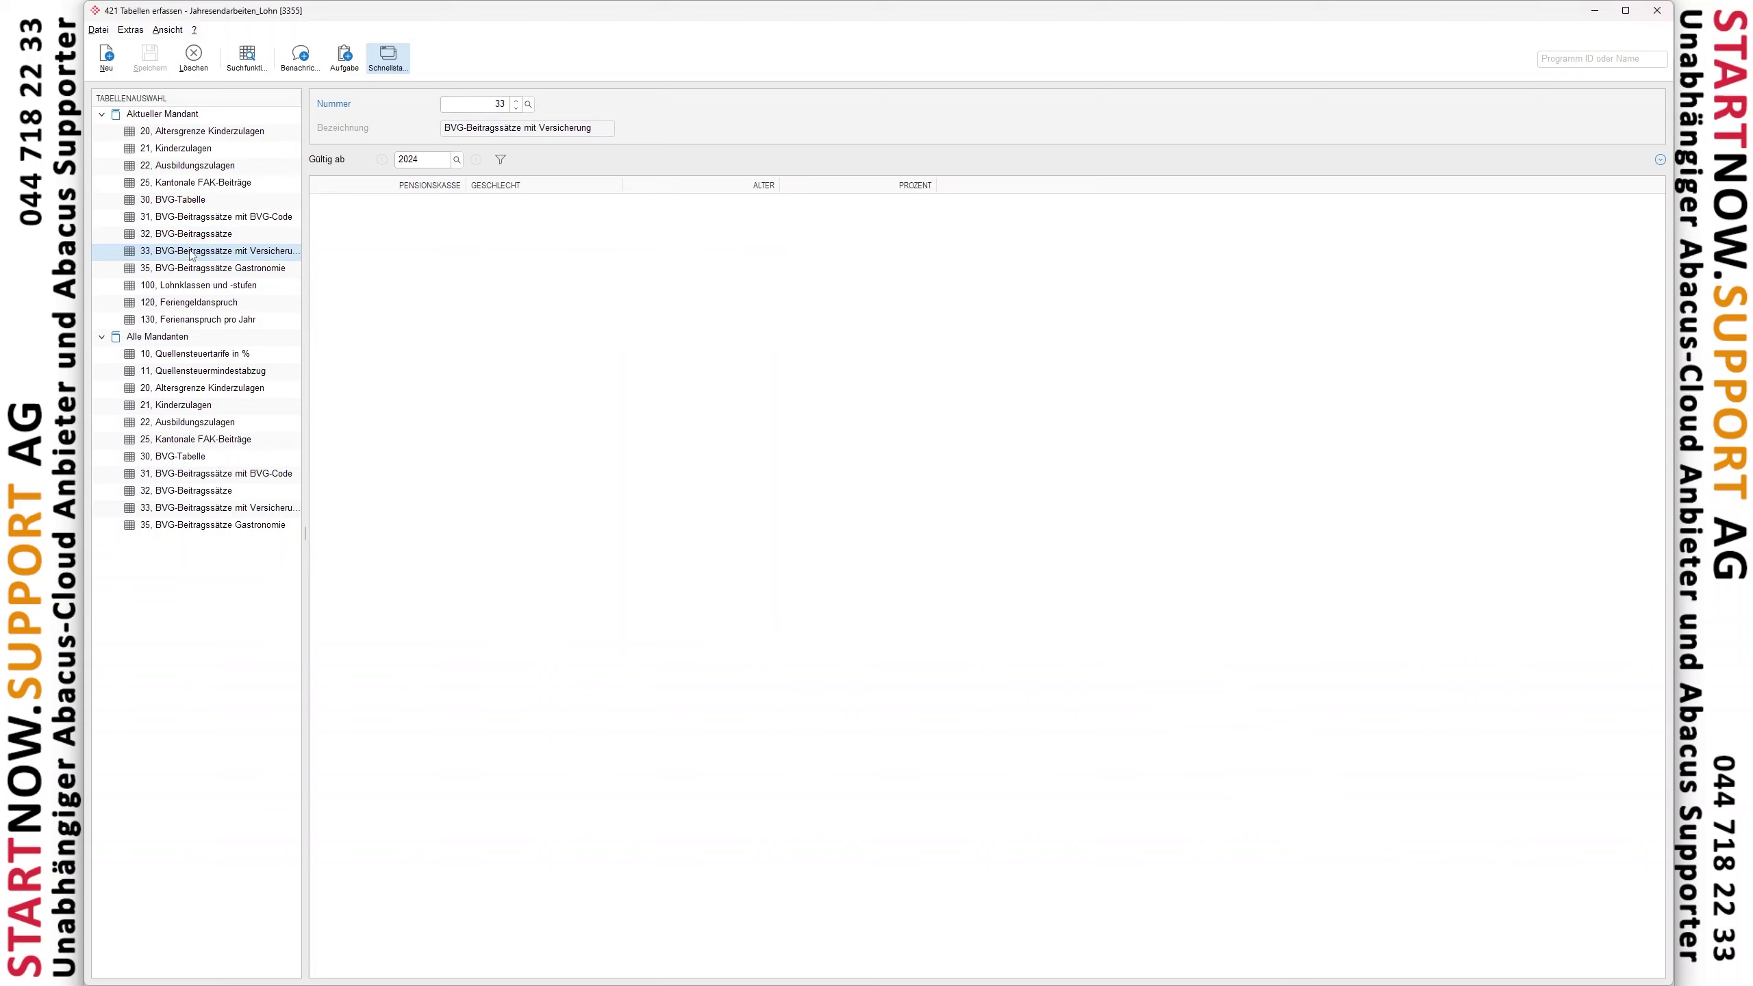
{"action": "left_click", "coordinate": [213, 287]}
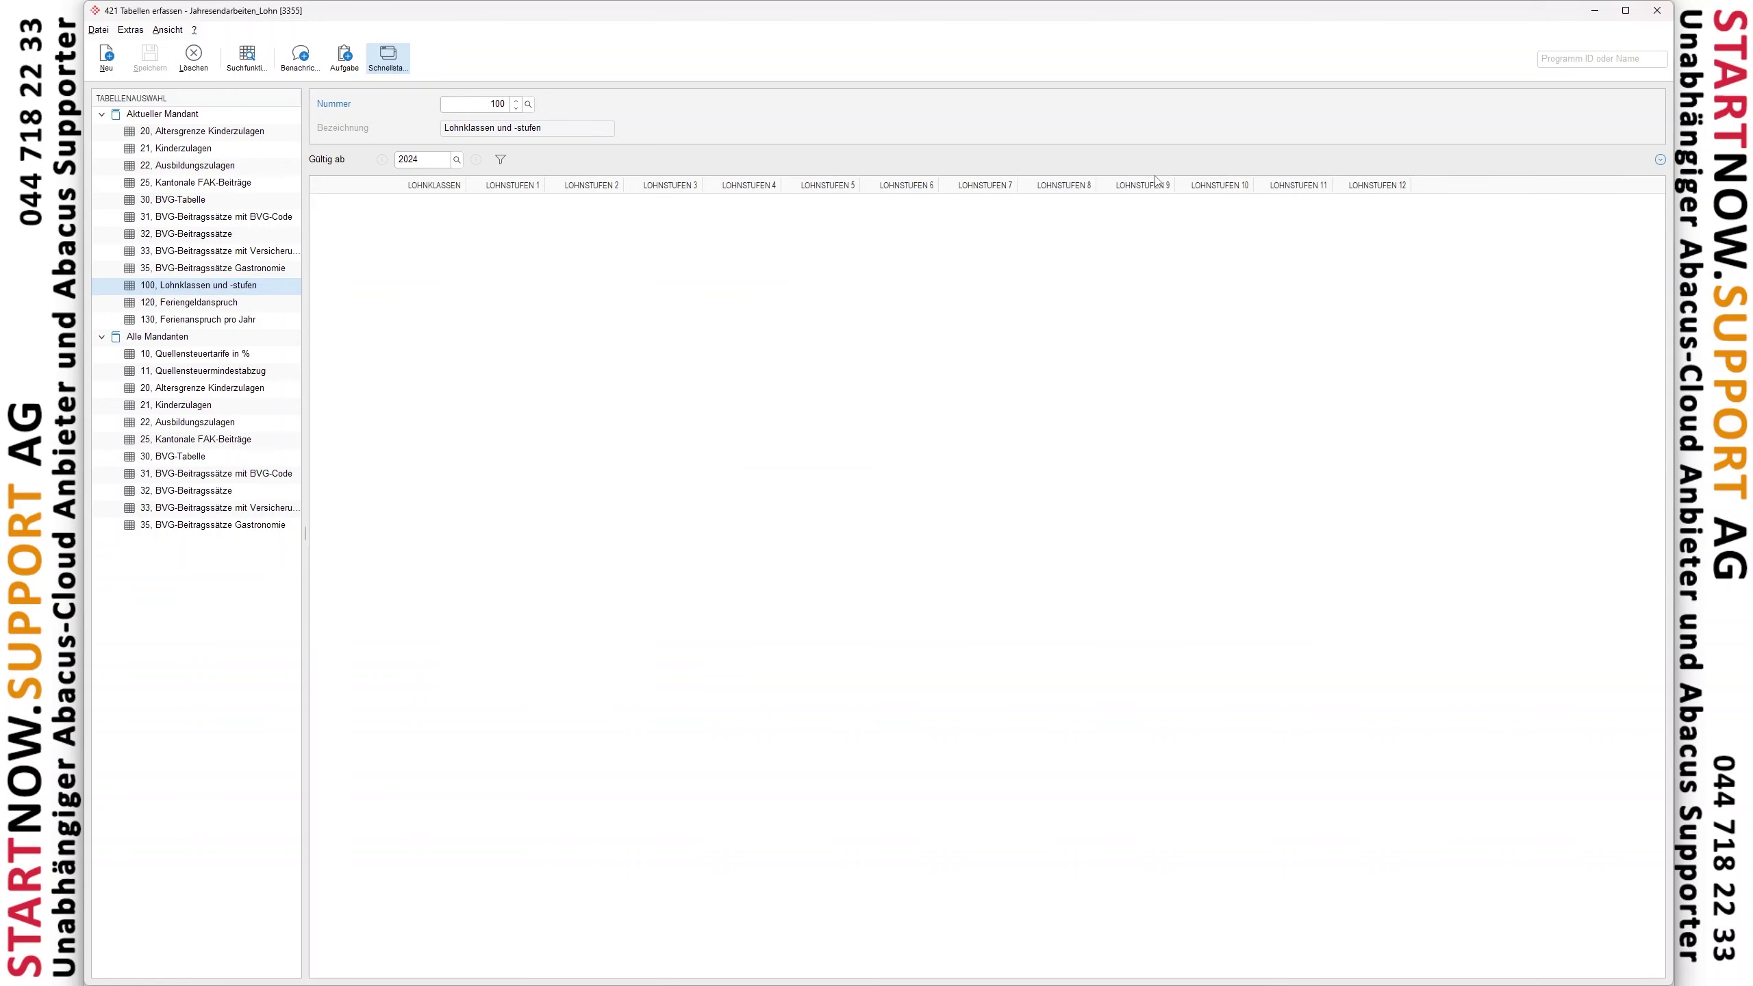
{"action": "left_click", "coordinate": [1657, 11]}
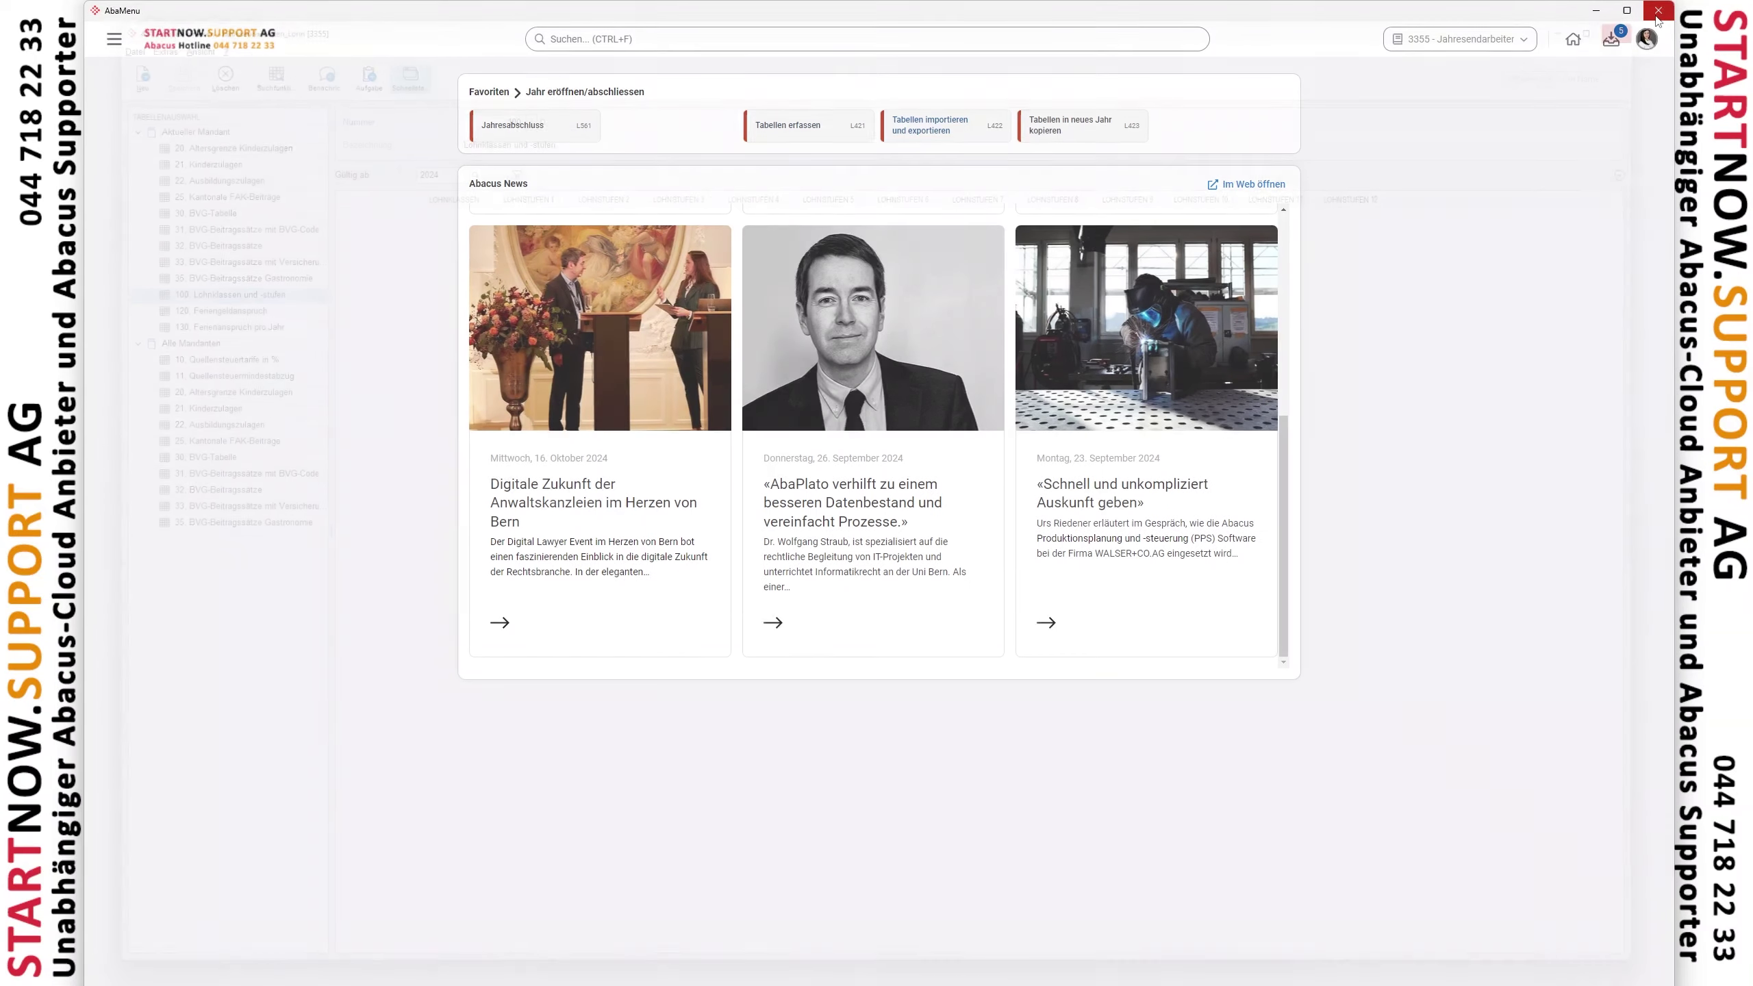
Step: Open Tabellen in neues Jahr kopieren, set the Quelljahr to 2024, lower the Zieljahr and continue to the Tabellenauswahl
{"action": "left_click", "coordinate": [1066, 131]}
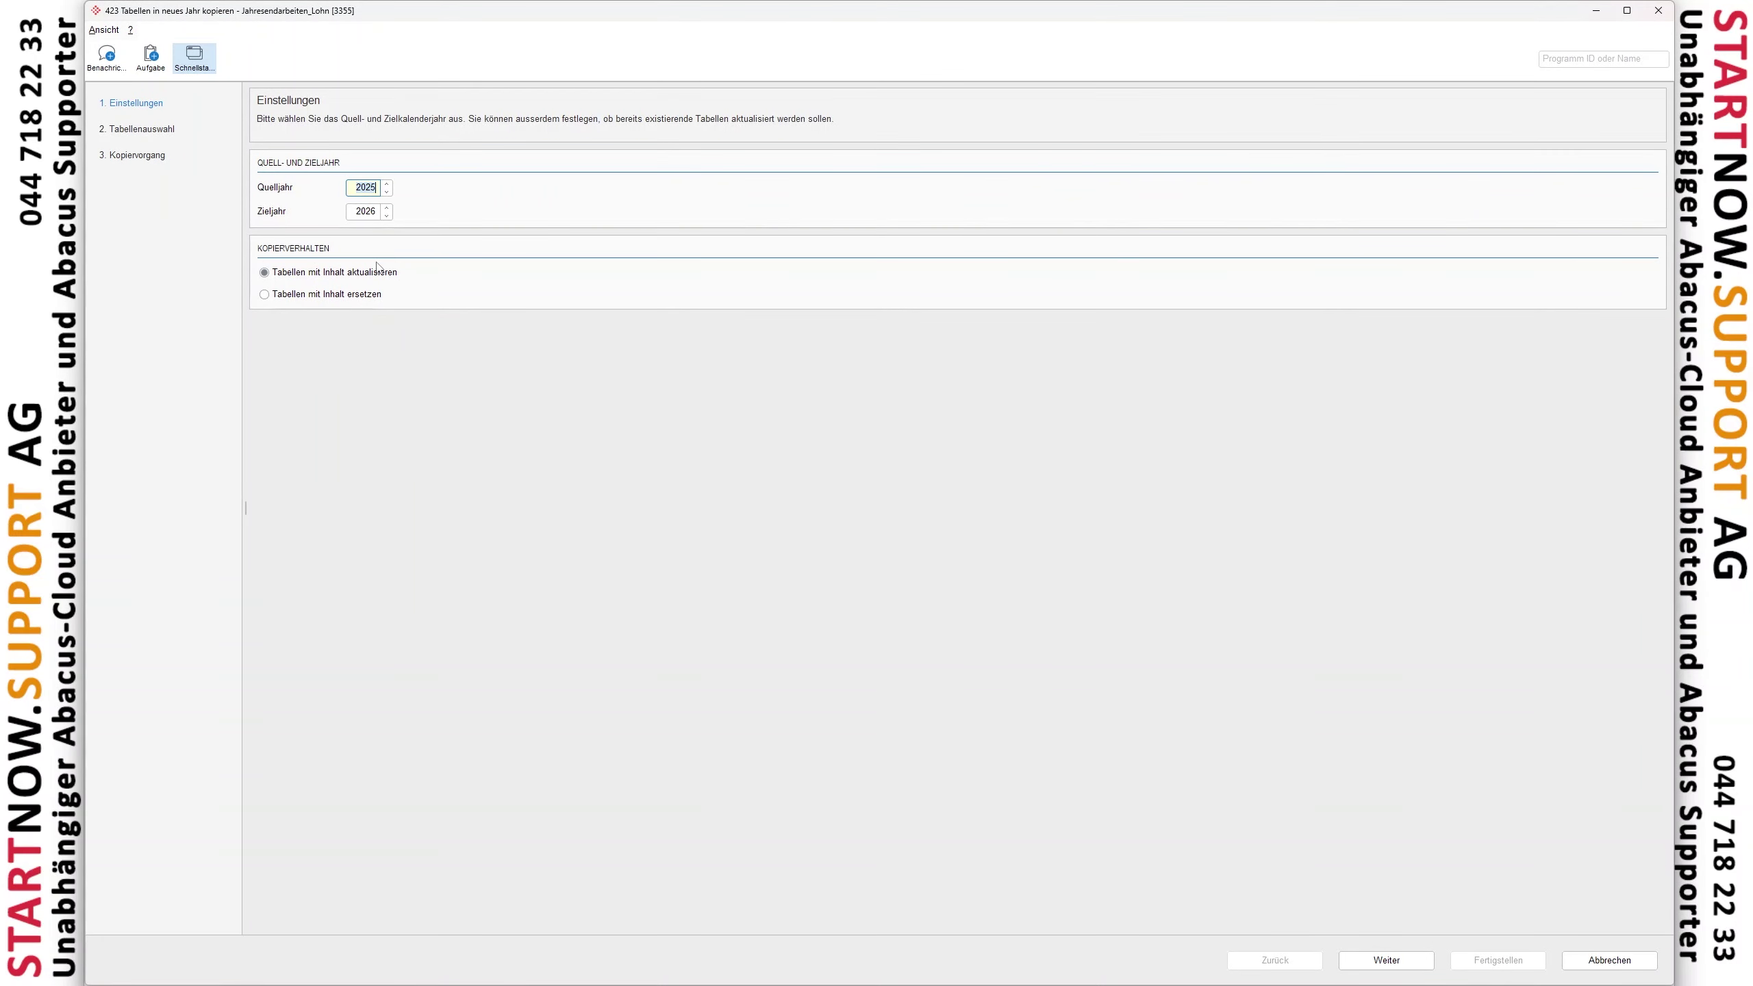
{"action": "left_click", "coordinate": [383, 188]}
{"action": "left_click", "coordinate": [359, 209]}
{"action": "left_click", "coordinate": [1406, 966]}
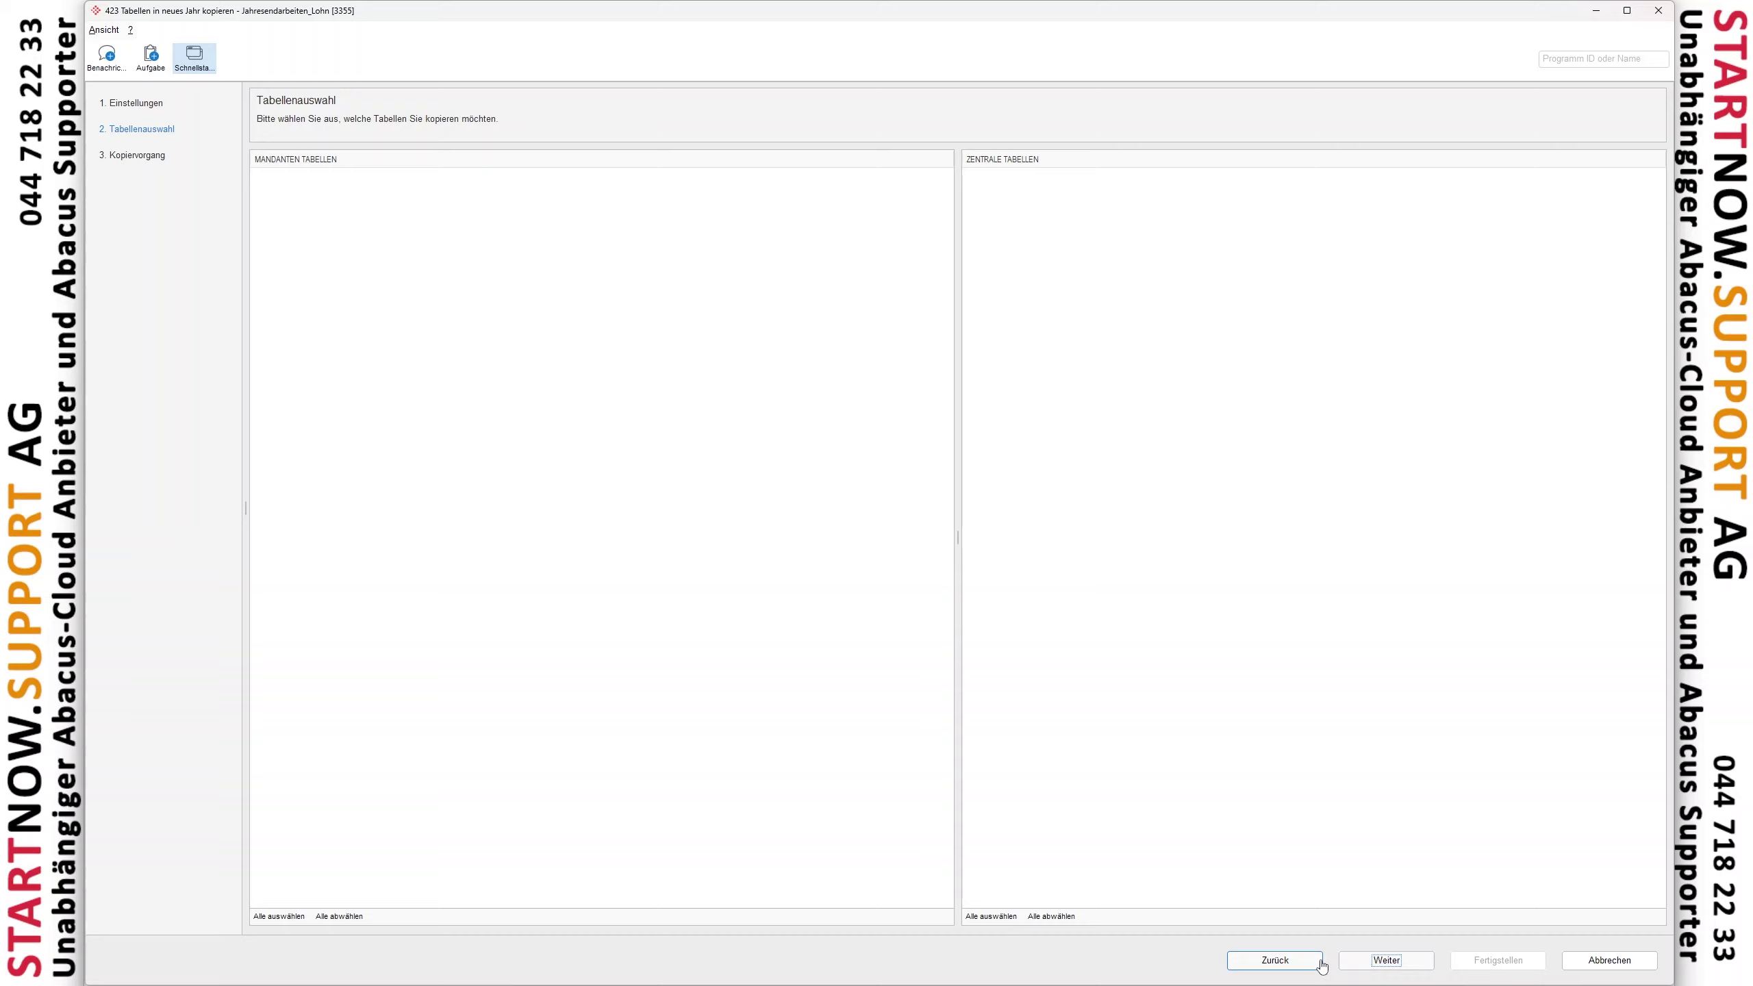
{"action": "left_click", "coordinate": [1274, 962]}
{"action": "left_click", "coordinate": [388, 194]}
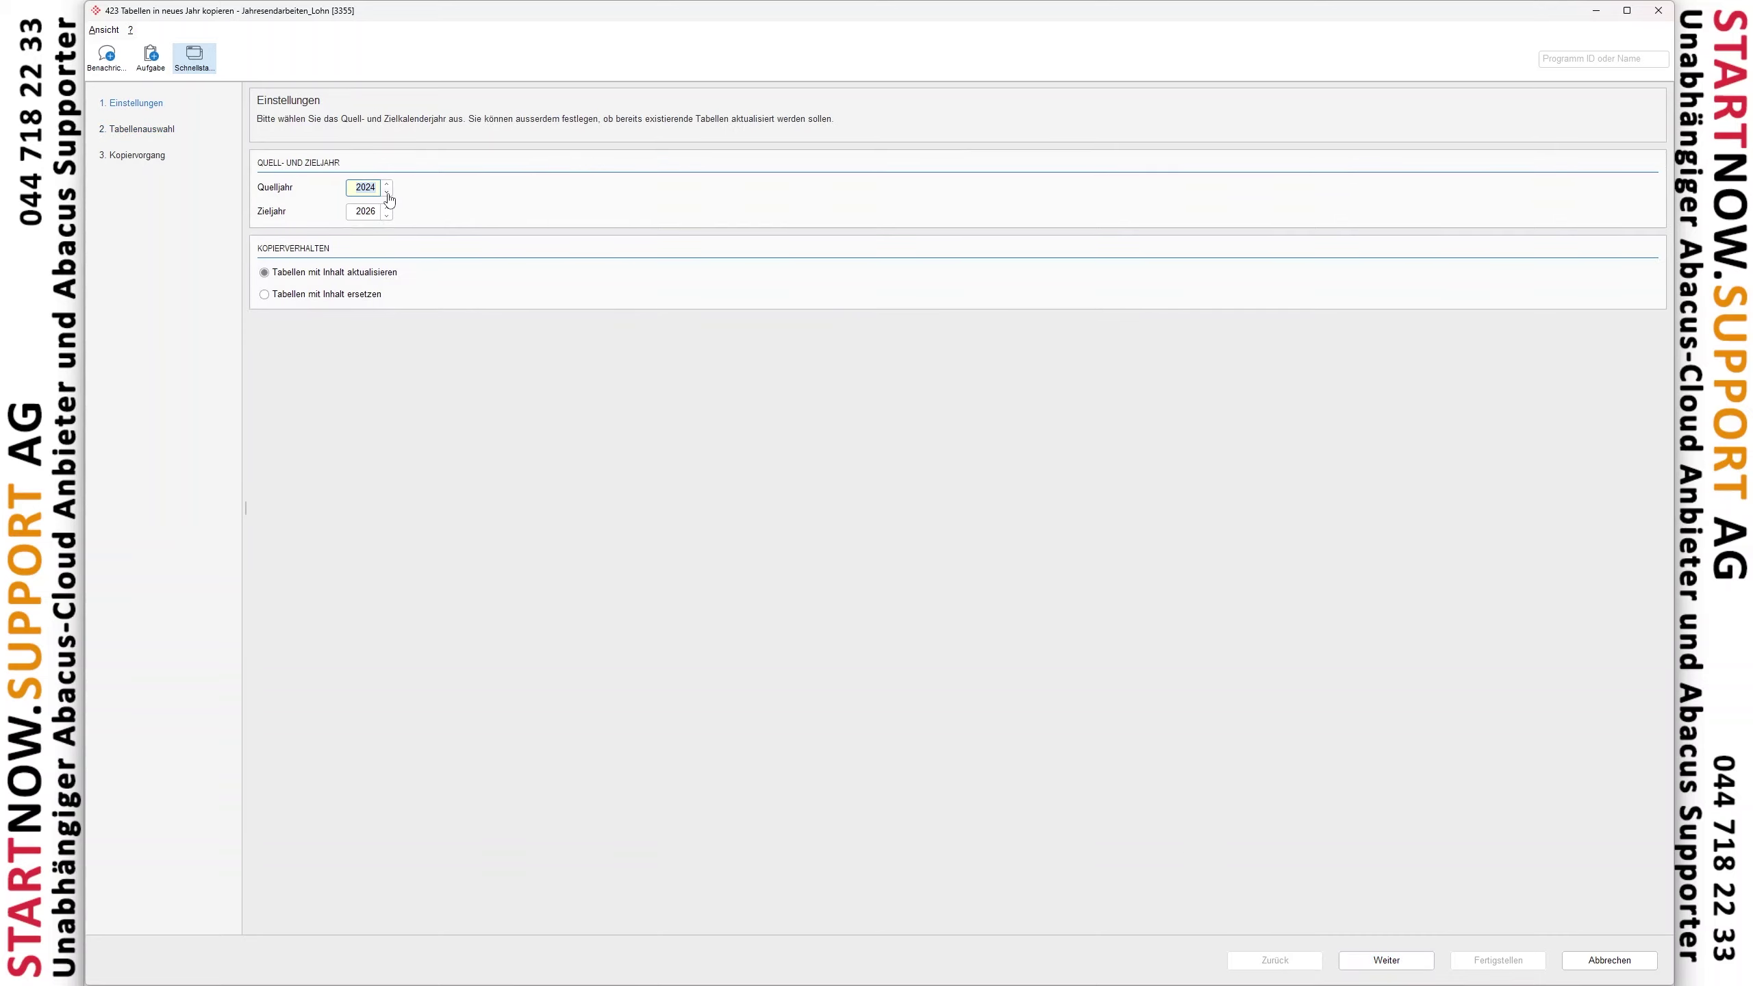
{"action": "left_click", "coordinate": [386, 214]}
{"action": "left_click", "coordinate": [1349, 958]}
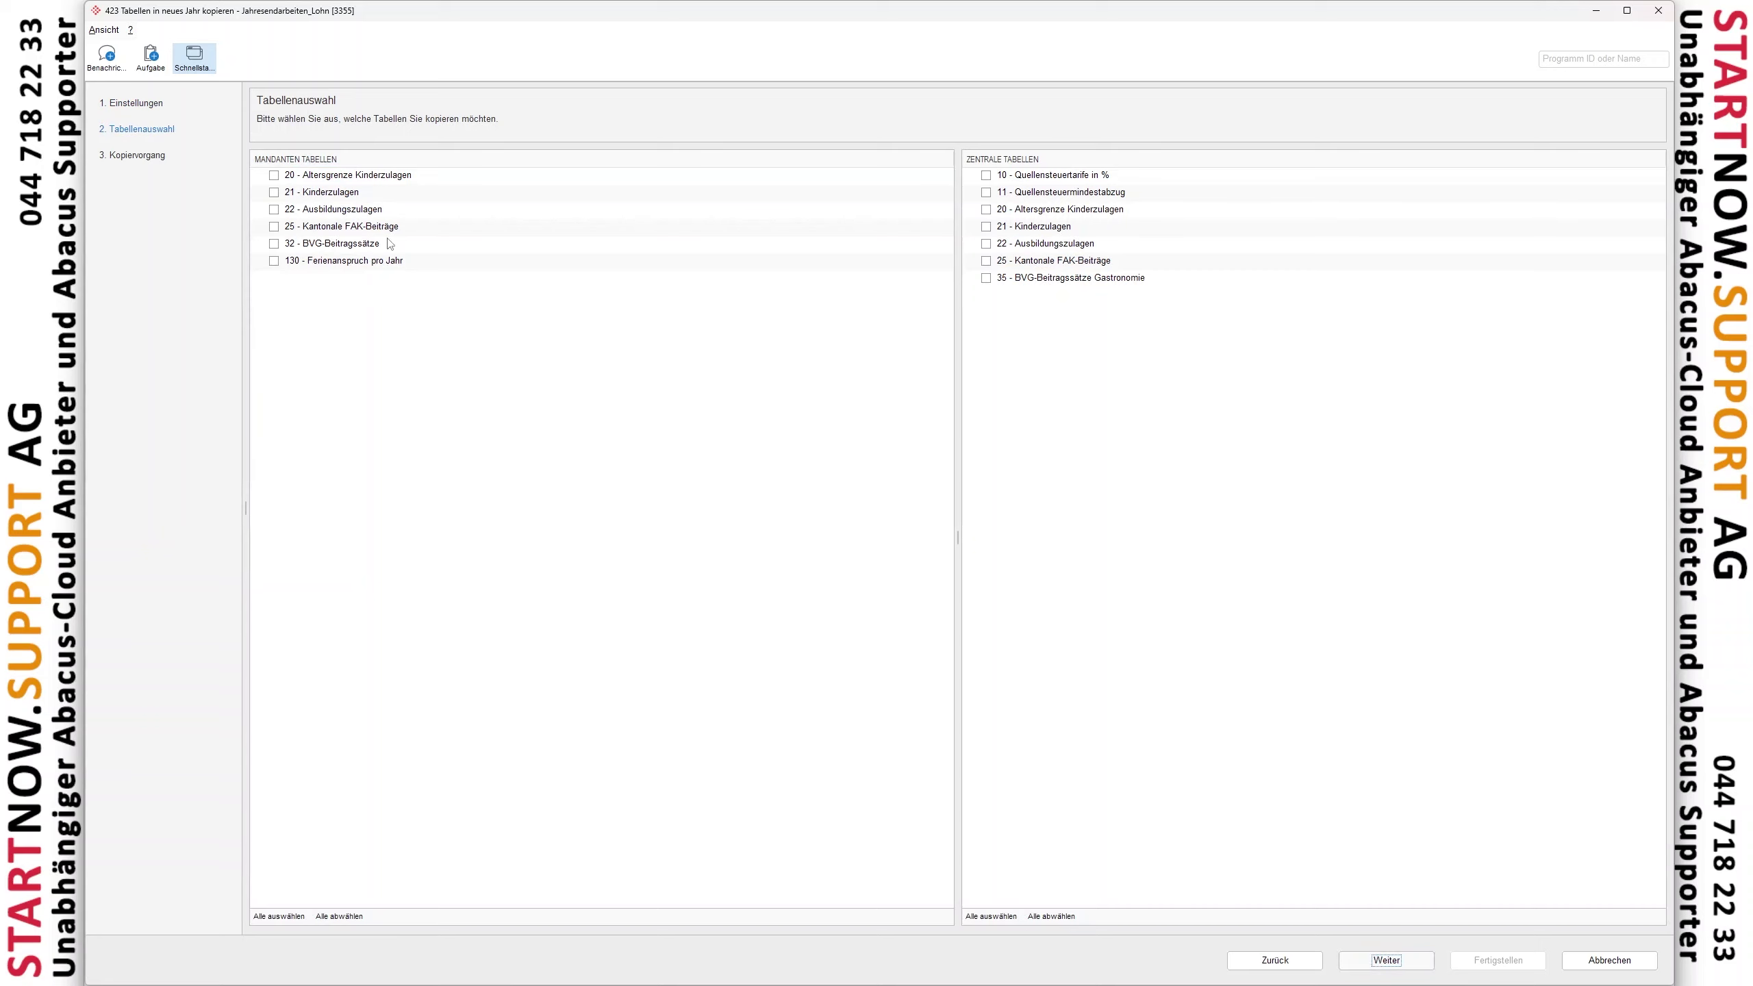
Step: Try selecting the Mandanten tables Ferienanspruch pro Jahr, BVG-Beitragssätze, Kantonale FAK-Beiträge and Ausbildungszulagen for copying, and cancel the copy
{"action": "left_click", "coordinate": [274, 260]}
{"action": "left_click", "coordinate": [274, 243]}
{"action": "left_click", "coordinate": [274, 227]}
{"action": "left_click", "coordinate": [274, 212]}
{"action": "left_click", "coordinate": [1579, 959]}
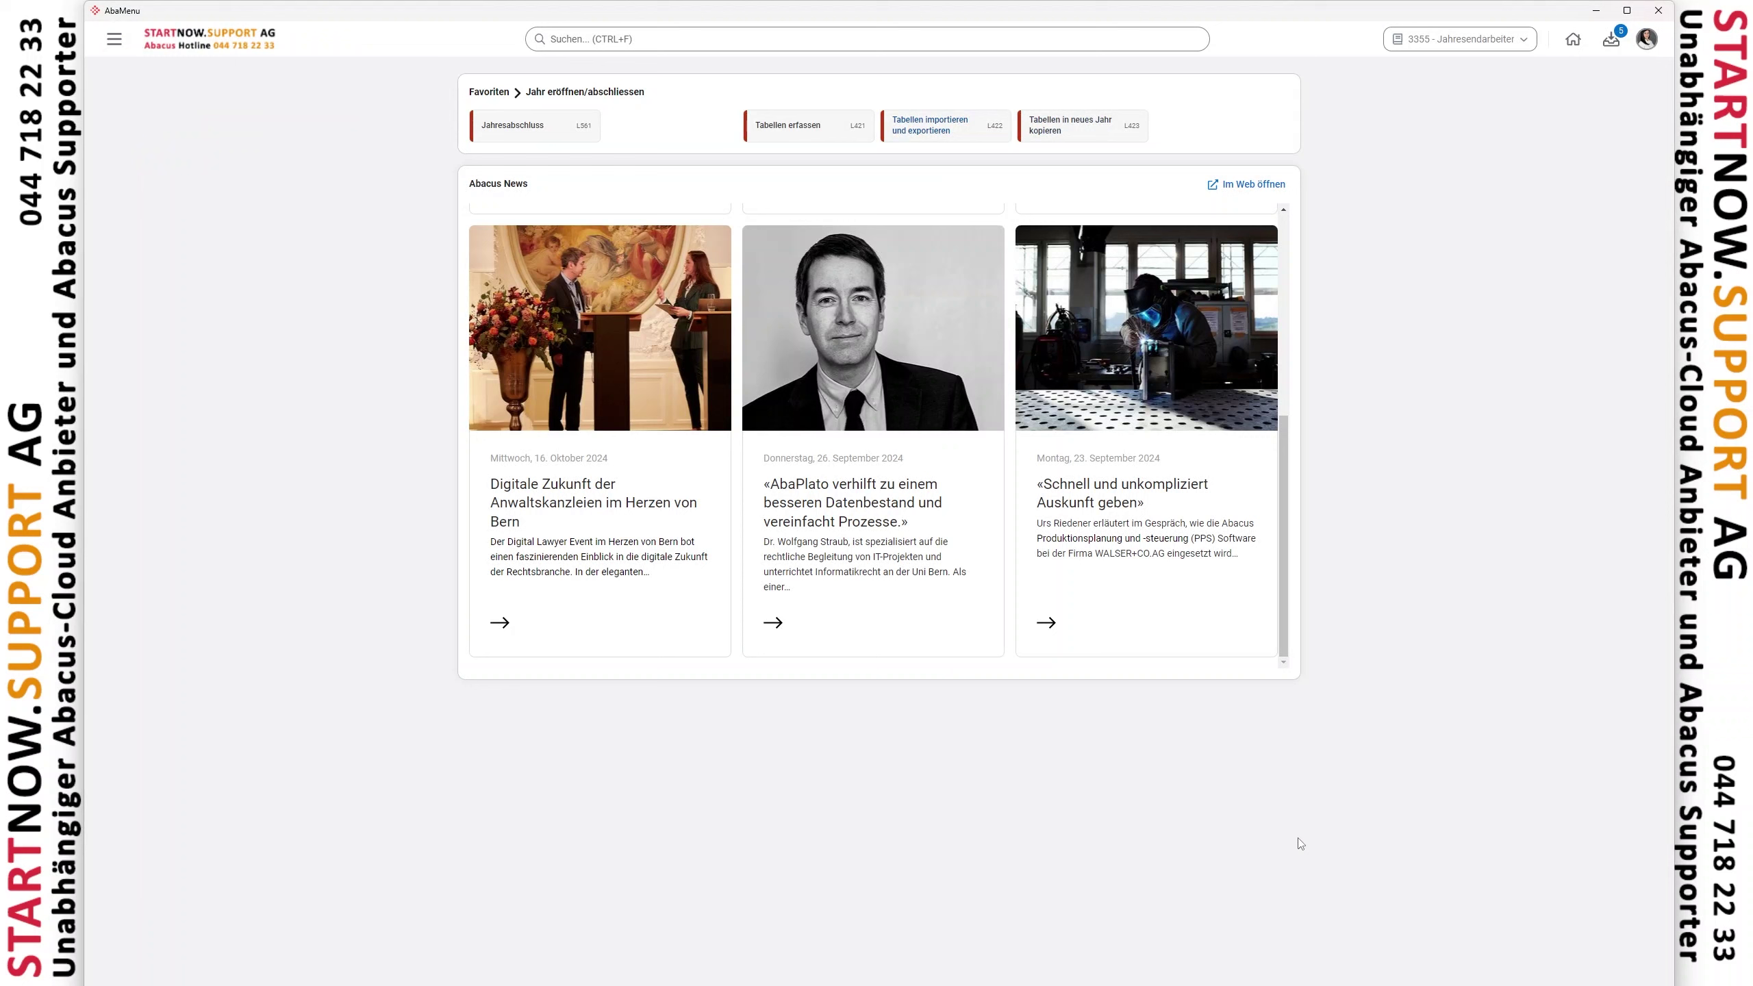
Step: Return to Favoriten, open Nationale Daten for Zeitachse 2025 and check the BVG-Eintrittsschwelle
{"action": "left_click", "coordinate": [490, 93]}
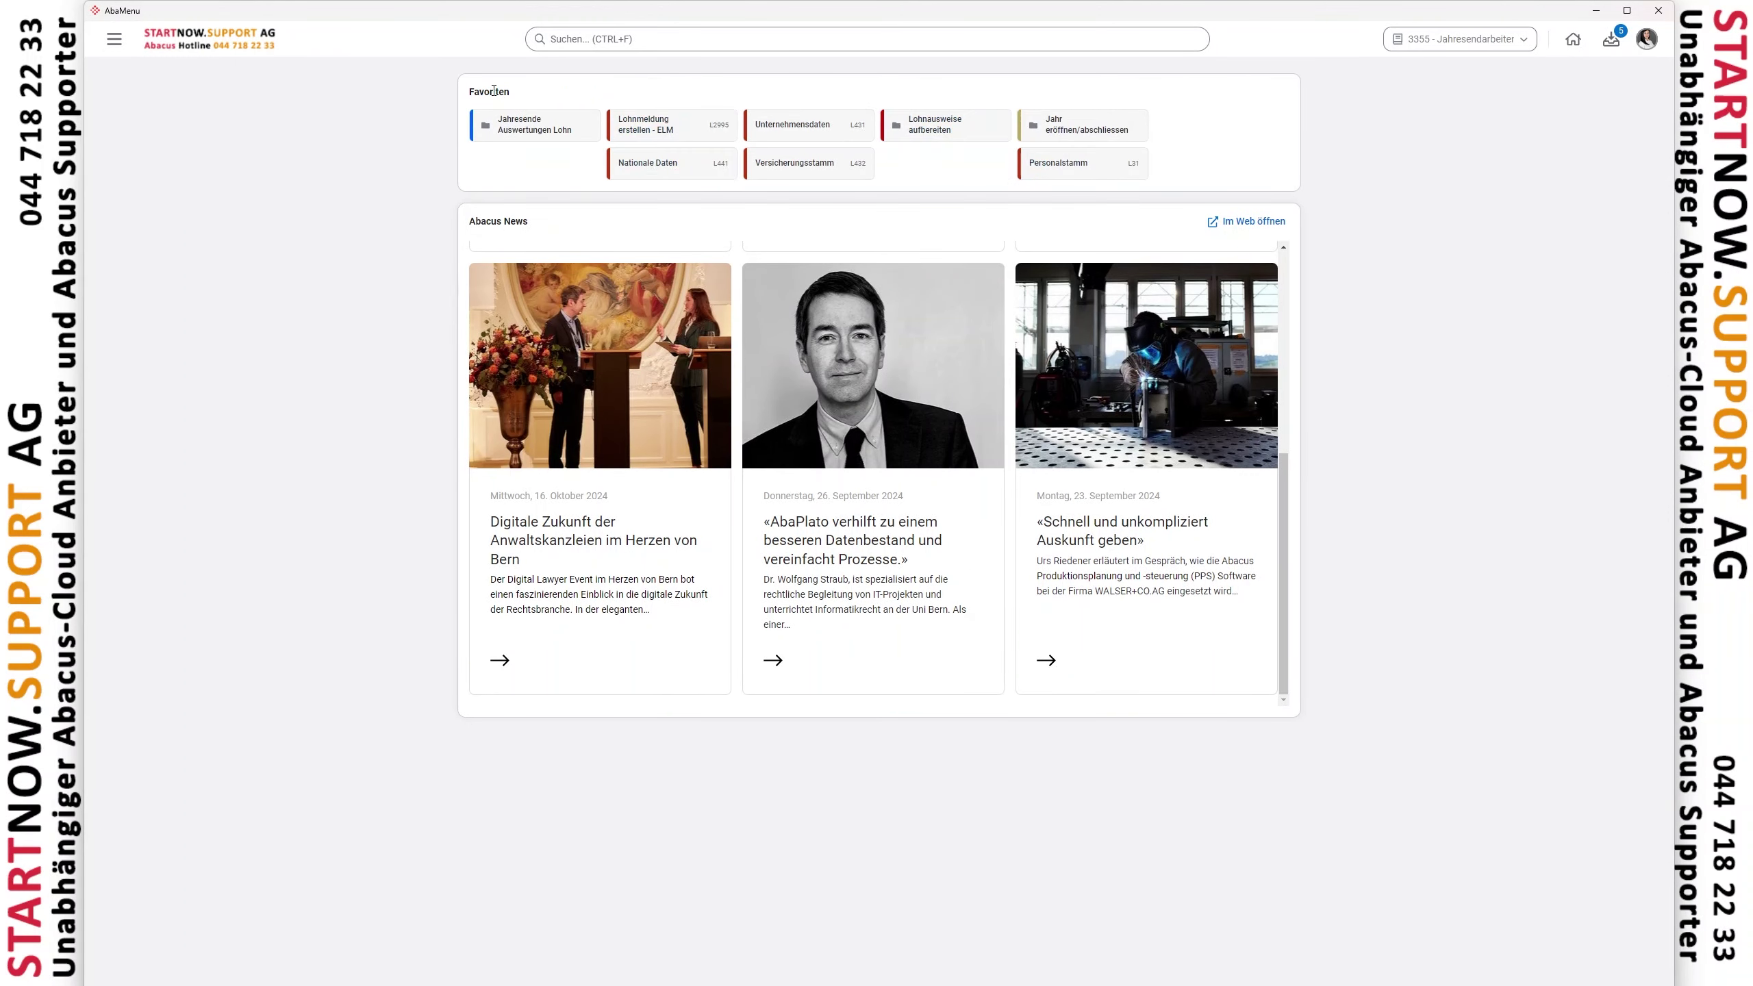
{"action": "left_click", "coordinate": [647, 169]}
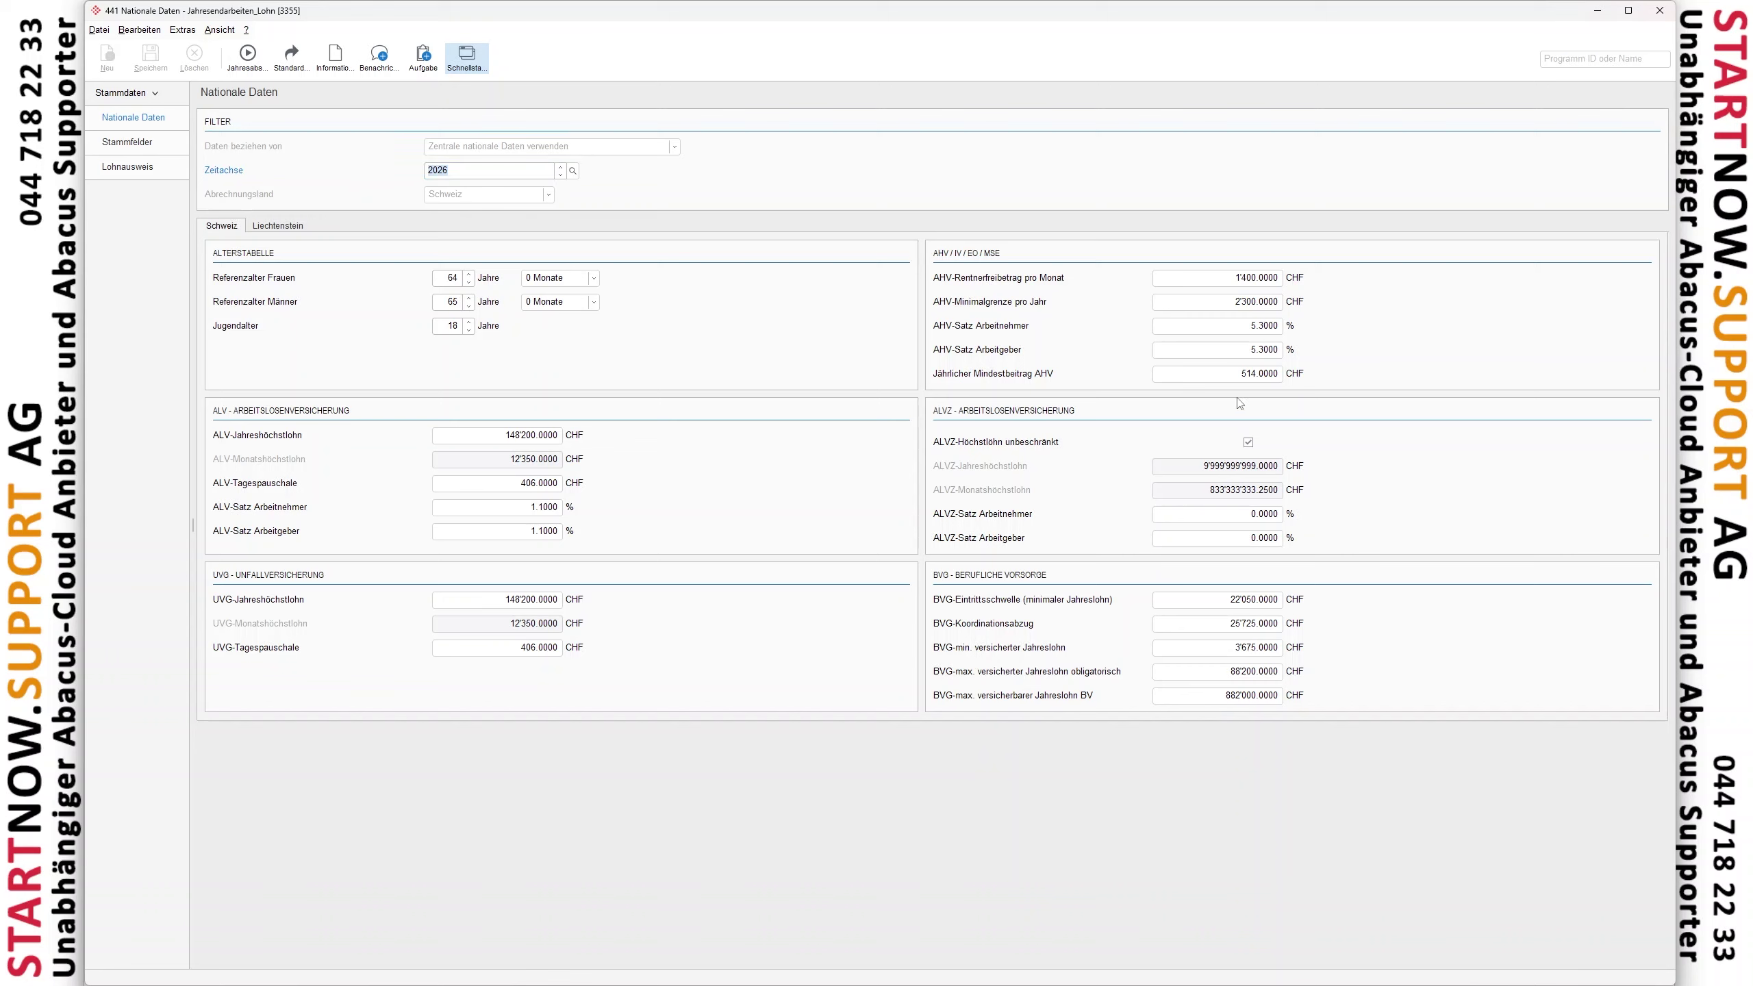
{"action": "left_click", "coordinate": [561, 175]}
{"action": "left_click", "coordinate": [1227, 601]}
Step: Review the Daten beziehen von options, keep Zentrale nationale Daten verwenden and close Nationale Daten
{"action": "left_click", "coordinate": [528, 151]}
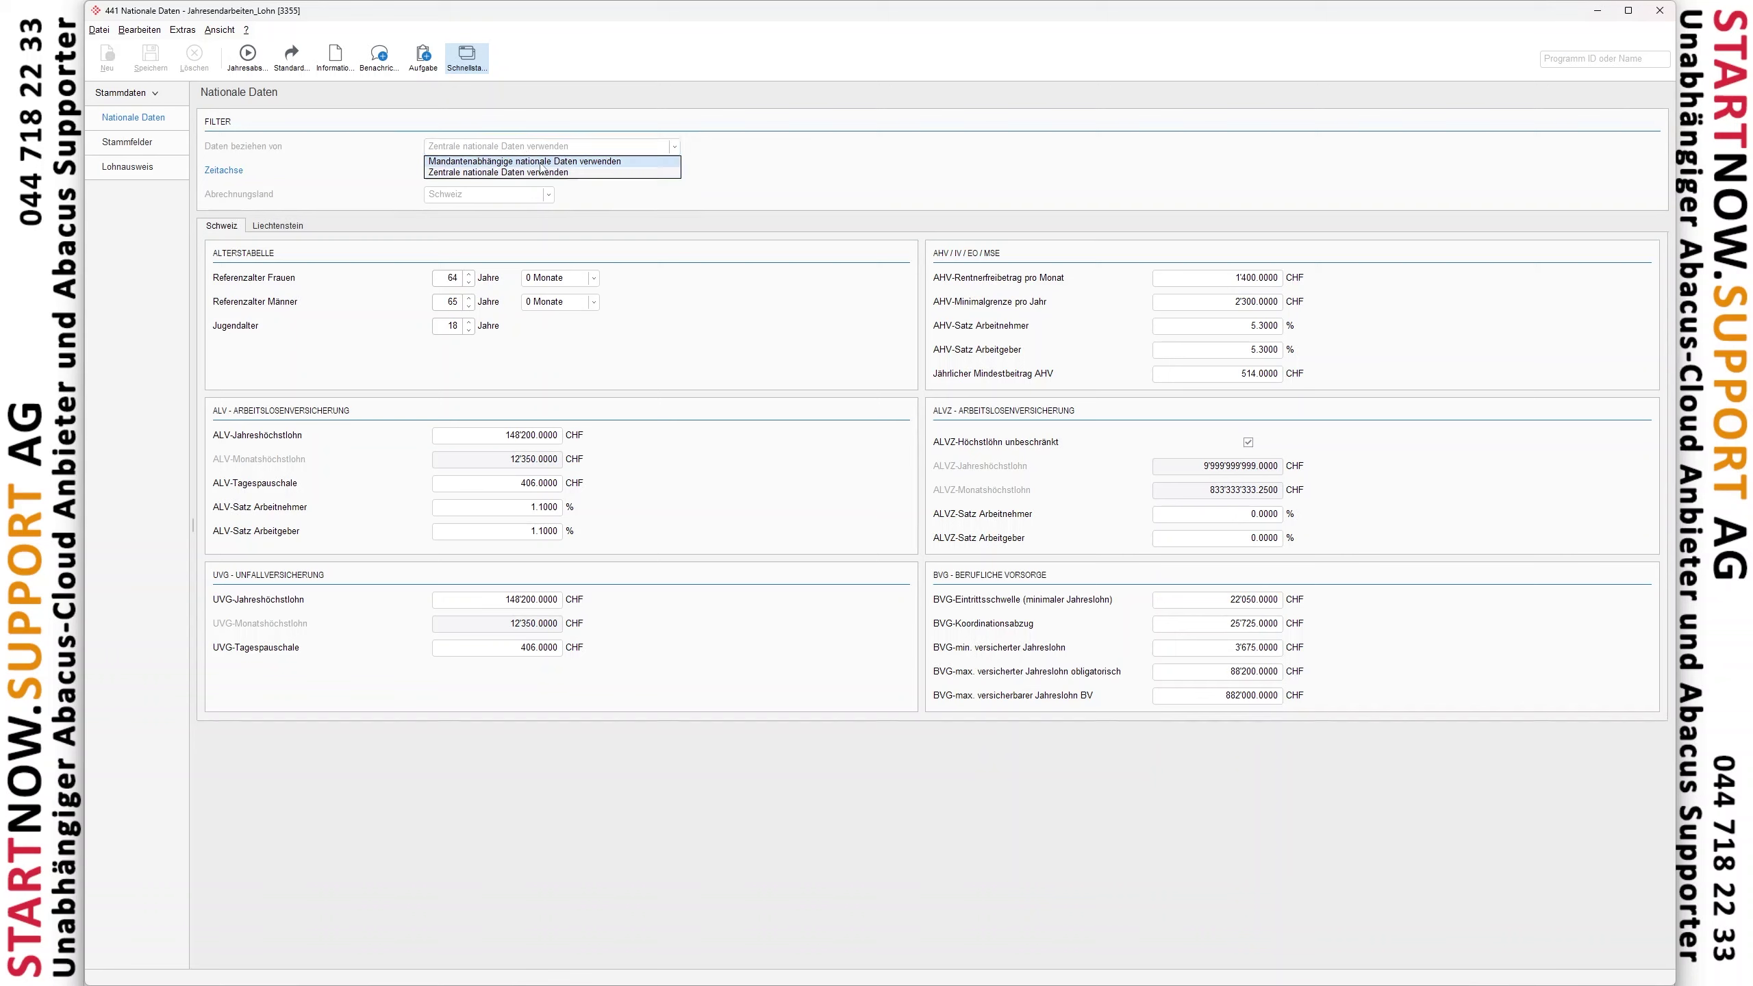
{"action": "key", "text": "Escape"}
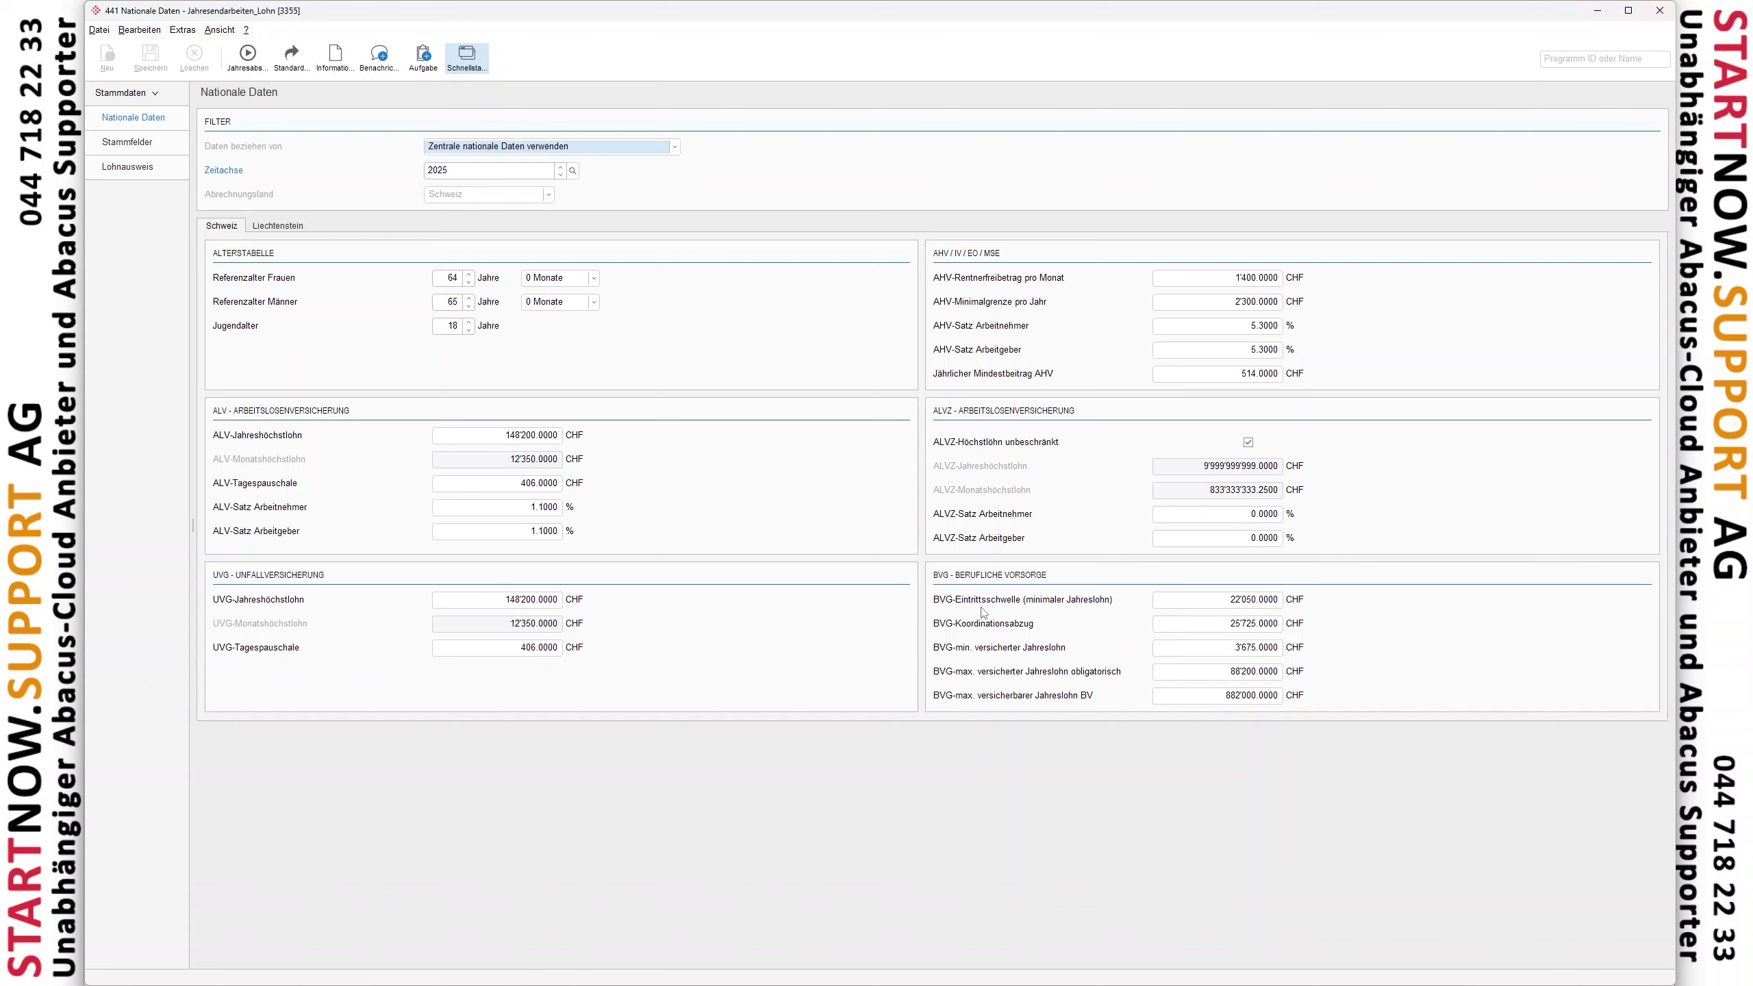
{"action": "left_click", "coordinate": [1242, 601]}
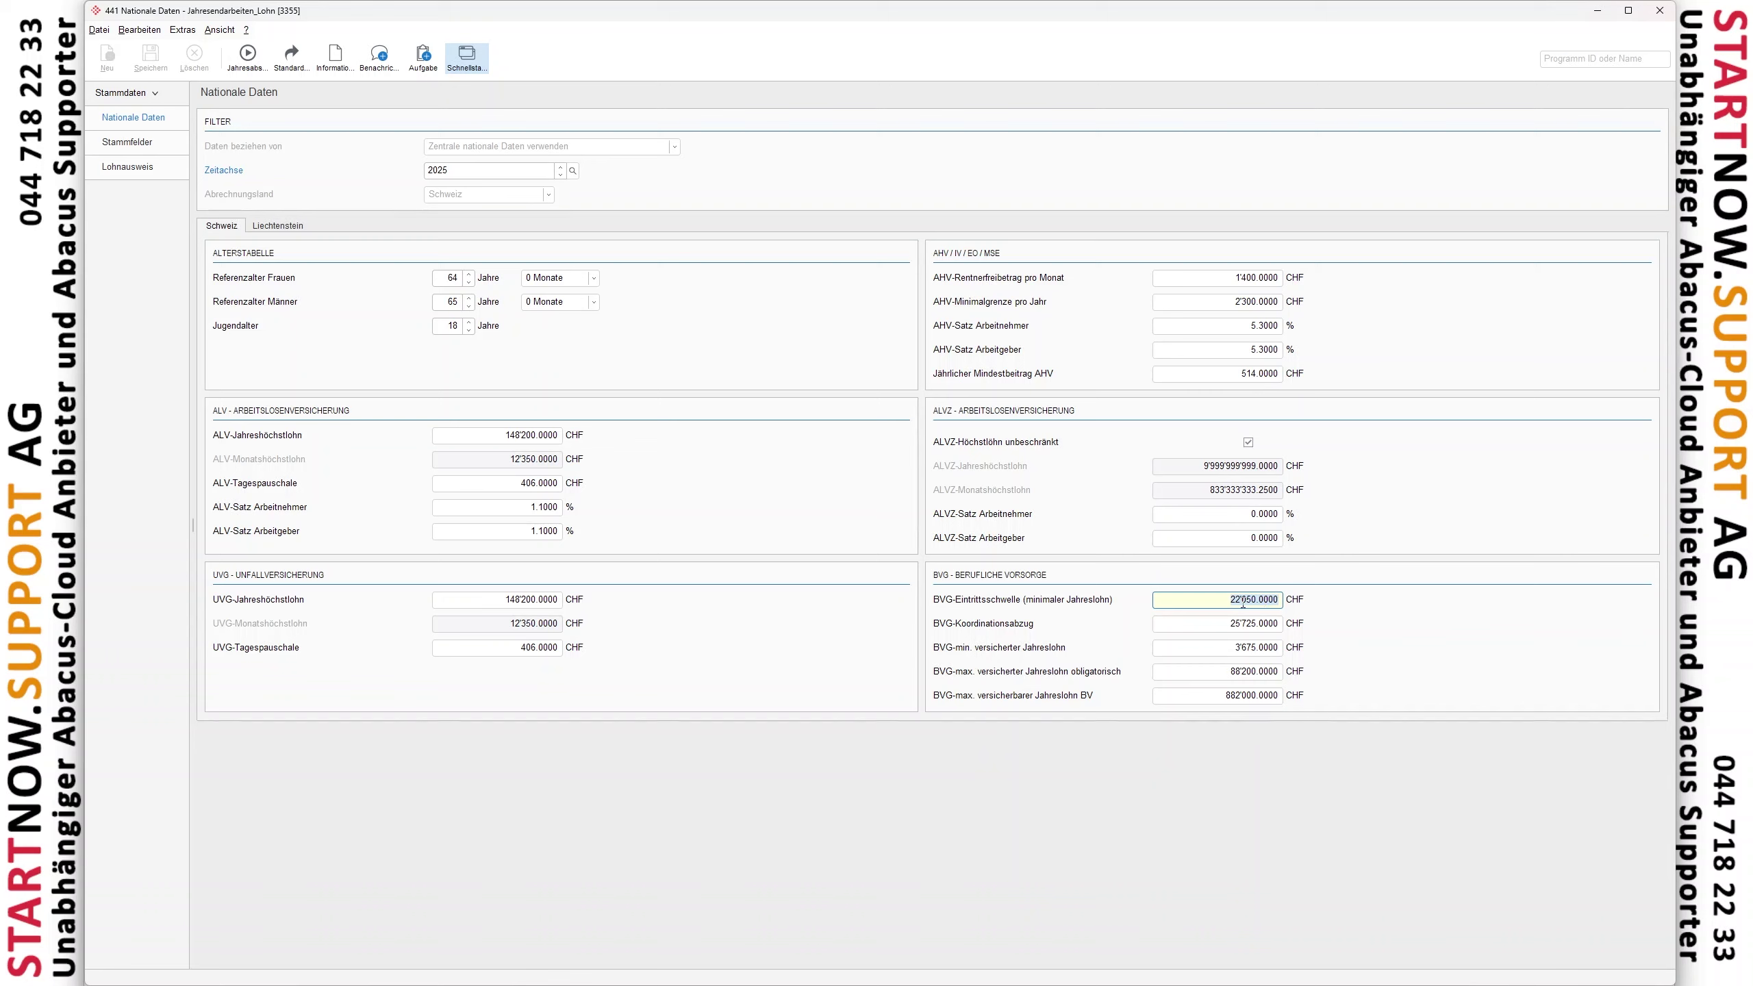
{"action": "left_click", "coordinate": [562, 147]}
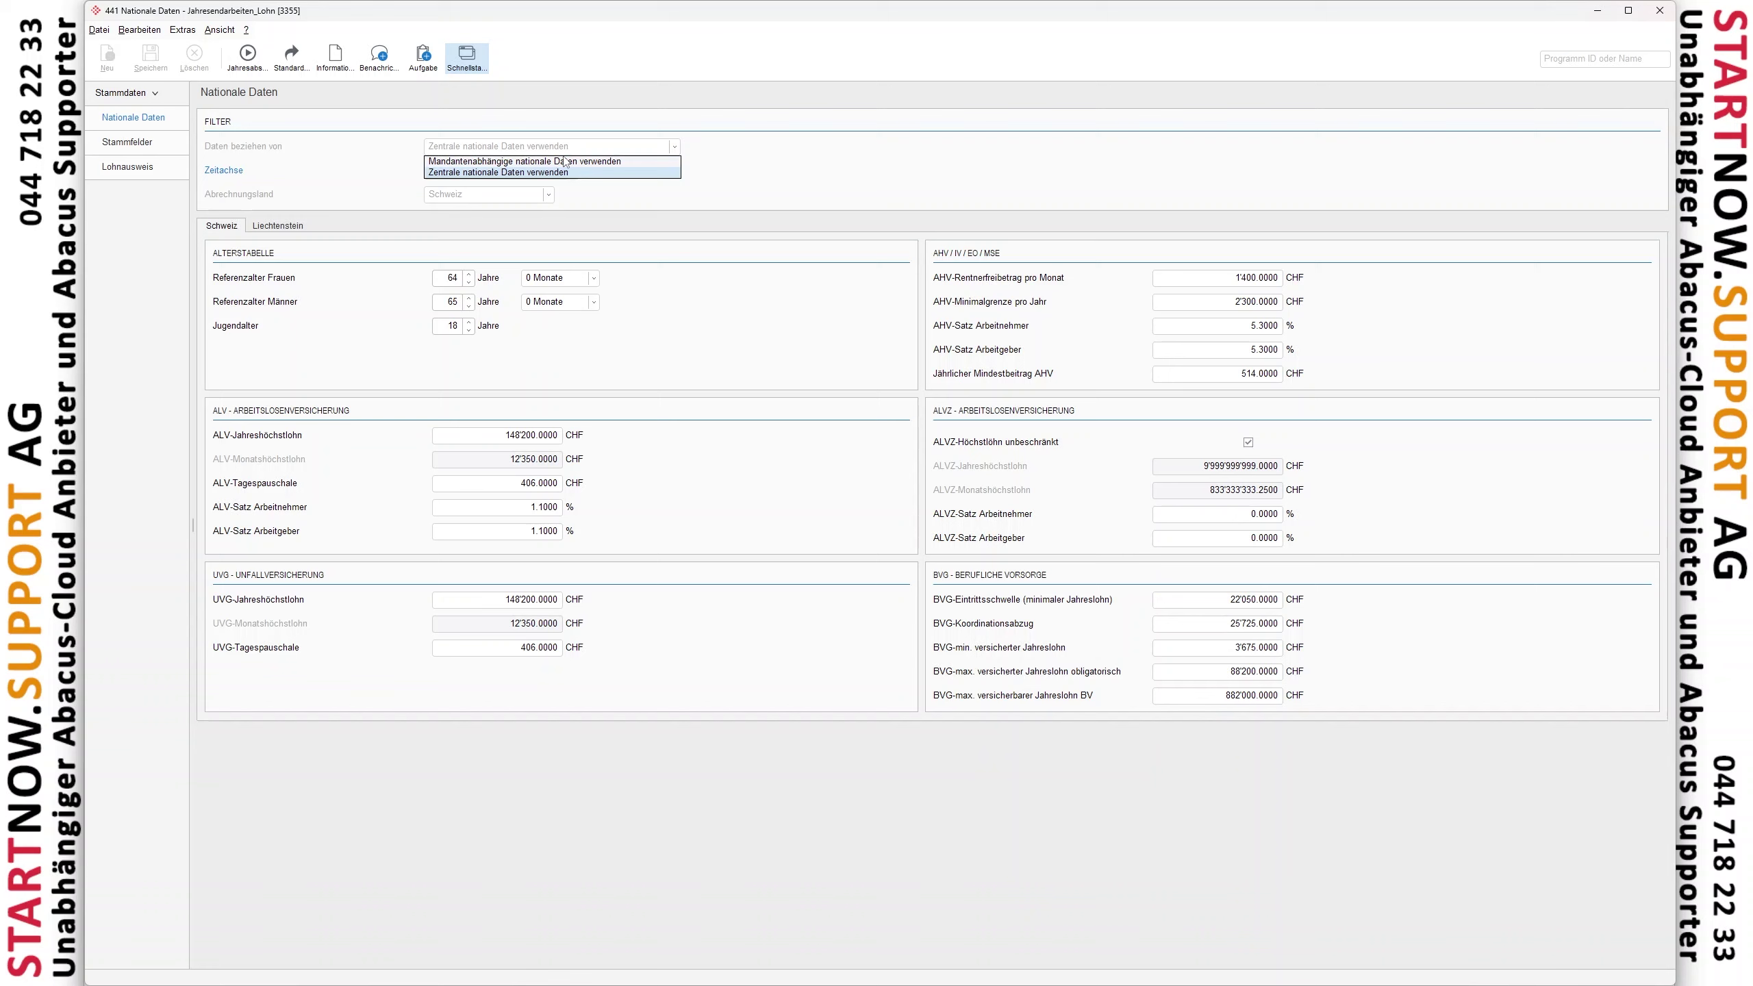
{"action": "left_click", "coordinate": [525, 172]}
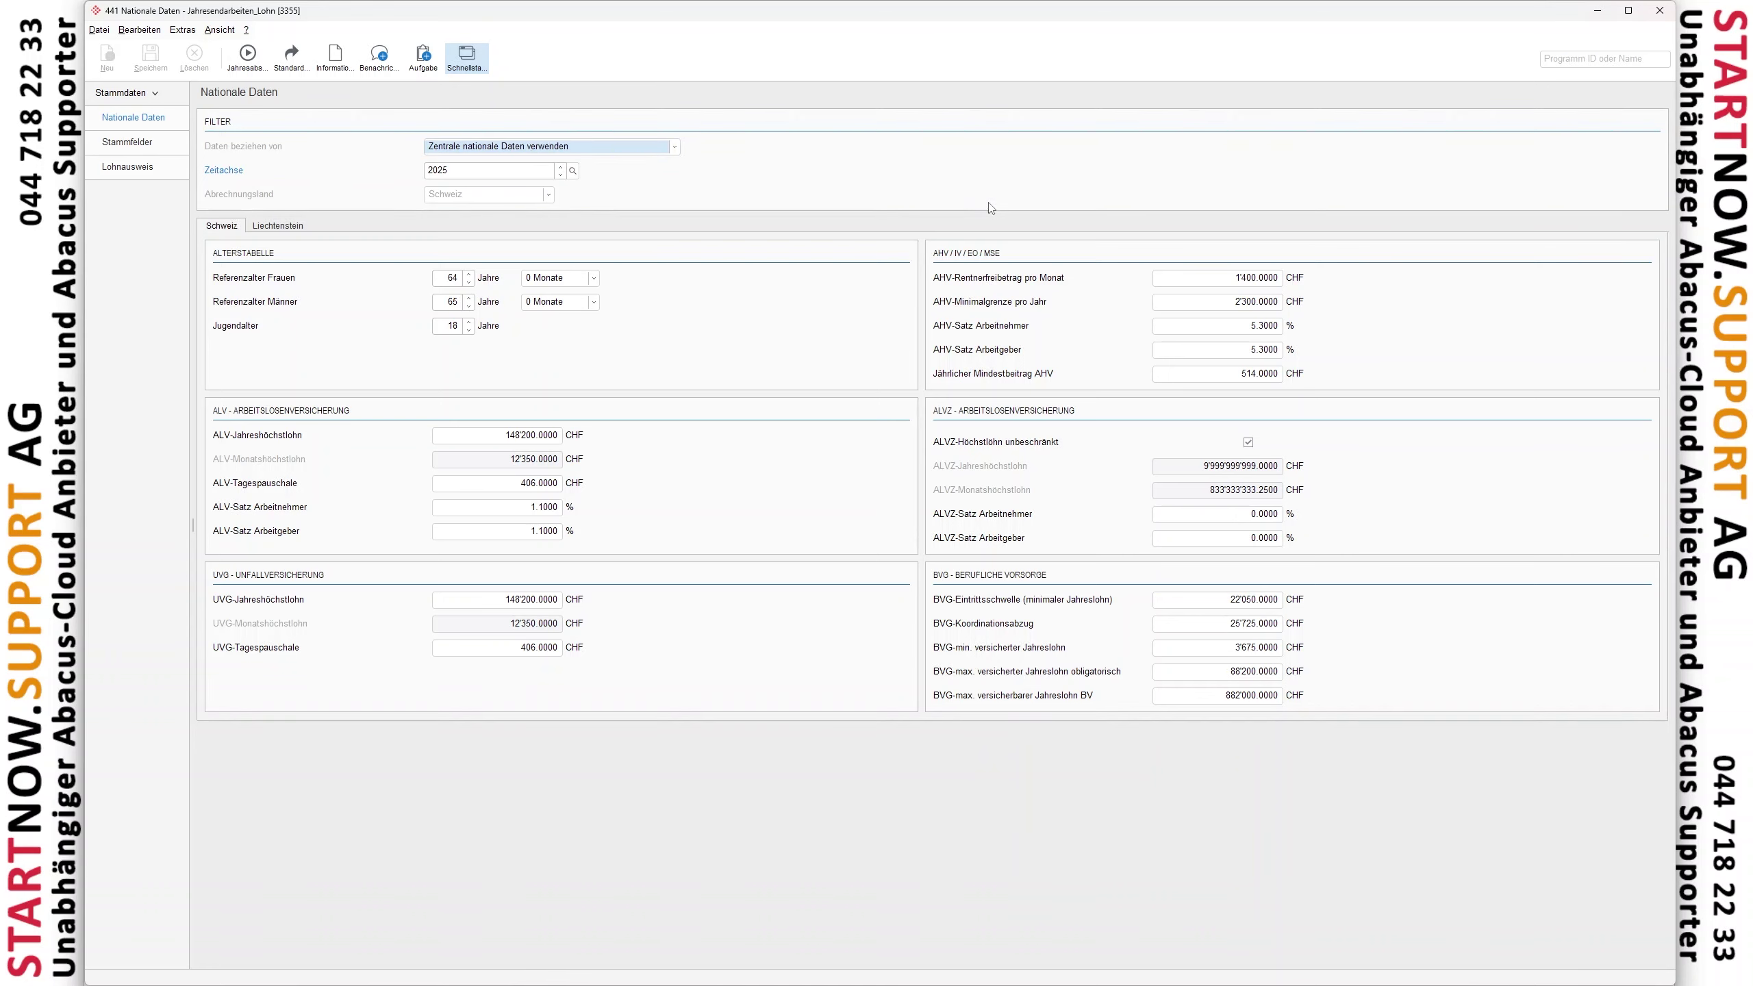
{"action": "left_click", "coordinate": [1667, 12]}
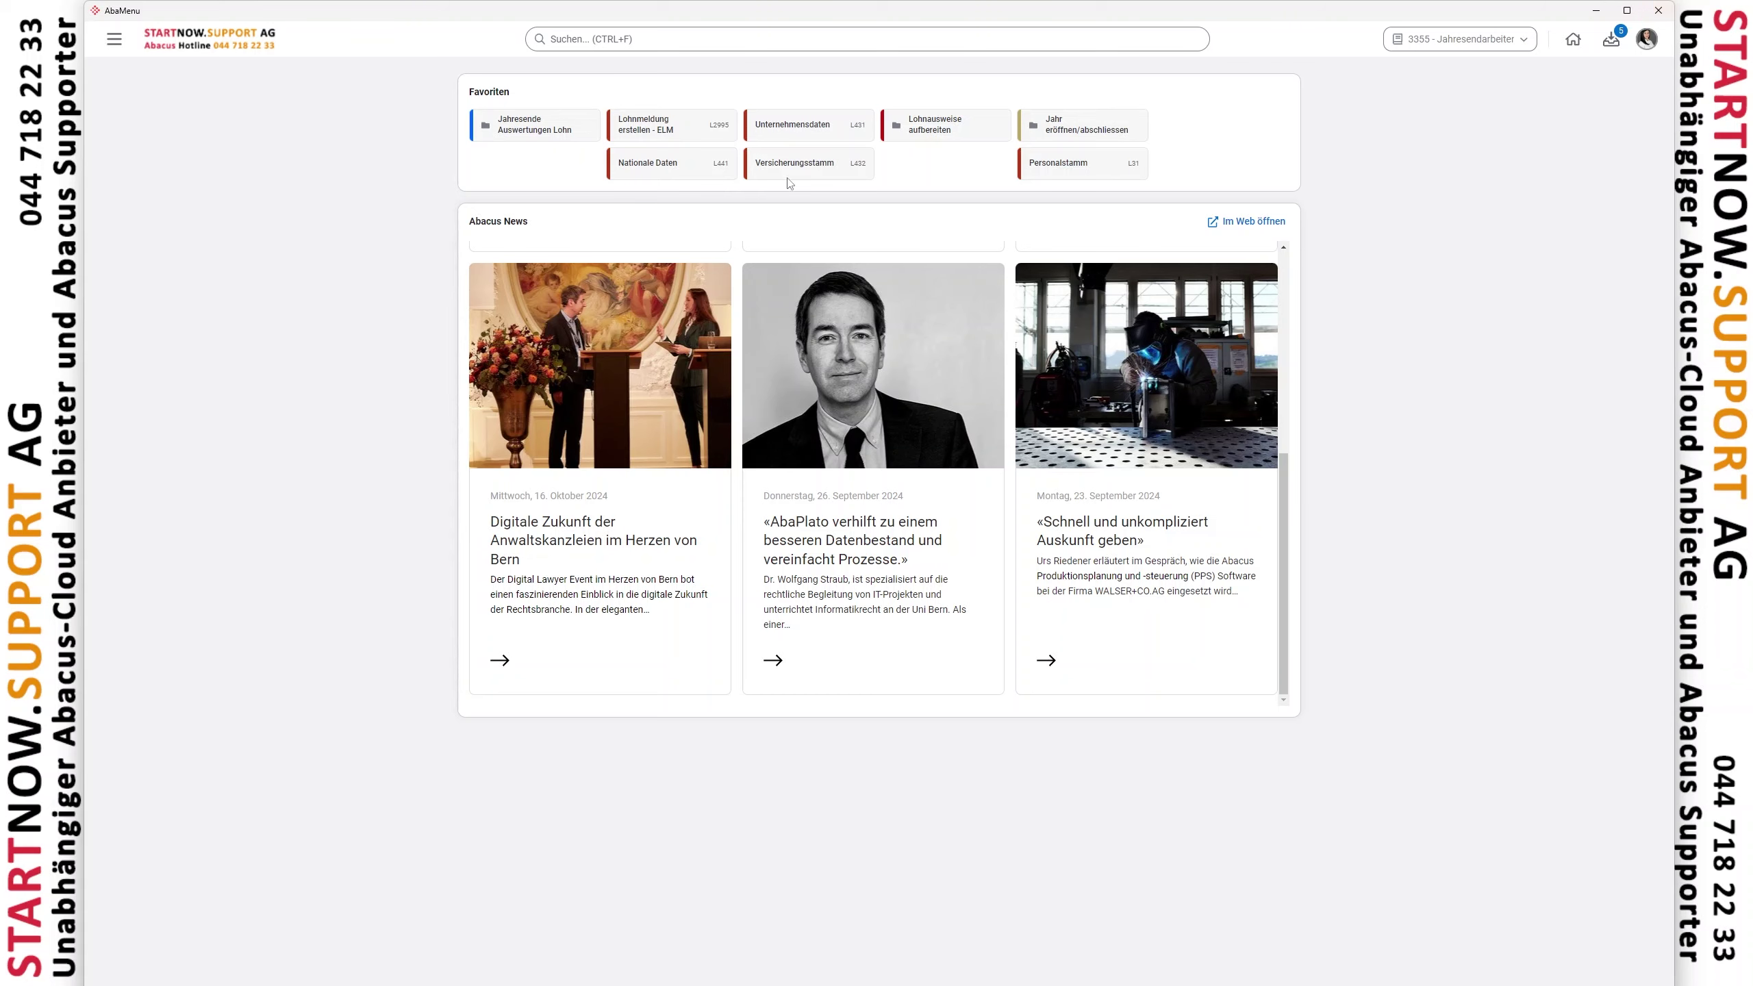
Step: Turn off FAK-Beiträge gemäss kantonaler Tabelle for SVA St. Gallen in the Versicherungsstamm and save the record before adding a Beitrag
{"action": "left_click", "coordinate": [823, 178]}
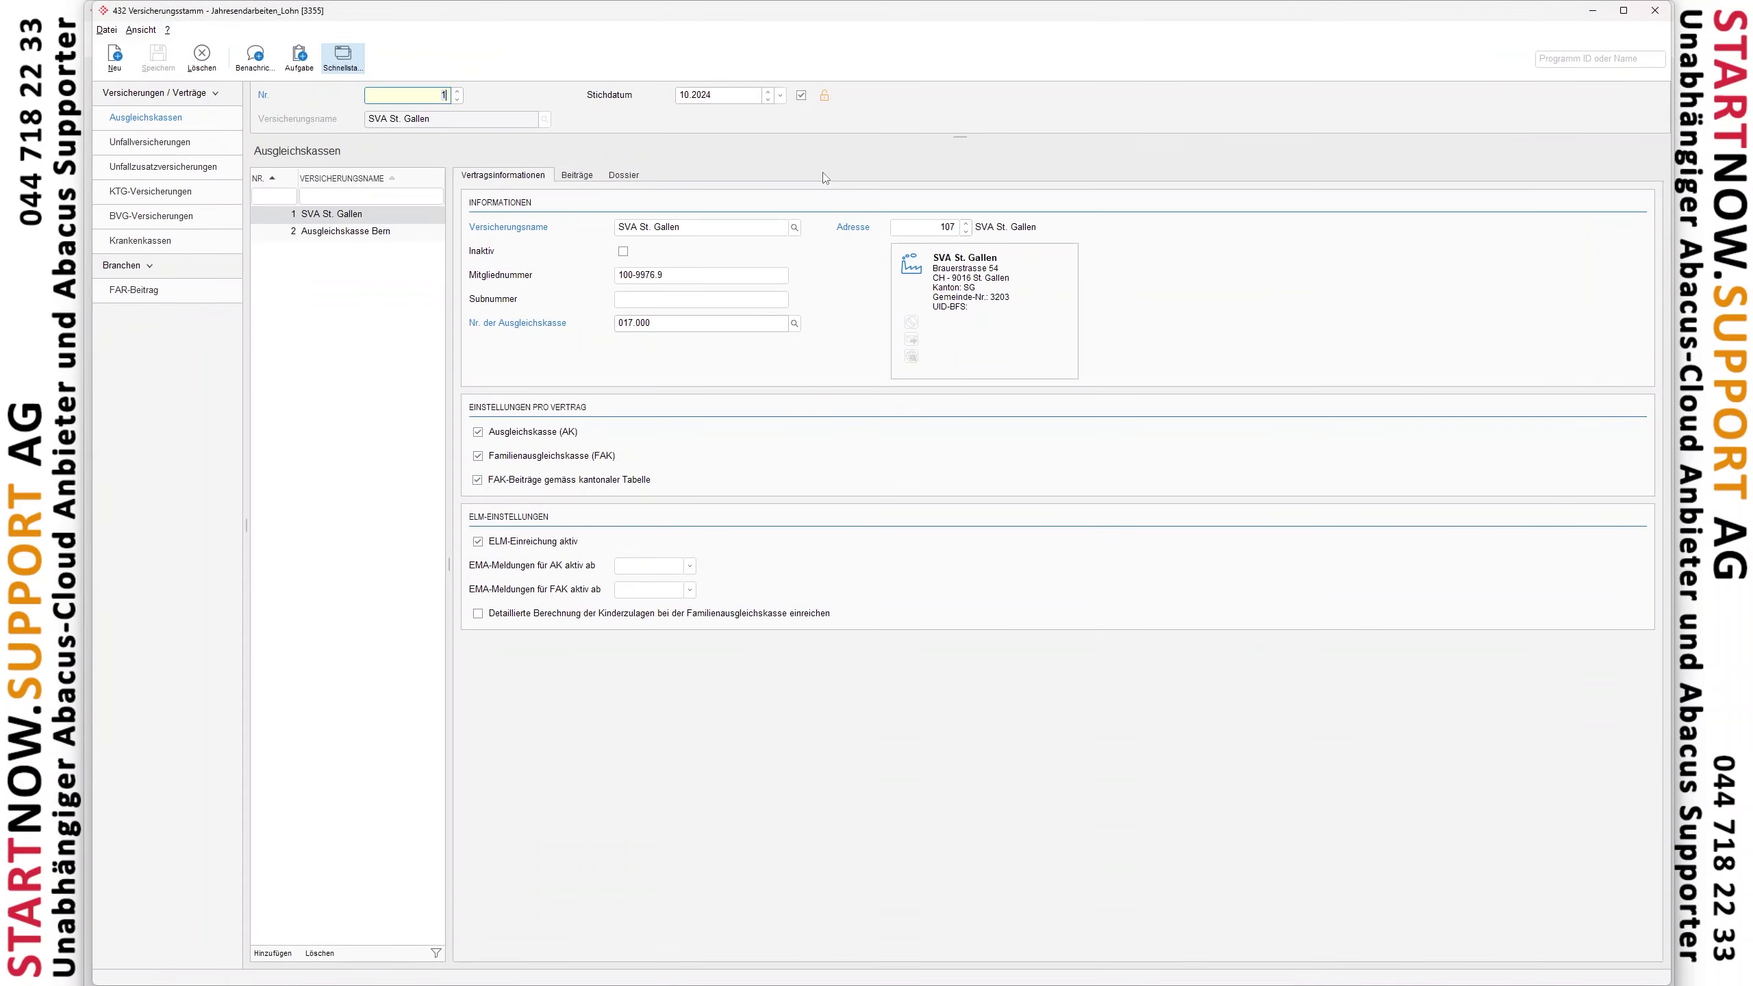
{"action": "left_click", "coordinate": [353, 220]}
{"action": "left_click", "coordinate": [479, 484]}
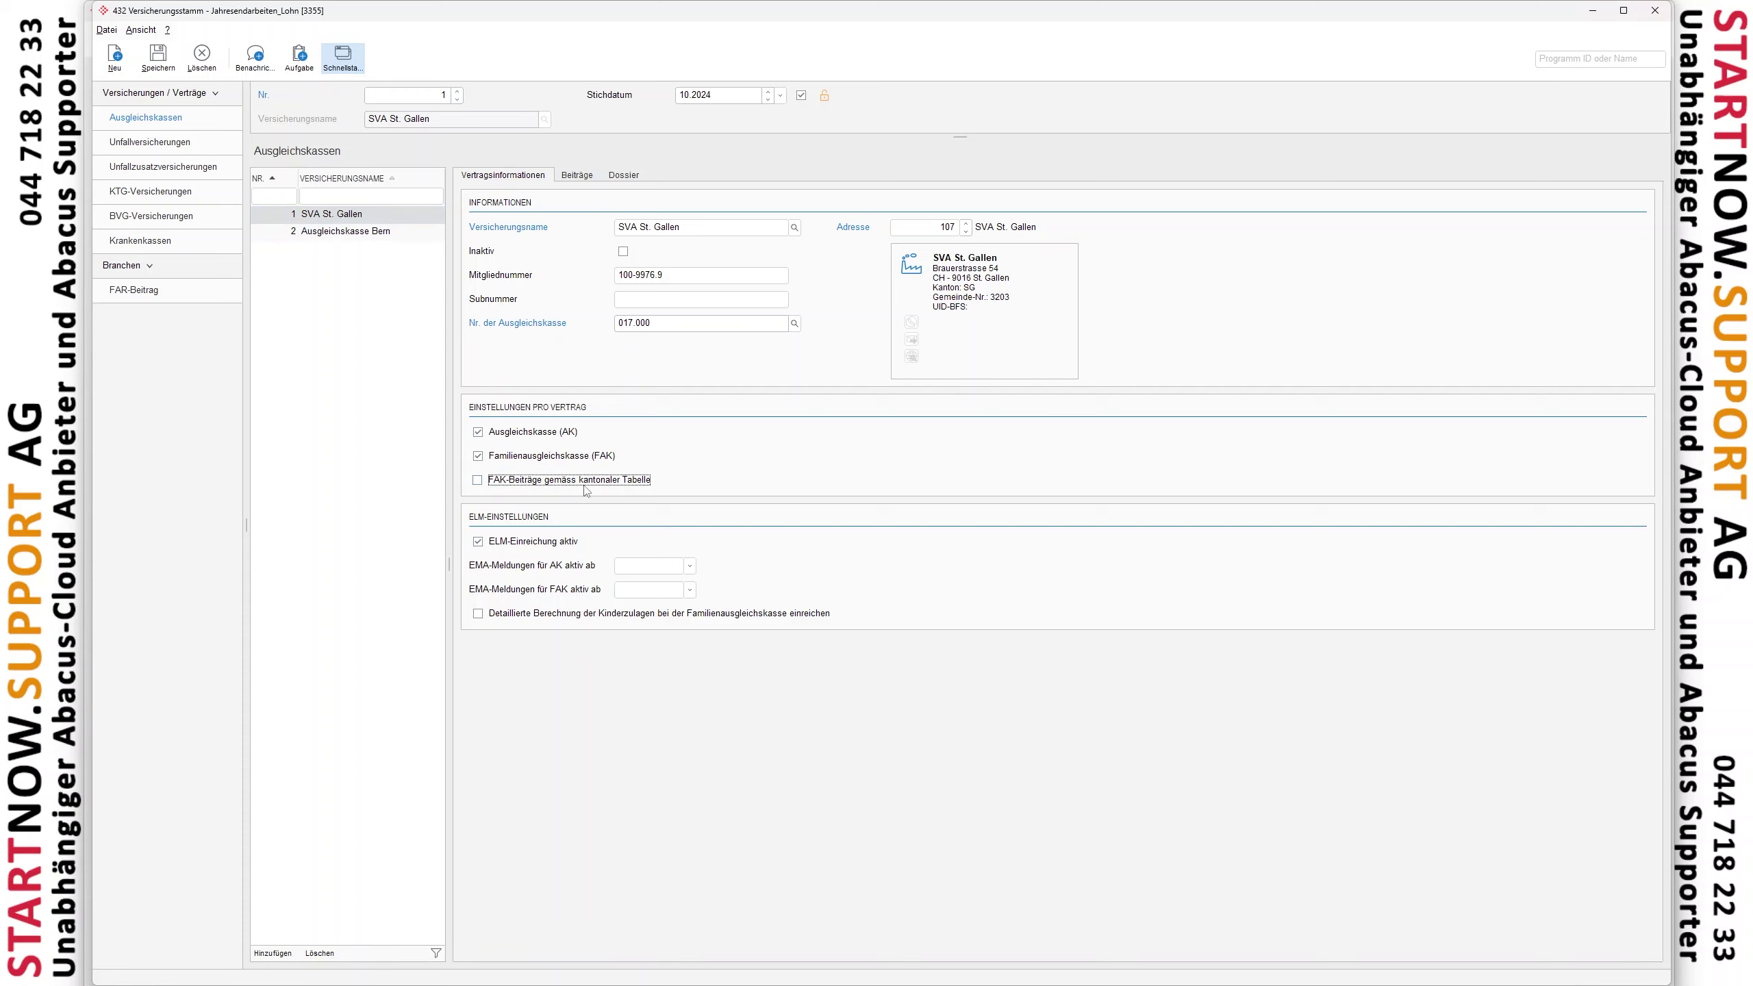
{"action": "left_click", "coordinate": [584, 181]}
{"action": "left_click", "coordinate": [493, 336]}
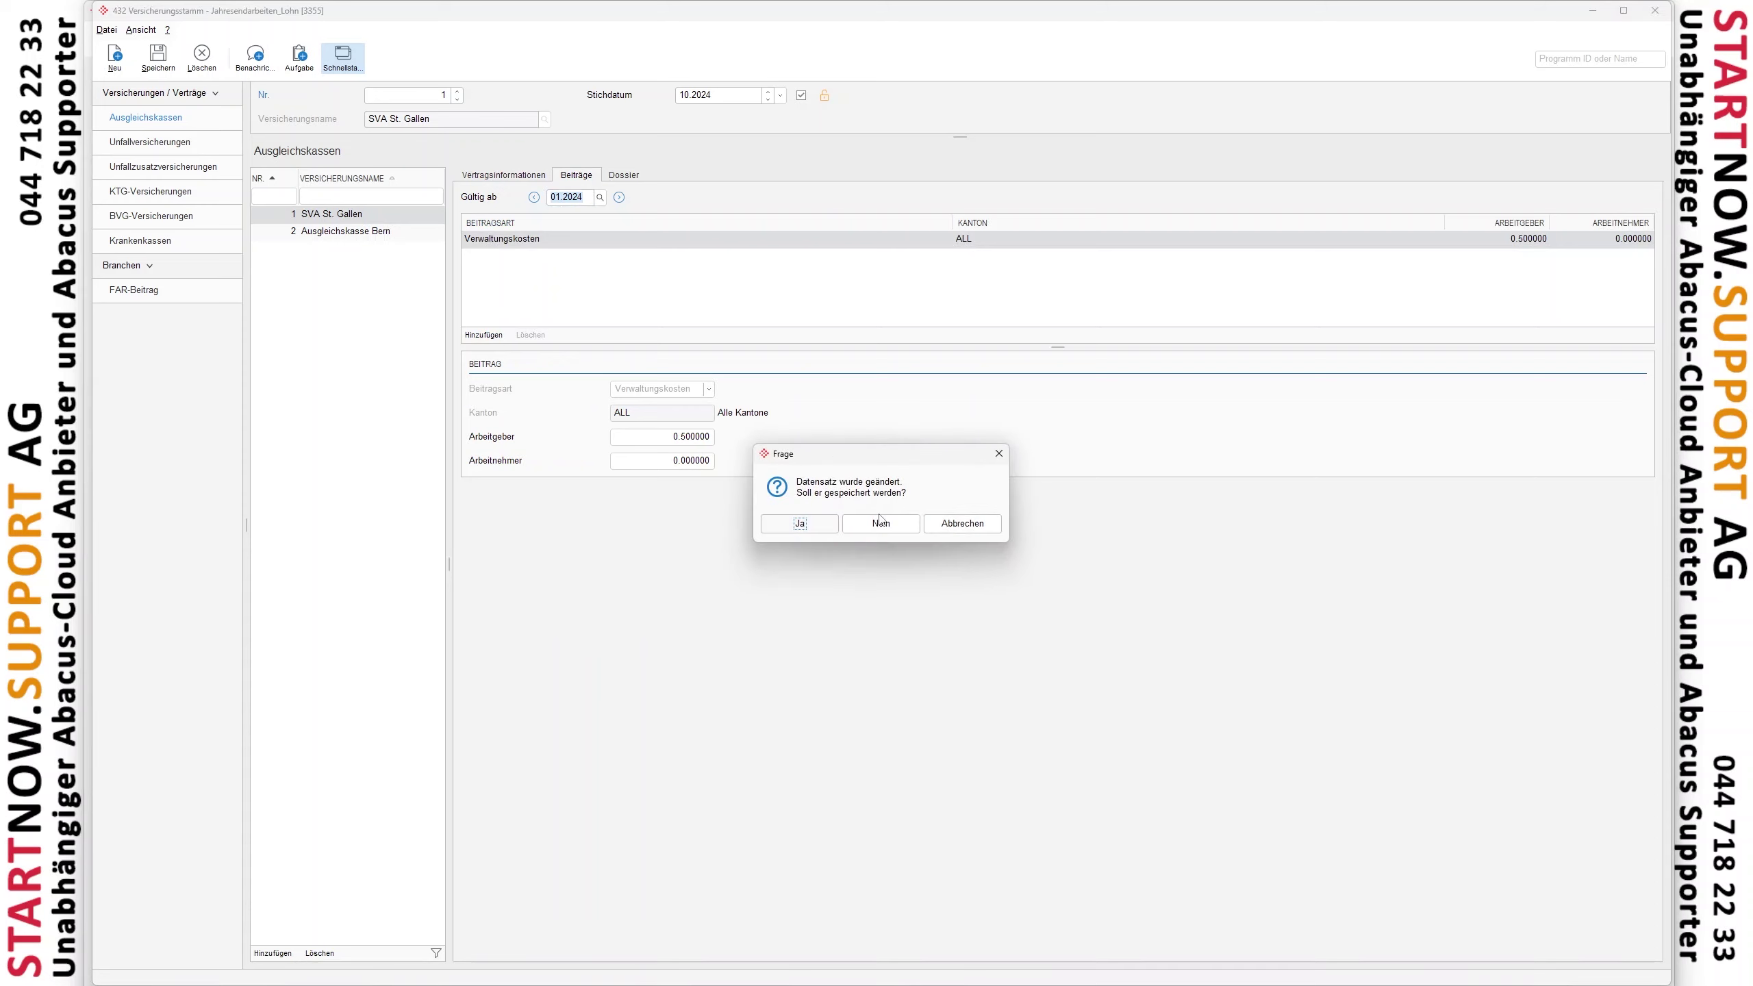
{"action": "left_click", "coordinate": [820, 528]}
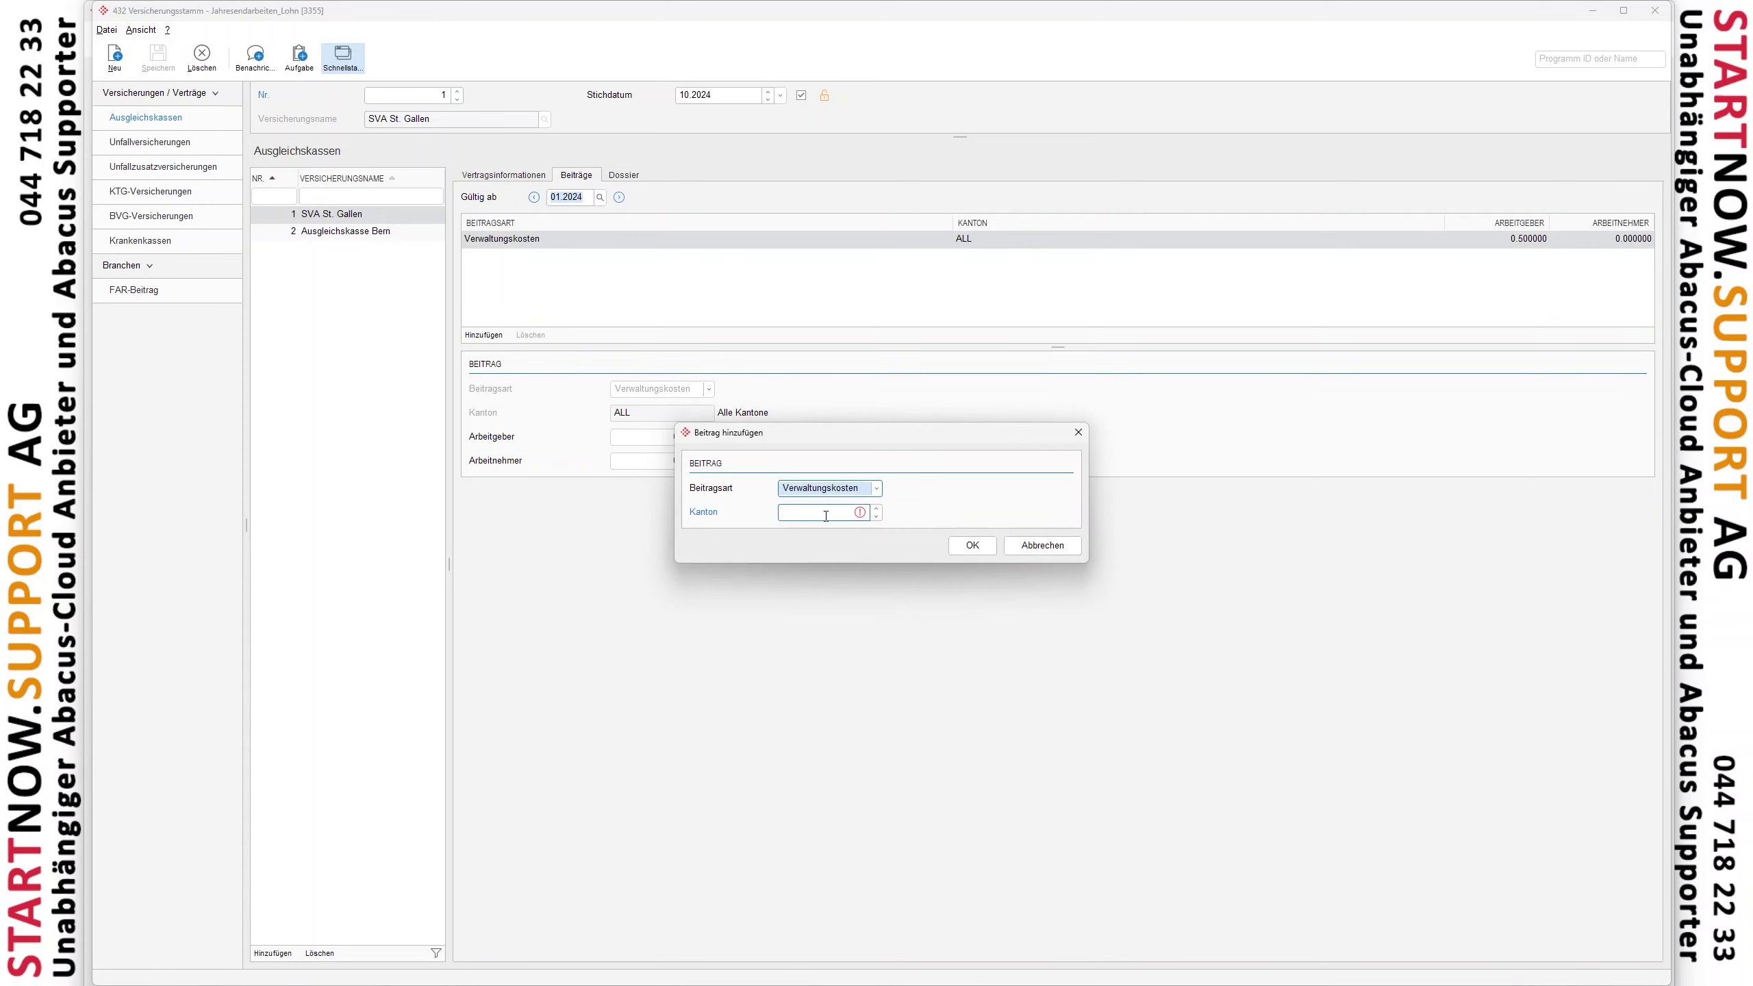
Step: Add a FAK-Beitrag for Kanton ZH with an Arbeitgeber rate of 1.8 to SVA St. Gallen and save it
{"action": "left_click", "coordinate": [818, 497]}
{"action": "left_click", "coordinate": [820, 514]}
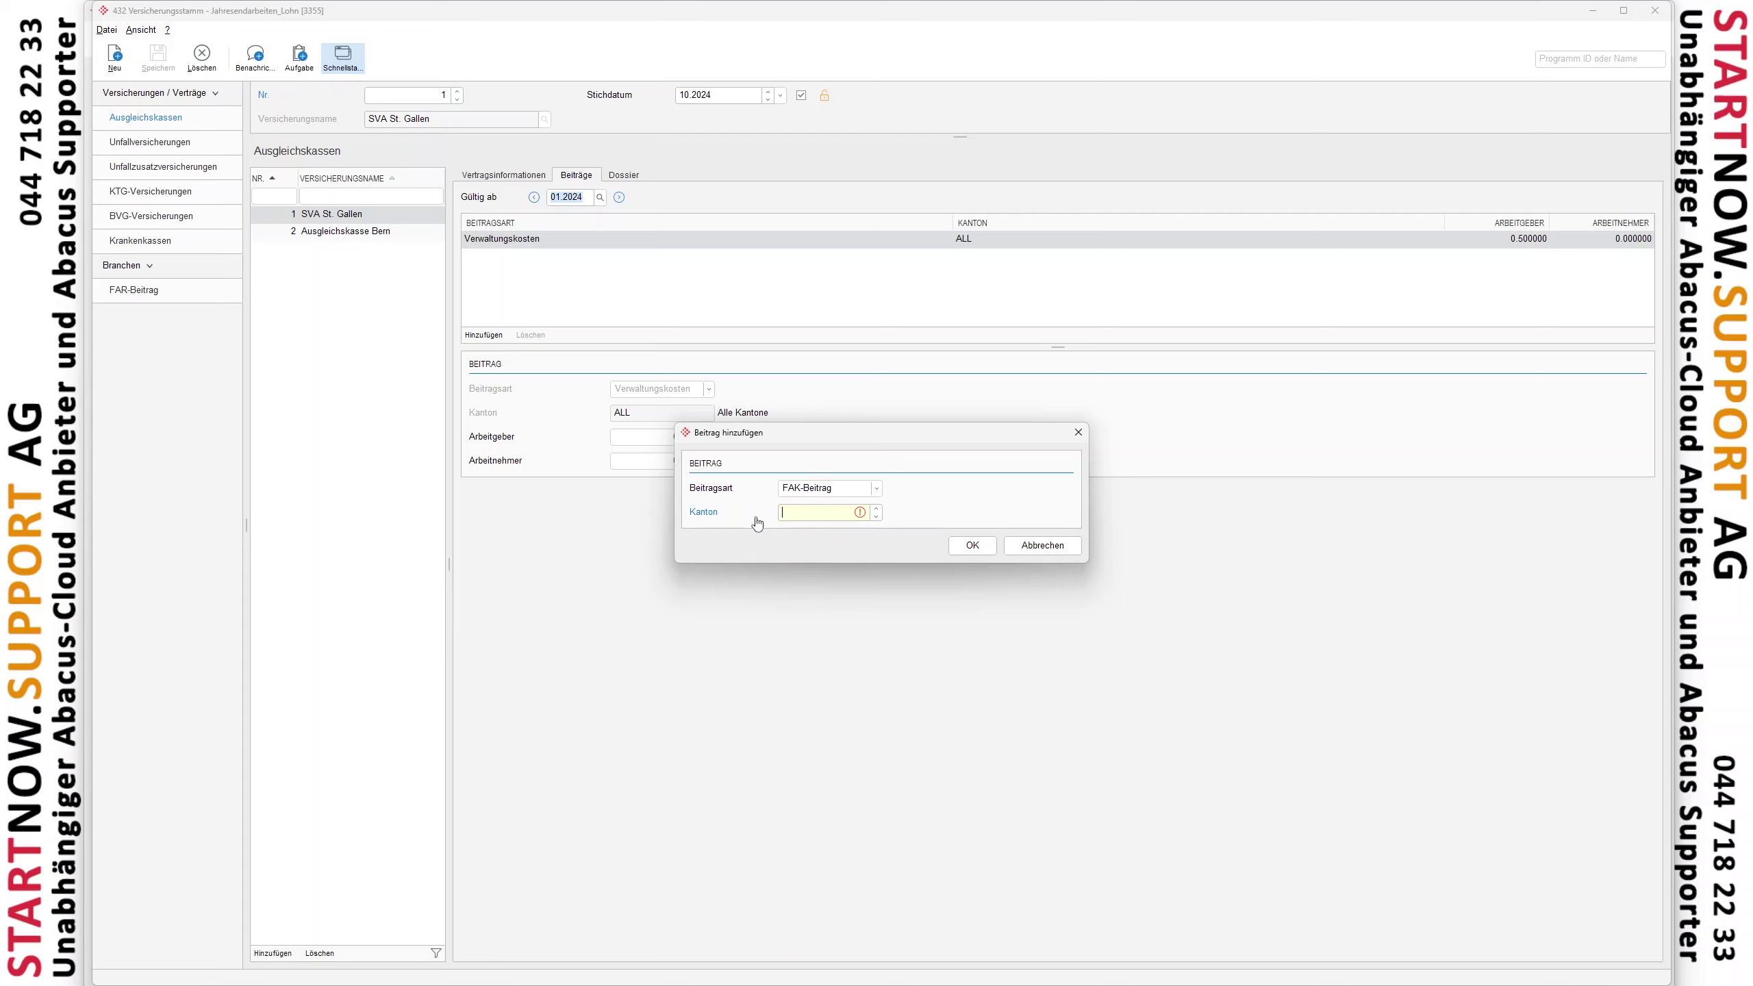
{"action": "type", "text": "zh"}
{"action": "key", "text": "BackSpace"}
{"action": "key", "text": "BackSpace"}
{"action": "type", "text": "ZH"}
{"action": "left_click", "coordinate": [972, 545]}
{"action": "left_click", "coordinate": [690, 436]}
{"action": "type", "text": "1.8"}
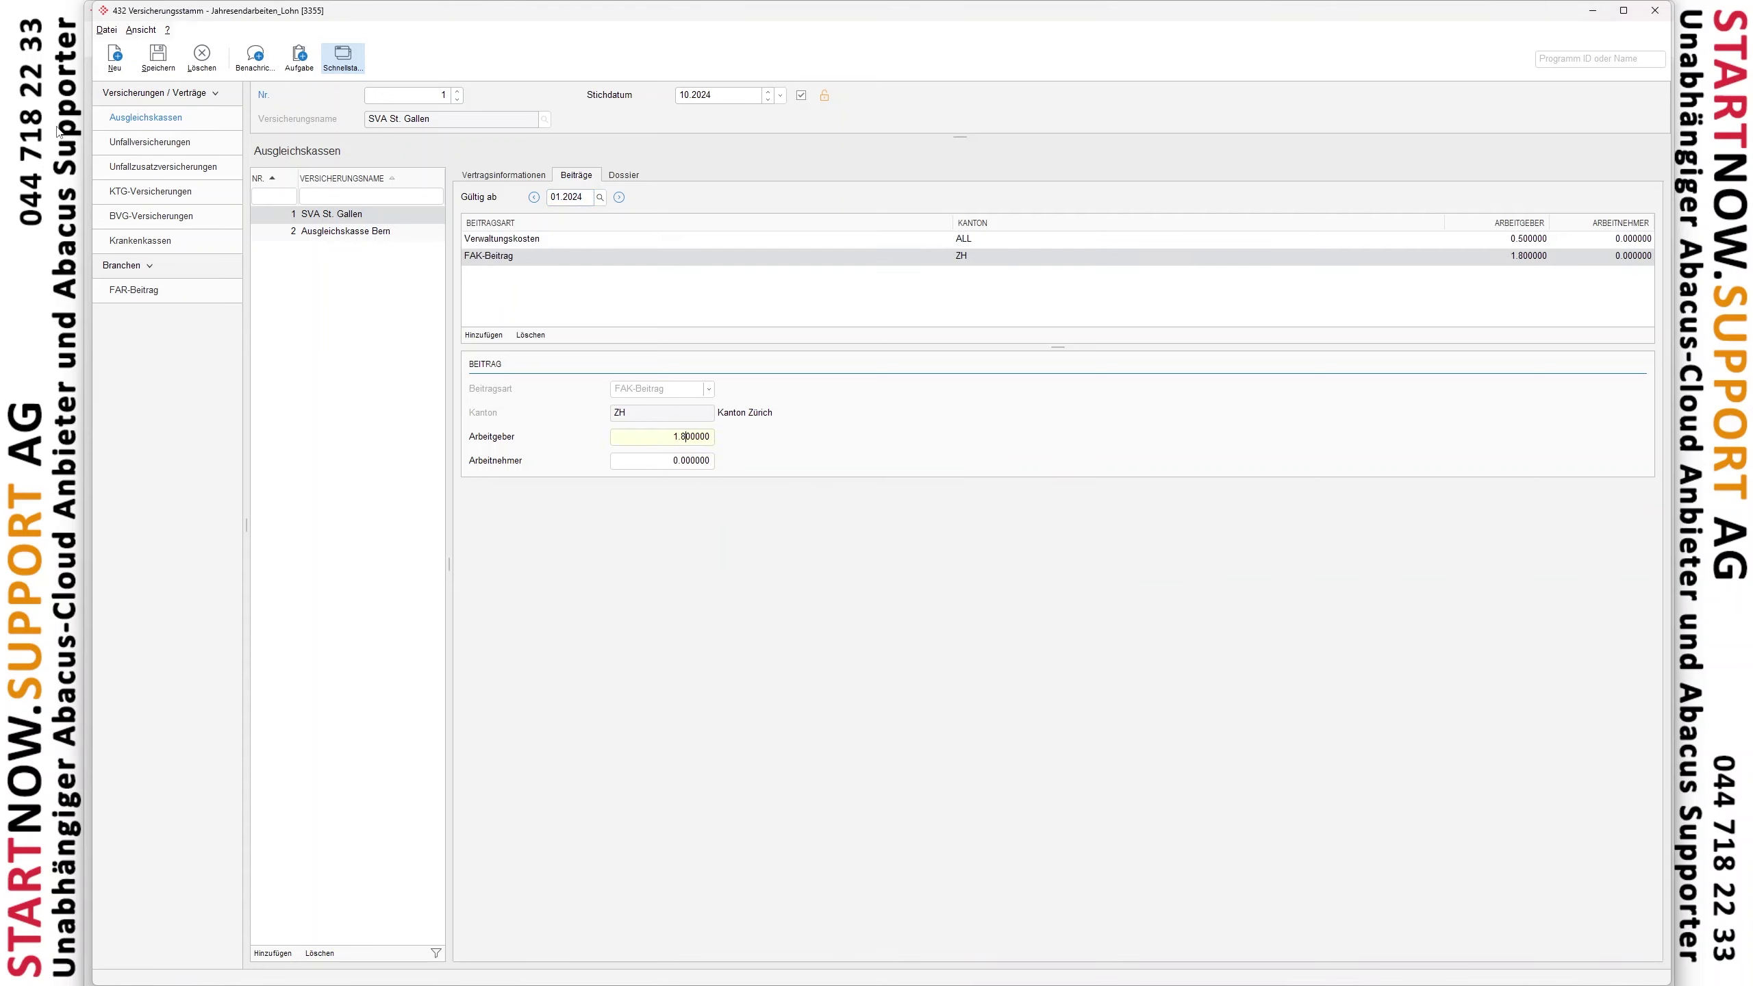
{"action": "left_click", "coordinate": [176, 61]}
Step: Check the FAK settings in the SVA St. Gallen Vertragsinformationen and return to its Beiträge
{"action": "left_click", "coordinate": [706, 259]}
{"action": "left_click", "coordinate": [502, 178]}
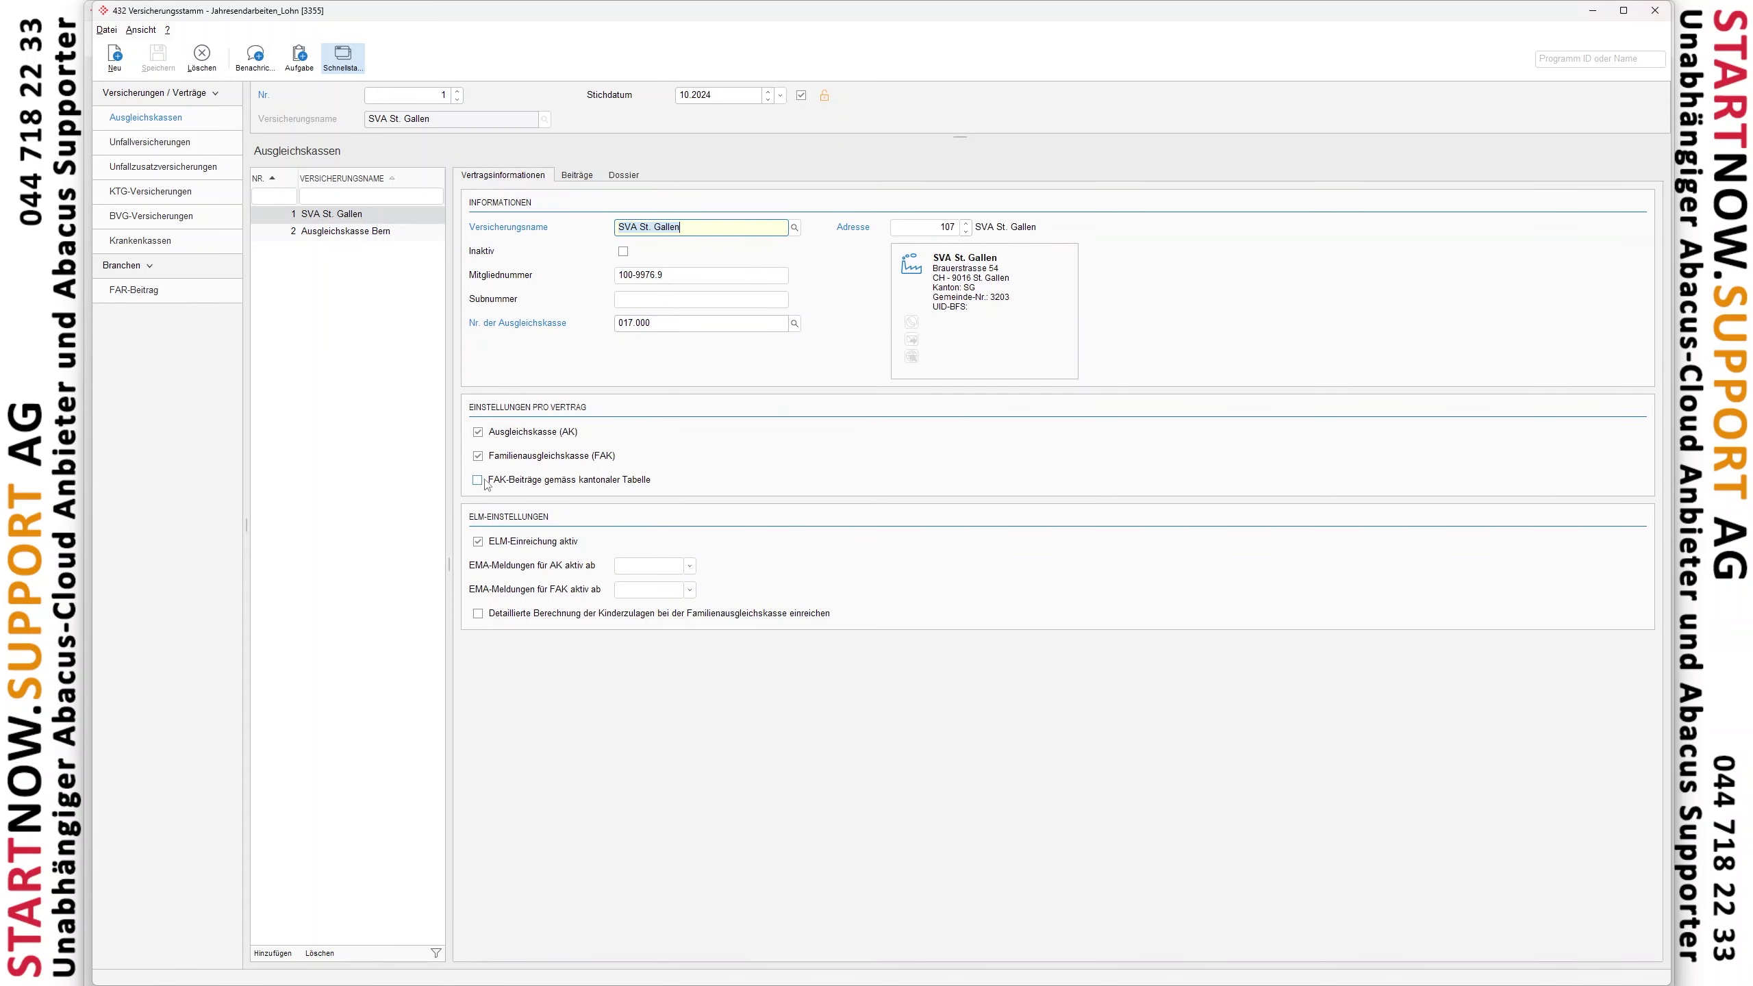
{"action": "left_click", "coordinate": [583, 178]}
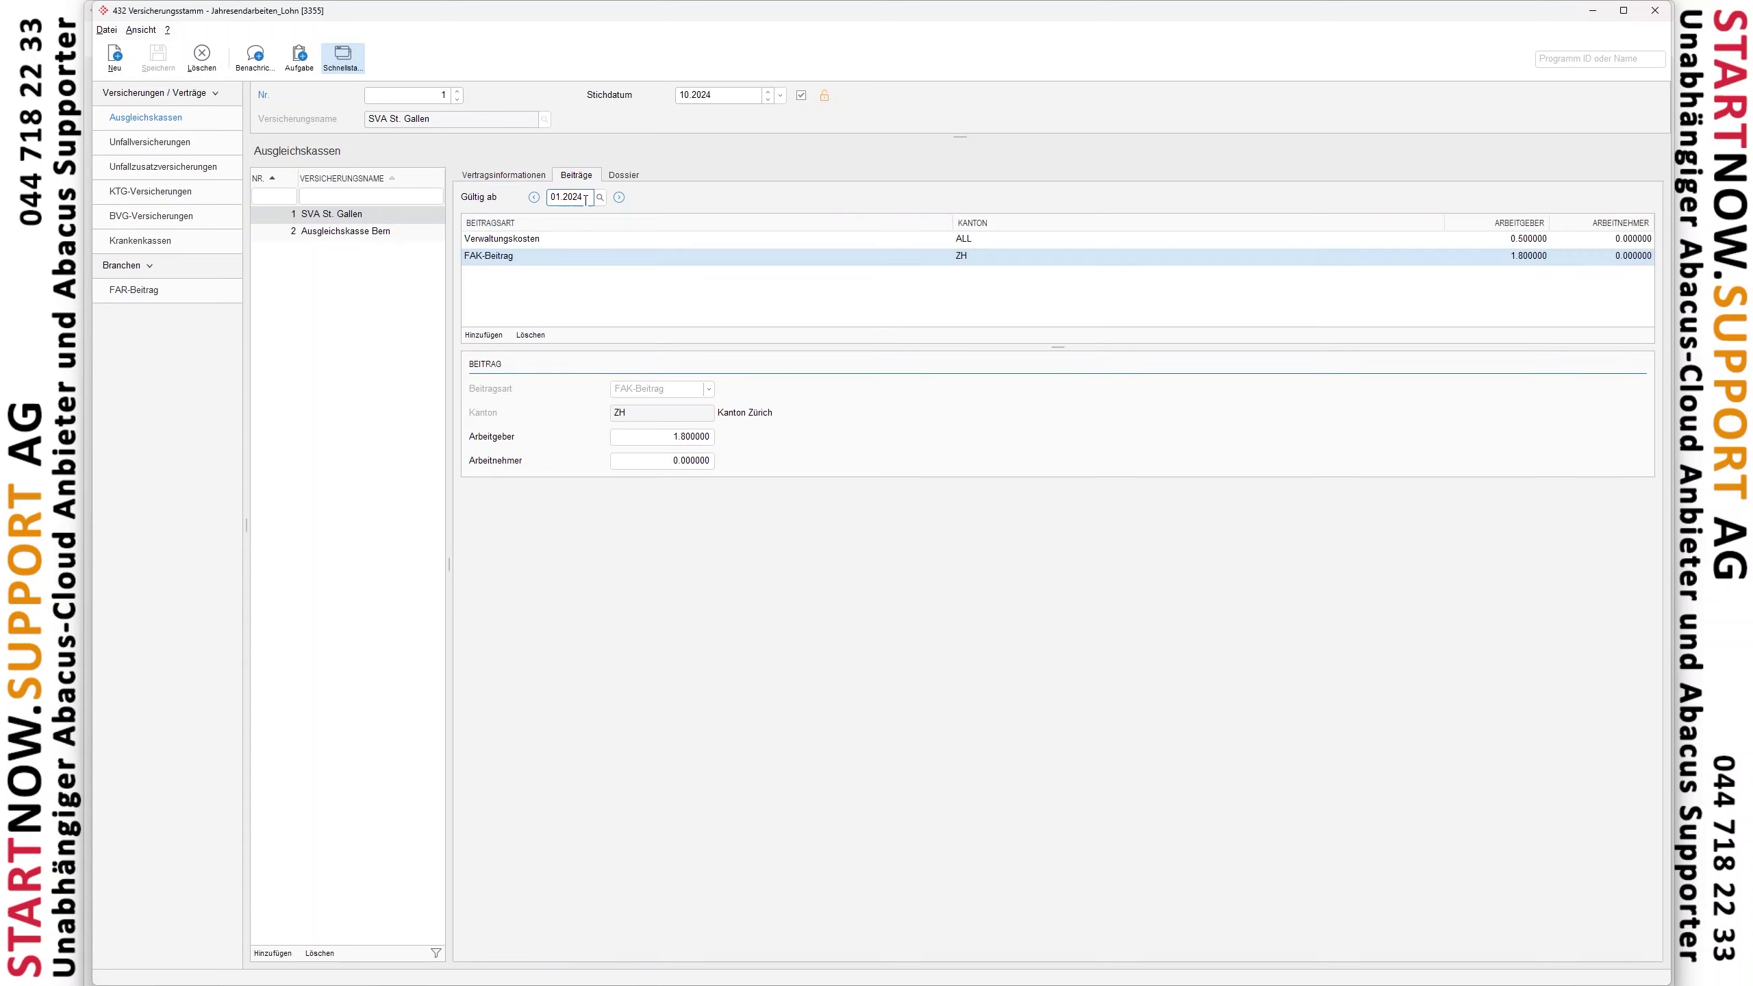
Step: Review the SVA St. Gallen Verwaltungskosten and FAK-Beitrag rates valid from 01.2025, and open the Unfallversicherungen
{"action": "left_click", "coordinate": [619, 198]}
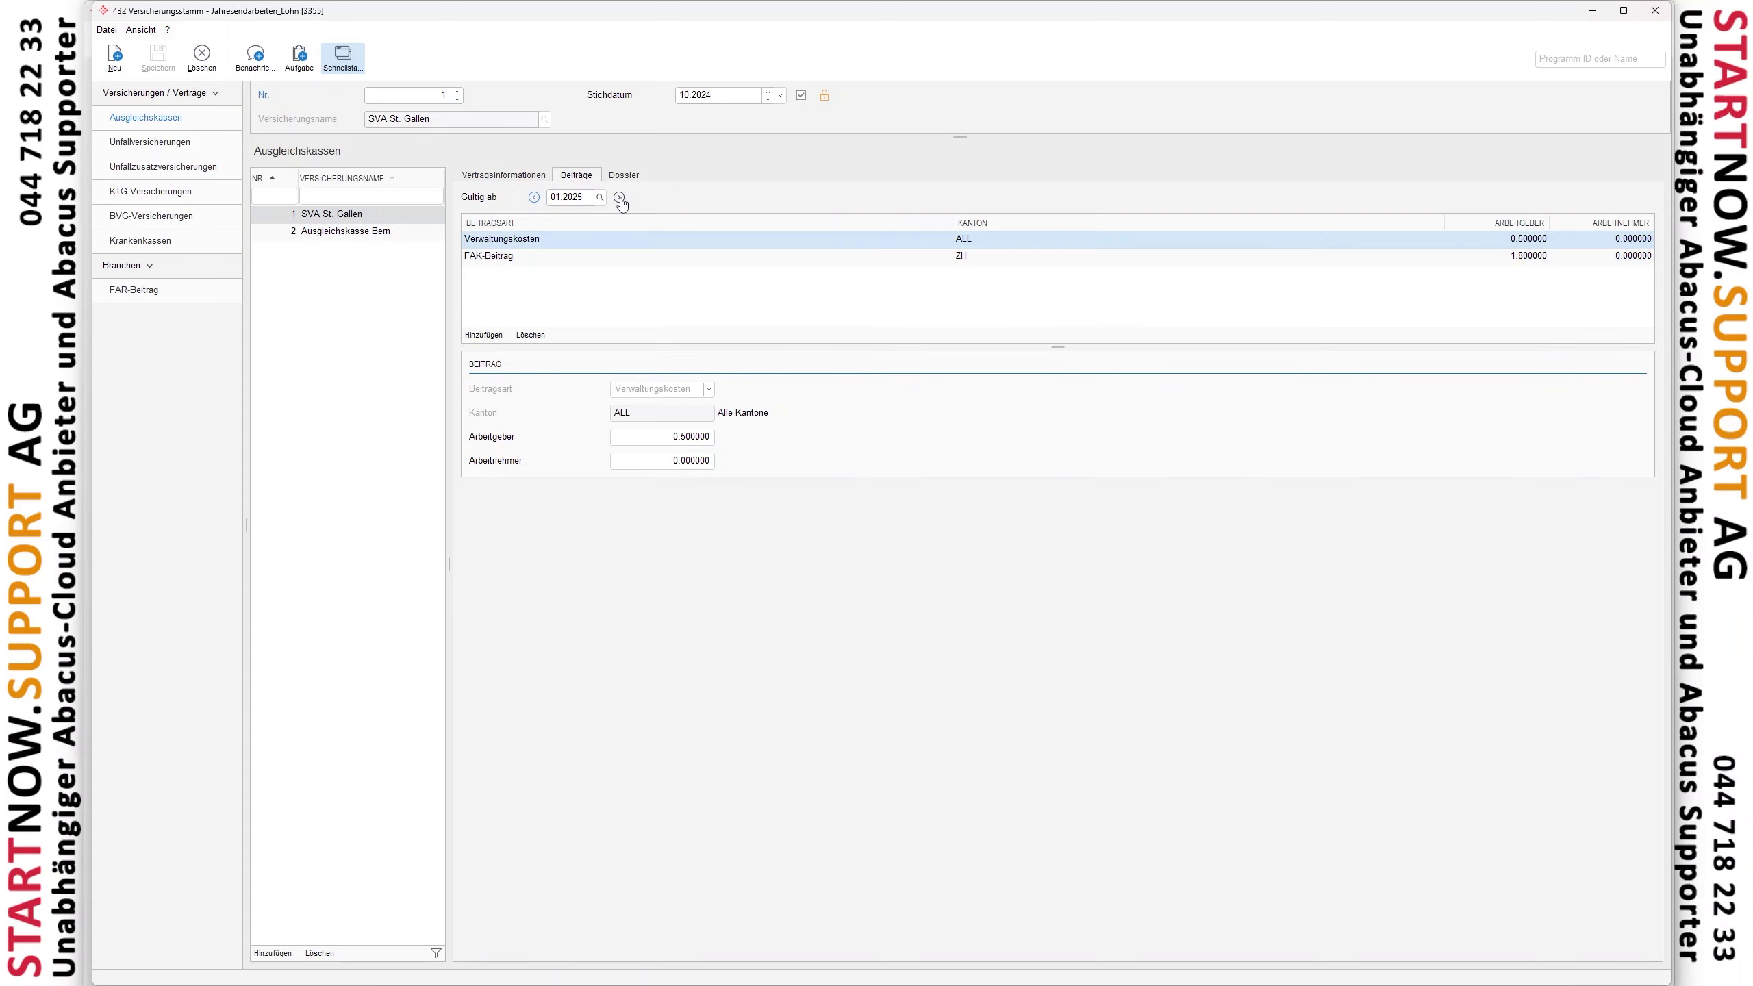
{"action": "left_click", "coordinate": [542, 258]}
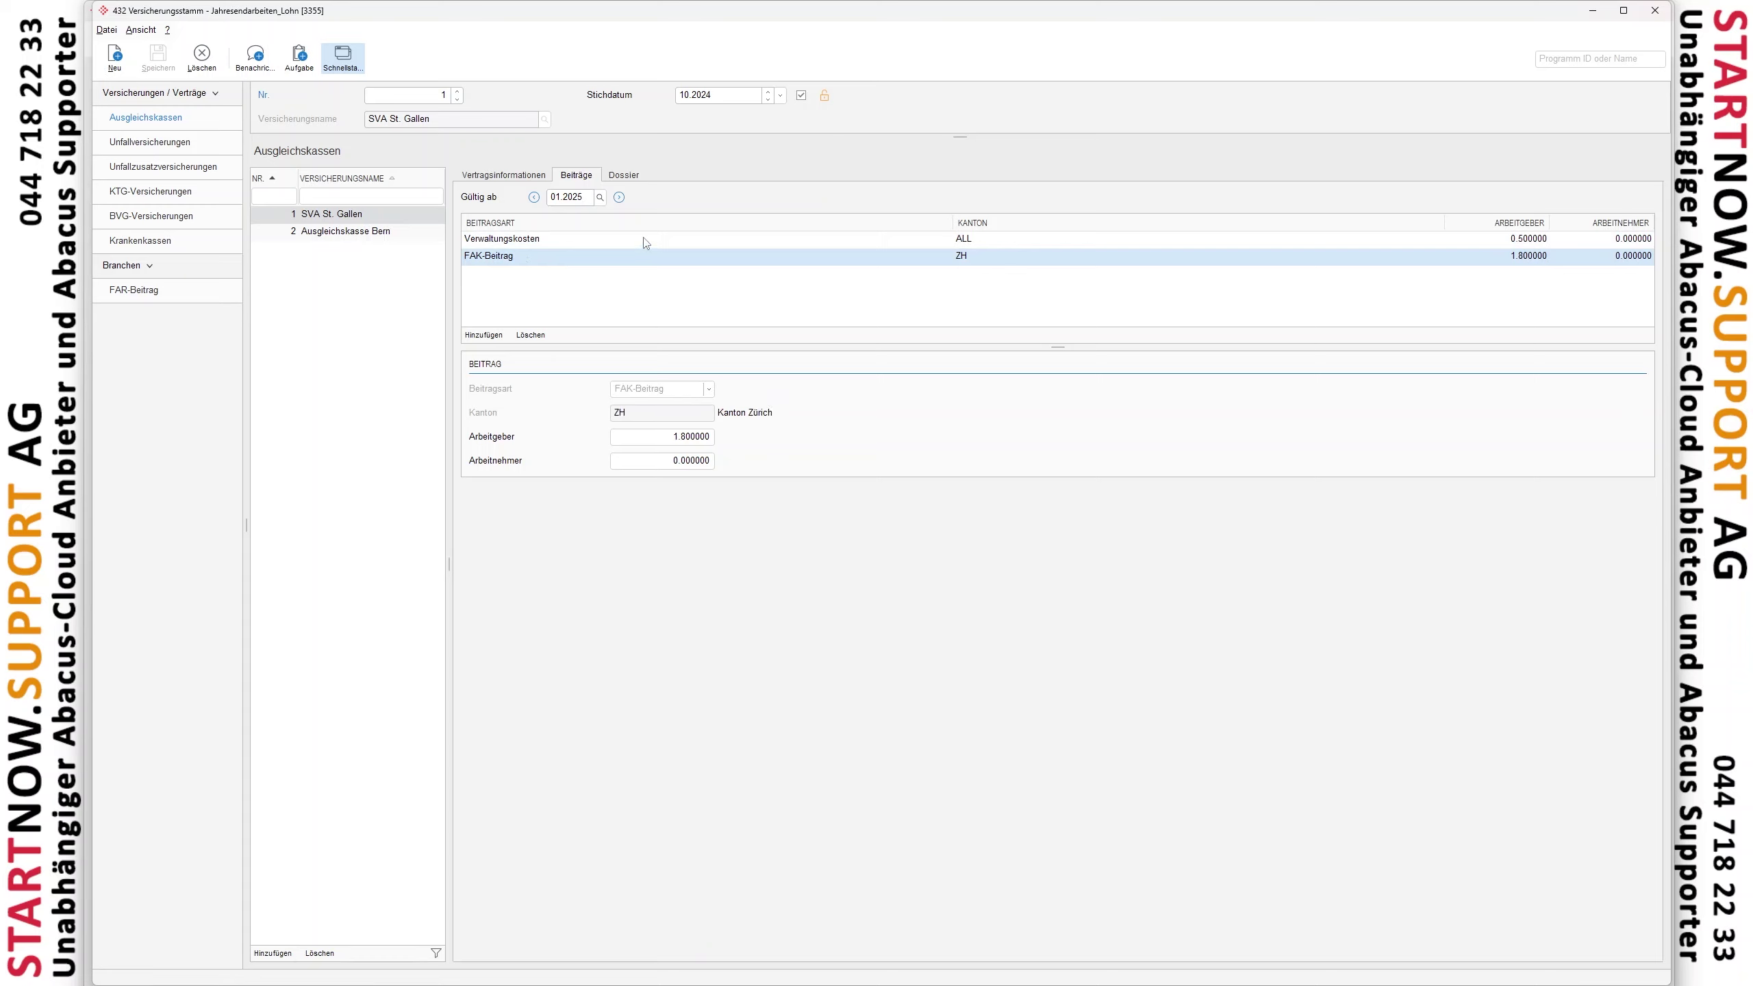
{"action": "left_click", "coordinate": [560, 246]}
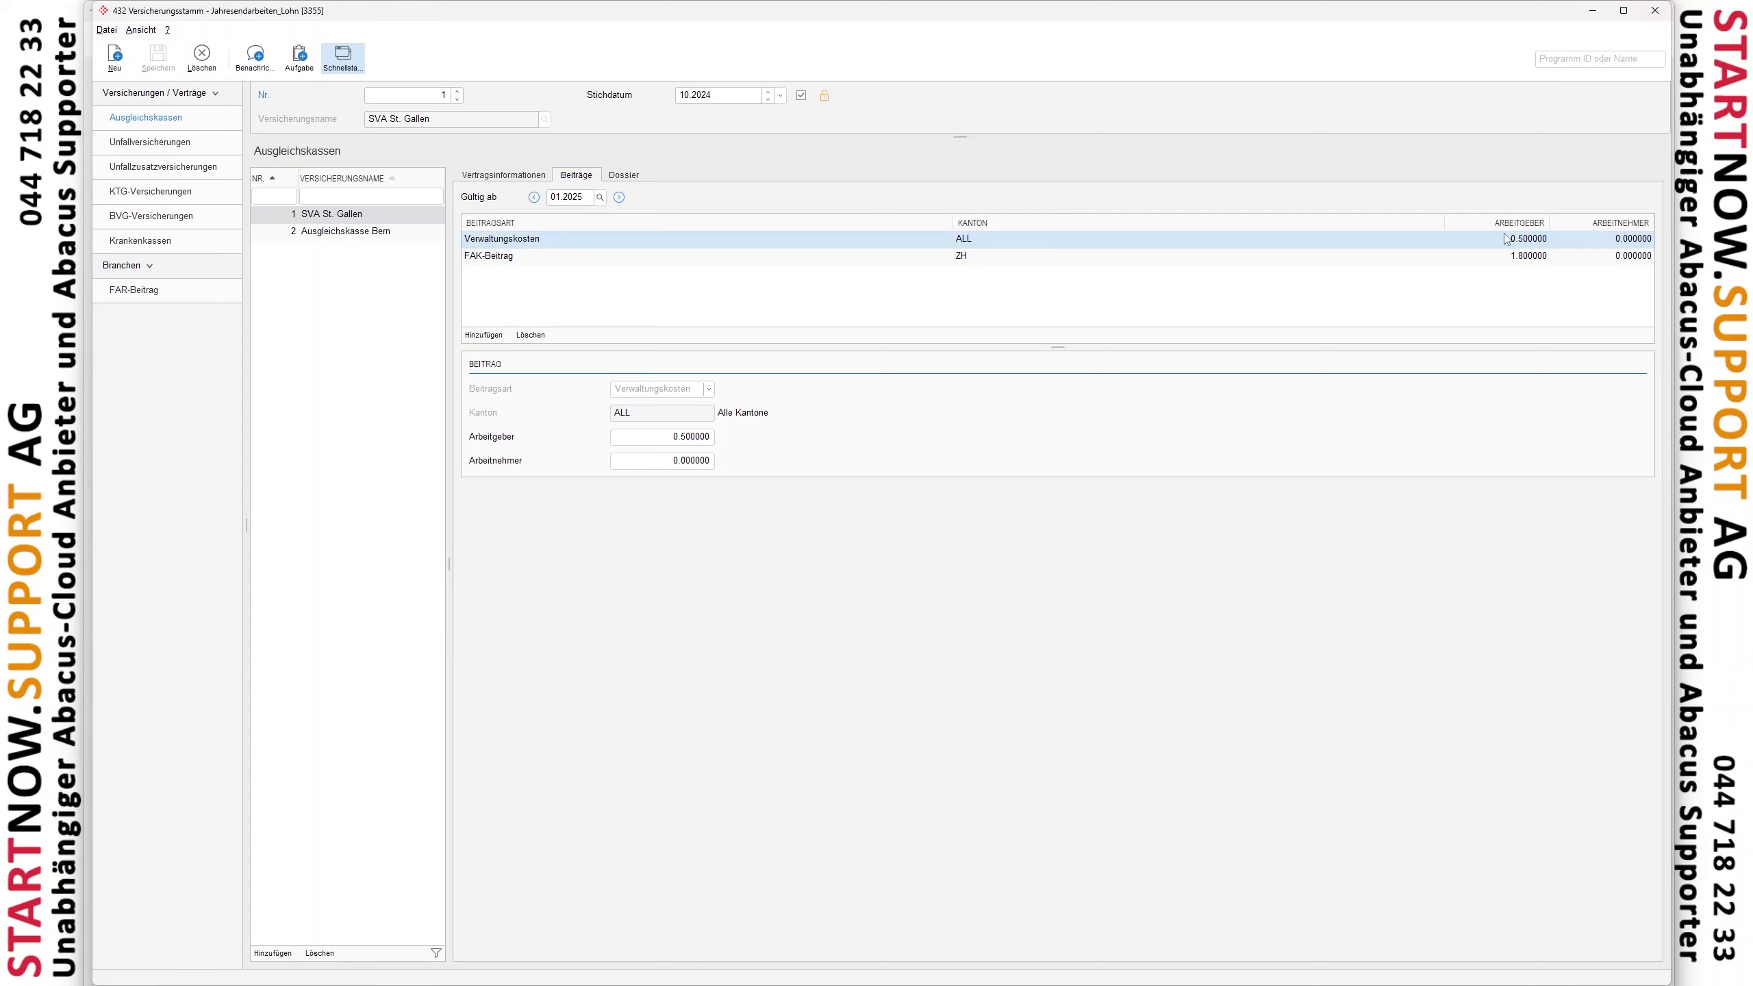
{"action": "left_click", "coordinate": [667, 436]}
{"action": "left_click", "coordinate": [172, 145]}
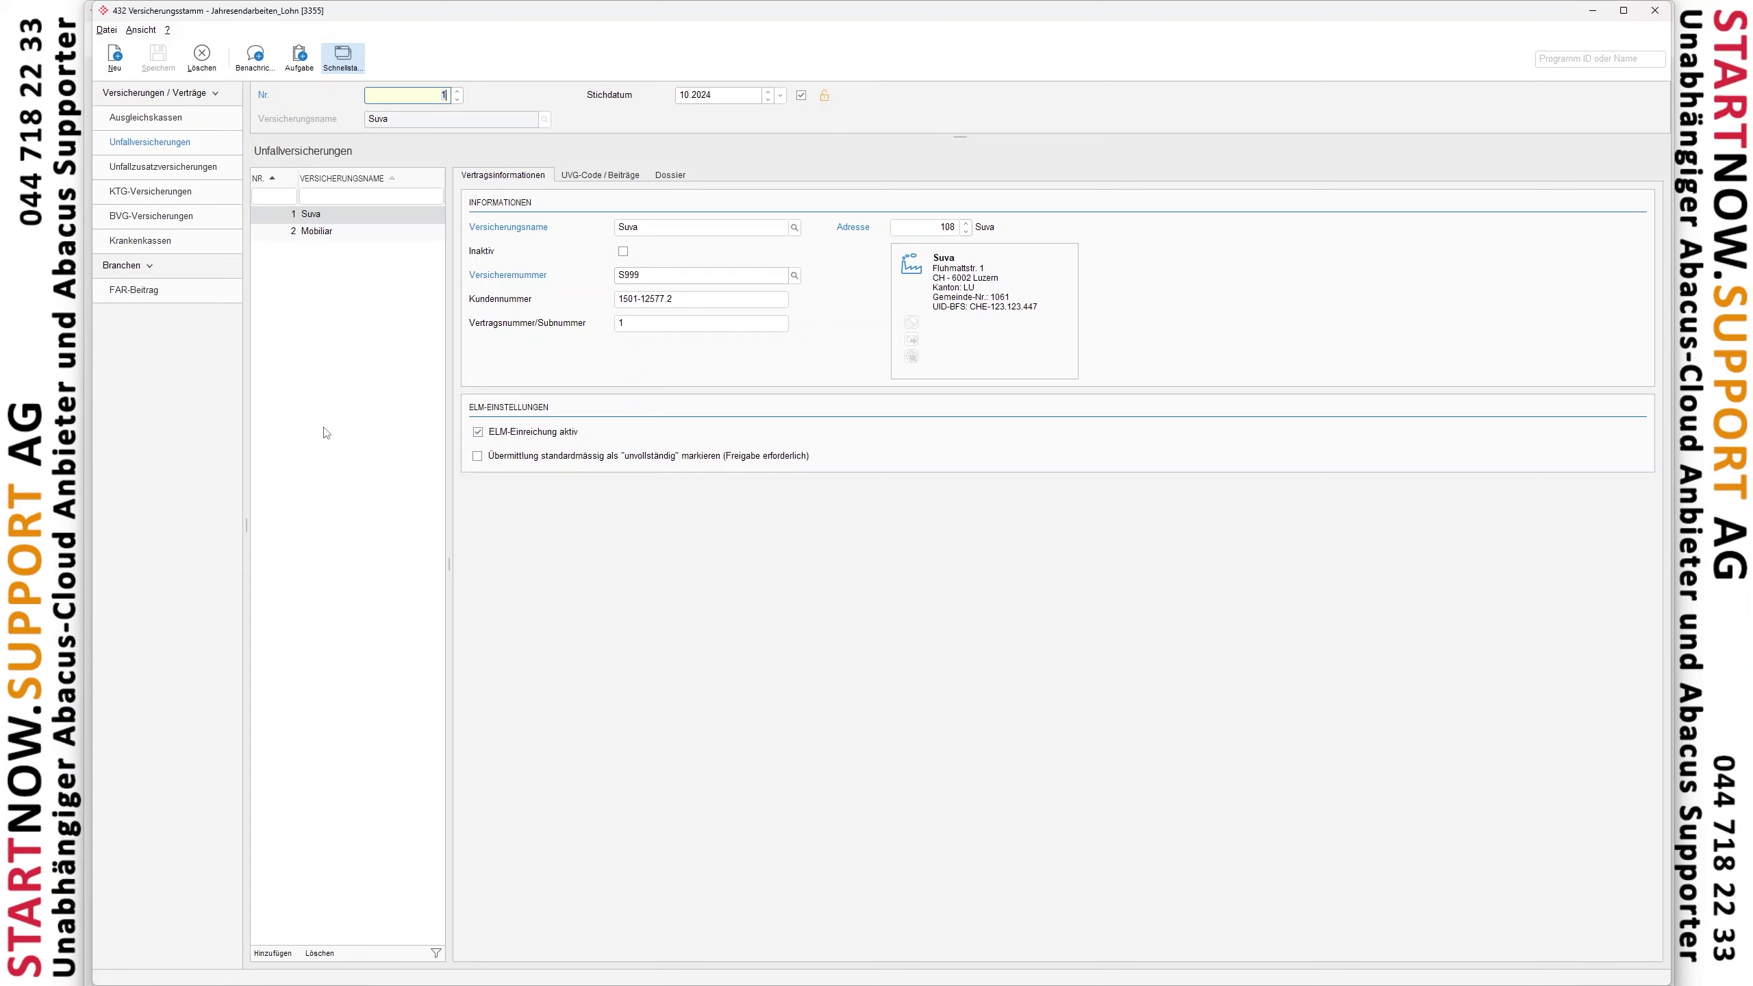
Step: Compare the Vertragsinformationen of the Unfallversicherungen Suva and Mobiliar, and return to the Suva record
{"action": "left_click", "coordinate": [345, 233]}
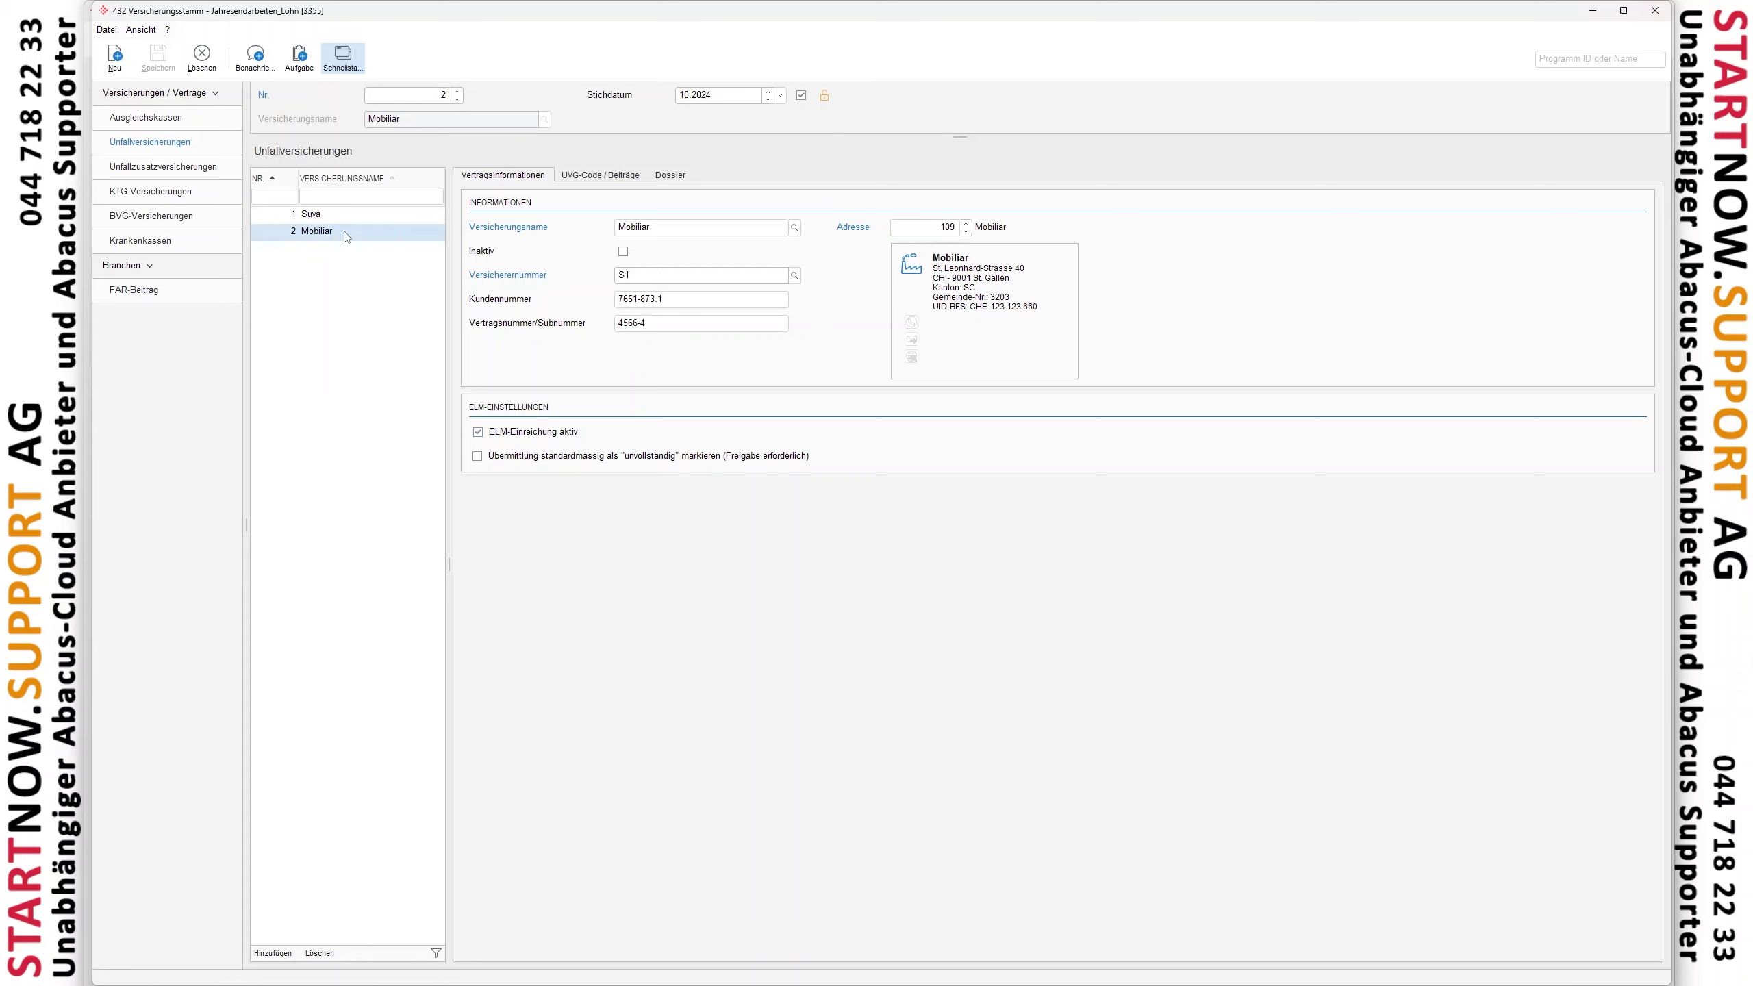
{"action": "left_click", "coordinate": [331, 219]}
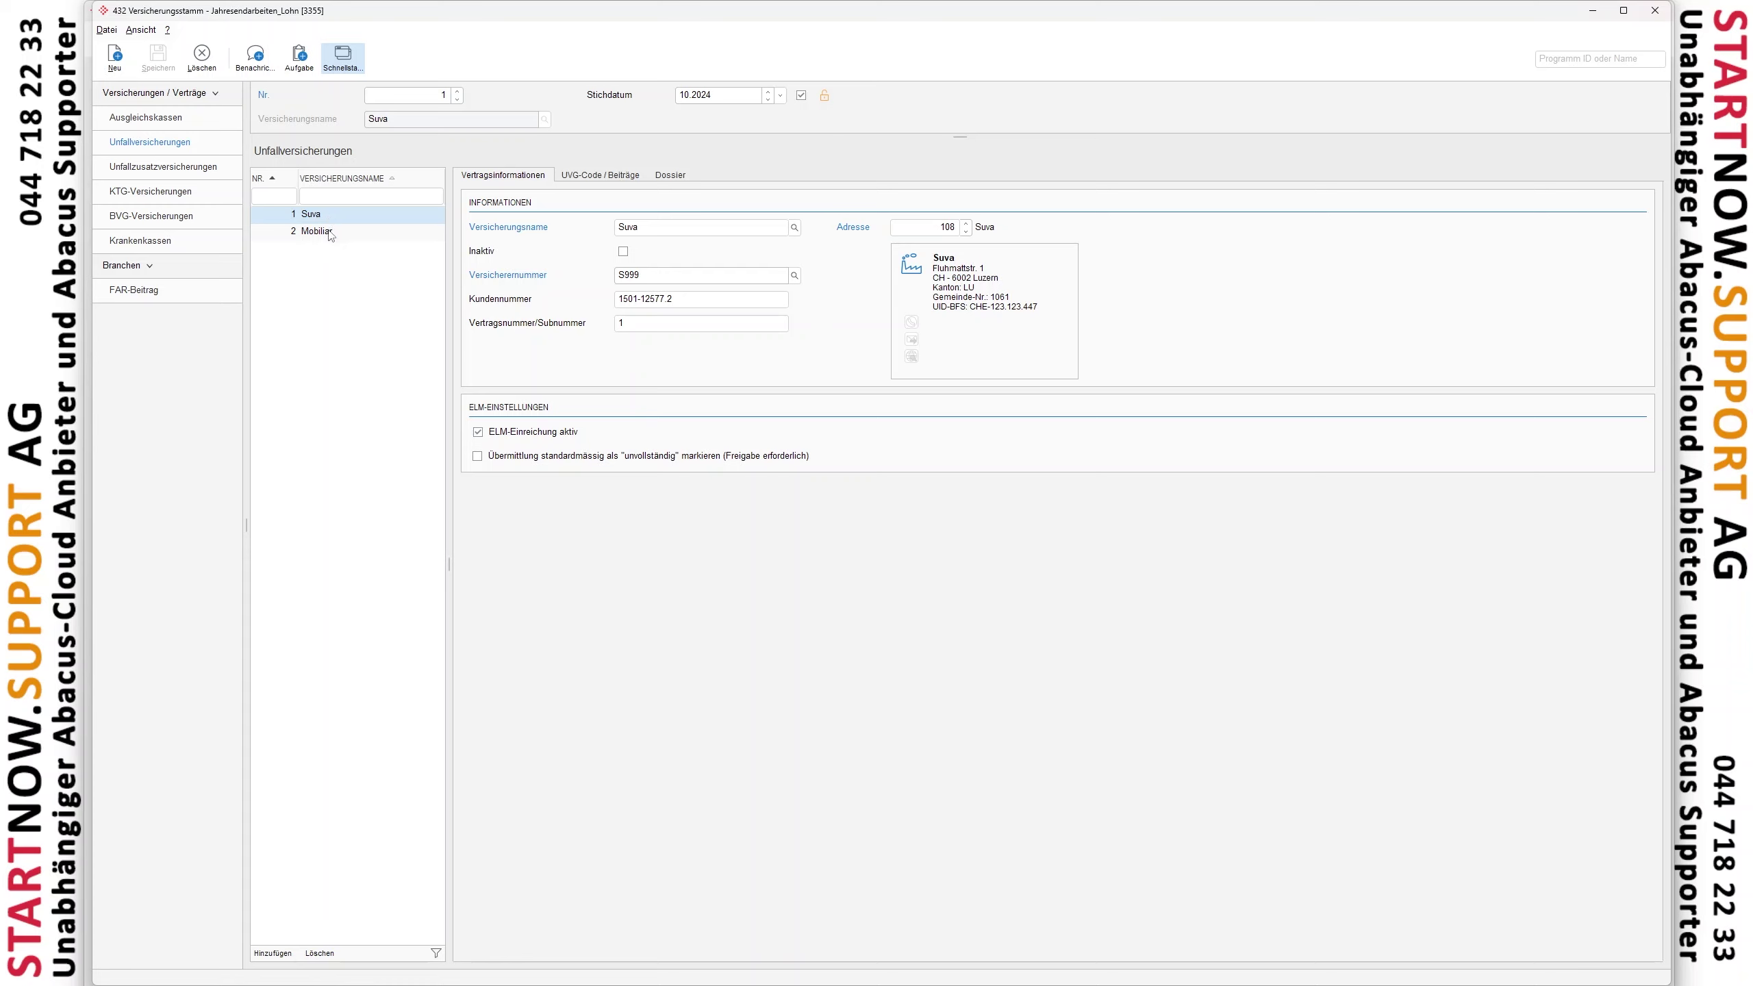
{"action": "left_click", "coordinate": [329, 231]}
{"action": "left_click", "coordinate": [328, 219]}
Step: Review Suva's BU and NBU contribution rates for UVG-Code A valid from 01.2025, and close the Versicherungsstamm
{"action": "left_click", "coordinate": [576, 175]}
{"action": "left_click", "coordinate": [619, 419]}
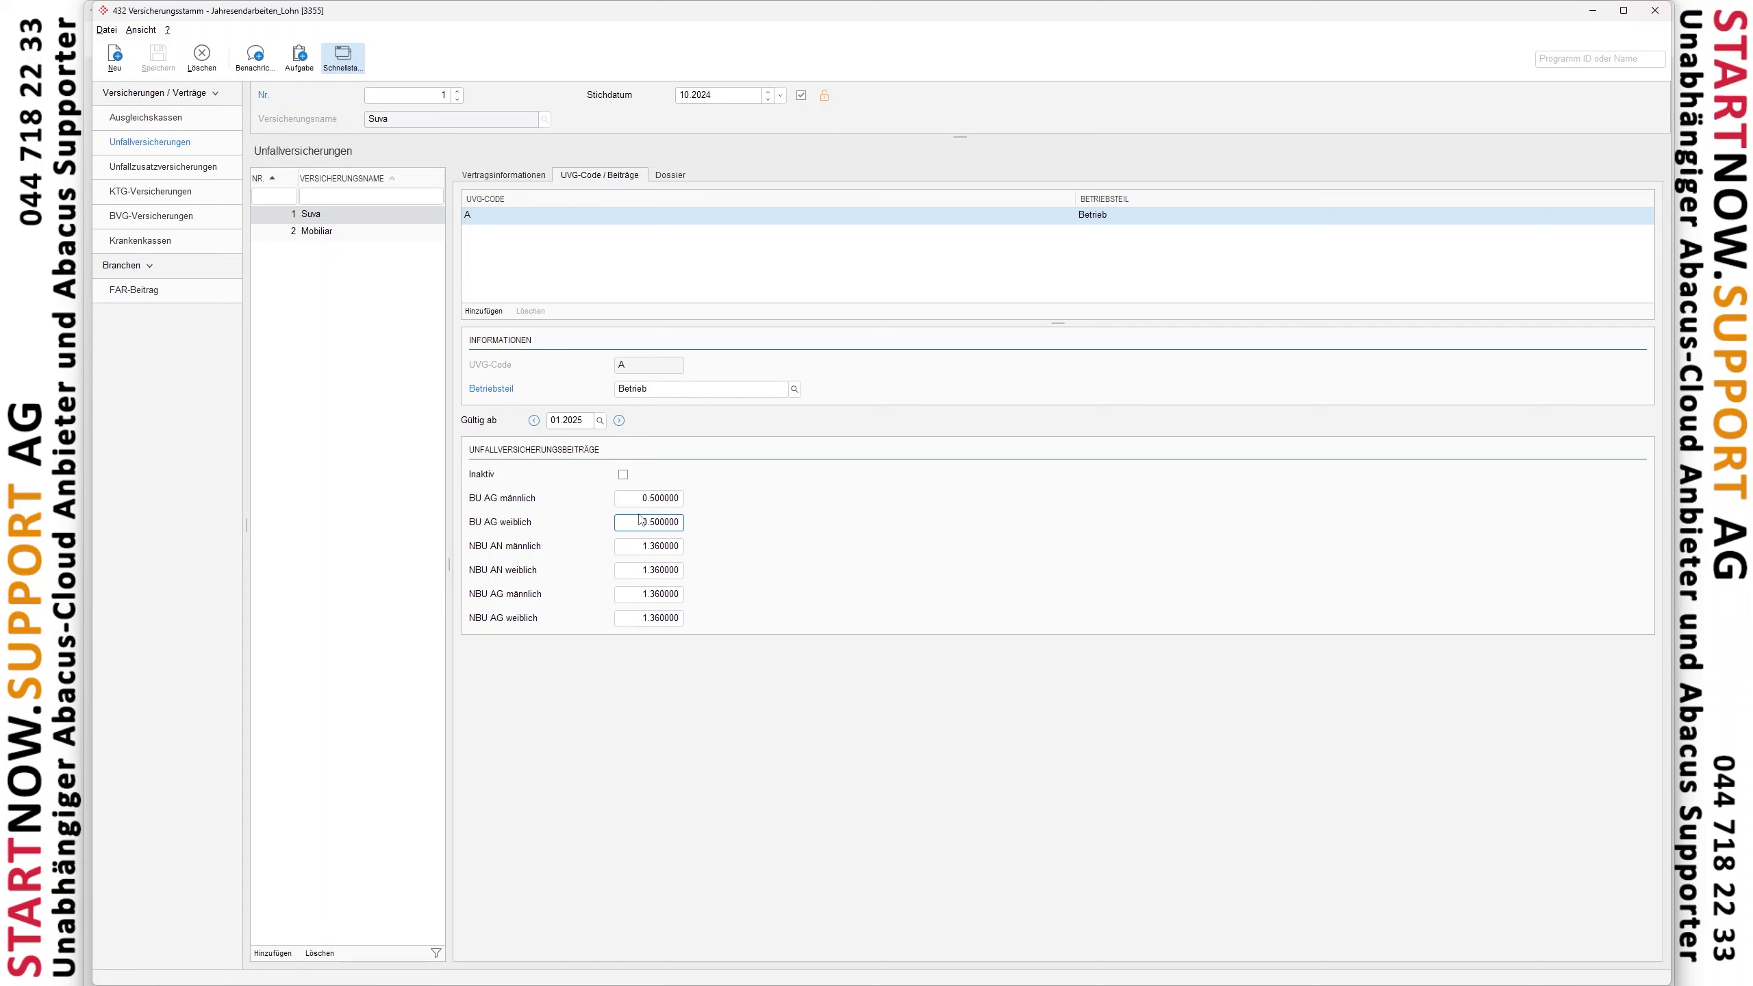
{"action": "left_click", "coordinate": [651, 546]}
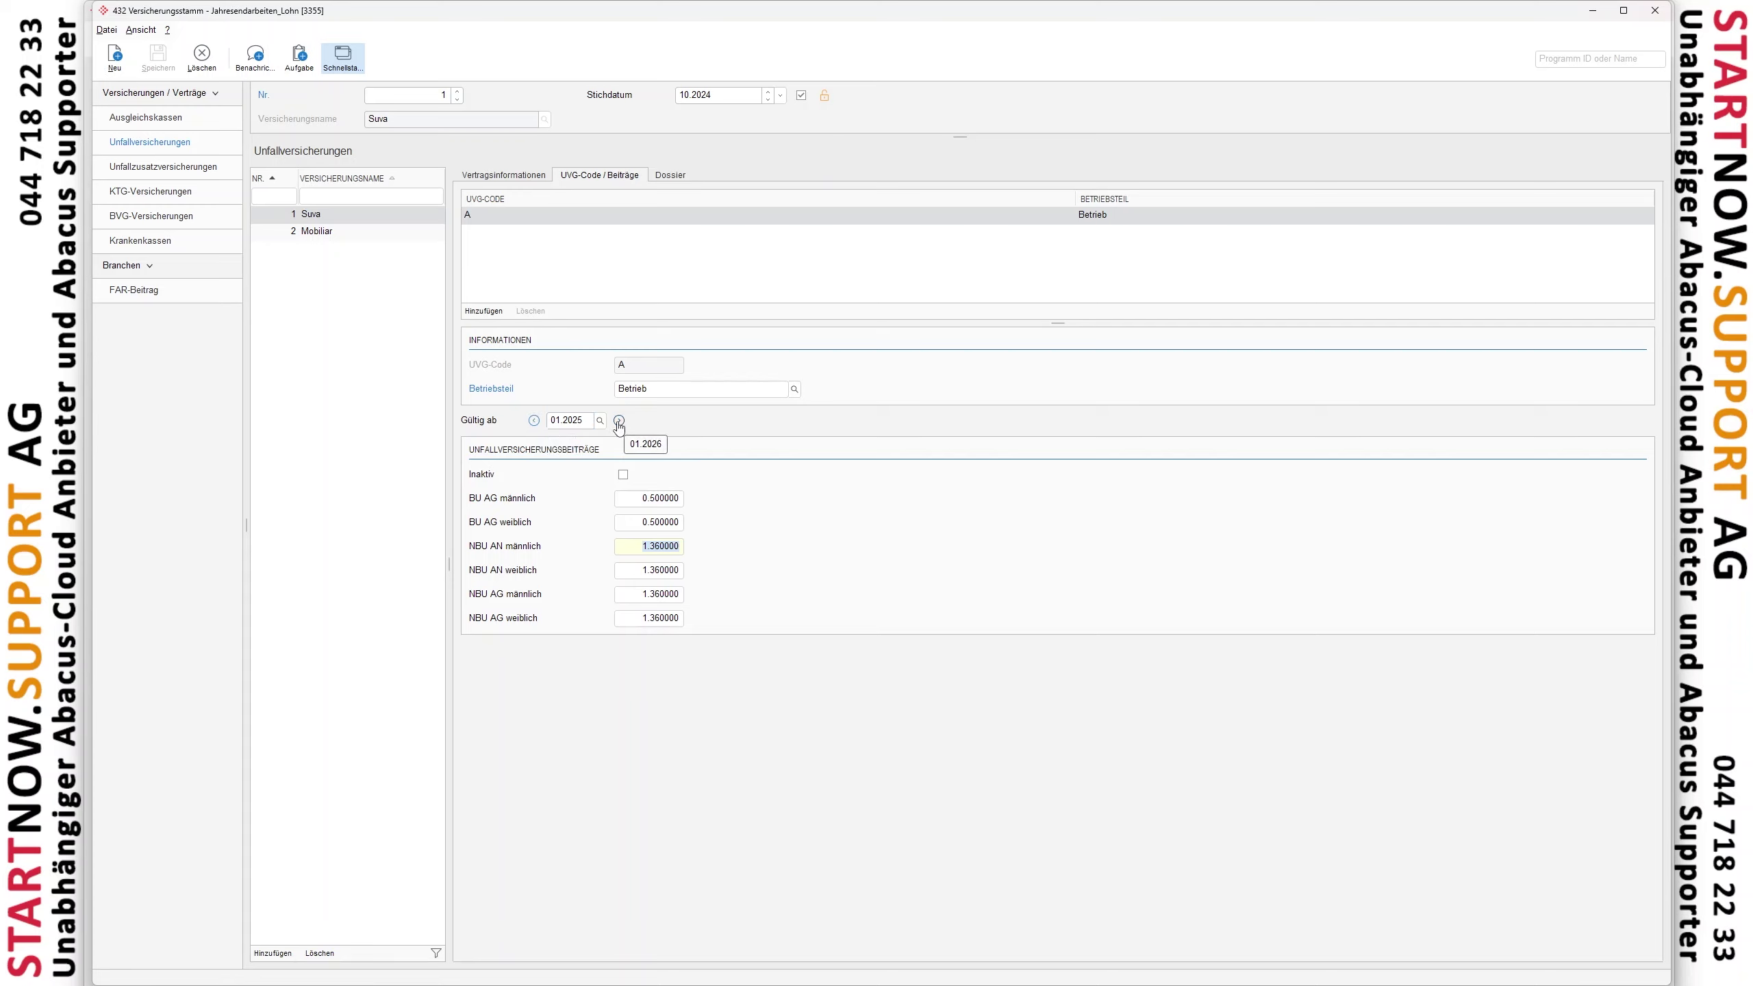
{"action": "left_click", "coordinate": [534, 421]}
{"action": "left_click", "coordinate": [619, 421]}
{"action": "key", "text": "Tab"}
{"action": "key", "text": "Tab"}
{"action": "key", "text": "Tab"}
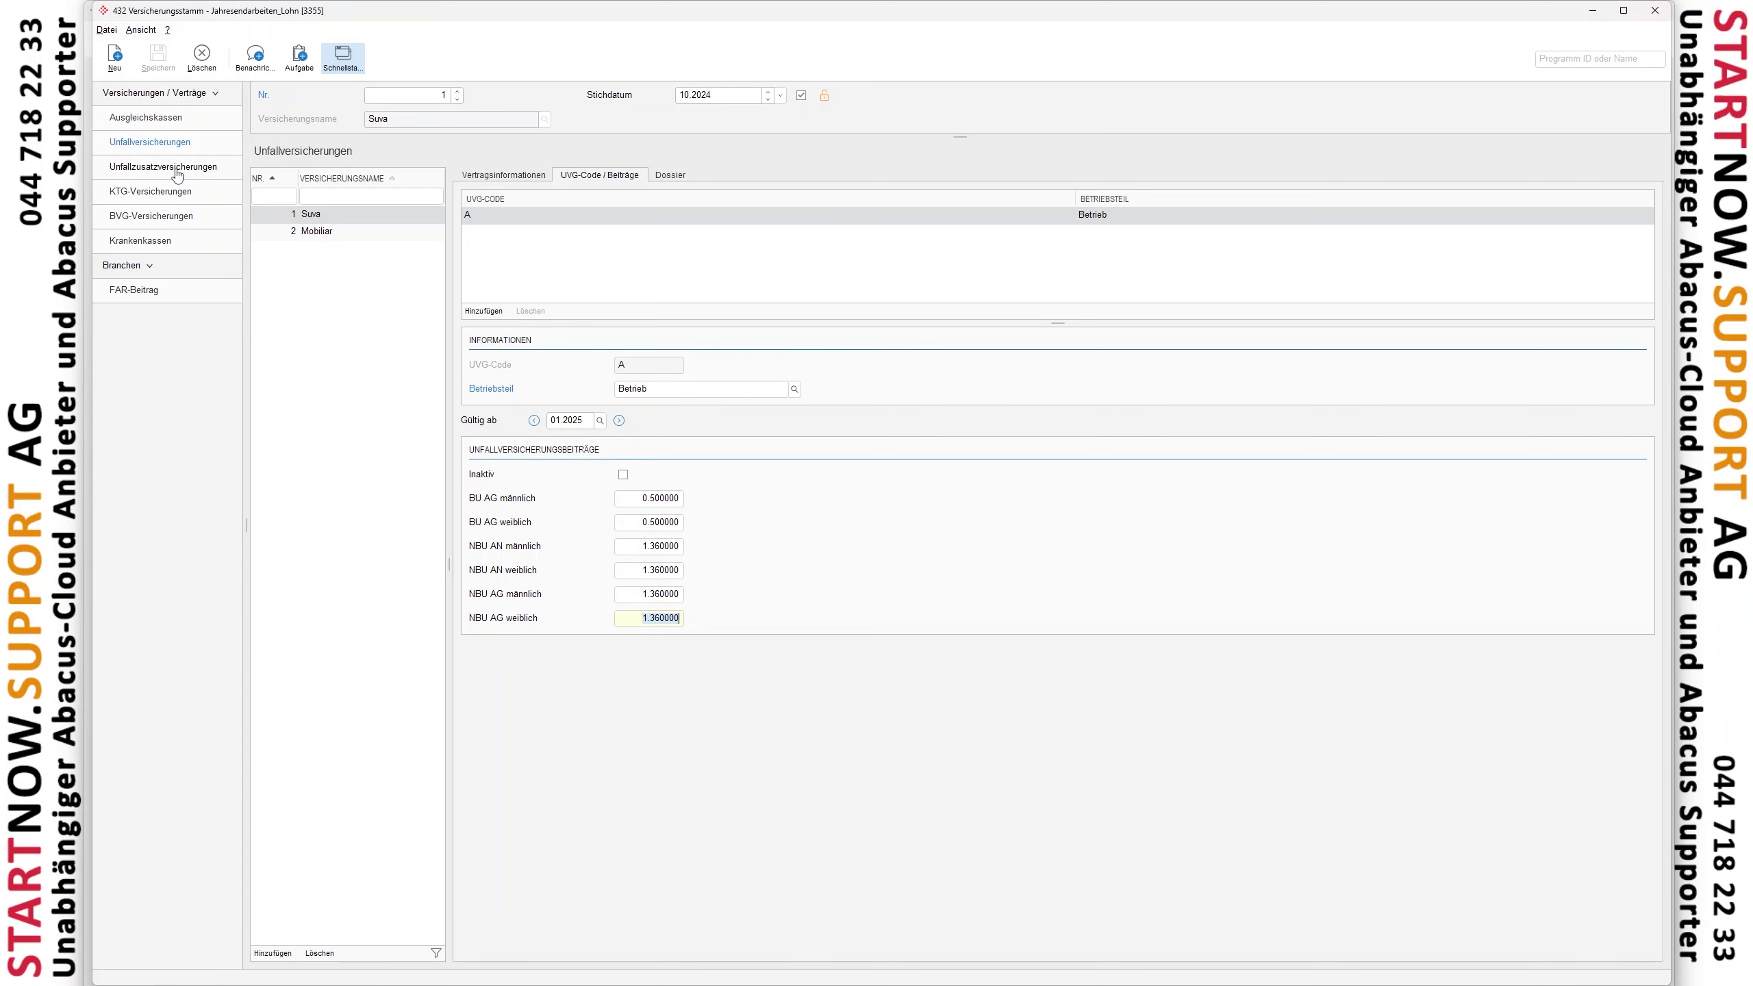
{"action": "left_click", "coordinate": [1654, 10]}
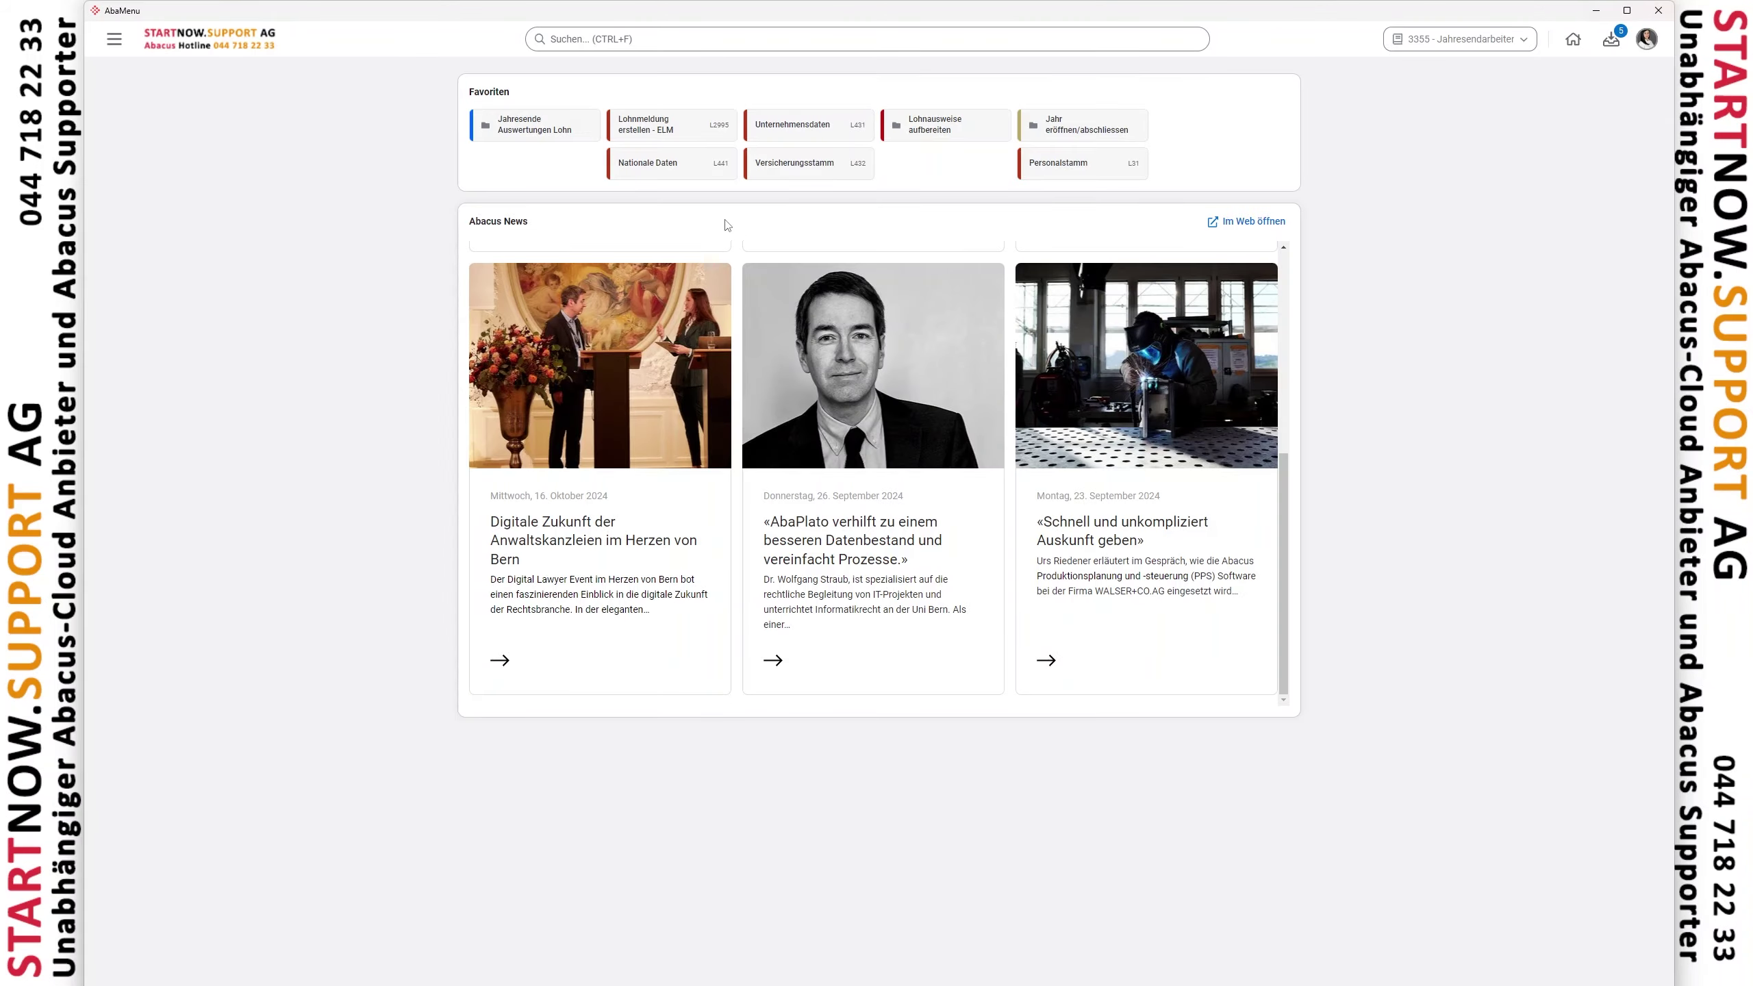
Step: Open the Personalstamm, check the fifth employee's Lohnwerte through the 01.2026 validity date, and close the program
{"action": "left_click", "coordinate": [1075, 175]}
{"action": "left_click", "coordinate": [353, 252]}
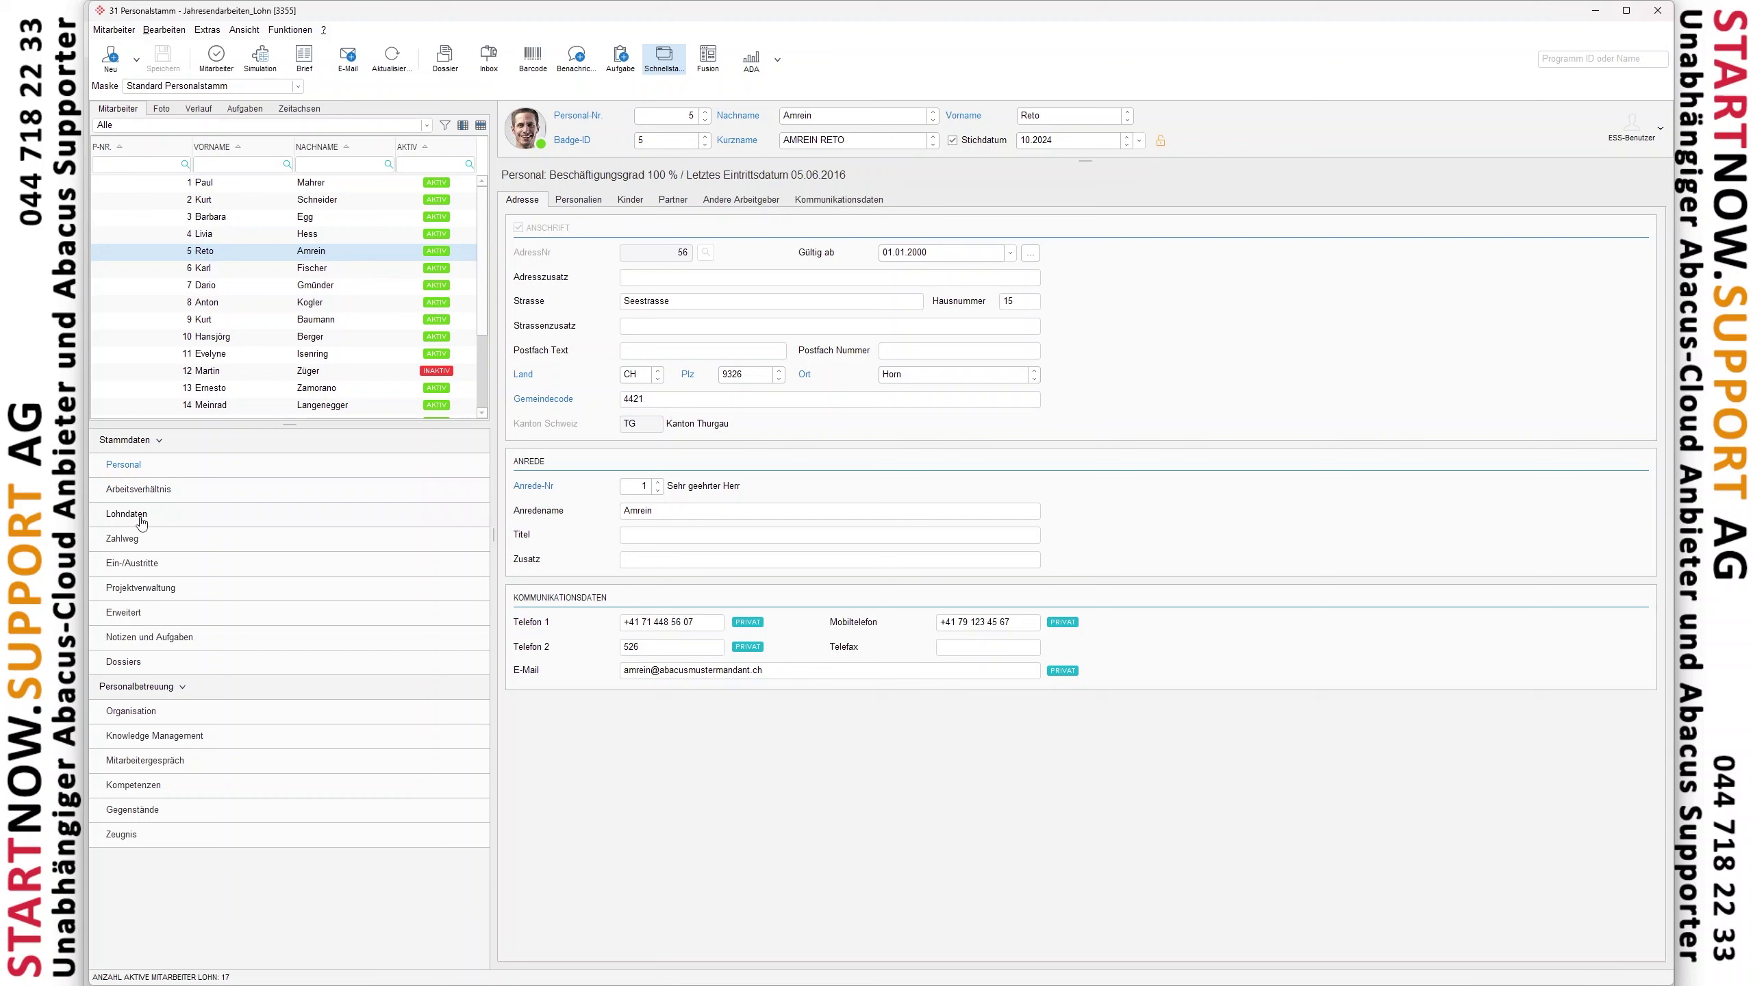
{"action": "left_click", "coordinate": [141, 519]}
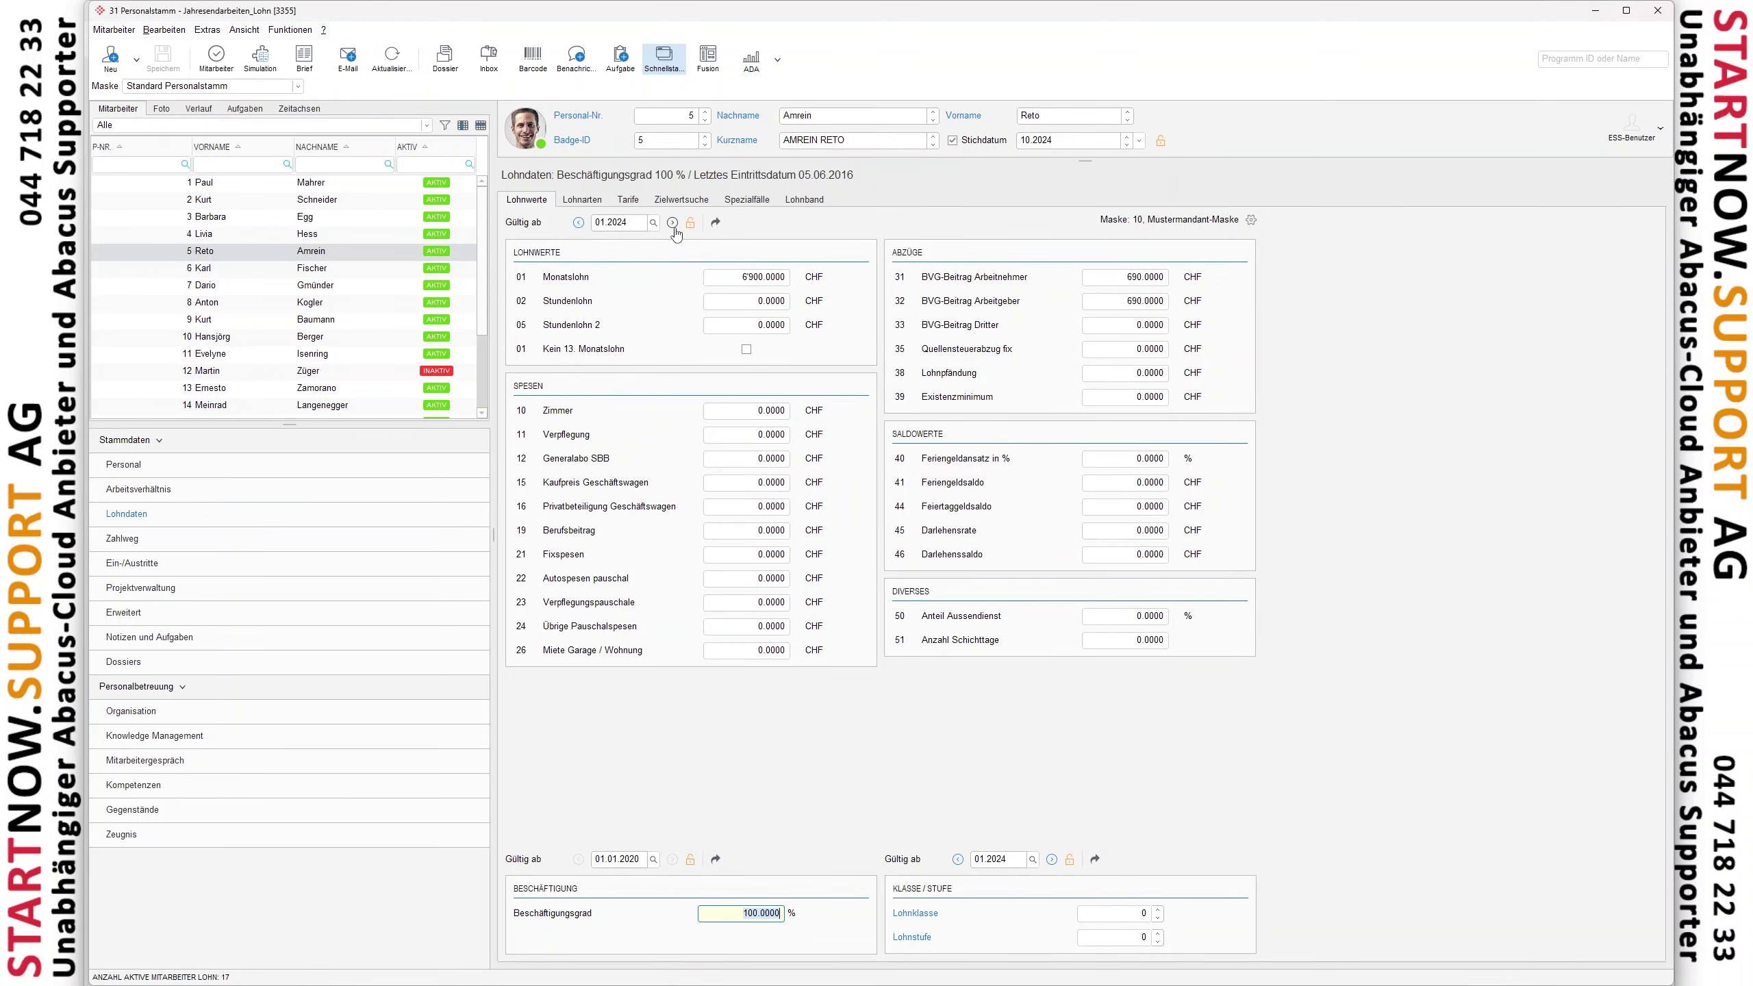
{"action": "left_click", "coordinate": [673, 224]}
{"action": "left_click", "coordinate": [673, 223]}
{"action": "left_click", "coordinate": [637, 222]}
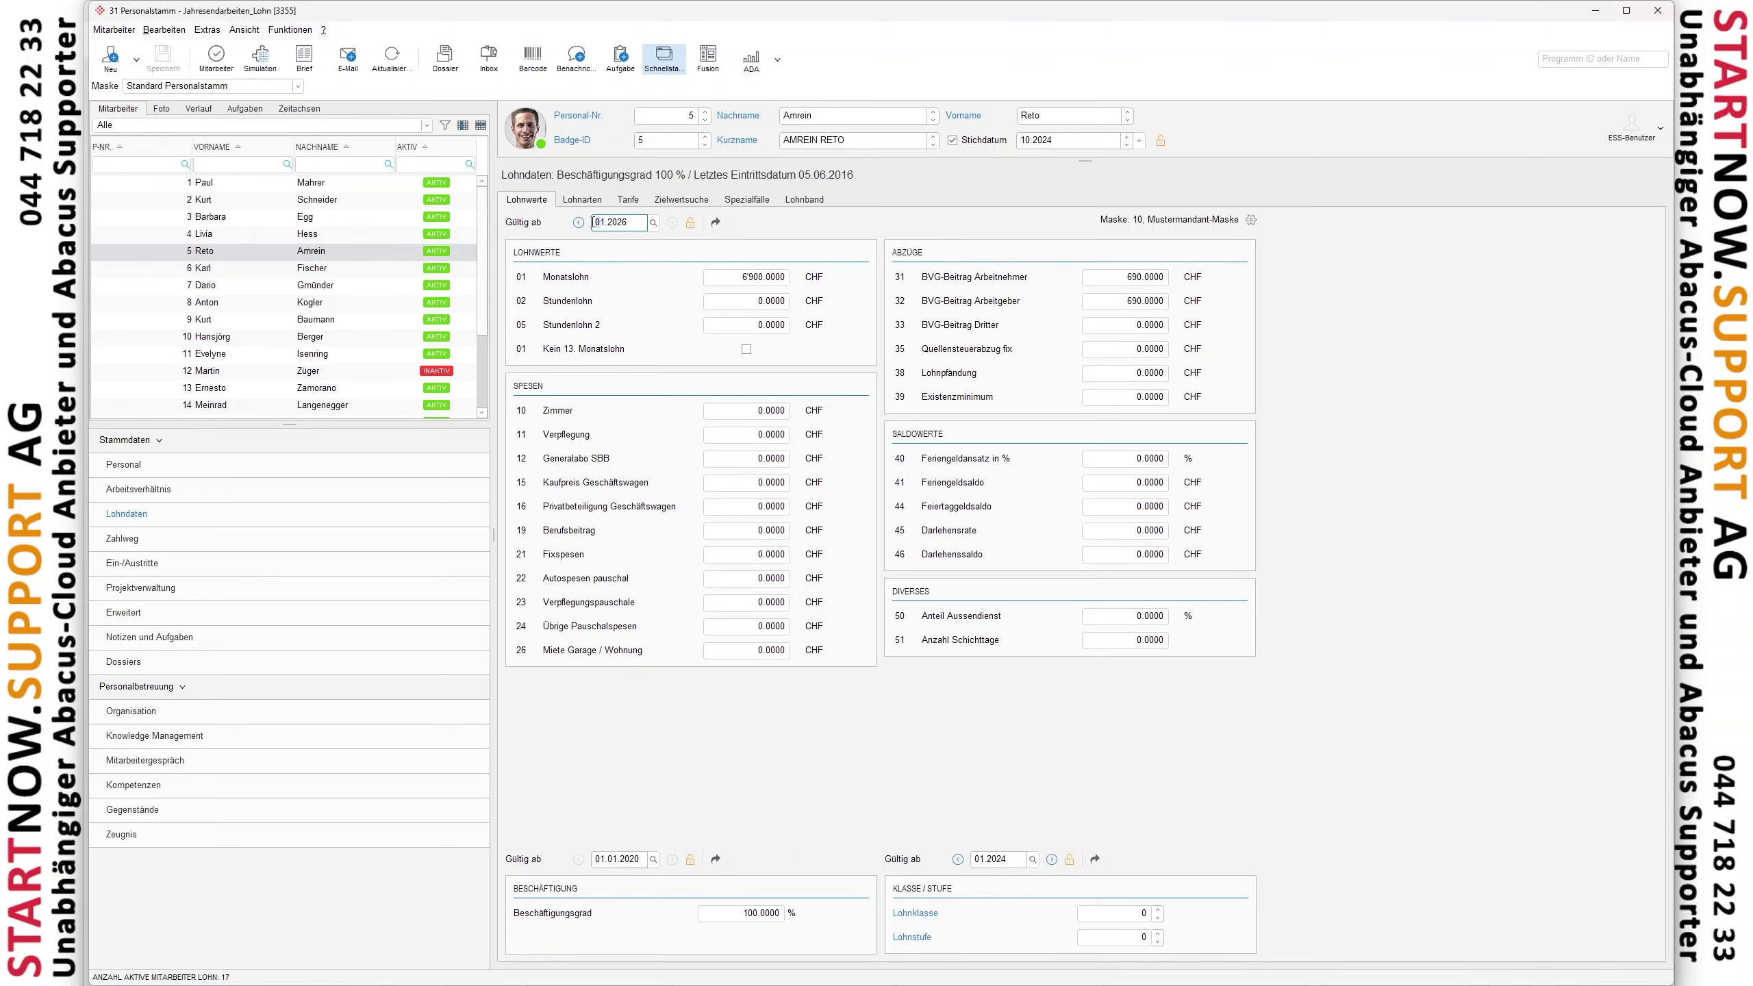
{"action": "left_click", "coordinate": [1657, 10]}
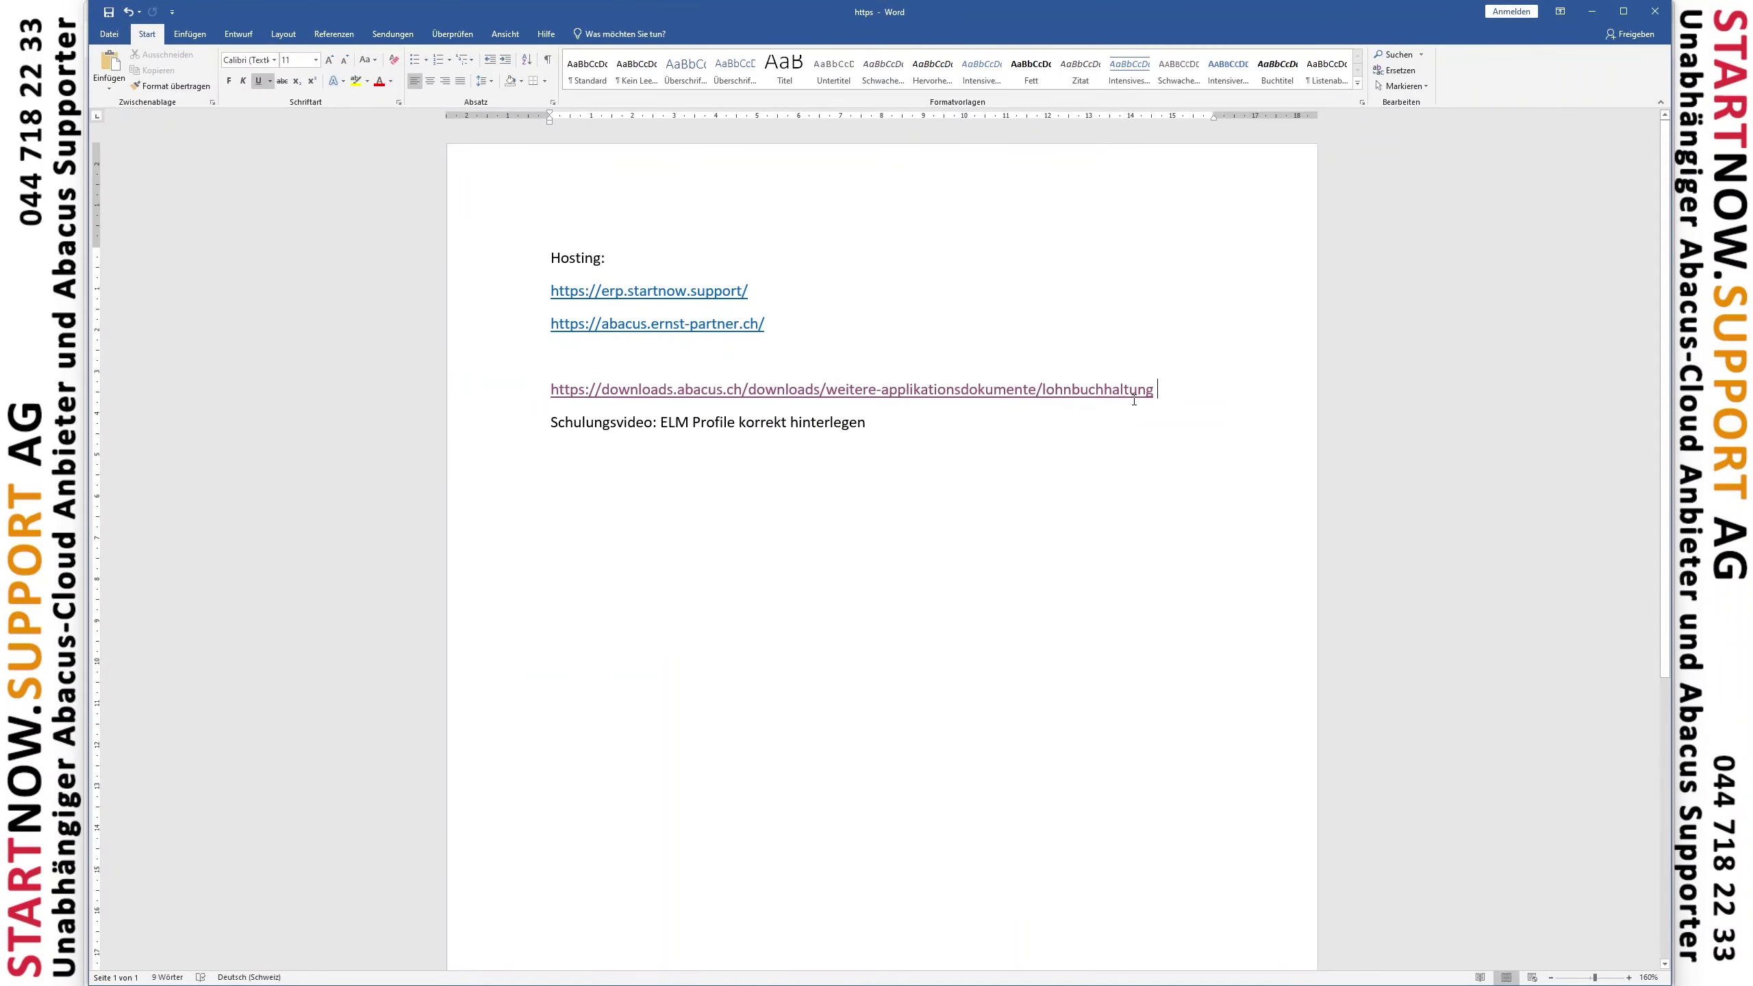
Step: In the Word document, highlight the downloads.abacus.ch Lohnbuchhaltung link and open it in the browser
{"action": "triple_click", "coordinate": [1133, 395]}
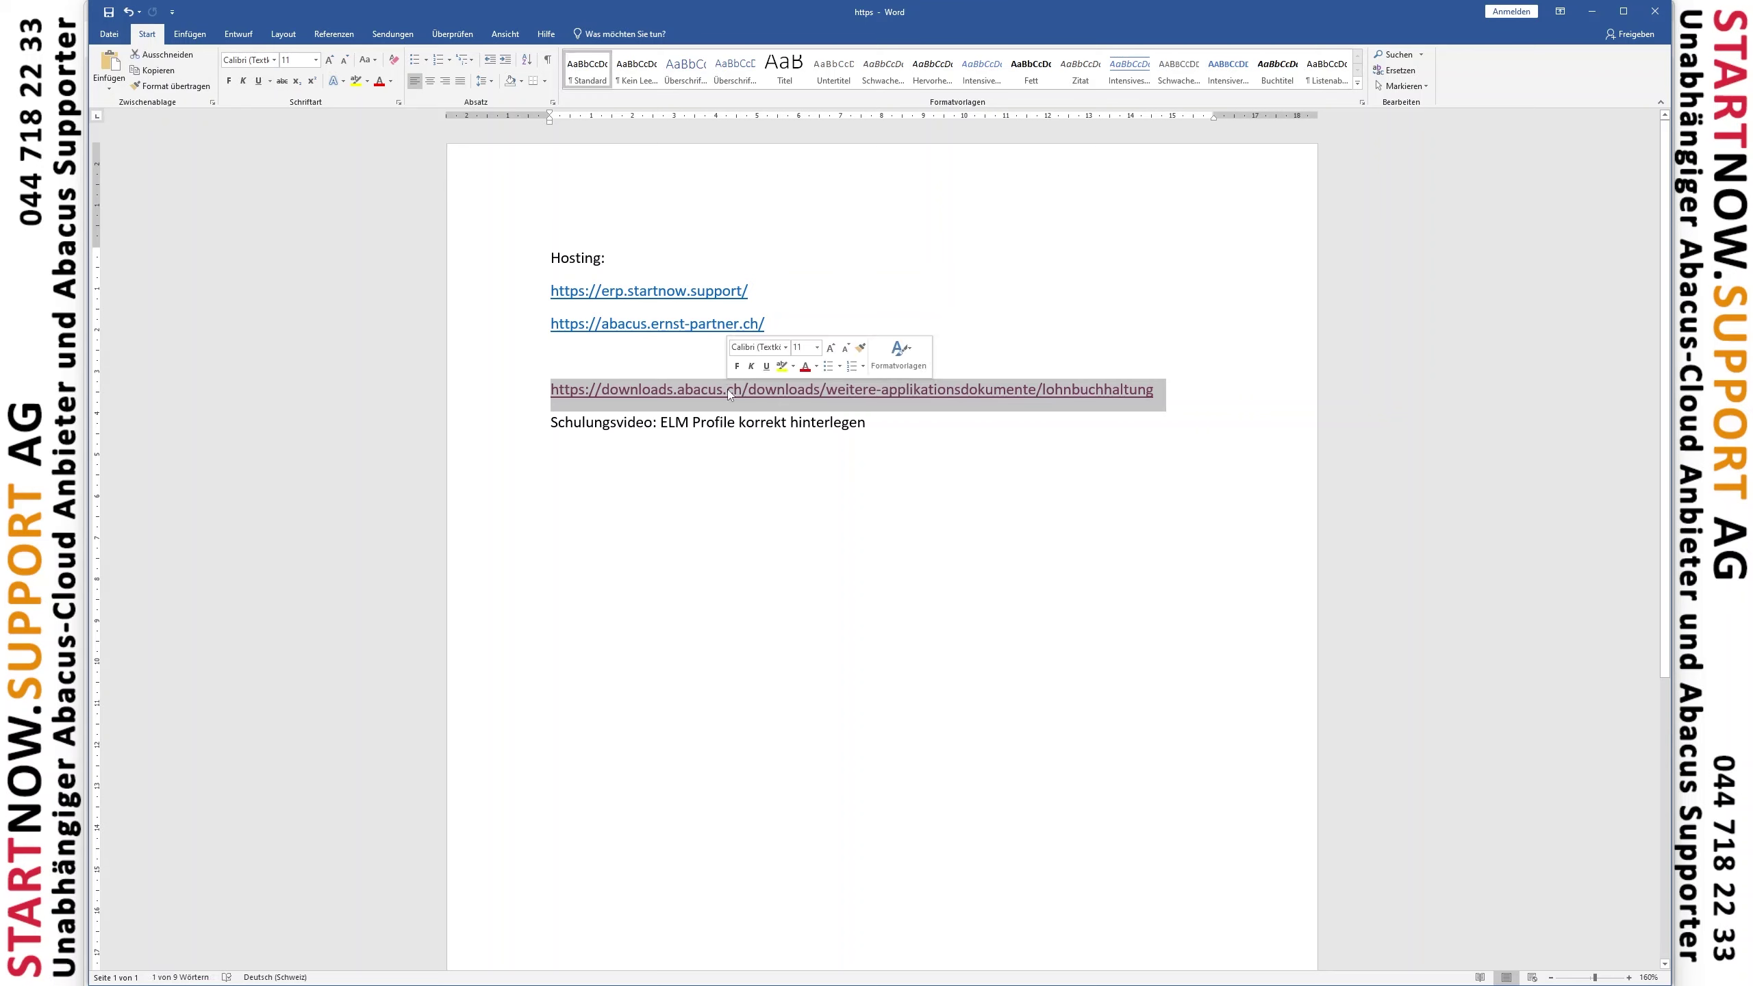
{"action": "left_click", "coordinate": [939, 425]}
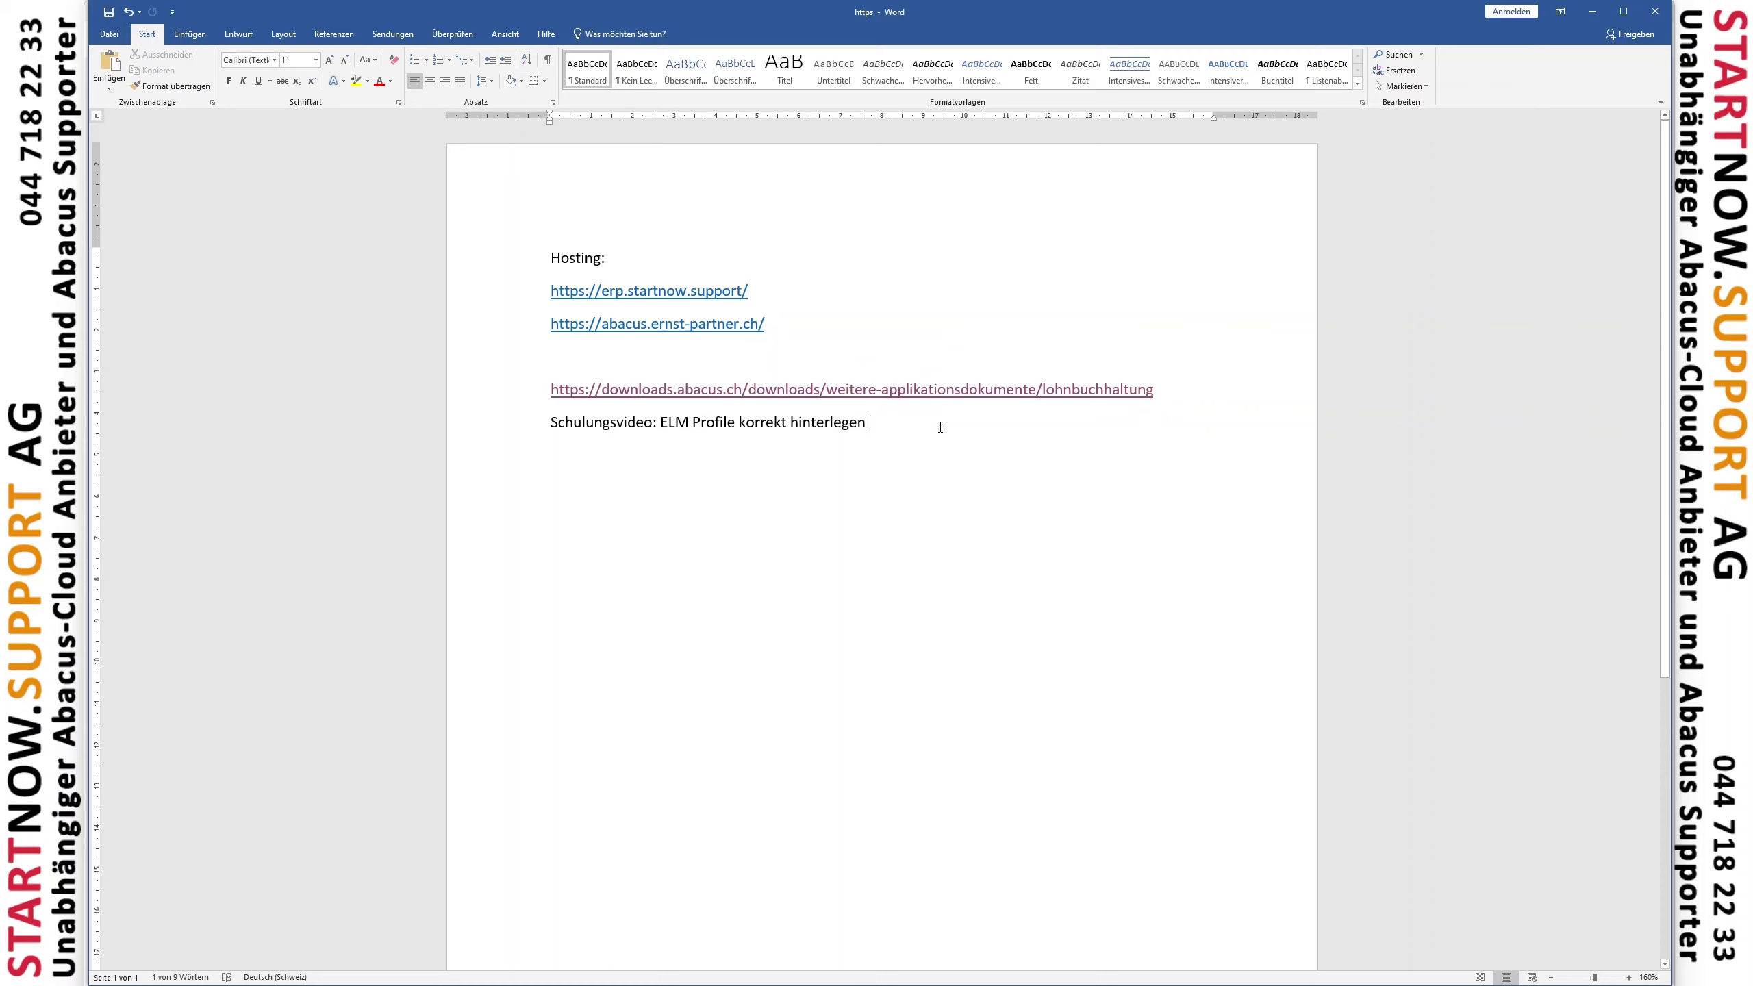
{"action": "triple_click", "coordinate": [1080, 399]}
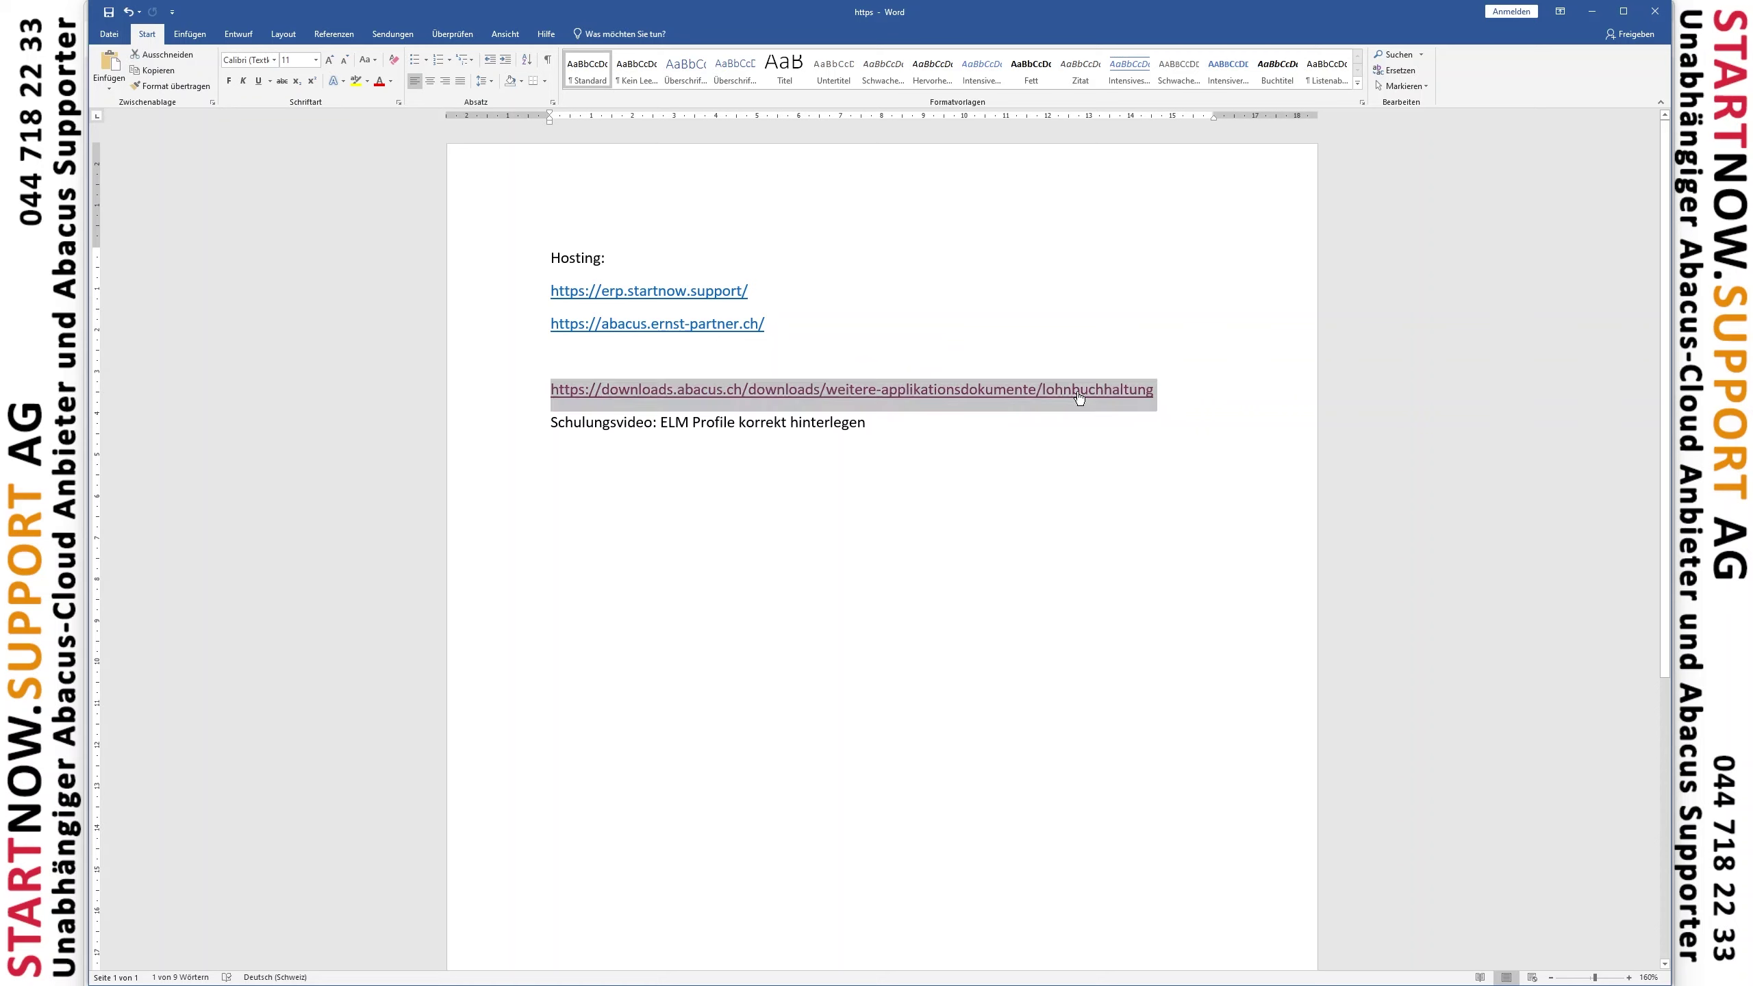
{"action": "left_click", "coordinate": [1080, 394], "text": "ctrl"}
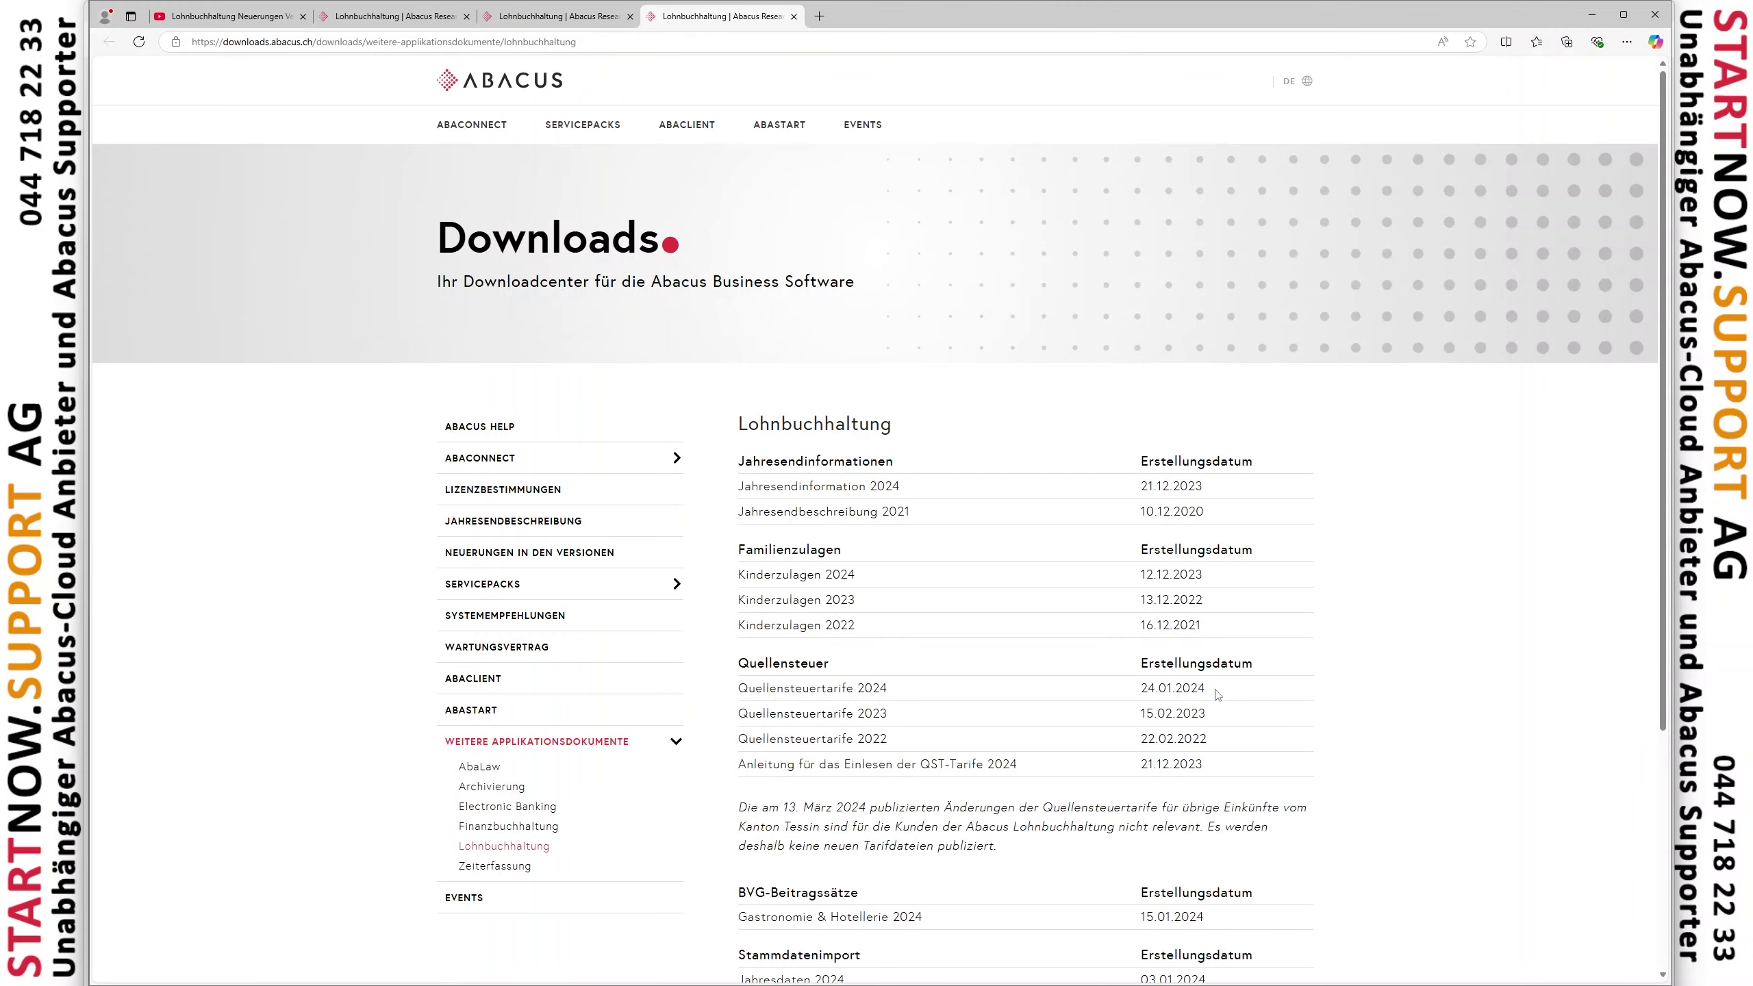
Step: Examine the Quellensteuertarife 2024 entry and its Erstellungsdatum on the Lohnbuchhaltung downloads page, and return to AbaMenu
{"action": "left_click_drag", "start_coordinate": [1207, 688], "coordinate": [1139, 694]}
{"action": "scroll", "coordinate": [1139, 693], "scroll_direction": "down", "scroll_amount": 2}
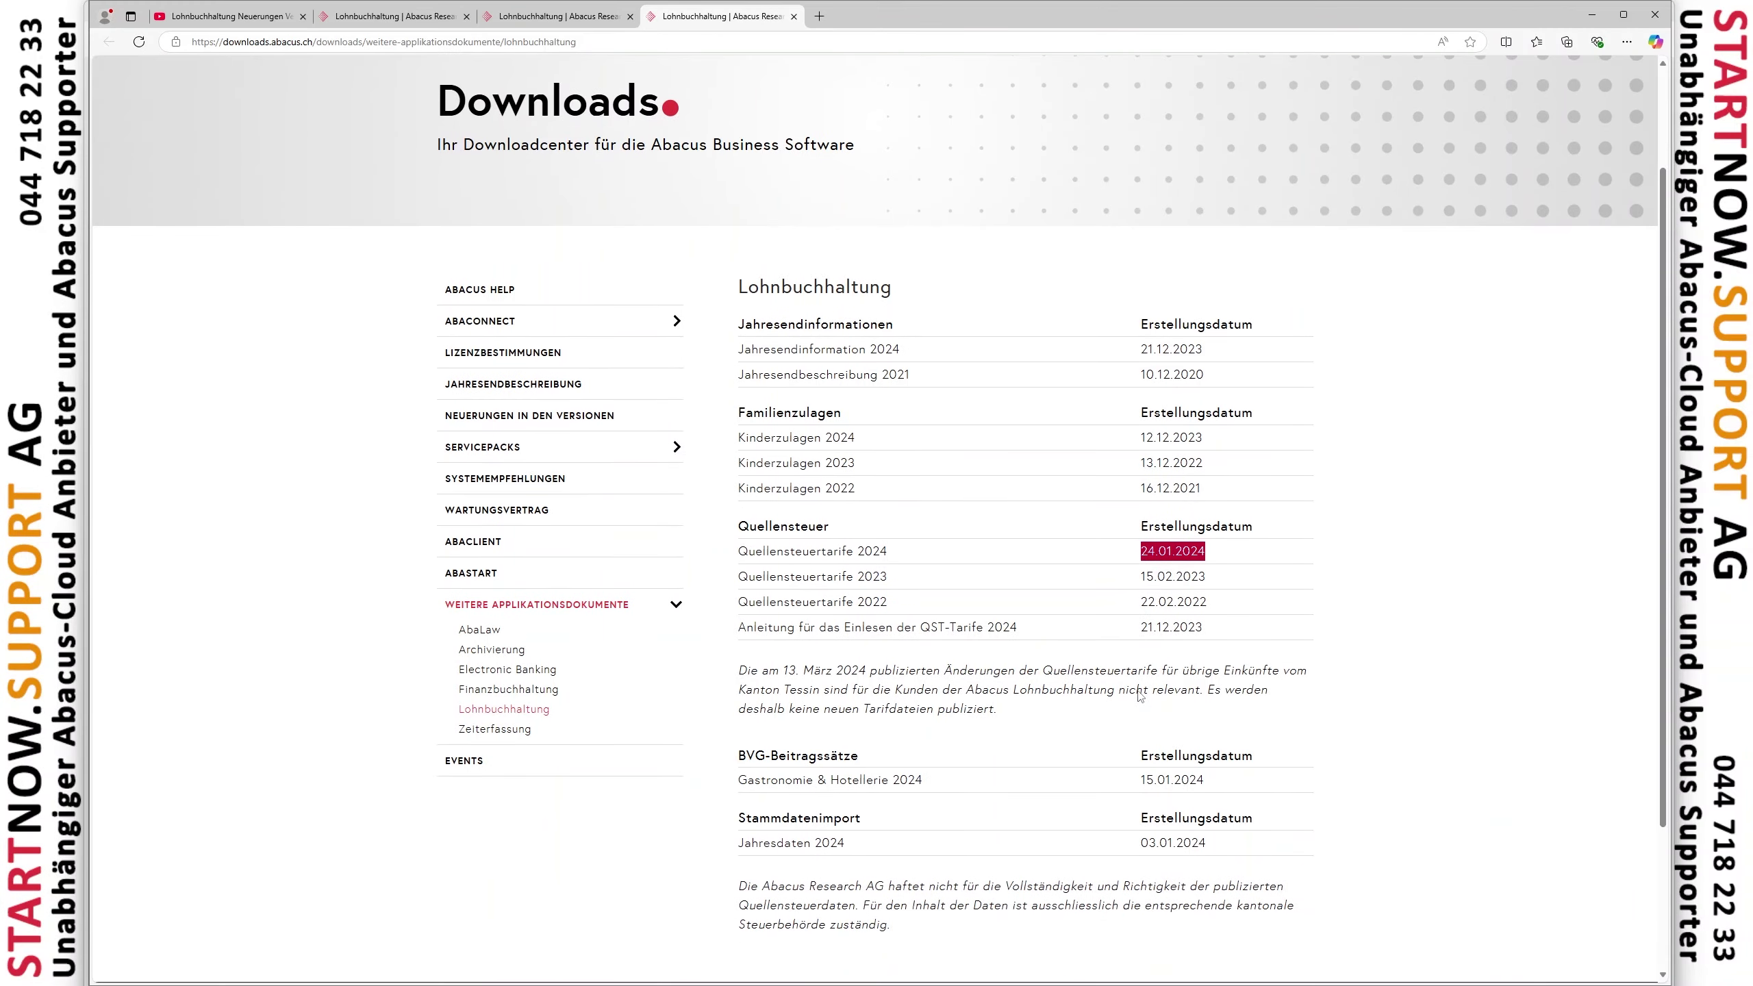
{"action": "left_click", "coordinate": [1125, 556]}
{"action": "left_click_drag", "start_coordinate": [1208, 553], "coordinate": [1166, 509]}
{"action": "left_click", "coordinate": [1140, 563]}
{"action": "left_click_drag", "start_coordinate": [1210, 552], "coordinate": [1021, 561]}
{"action": "left_click", "coordinate": [1022, 561]}
{"action": "left_click_drag", "start_coordinate": [919, 553], "coordinate": [712, 548]}
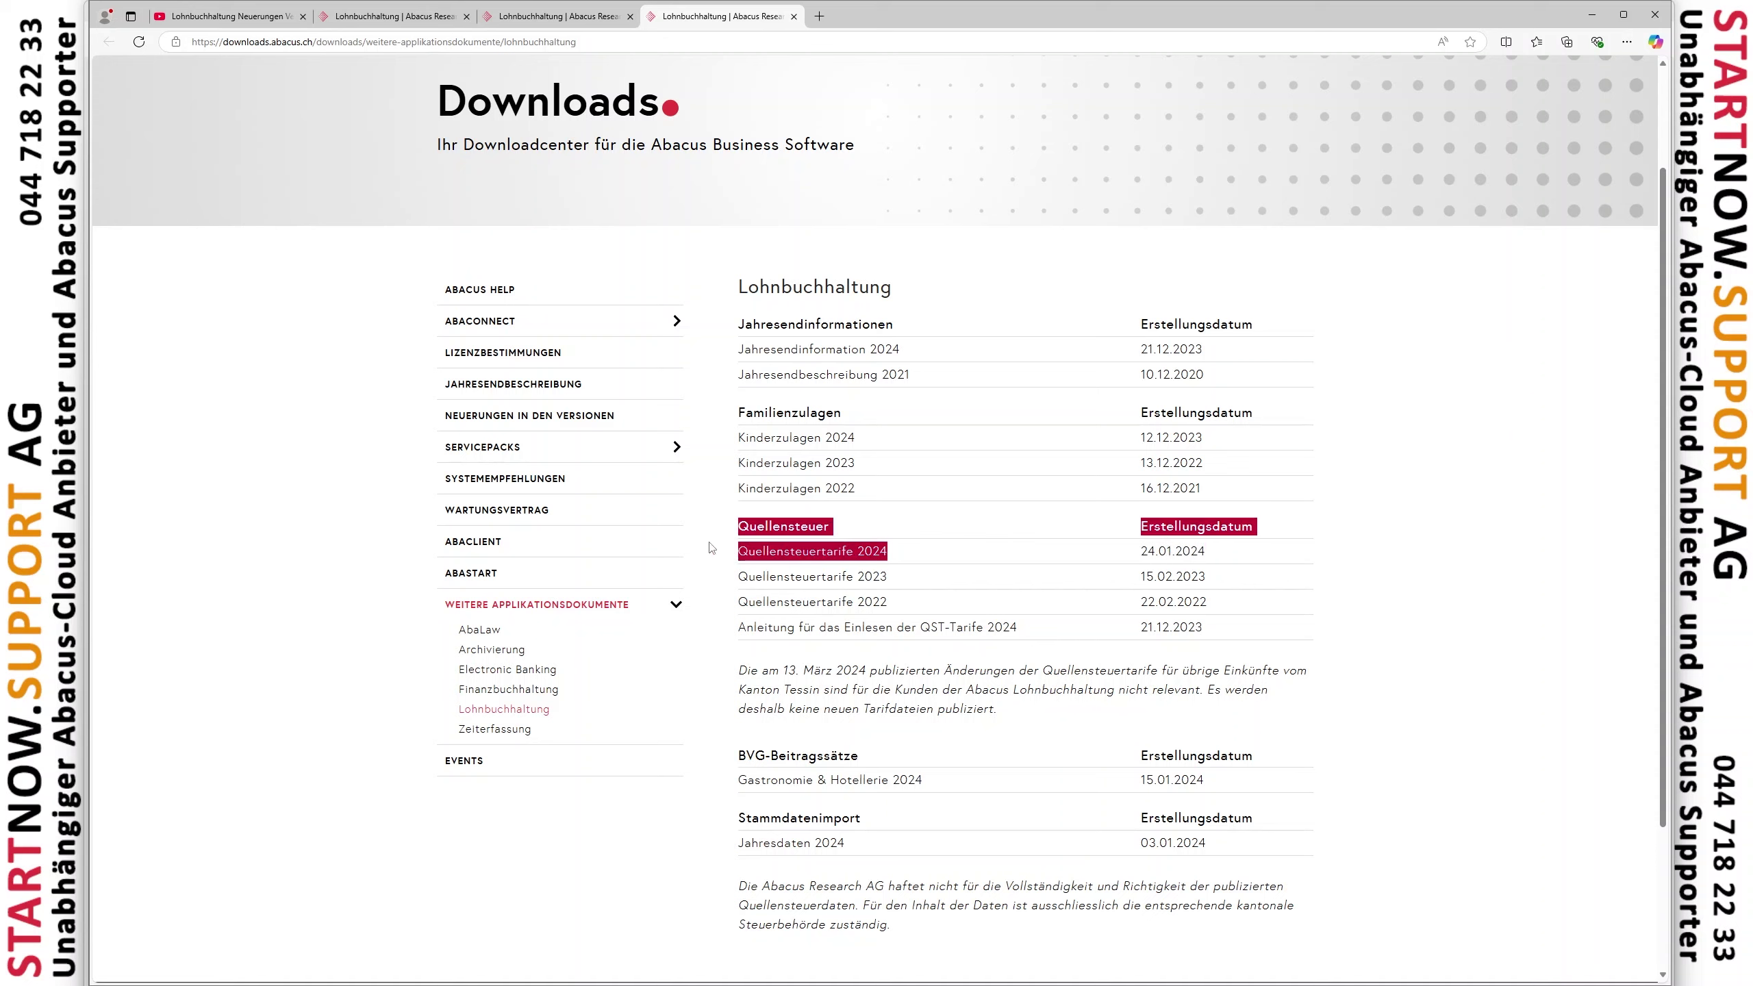
{"action": "left_click", "coordinate": [1002, 558]}
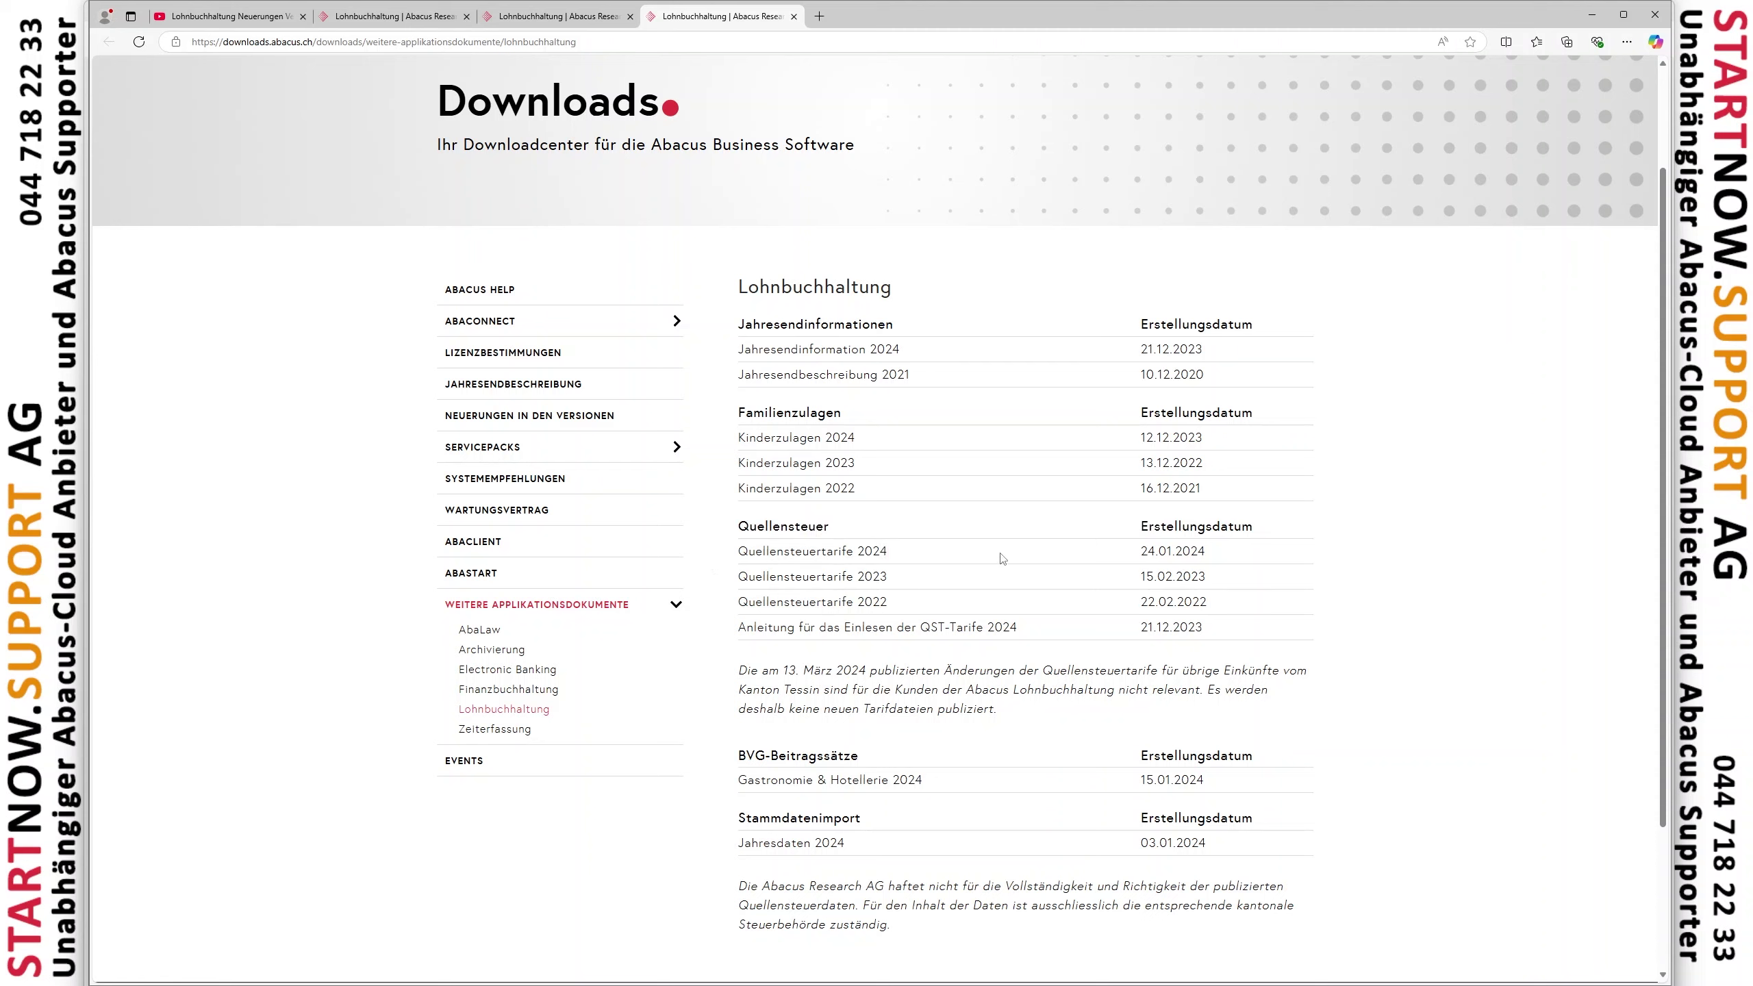
{"action": "left_click_drag", "start_coordinate": [1136, 553], "coordinate": [1216, 564]}
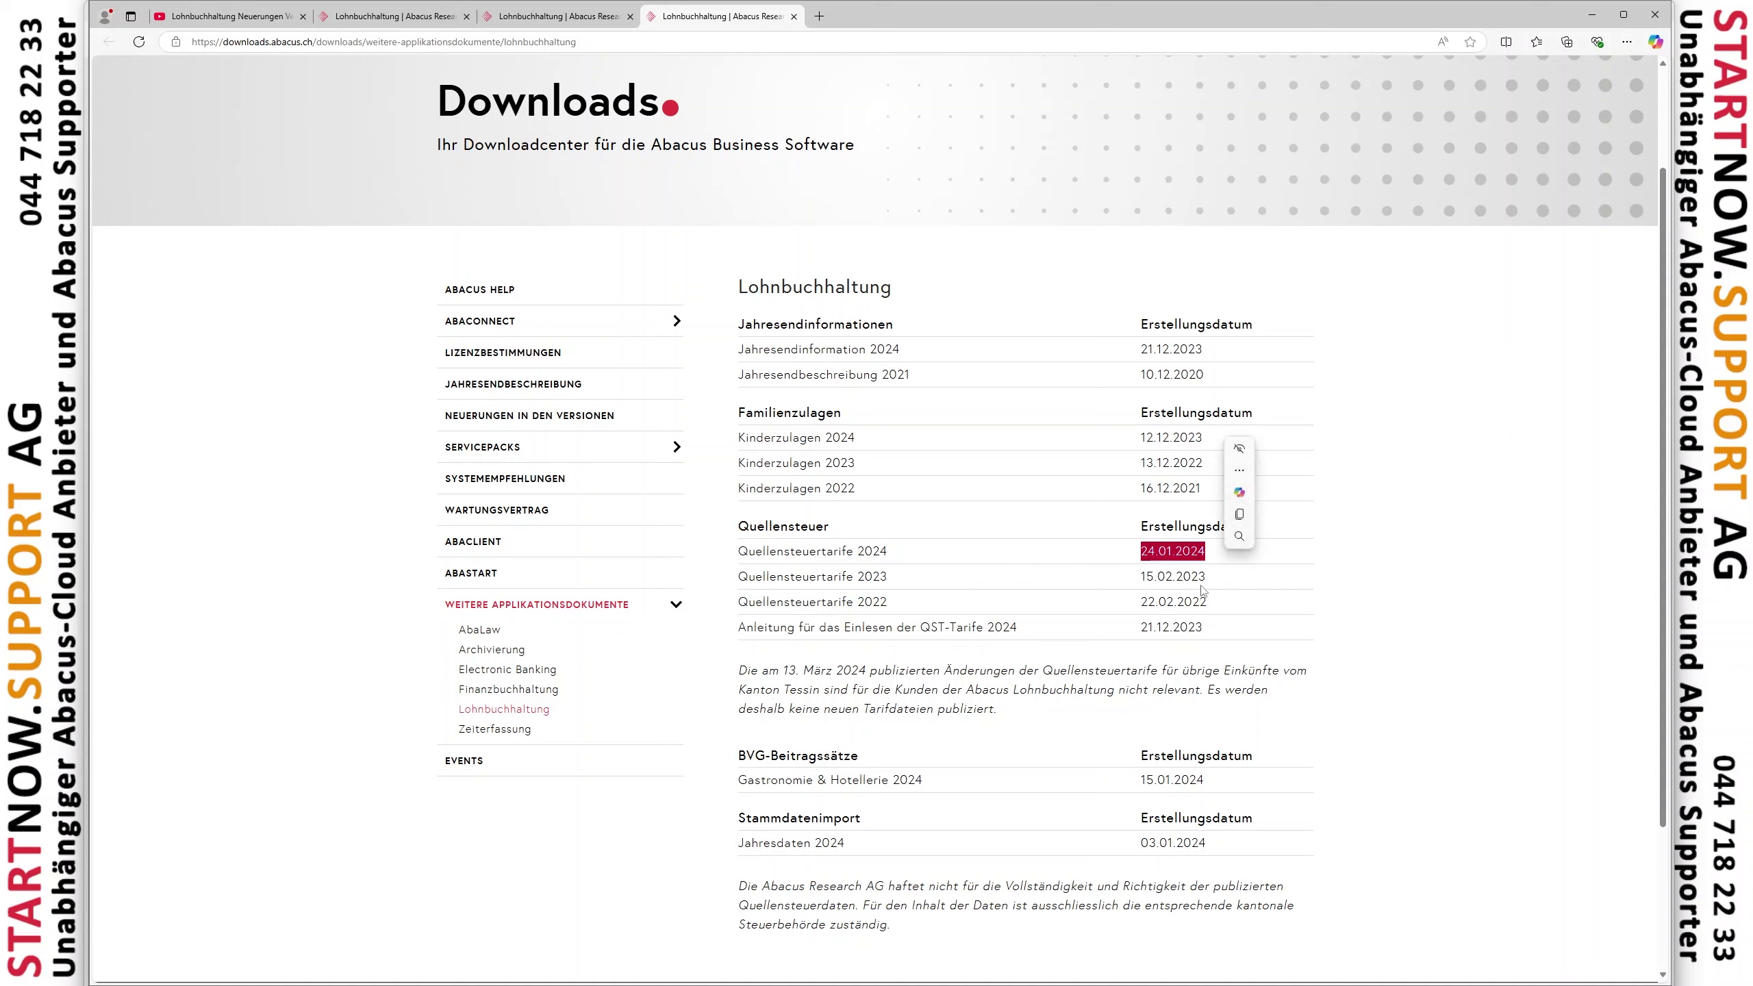
{"action": "left_click", "coordinate": [1232, 587]}
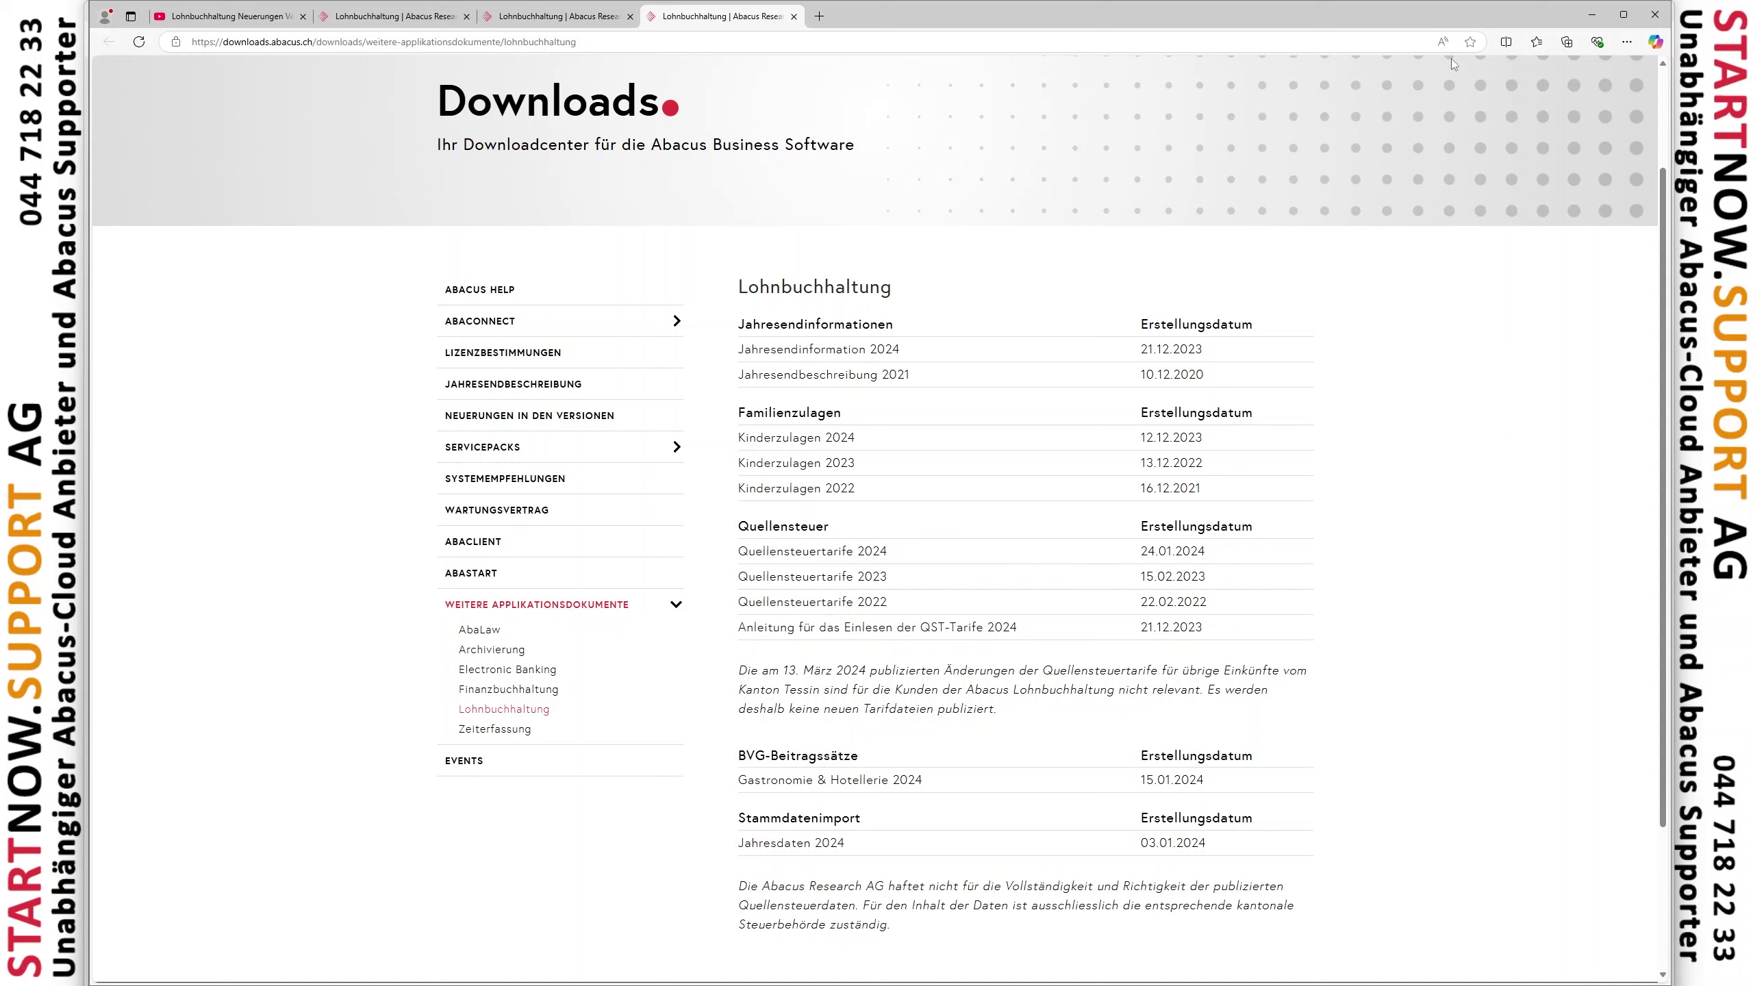
{"action": "left_click", "coordinate": [1588, 20]}
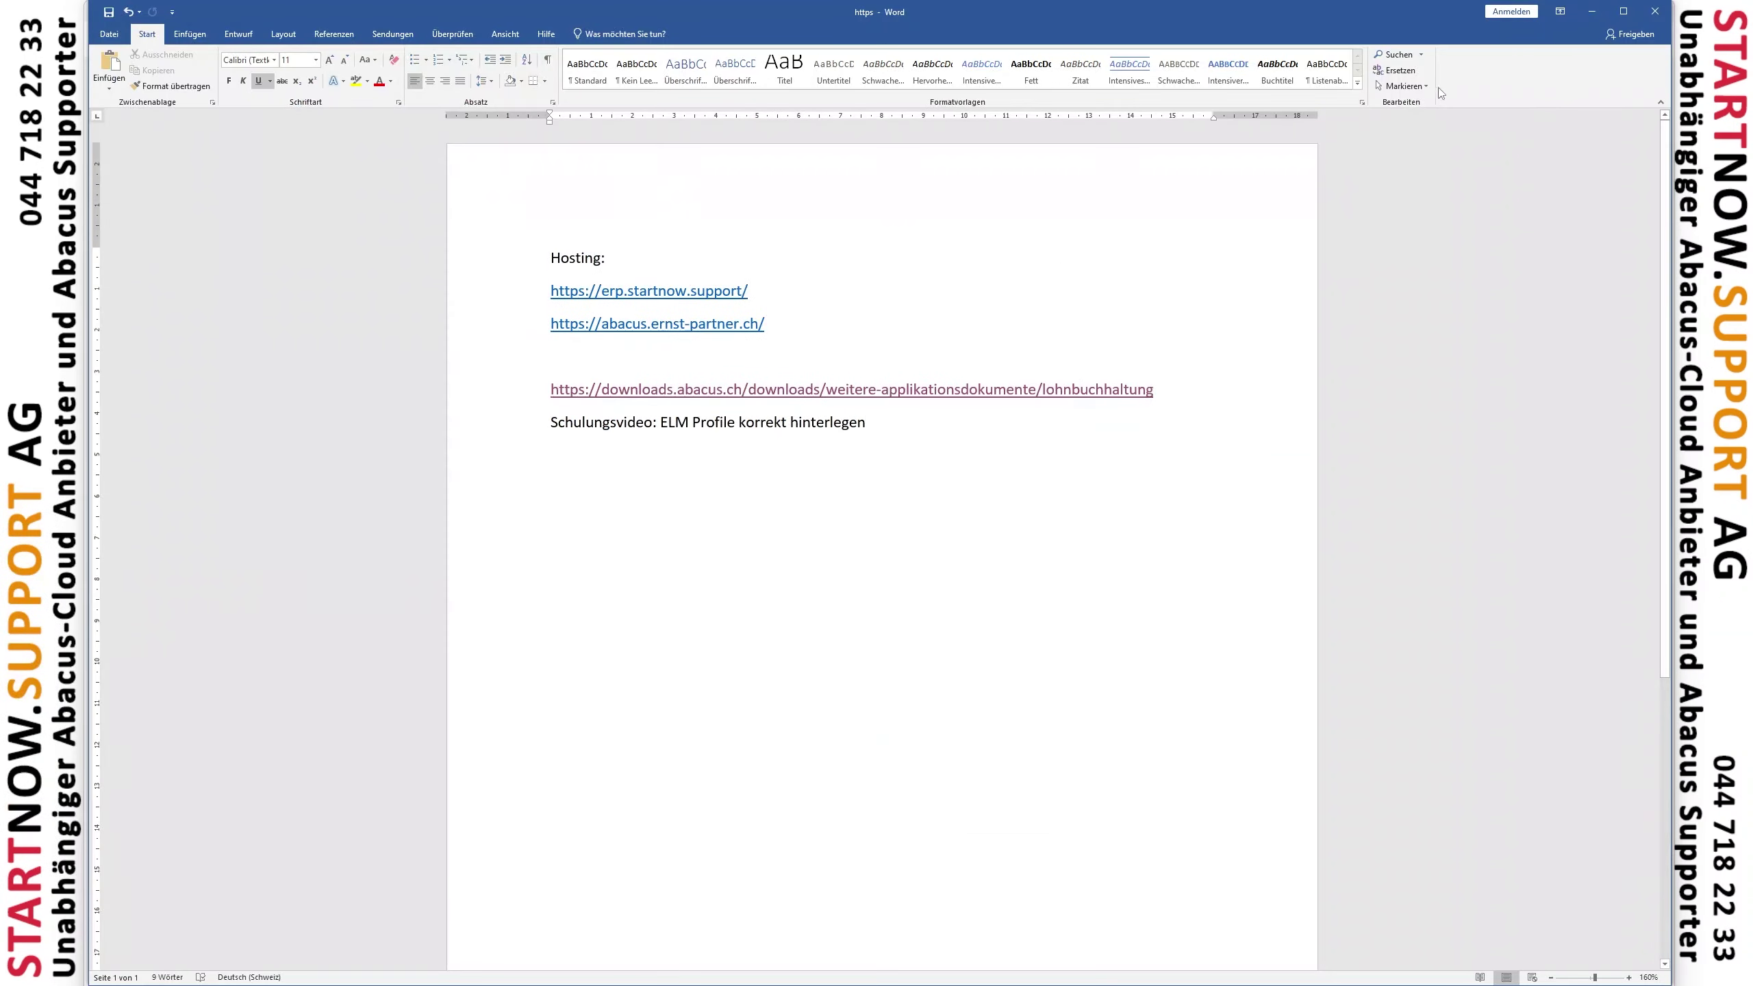
{"action": "left_click", "coordinate": [1587, 20]}
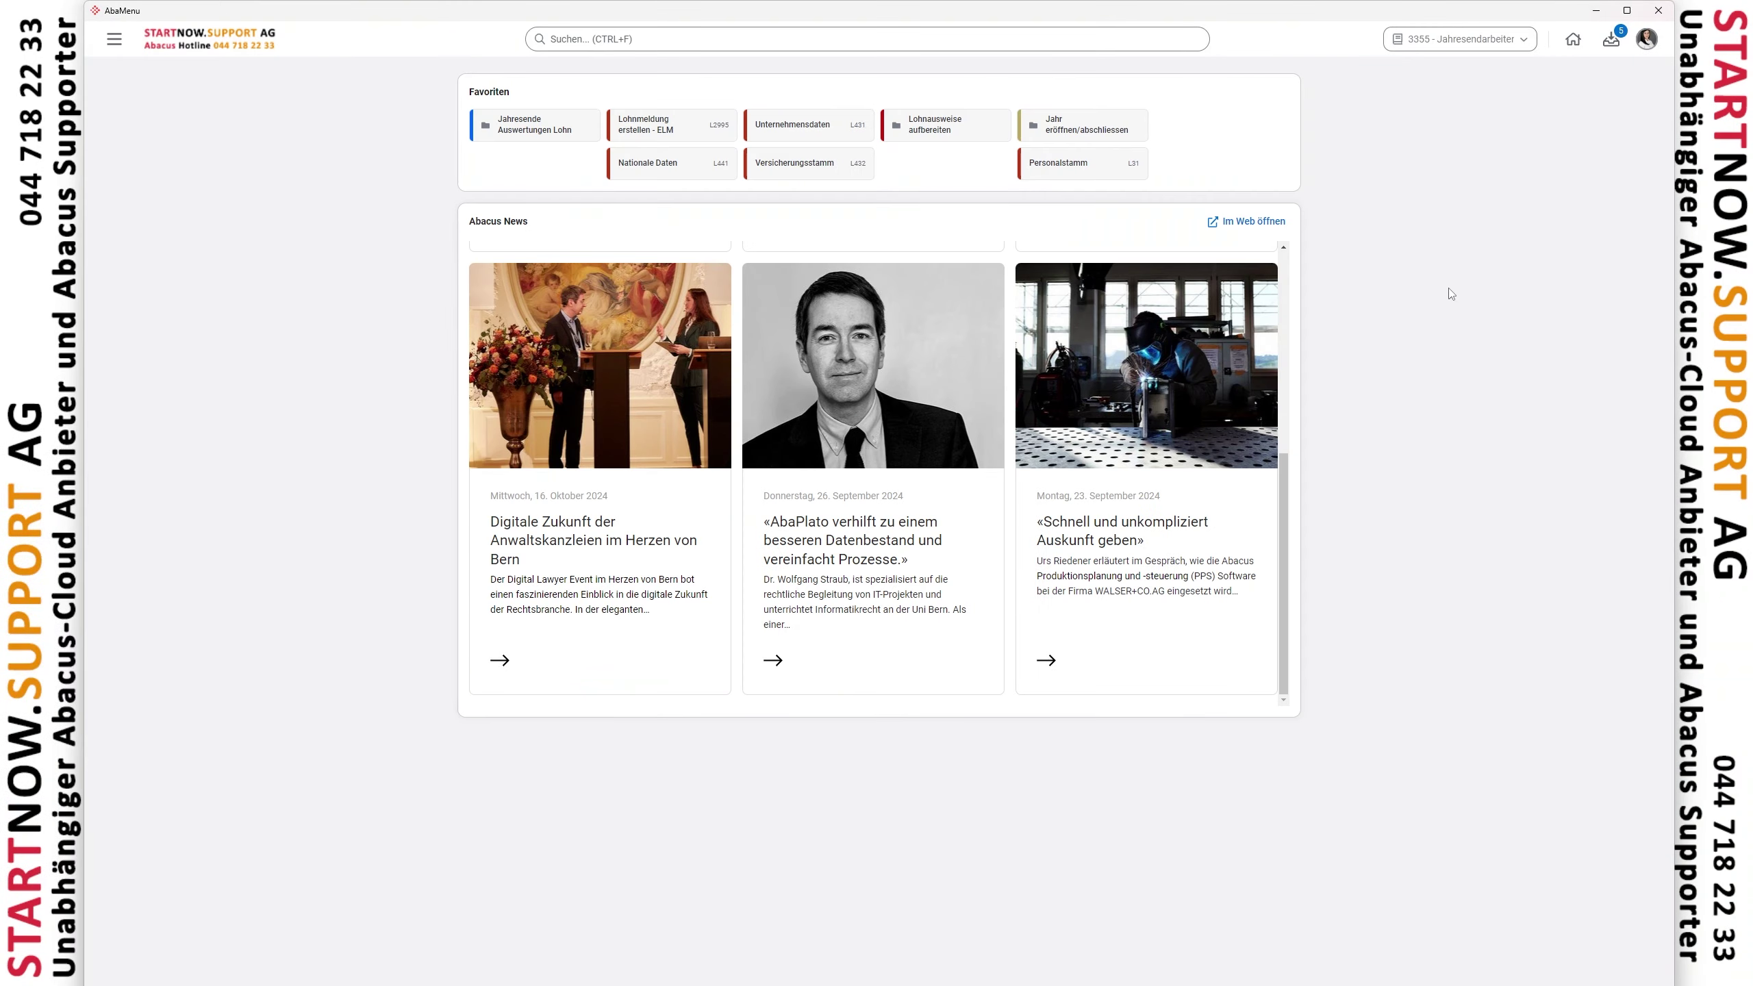